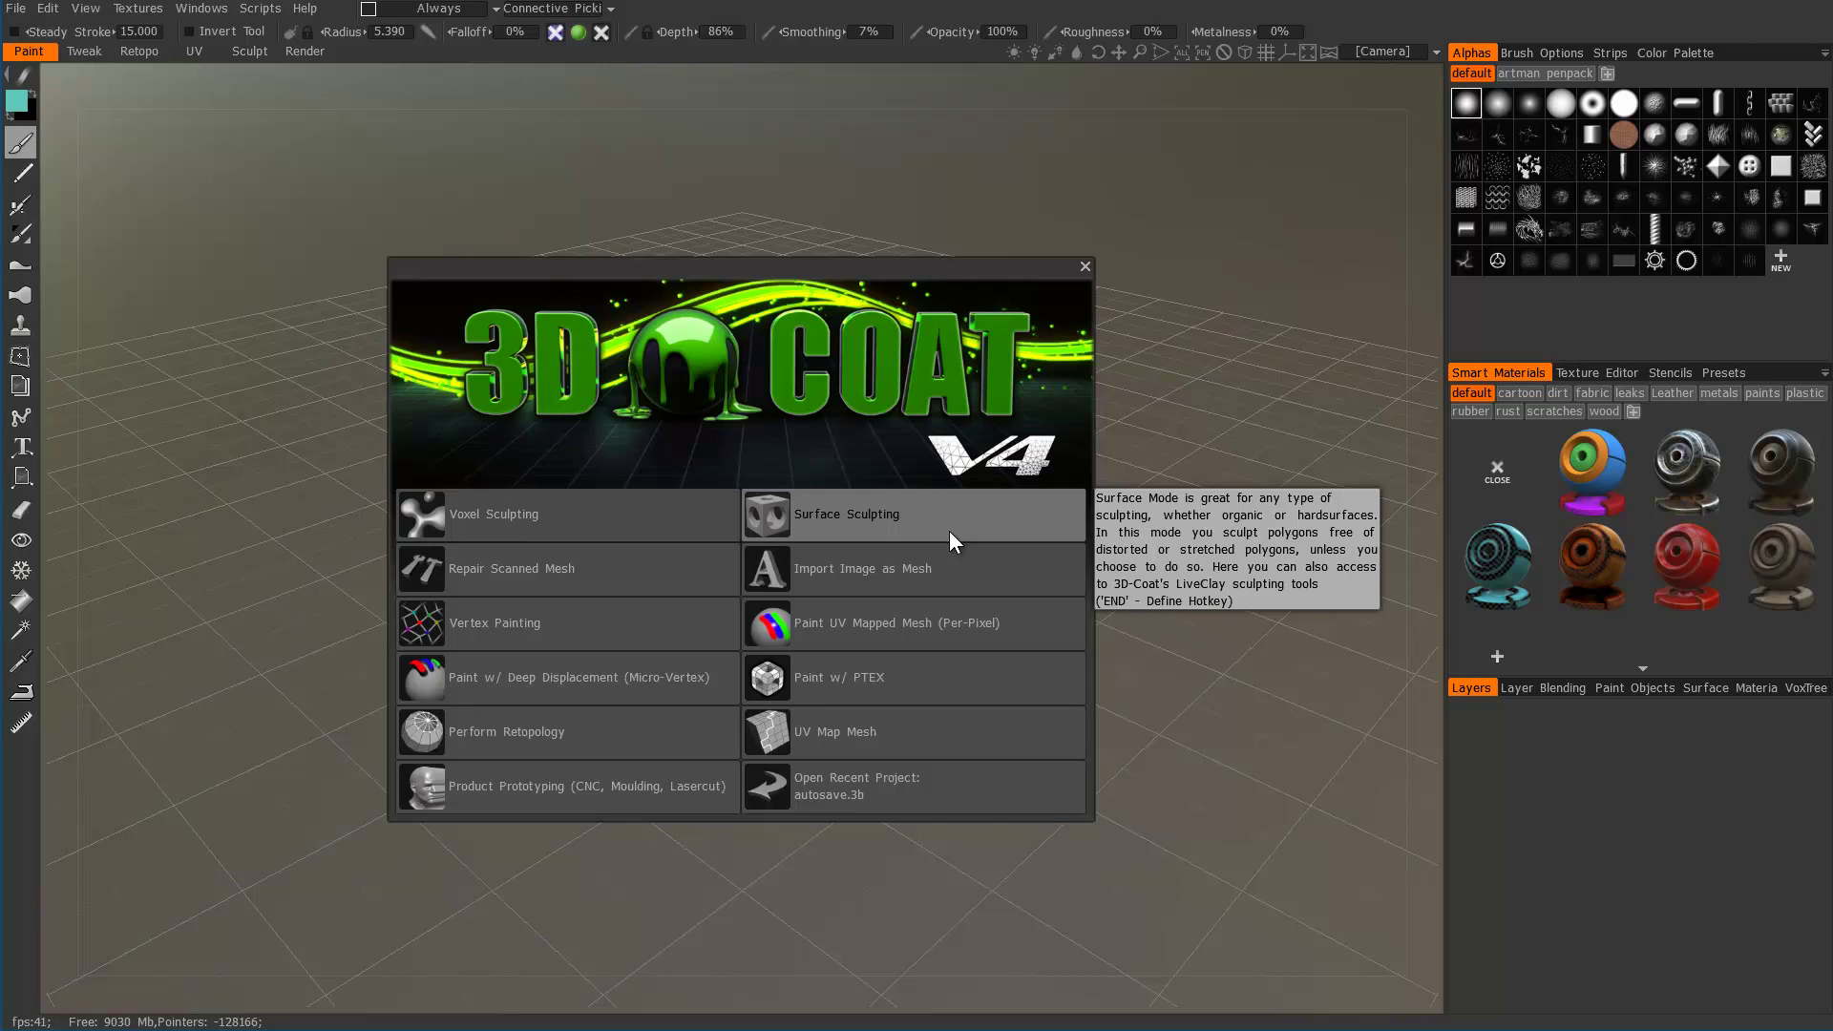
Step: Start a voxel sculpting scene with the medium-sized sphere and frame the sphere
left_click(535, 512)
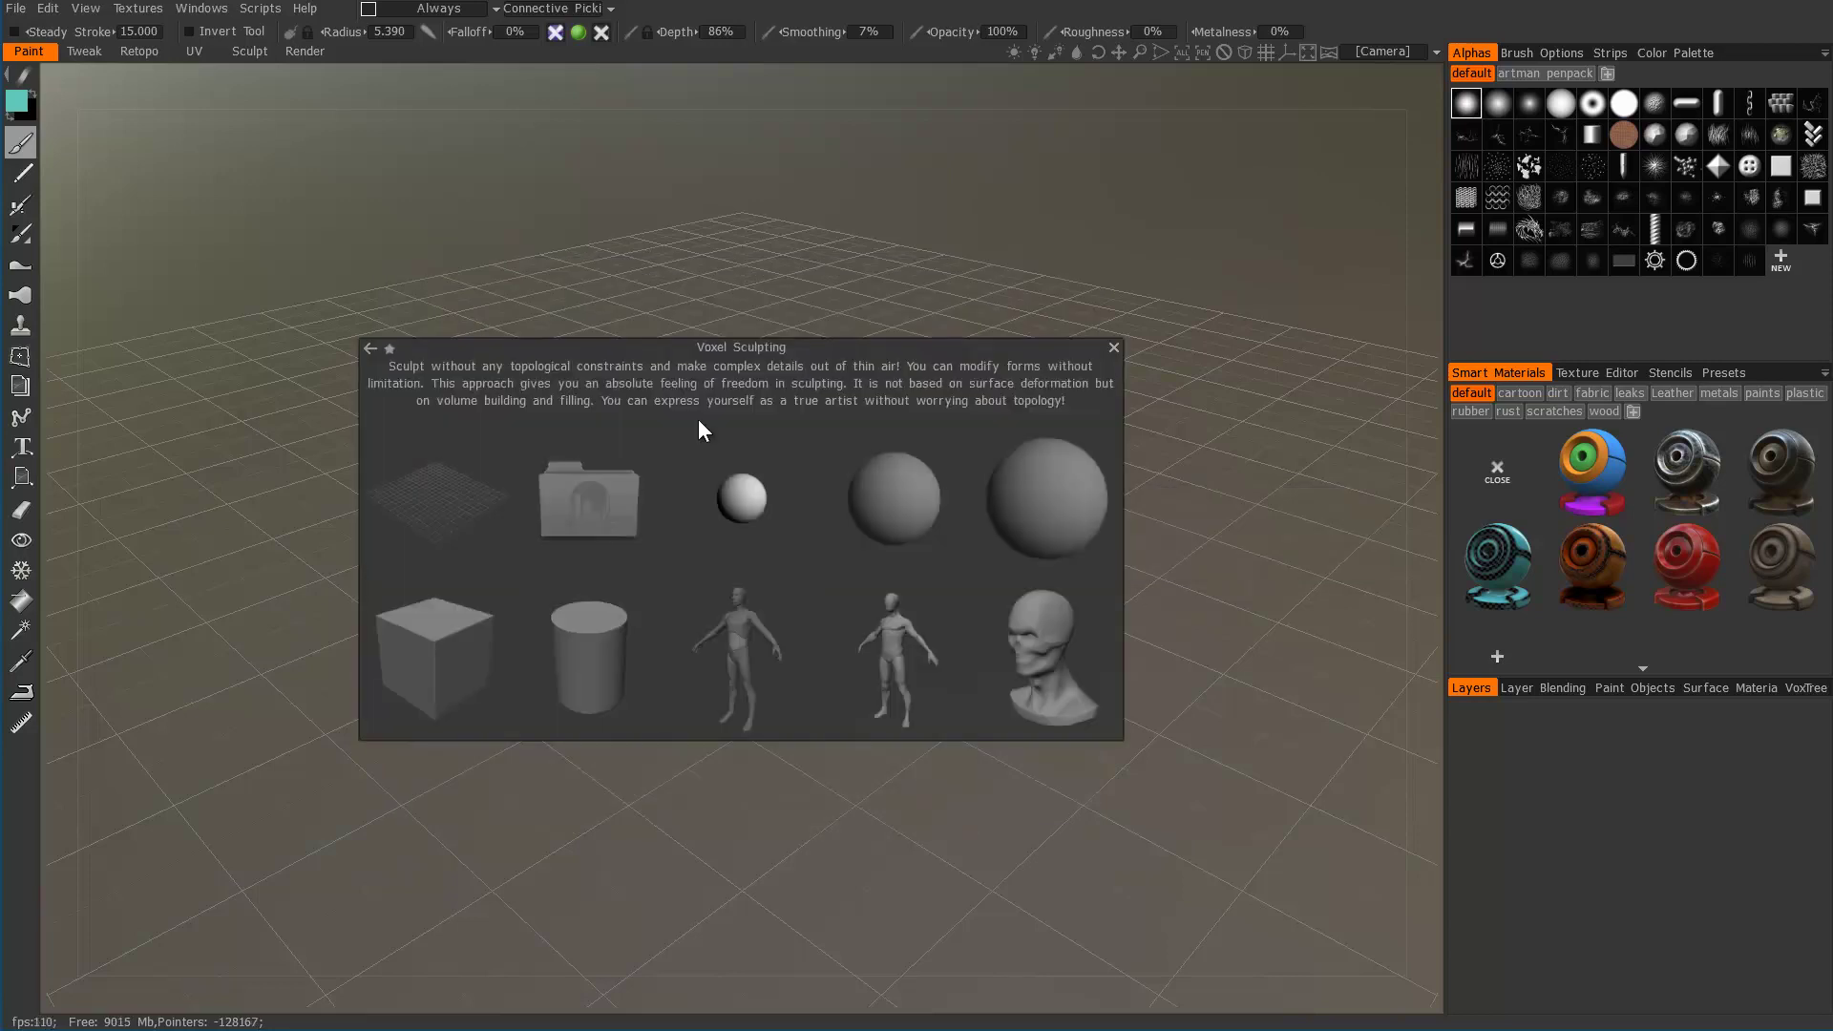
left_click(888, 493)
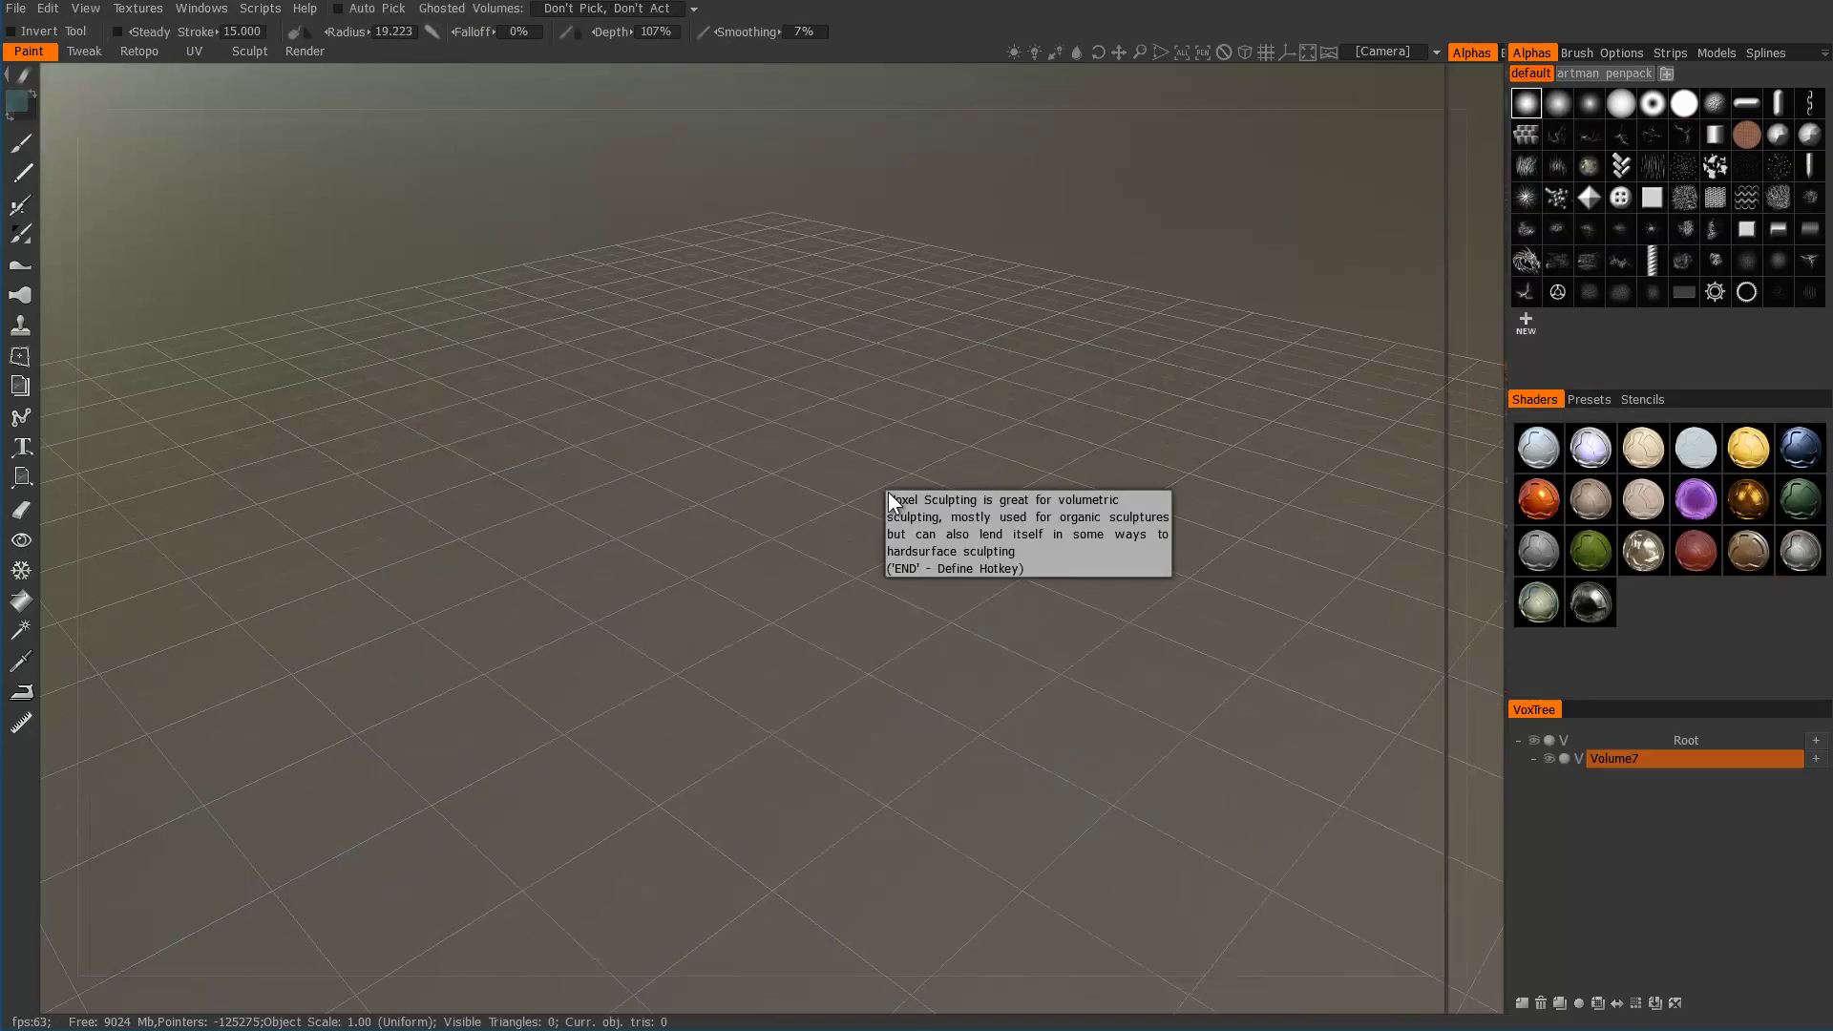
right_click_drag(800, 523, 1097, 491, "alt")
left_click_drag(814, 642, 821, 584, "alt")
scroll(805, 563, "down", 3)
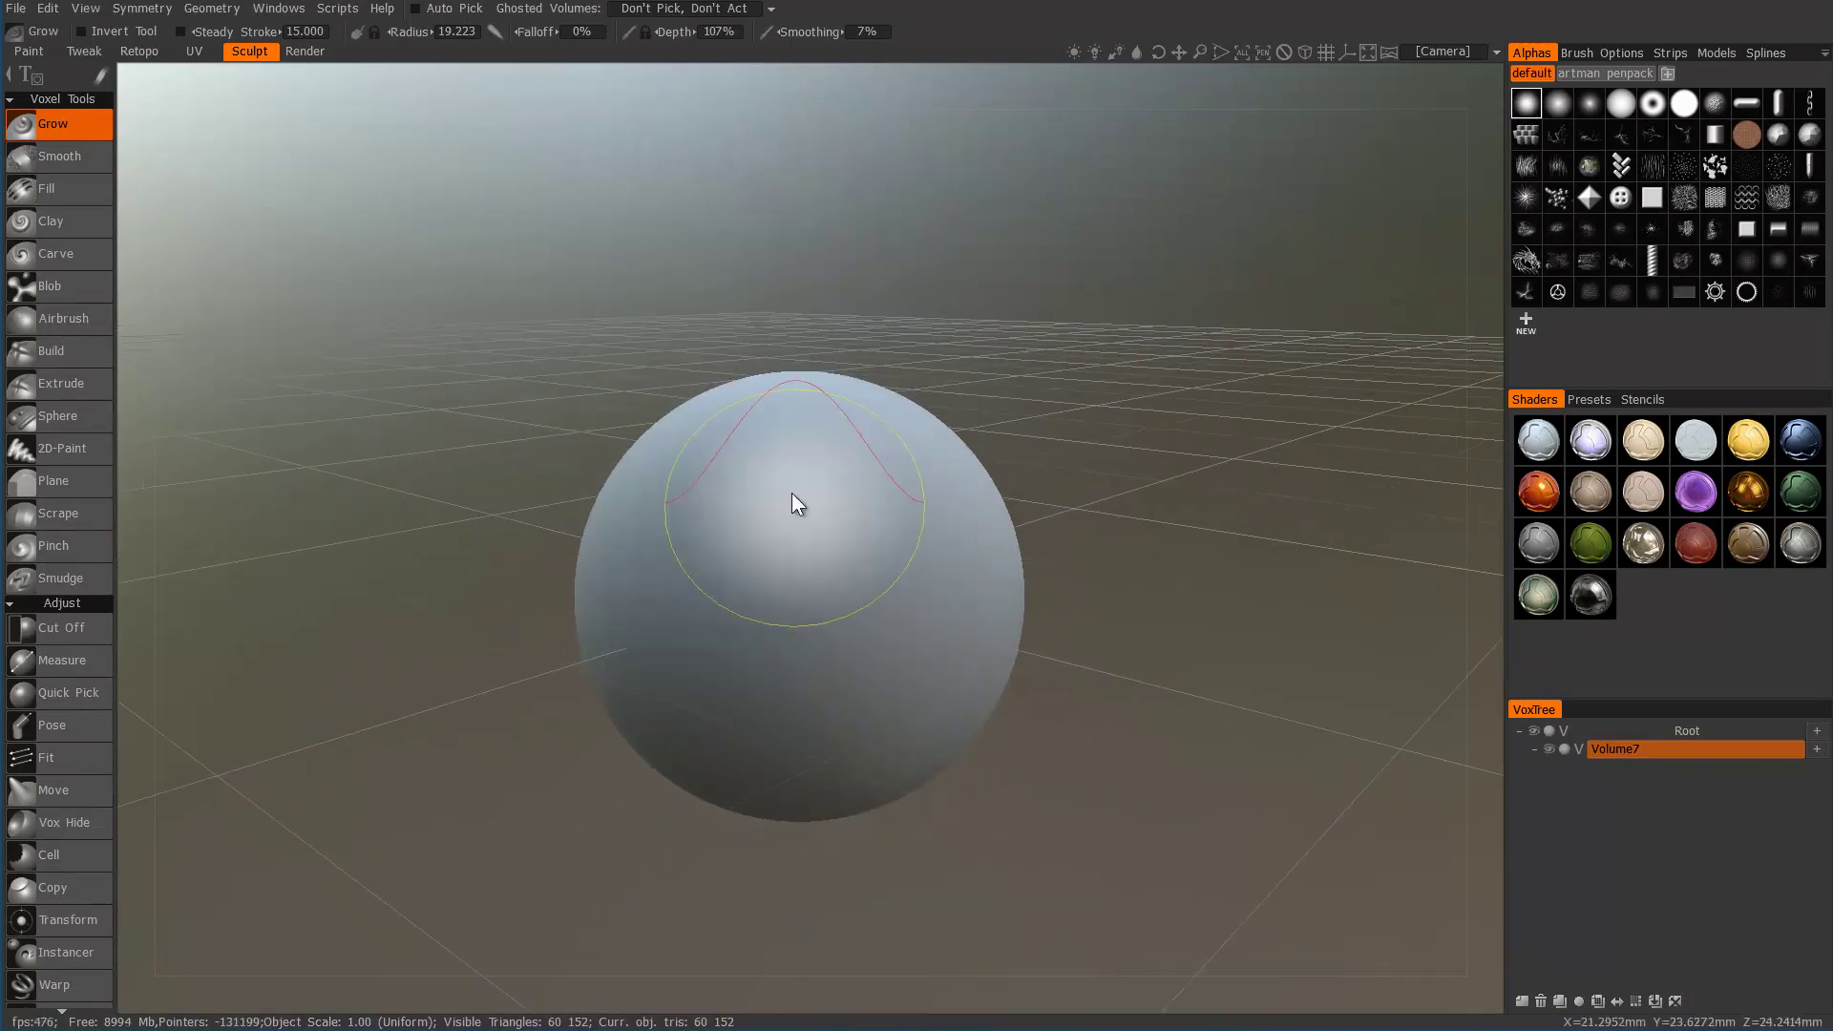
Step: Set the Grow brush depth to 34% and grow a rounded bulge on the sphere's upper side
mouse_move(793, 493)
right_mouse_down()
mouse_move(759, 531)
mouse_move(769, 575)
right_mouse_up()
mouse_move(706, 480)
left_mouse_down()
mouse_move(719, 447)
mouse_move(641, 578)
mouse_move(661, 456)
mouse_move(680, 453)
mouse_move(623, 559)
mouse_move(701, 422)
mouse_move(638, 550)
left_mouse_up()
mouse_move(868, 531)
left_mouse_down("alt")
mouse_move(593, 536)
mouse_move(883, 481)
mouse_move(771, 468)
left_mouse_up("alt")
Step: Inspect the wireframe of the voxel sphere and its bulge up close and from other sides
key("w")
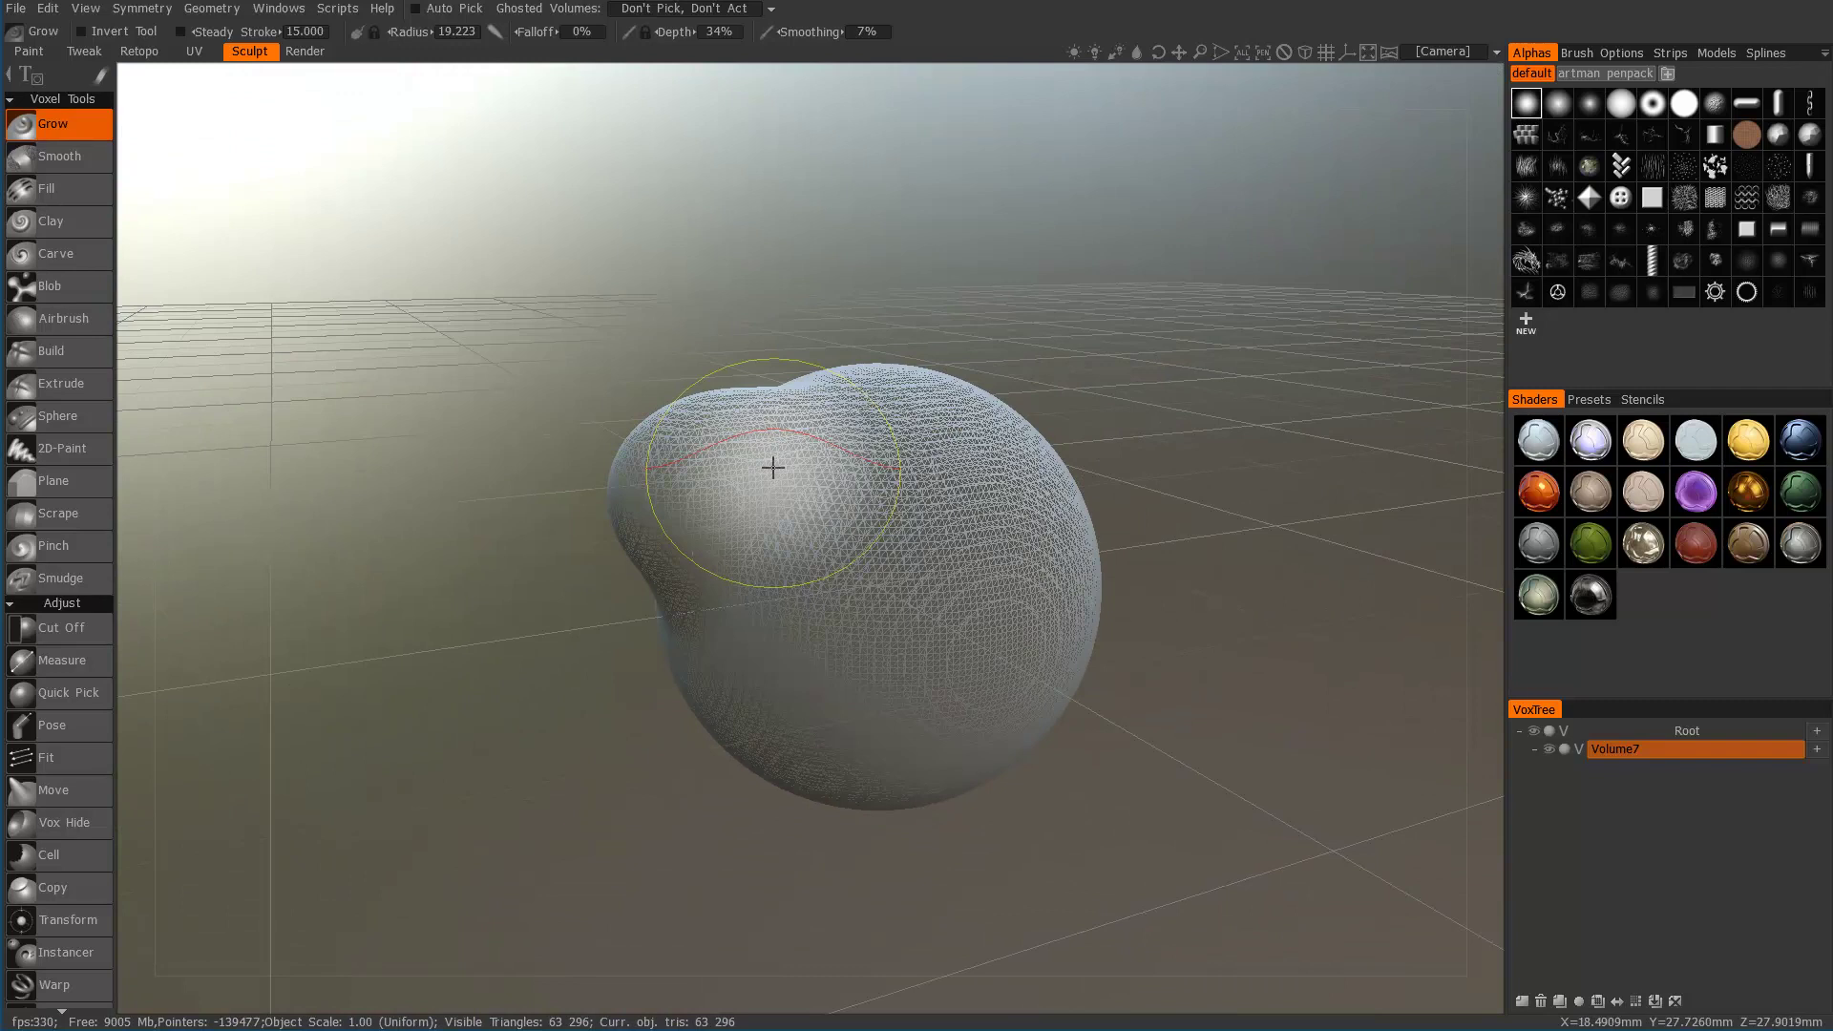
scroll(862, 412, "up", 5)
scroll(862, 413, "down", 3)
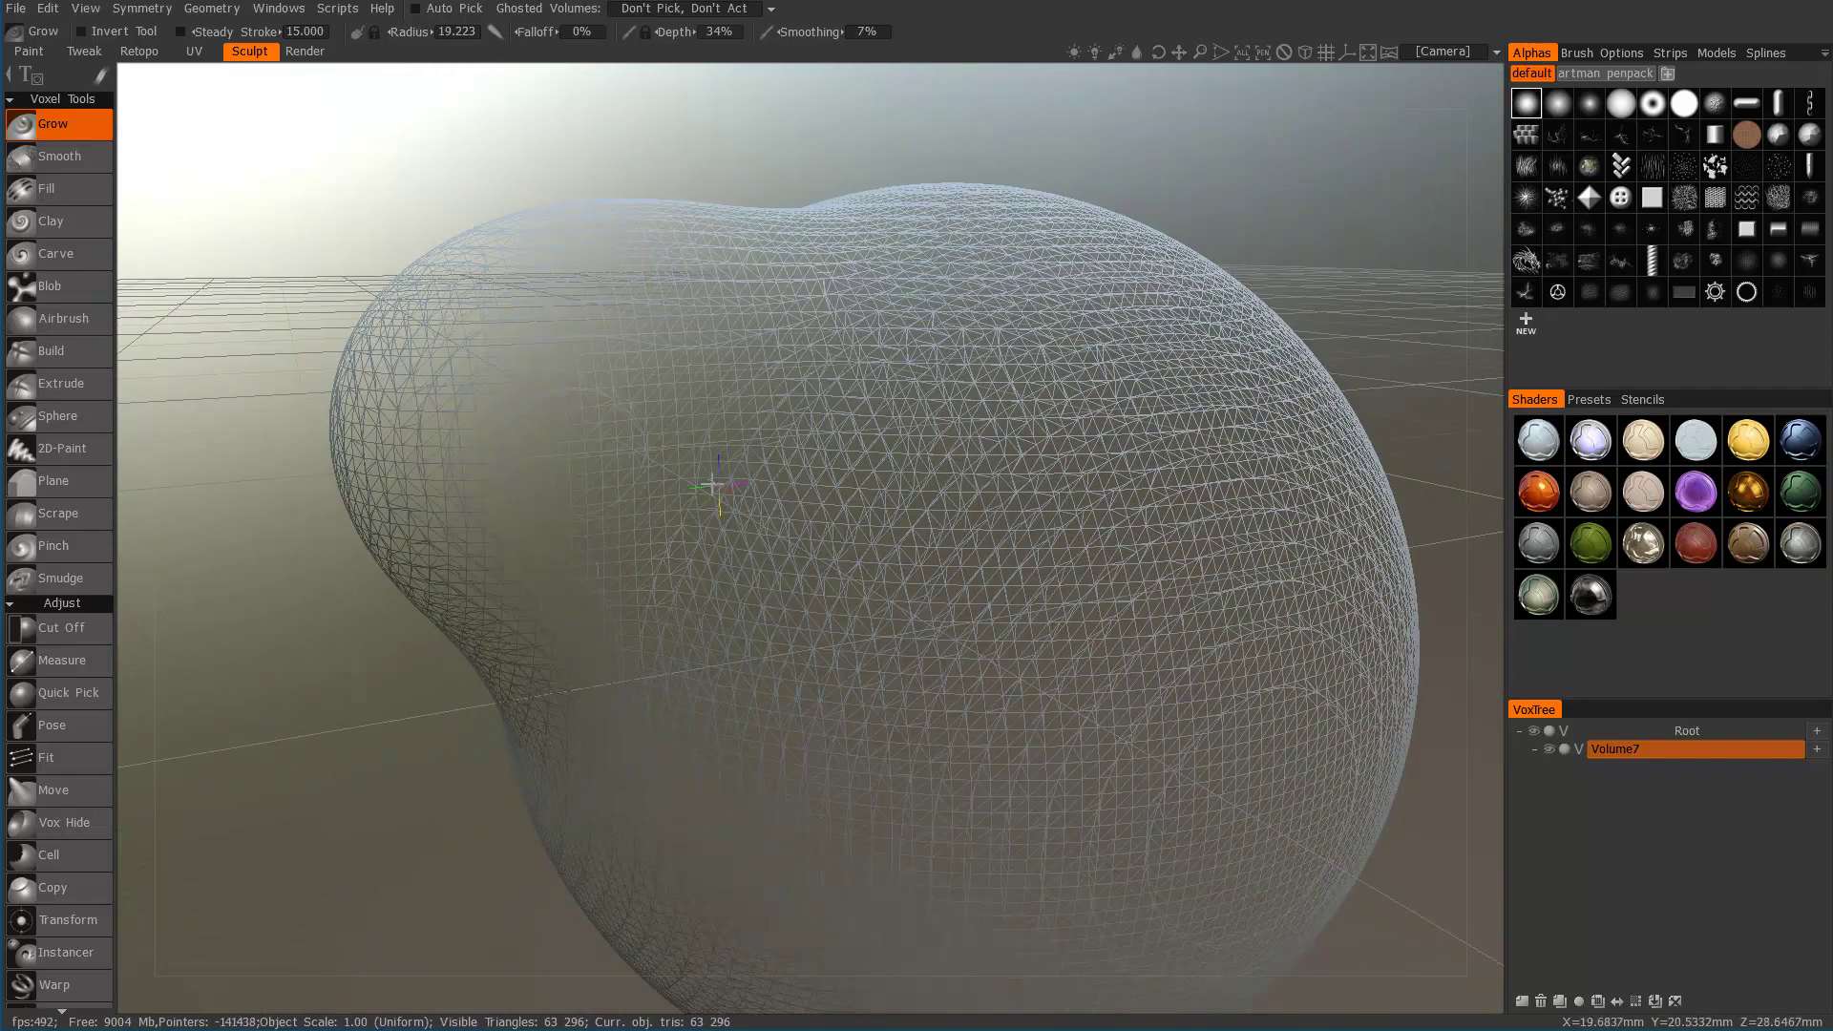
mouse_move(707, 494)
left_mouse_down("alt")
mouse_move(582, 445)
mouse_move(764, 477)
mouse_move(673, 506)
mouse_move(683, 470)
left_mouse_up("alt")
scroll(700, 459, "down", 4)
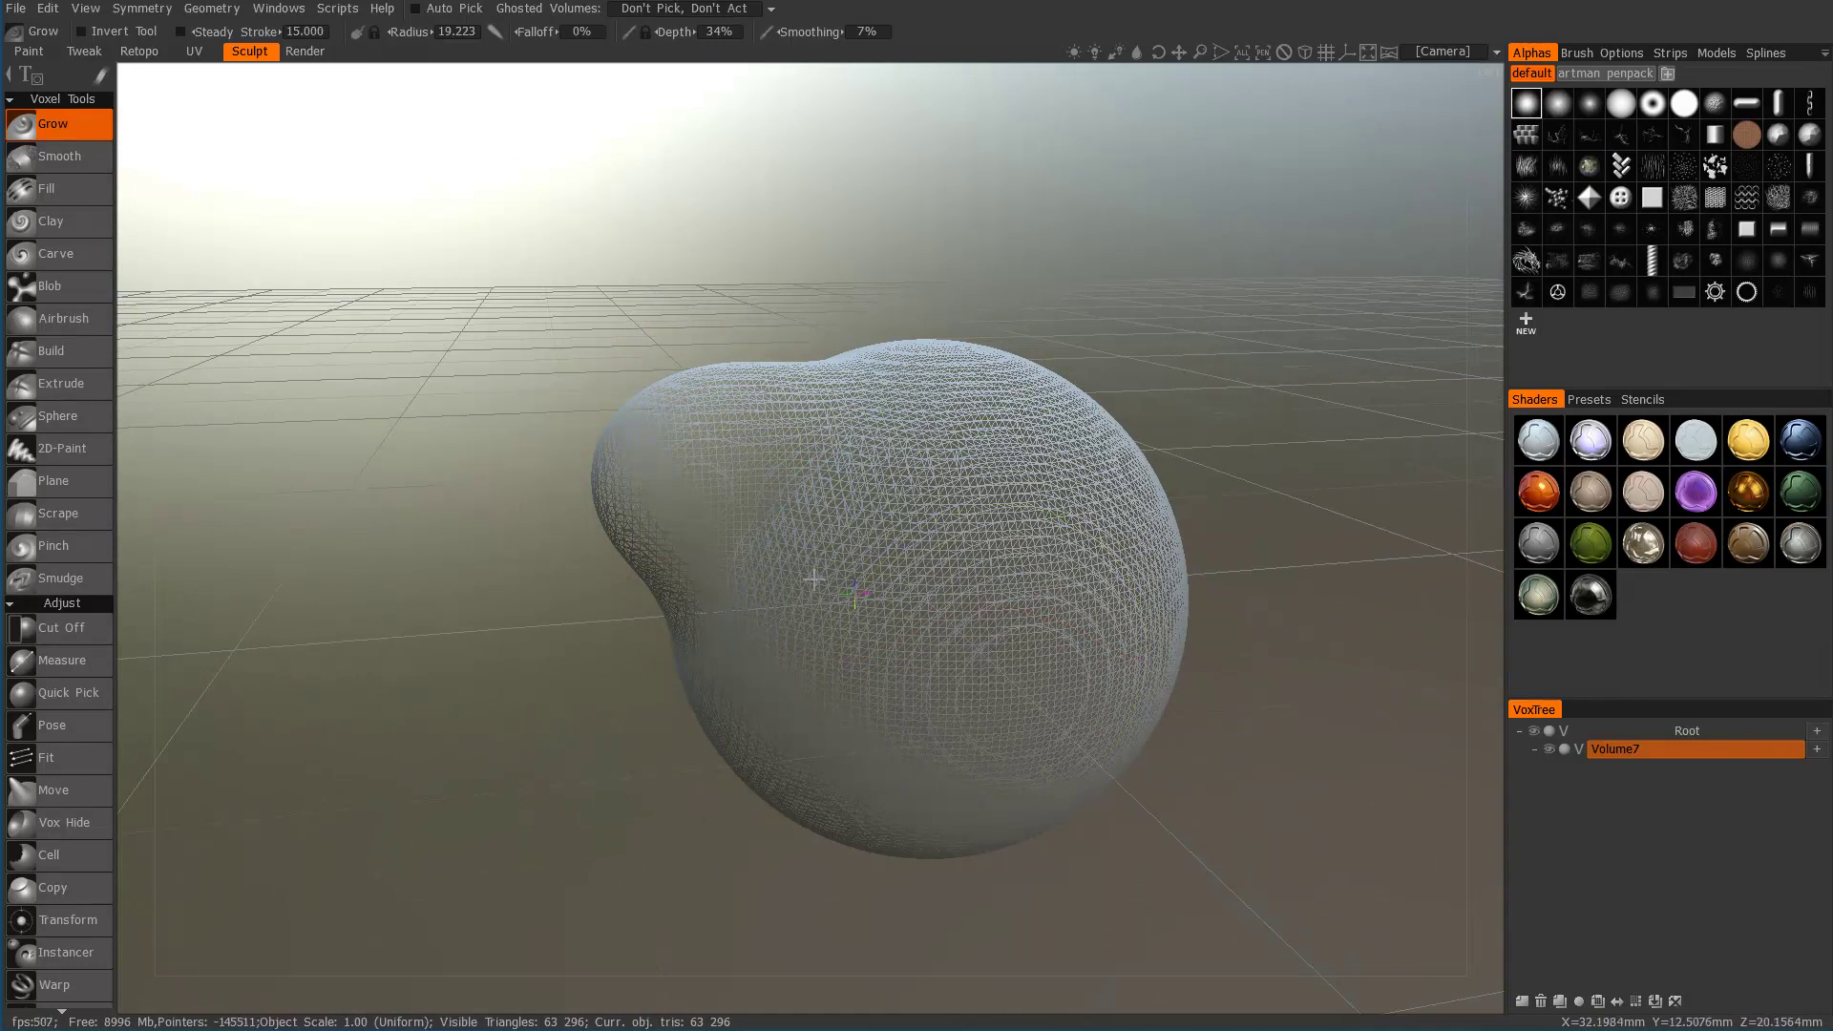
left_click_drag(806, 573, 687, 393, "alt")
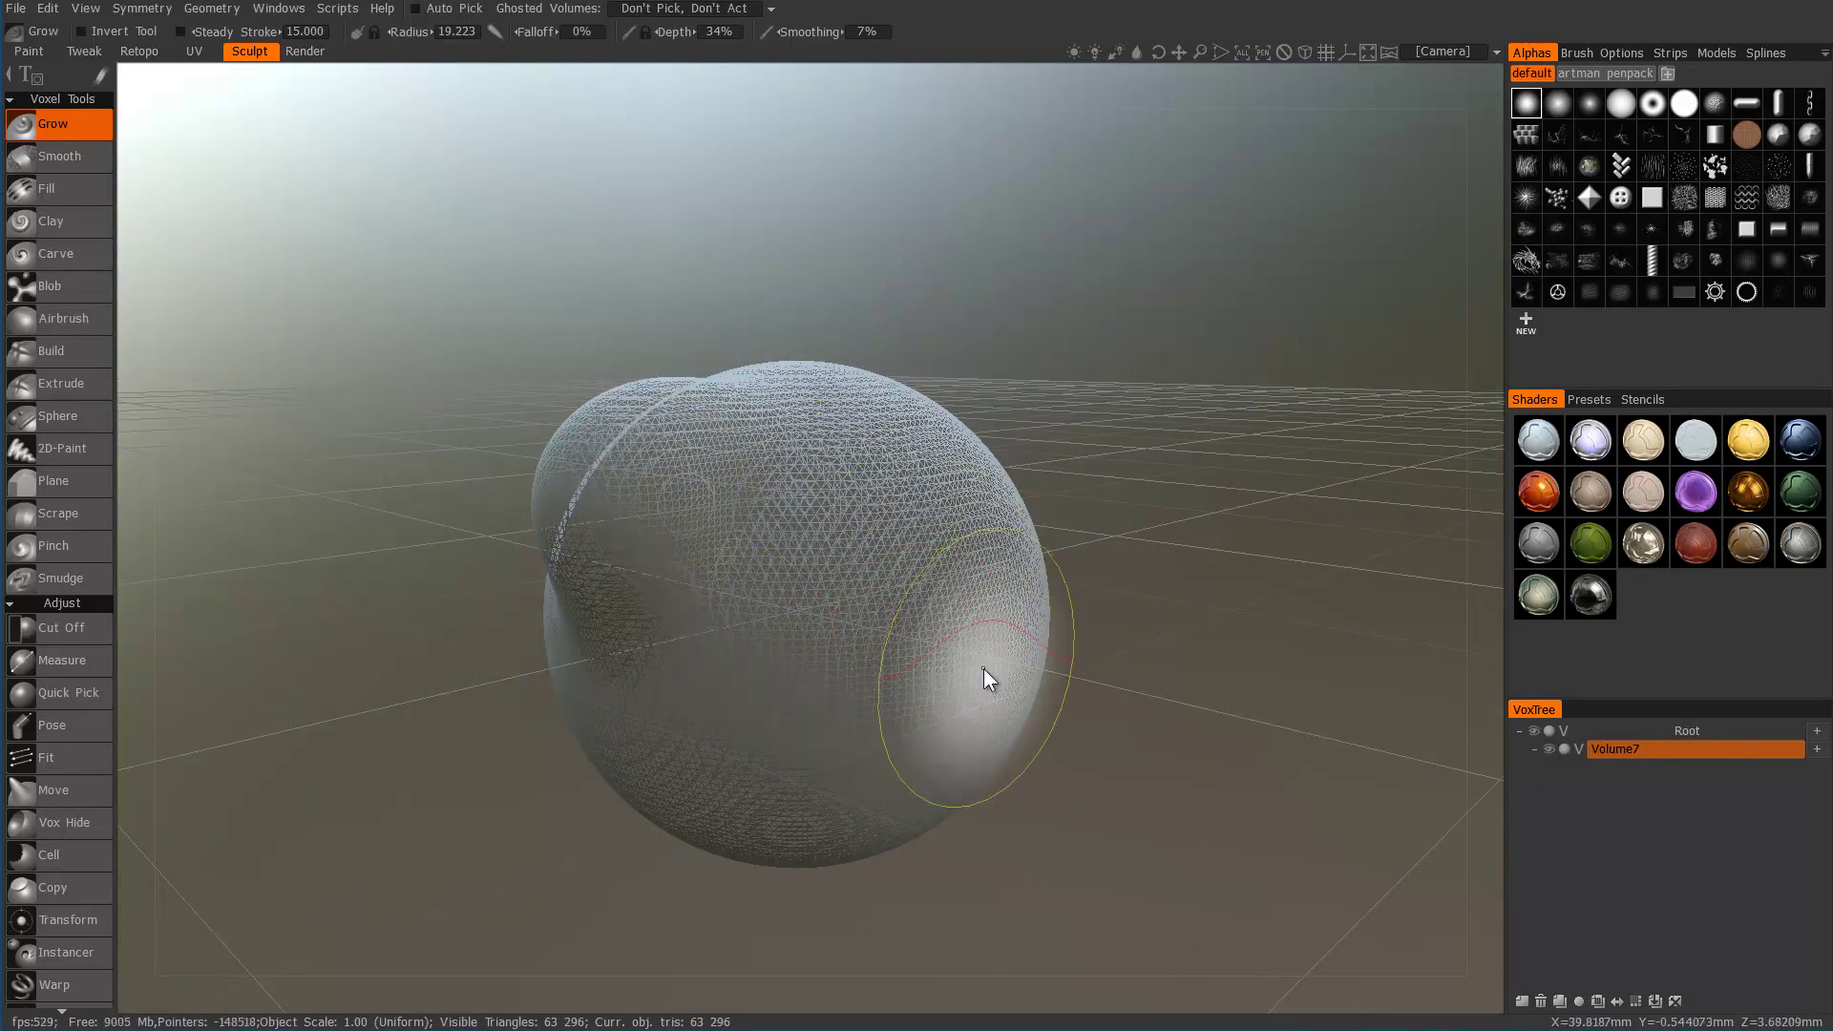
key("w")
Step: Set the Grow radius to 7.435 and depth to 154%, and carve a hole through the bulge
left_click_drag(728, 775, 633, 609, "alt")
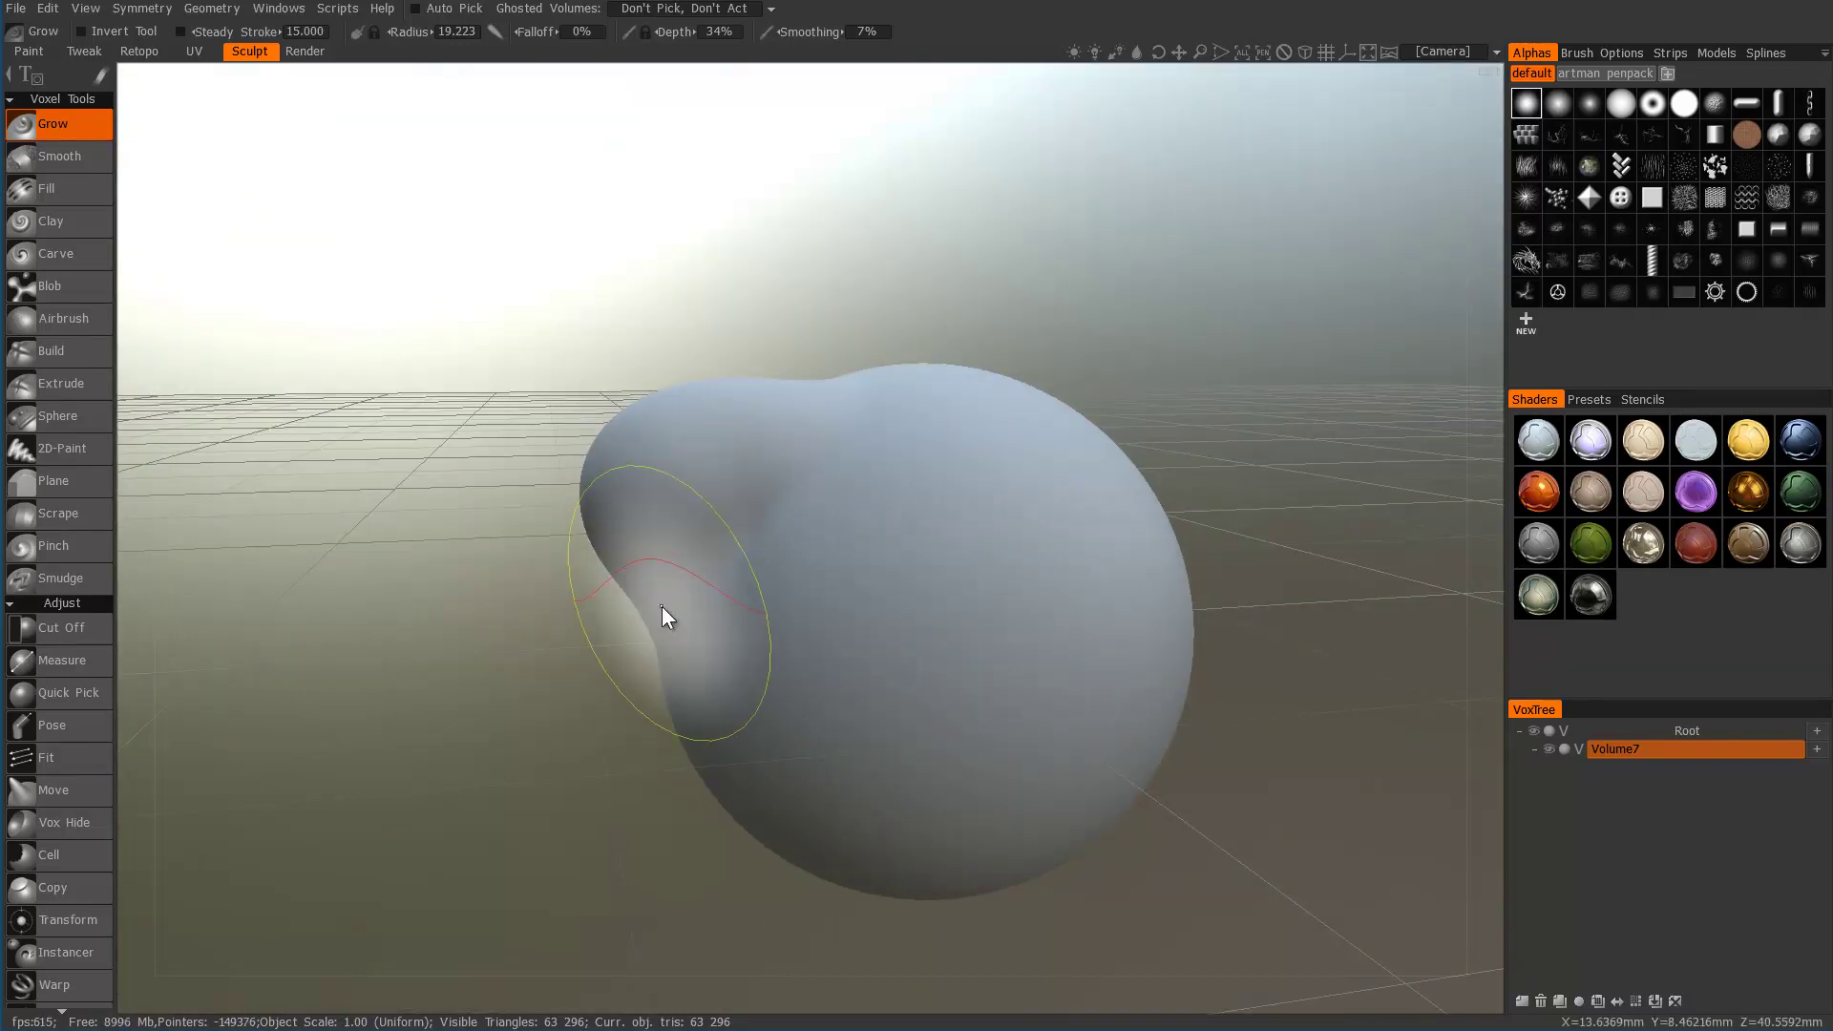
right_click_drag(741, 483, 647, 513)
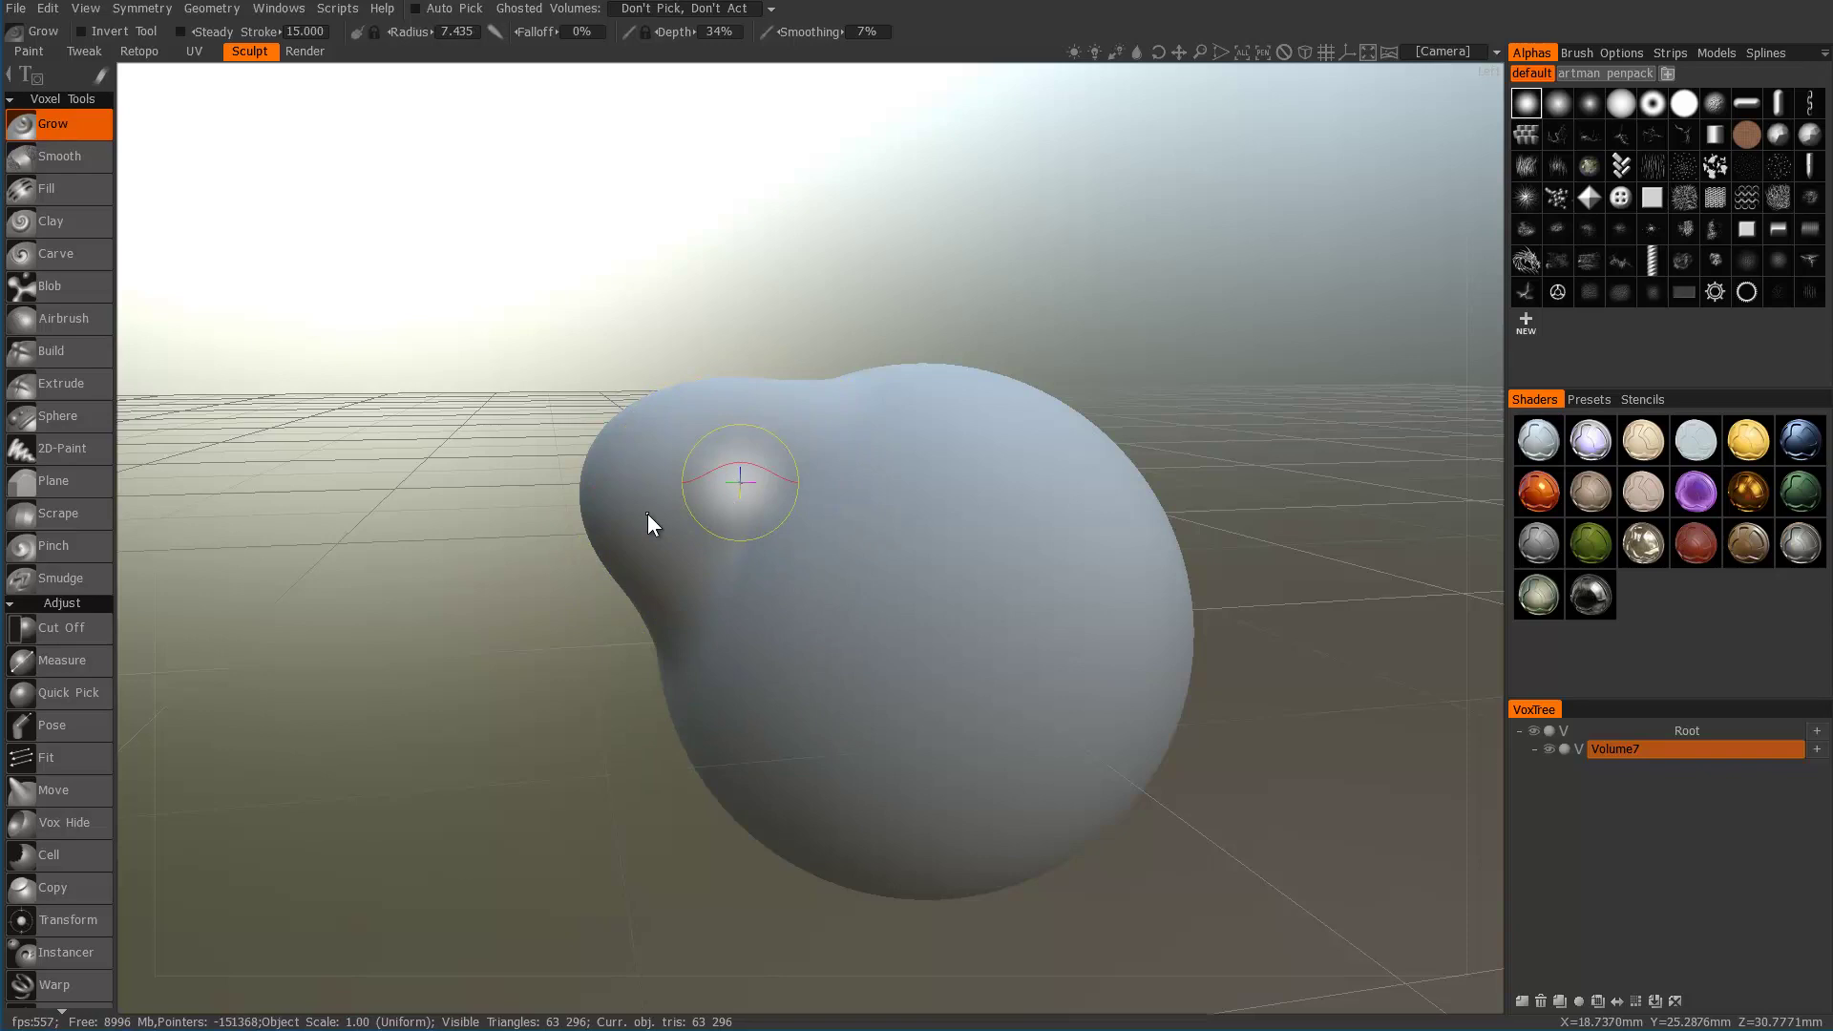
right_click_drag(712, 445, 718, 432)
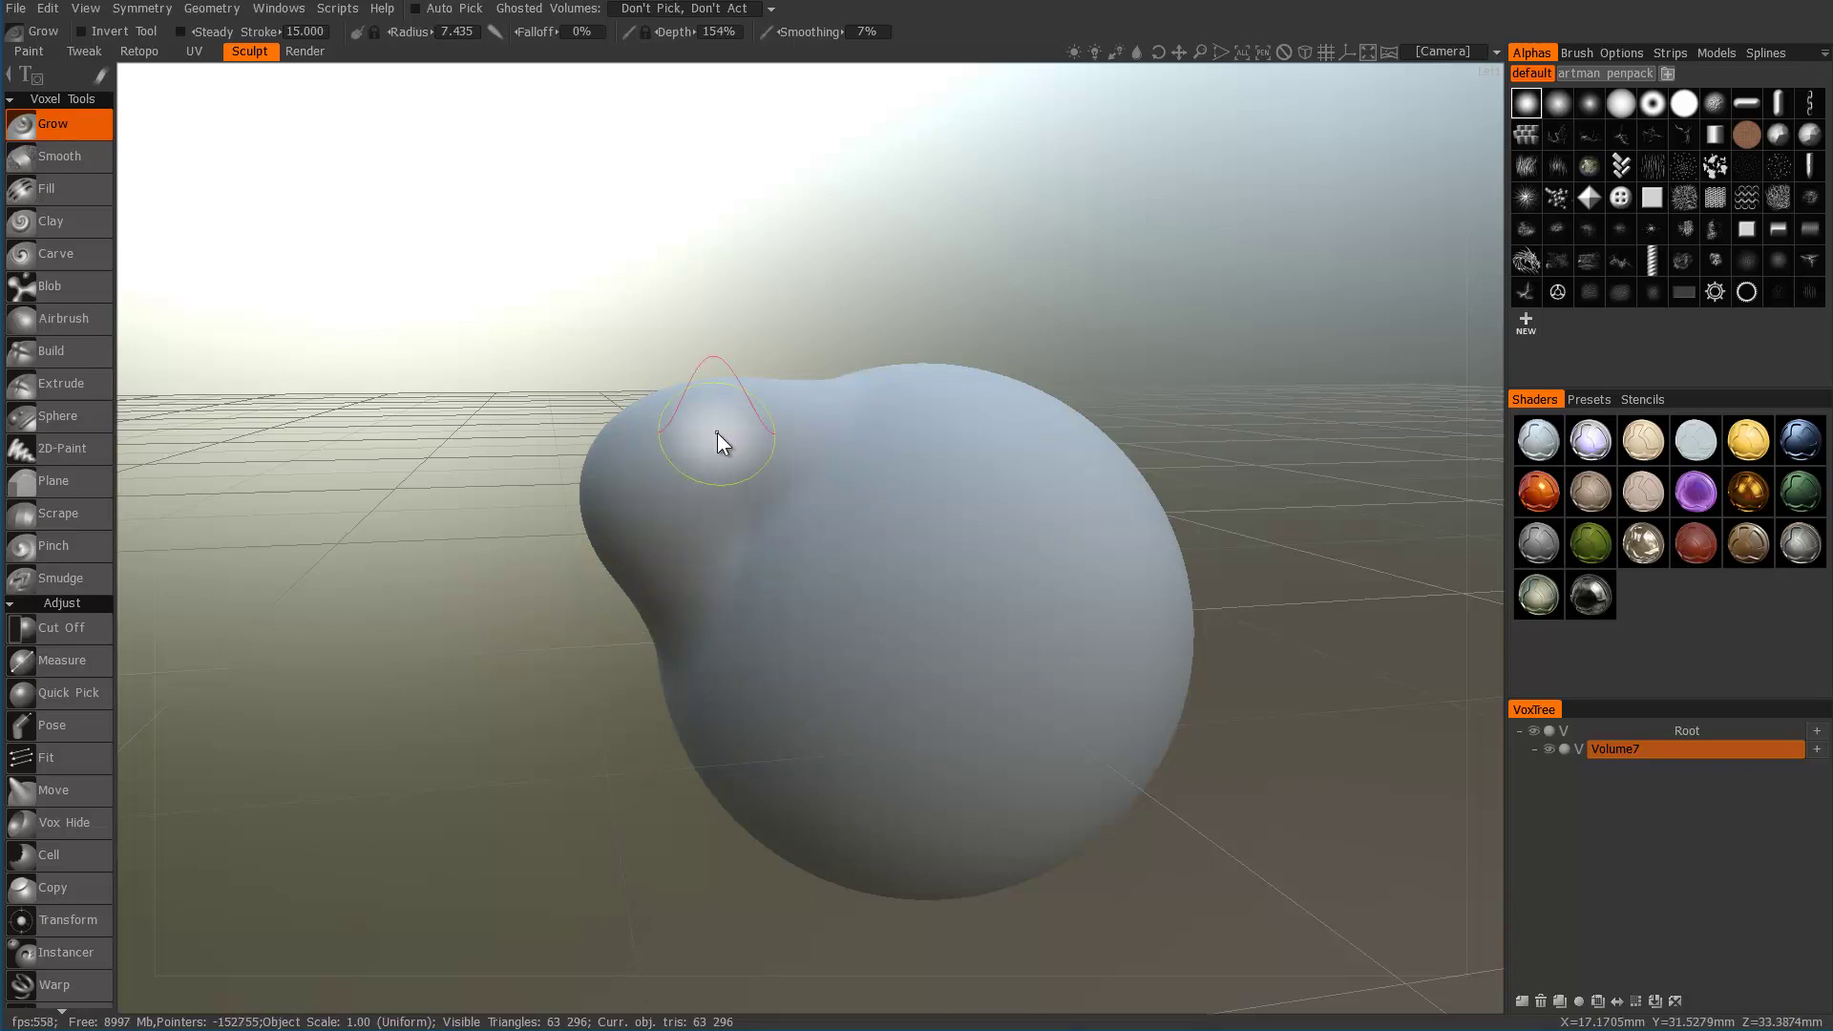
mouse_move(695, 490)
left_mouse_down("alt")
mouse_move(705, 472)
mouse_move(859, 525)
mouse_move(605, 506)
mouse_move(1153, 538)
left_mouse_up("alt")
mouse_move(501, 616)
left_mouse_down("alt")
mouse_move(913, 565)
mouse_move(727, 660)
left_mouse_up("alt")
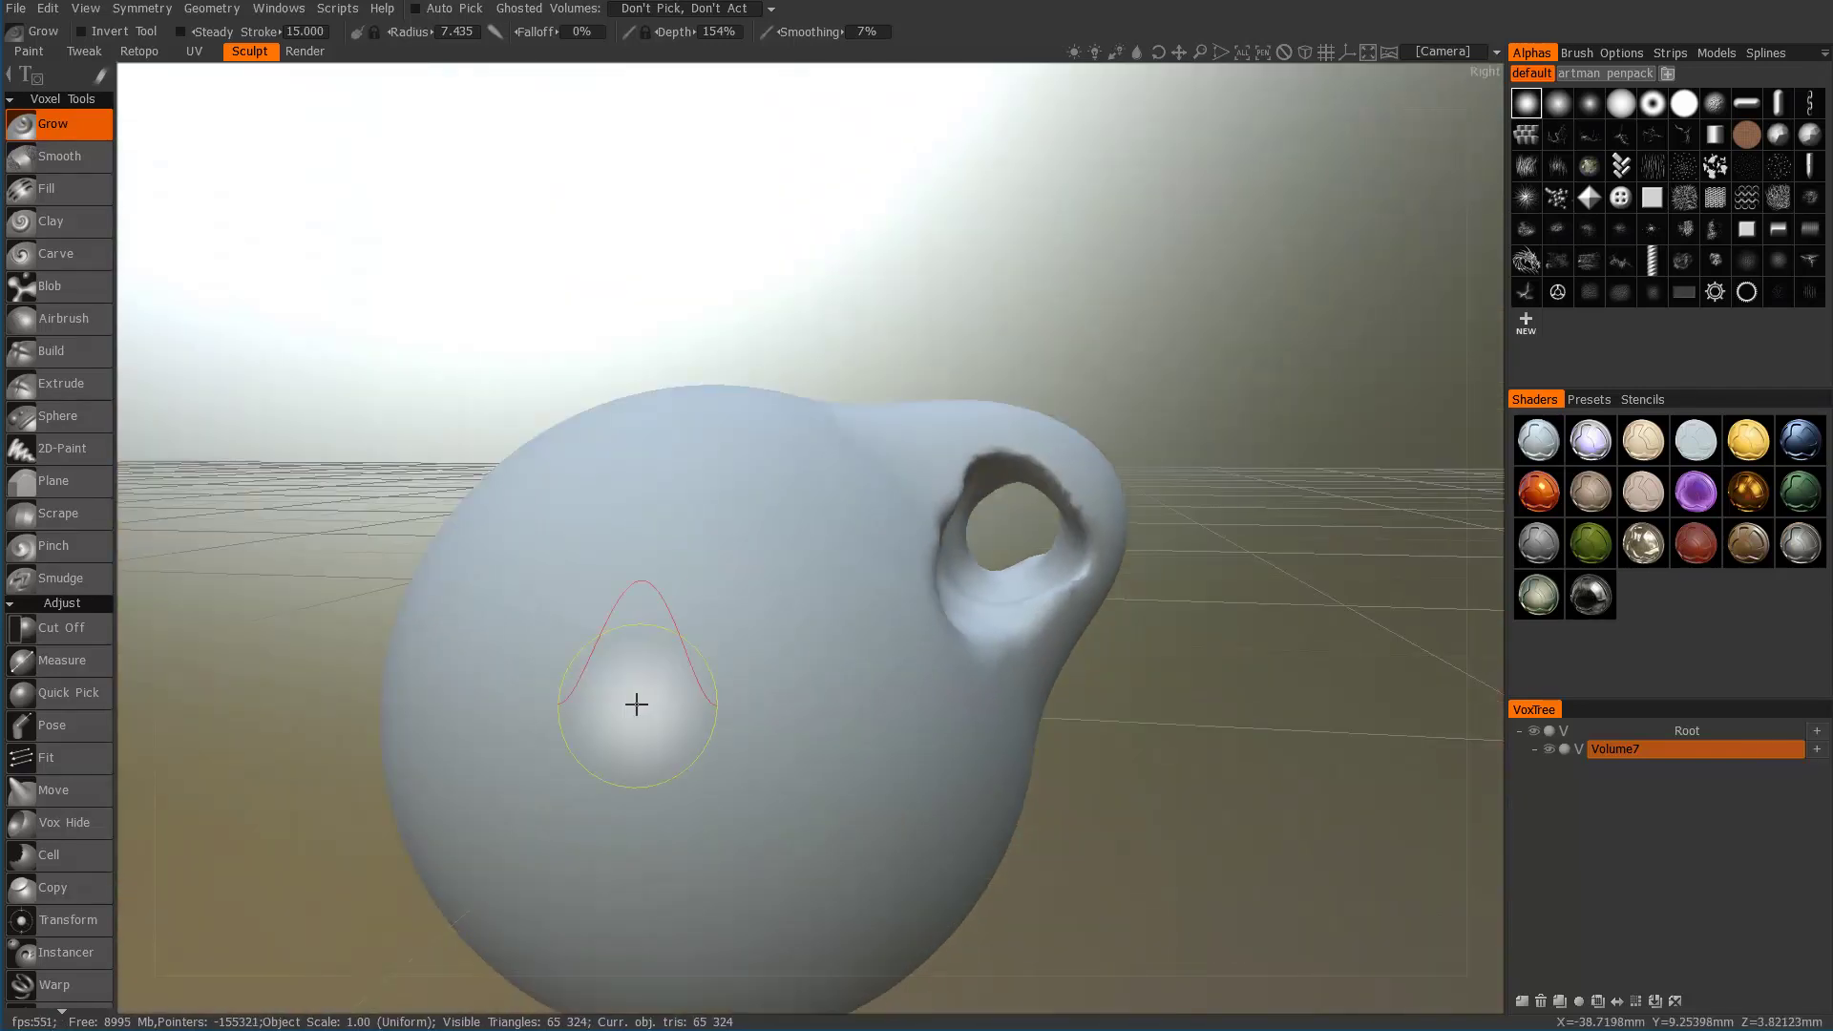
Step: Set the Grow radius to 13.923 and depth to 118%, and carve a large opening into the sphere's side
mouse_move(636, 704)
right_mouse_down()
mouse_move(704, 667)
mouse_move(719, 622)
right_mouse_up()
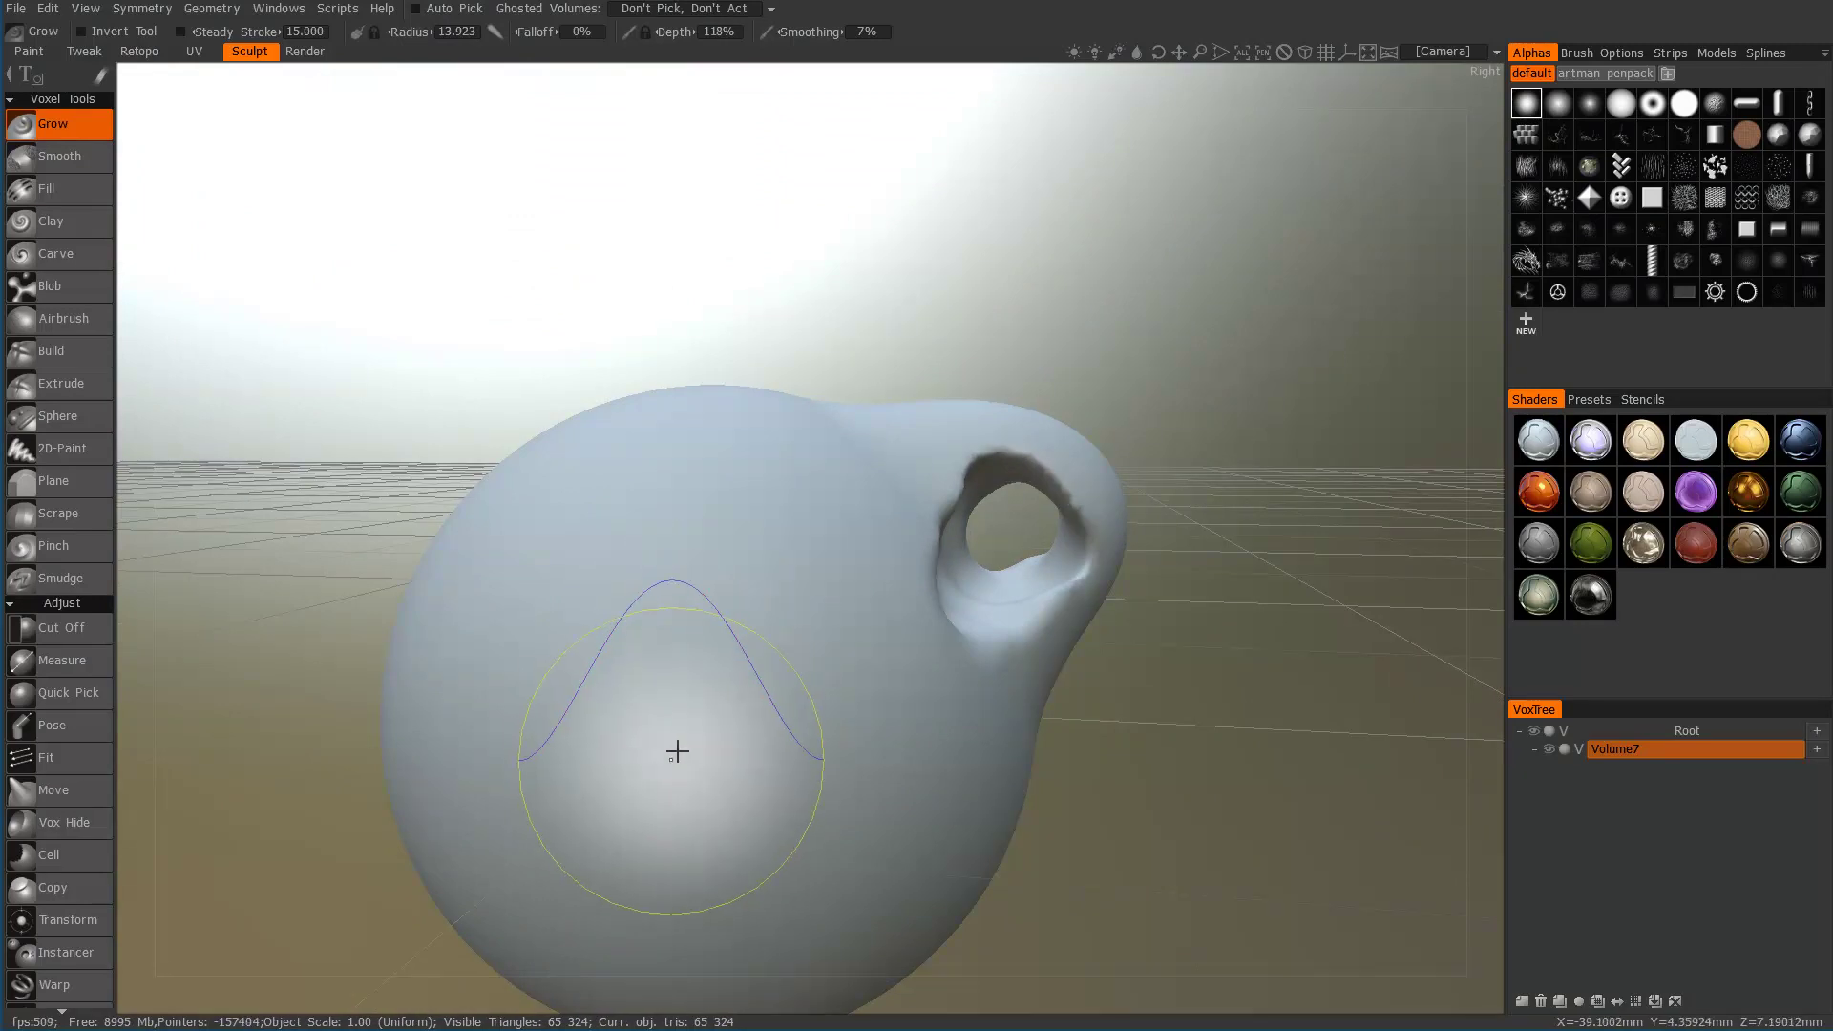
mouse_move(677, 751)
left_mouse_down("ctrl")
mouse_move(696, 729)
mouse_move(632, 653)
mouse_move(723, 712)
left_mouse_up("ctrl")
right_click_drag(723, 712, 472, 748, "alt")
mouse_move(472, 748)
left_mouse_down("alt")
mouse_move(960, 716)
mouse_move(893, 728)
mouse_move(823, 659)
left_mouse_up("alt")
right_click_drag(823, 658, 801, 516, "alt")
mouse_move(802, 515)
left_mouse_down("alt")
mouse_move(649, 658)
mouse_move(482, 724)
left_mouse_up("alt")
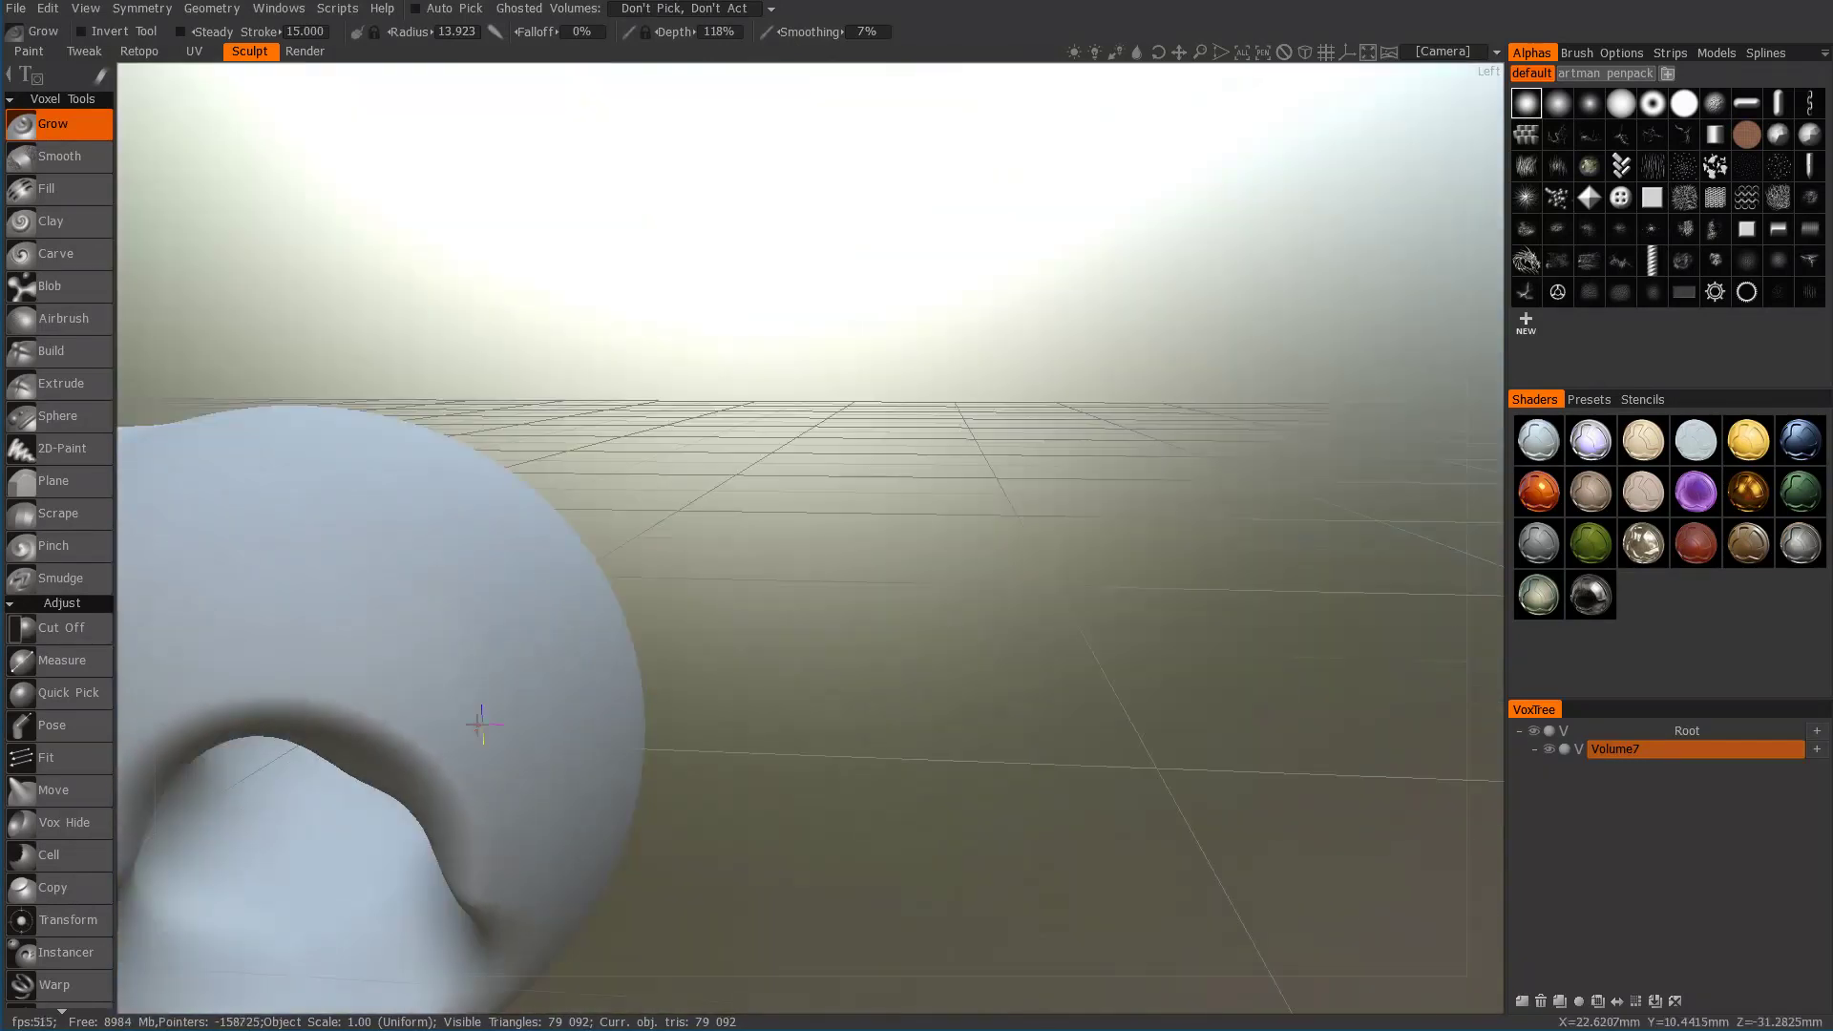
middle_click_drag(482, 725, 937, 569, "alt")
right_click_drag(936, 569, 843, 644, "alt")
mouse_move(843, 645)
left_mouse_down("alt")
mouse_move(725, 602)
mouse_move(890, 565)
mouse_move(916, 630)
mouse_move(686, 683)
left_mouse_up("alt")
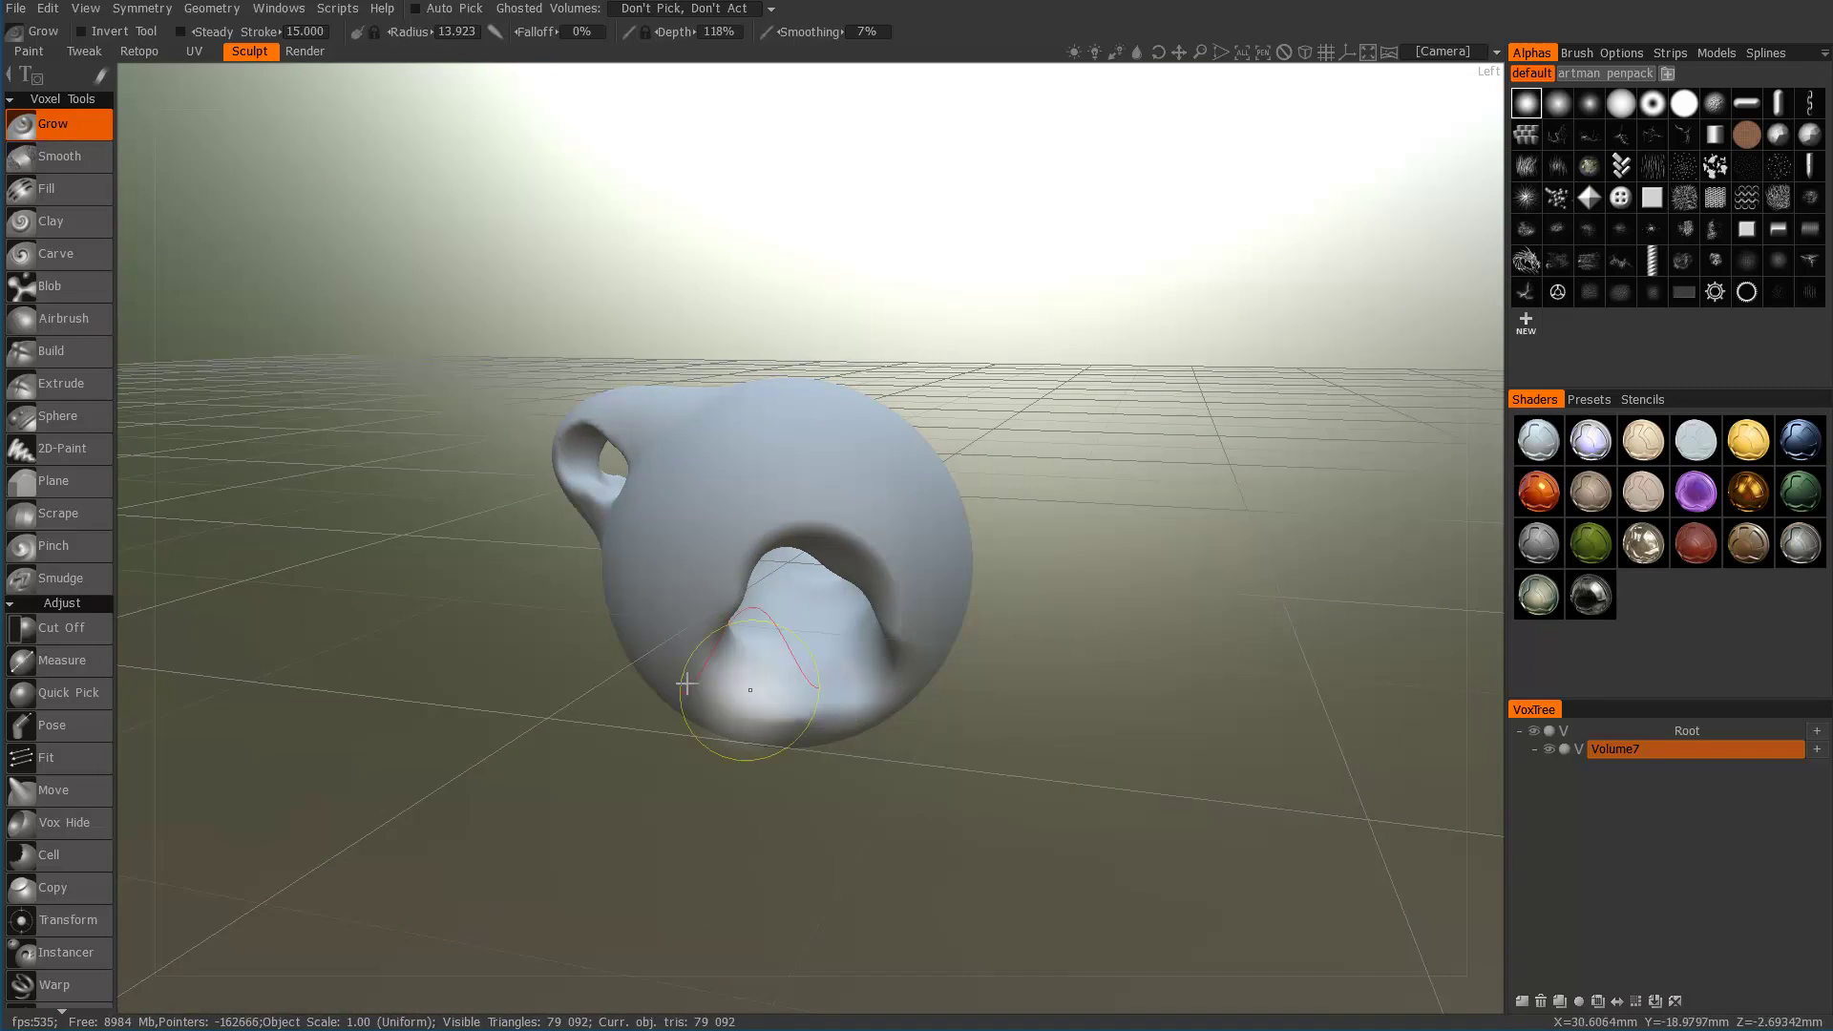
mouse_move(821, 410)
right_mouse_down("alt")
mouse_move(872, 381)
mouse_move(906, 296)
right_mouse_up("alt")
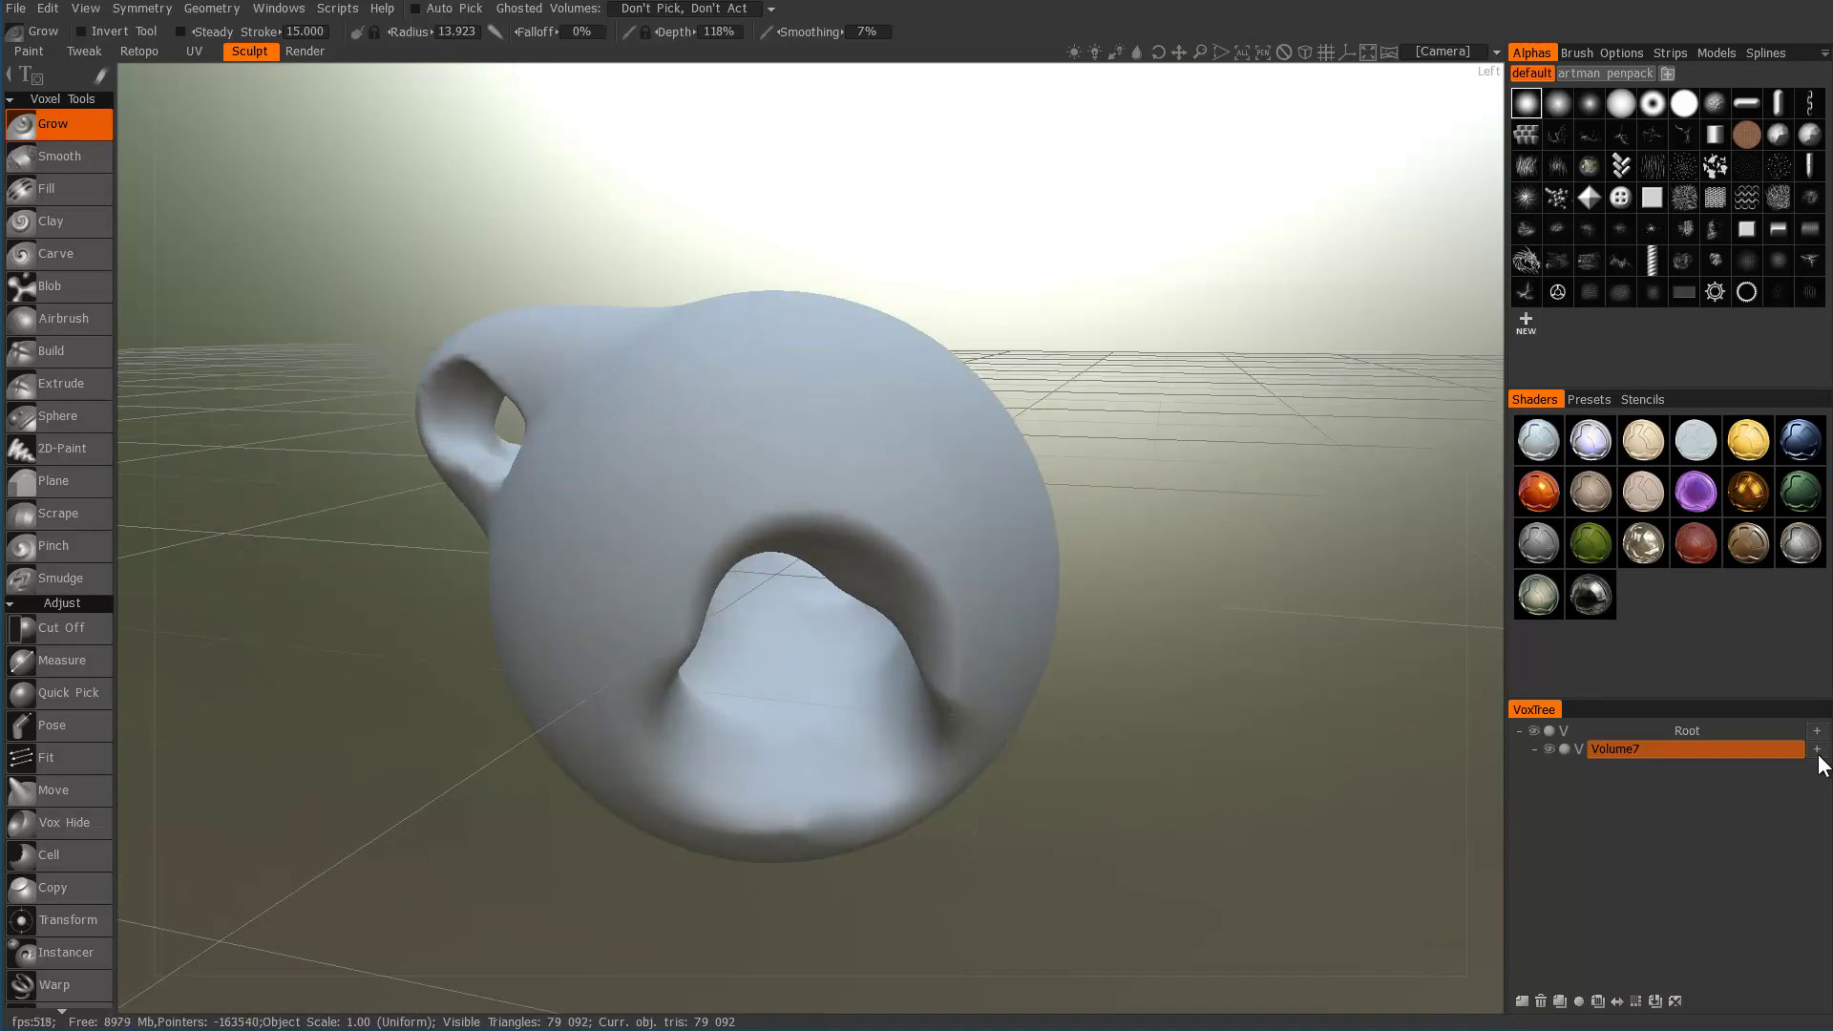
Step: Convert Volume7 from voxel to surface mode and show its wireframe
left_click(1581, 747)
left_click_drag(834, 609, 823, 483, "alt")
key("w")
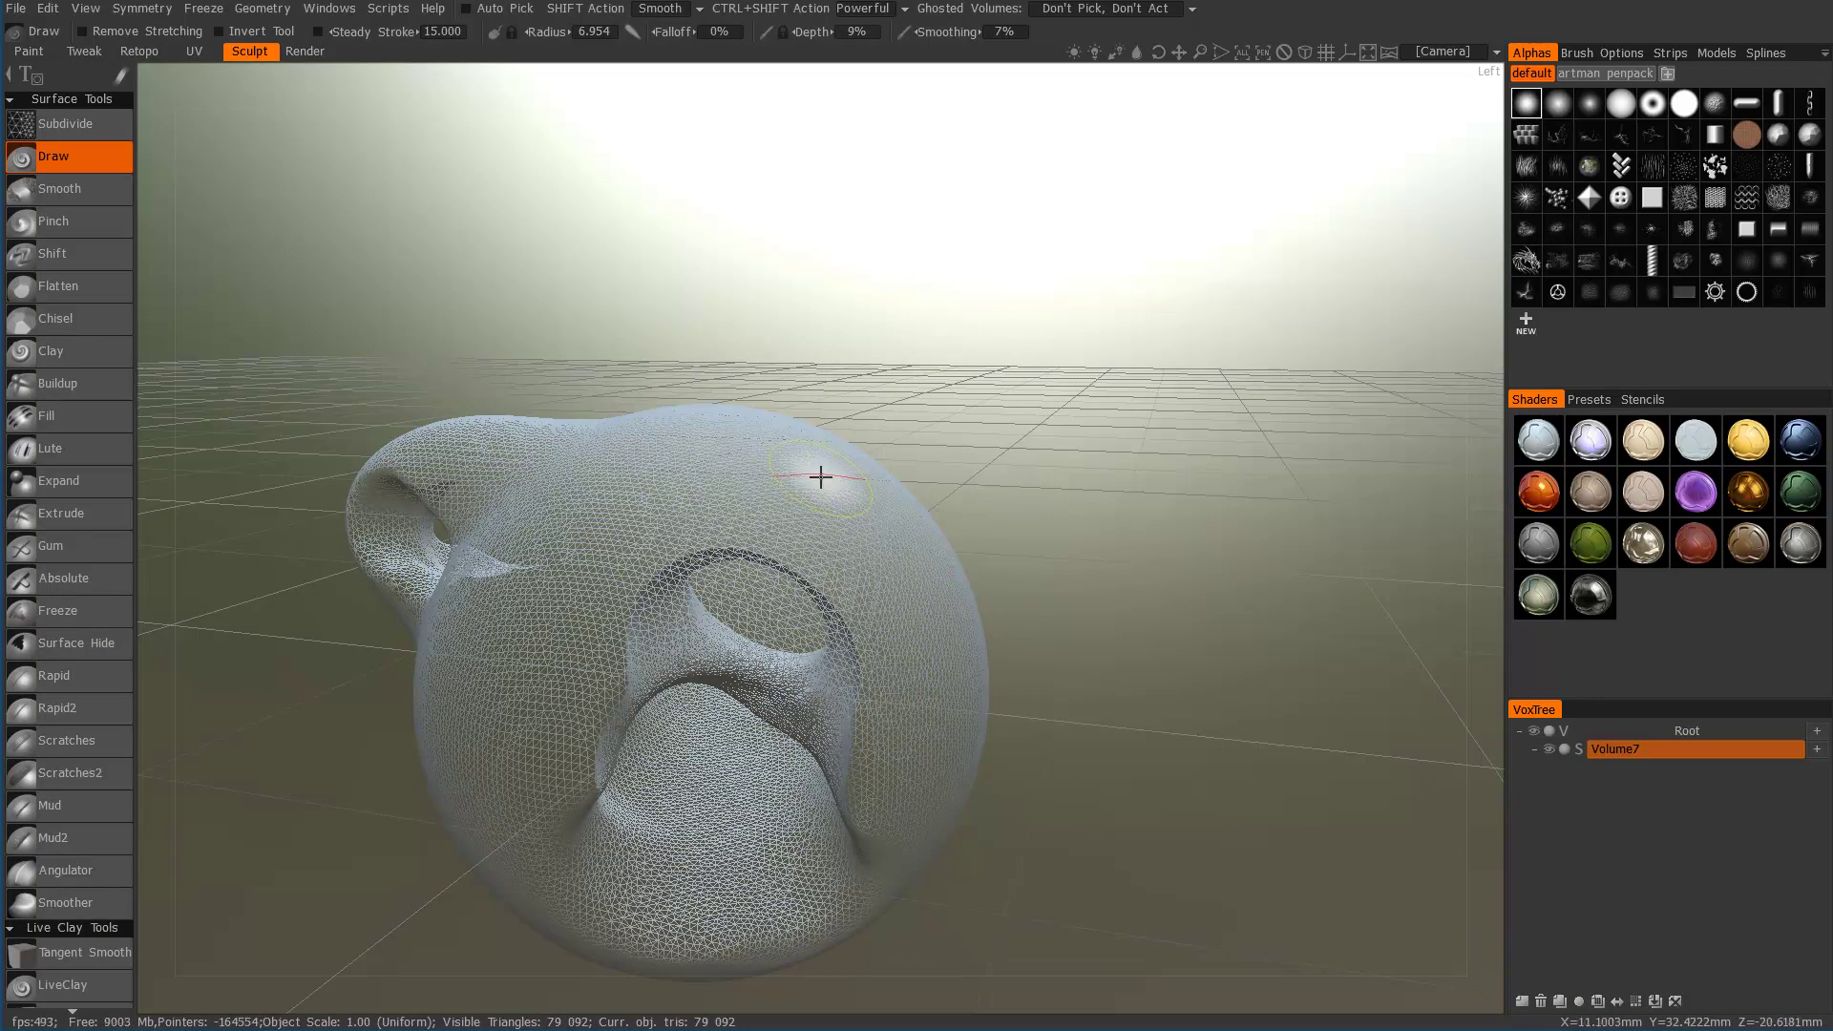
Step: Set the Draw radius to 12.195, pull a horn out of the sphere's top and hide the wireframe
right_click_drag(798, 479, 840, 471)
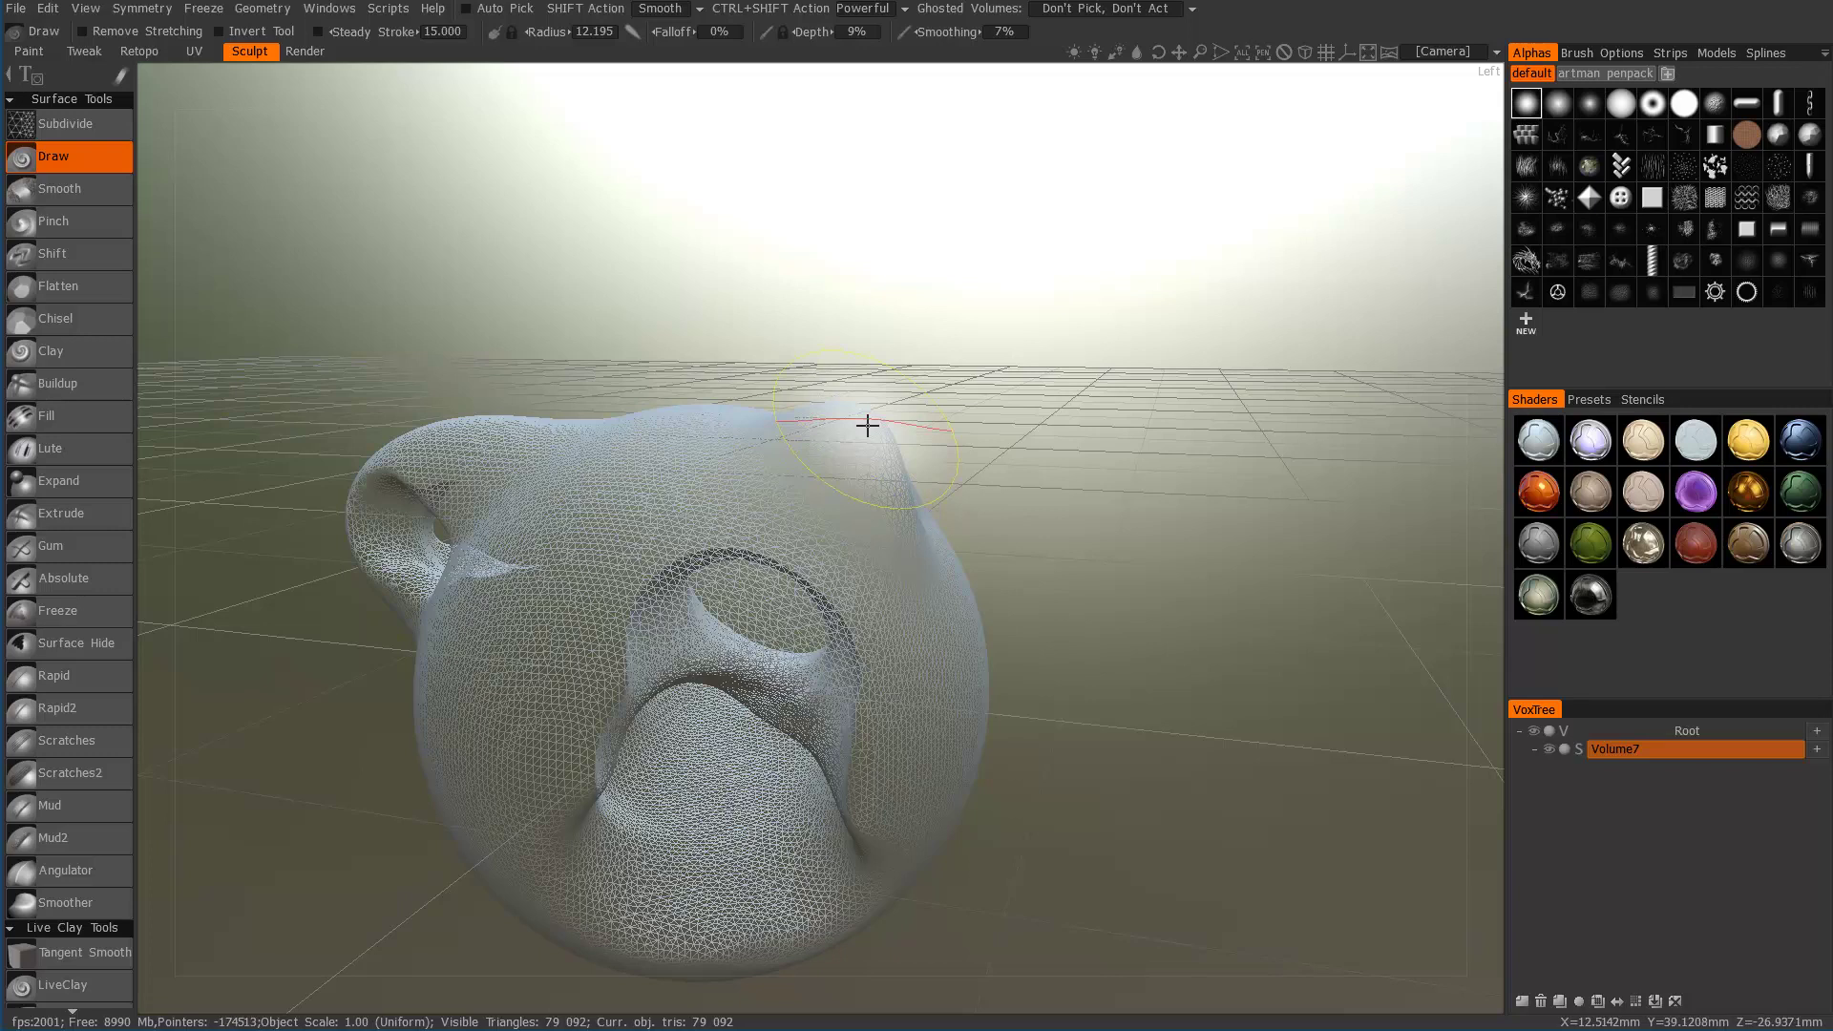
mouse_move(867, 421)
left_mouse_down()
mouse_move(821, 387)
mouse_move(878, 344)
mouse_move(922, 361)
mouse_move(905, 311)
mouse_move(729, 442)
mouse_move(921, 365)
mouse_move(769, 365)
mouse_move(838, 365)
mouse_move(655, 399)
left_mouse_up()
left_click_drag(829, 412, 565, 405, "alt")
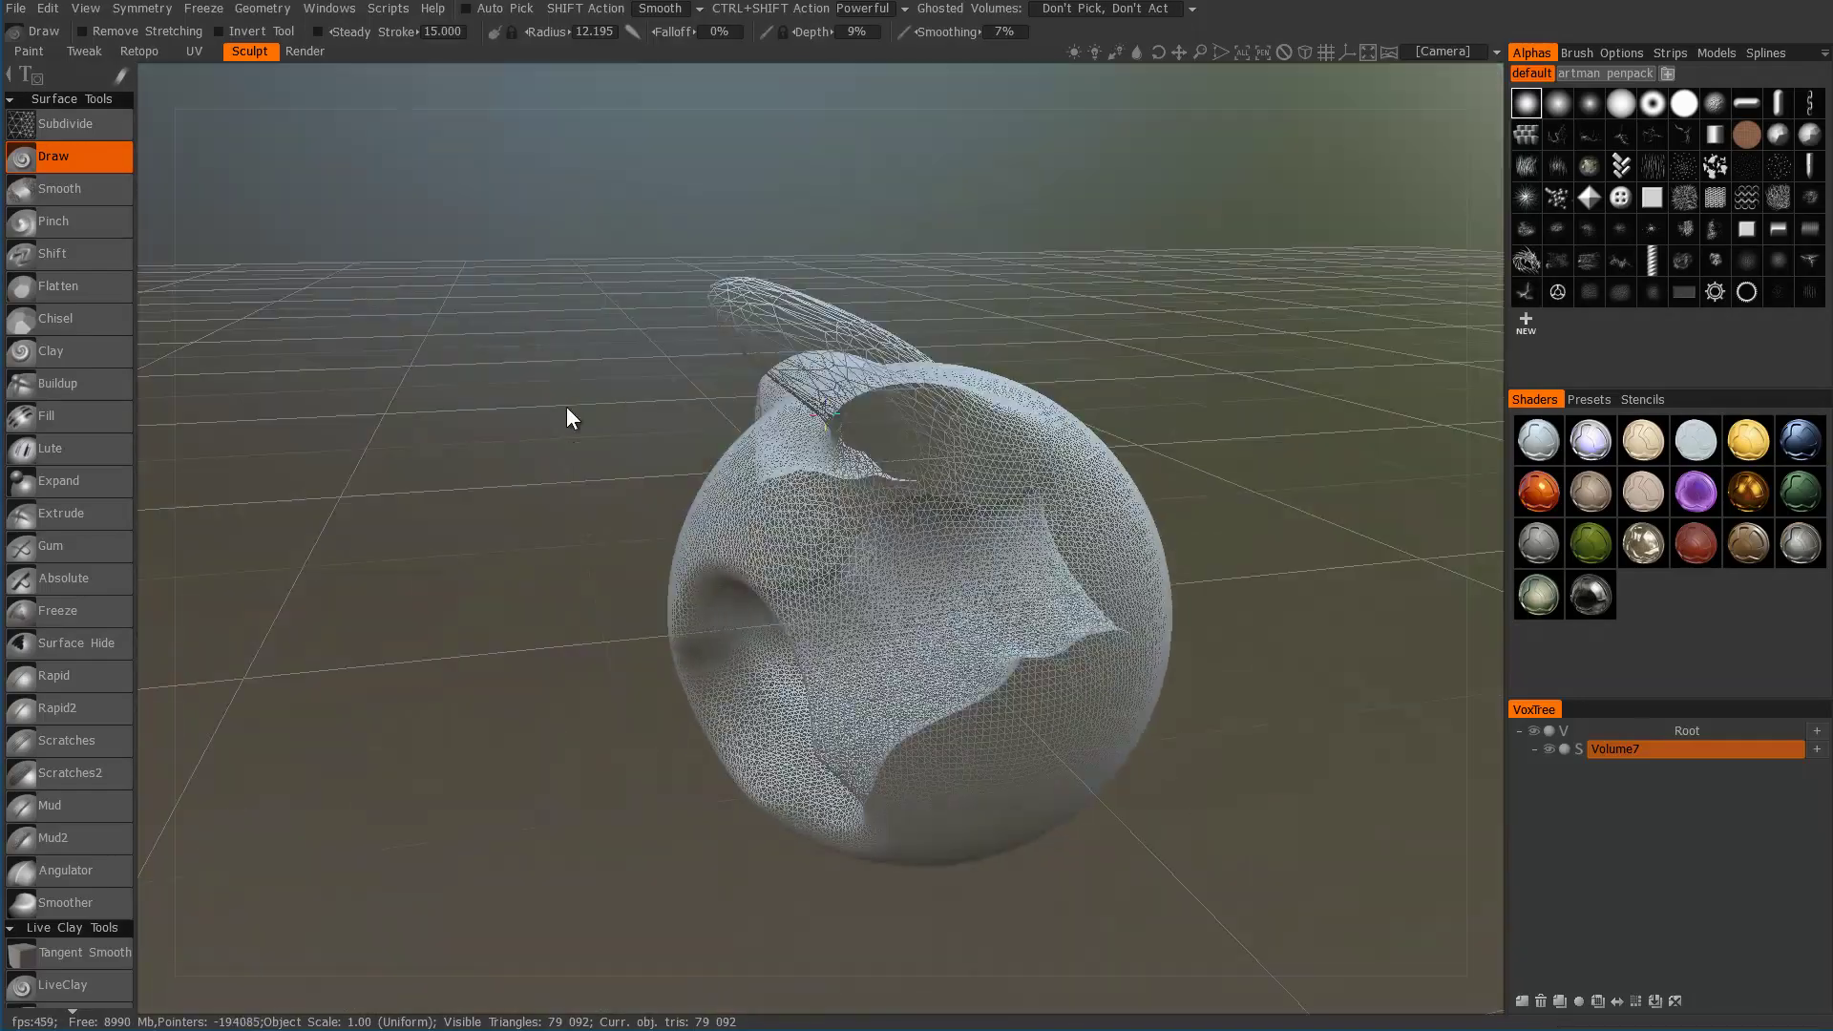
mouse_move(567, 418)
middle_mouse_down()
mouse_move(374, 397)
mouse_move(704, 466)
mouse_move(806, 233)
mouse_move(859, 246)
middle_mouse_up()
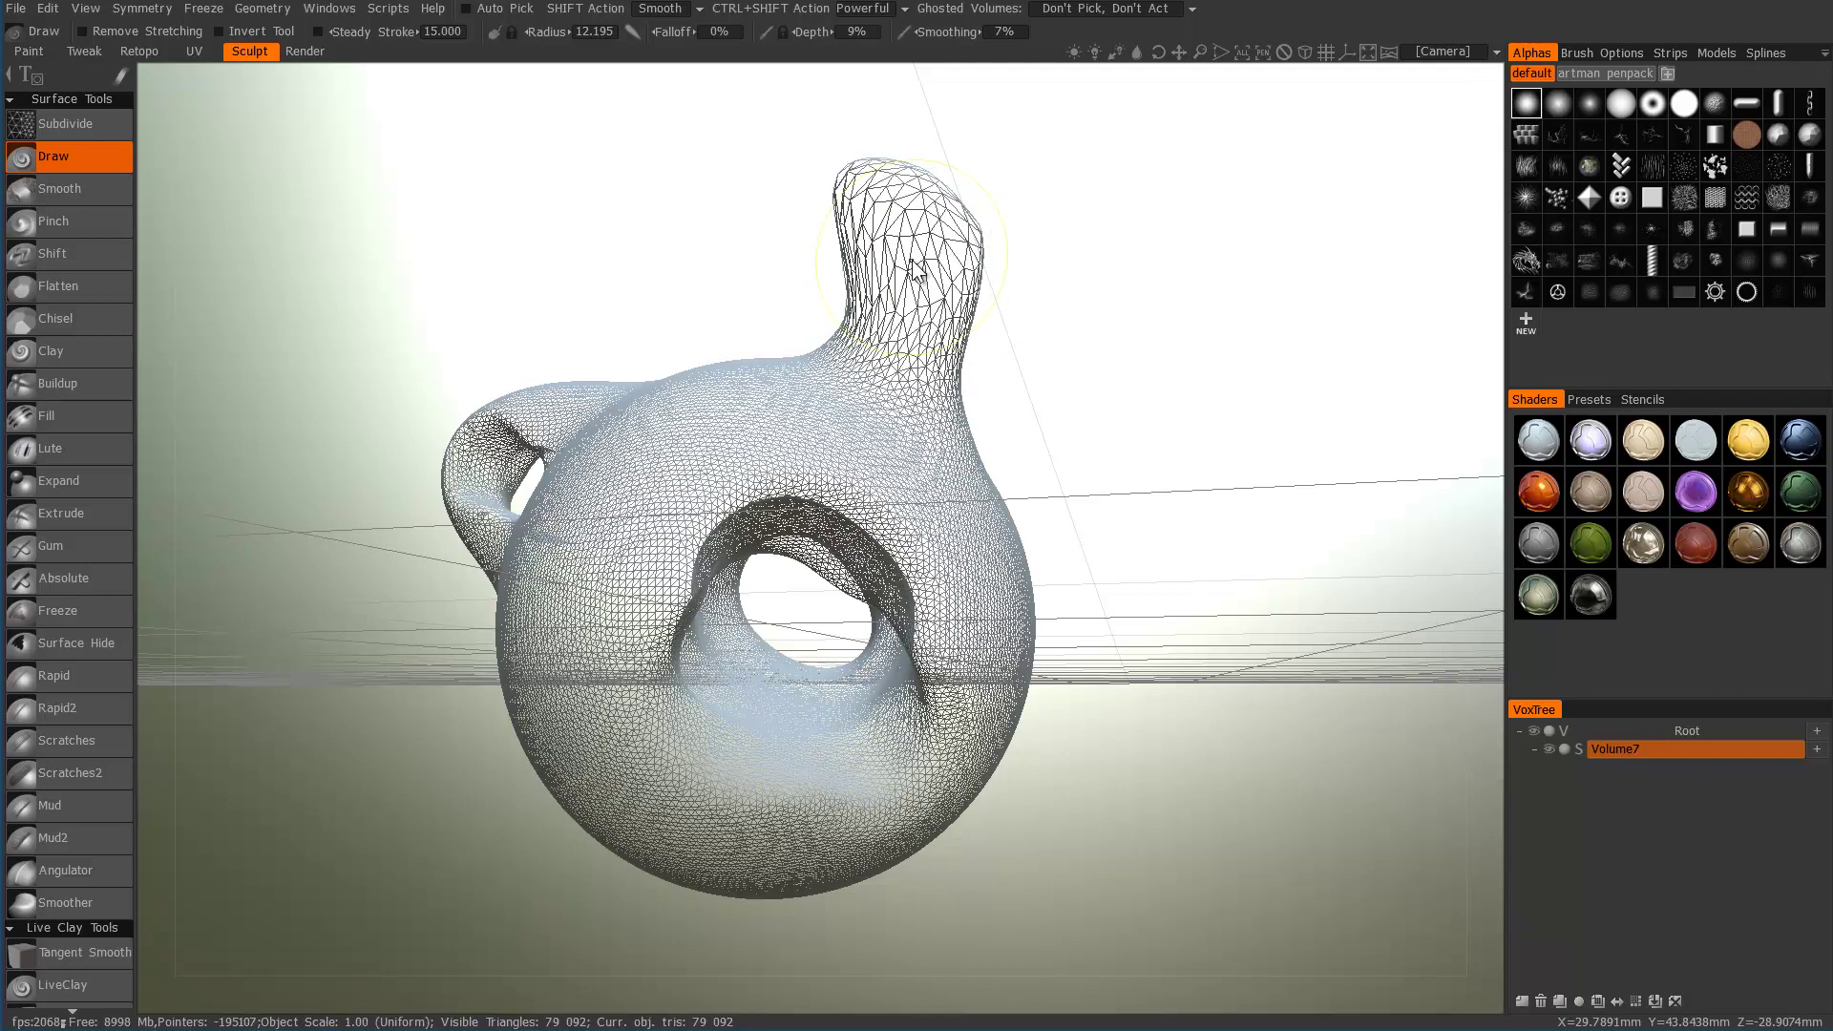
key("w")
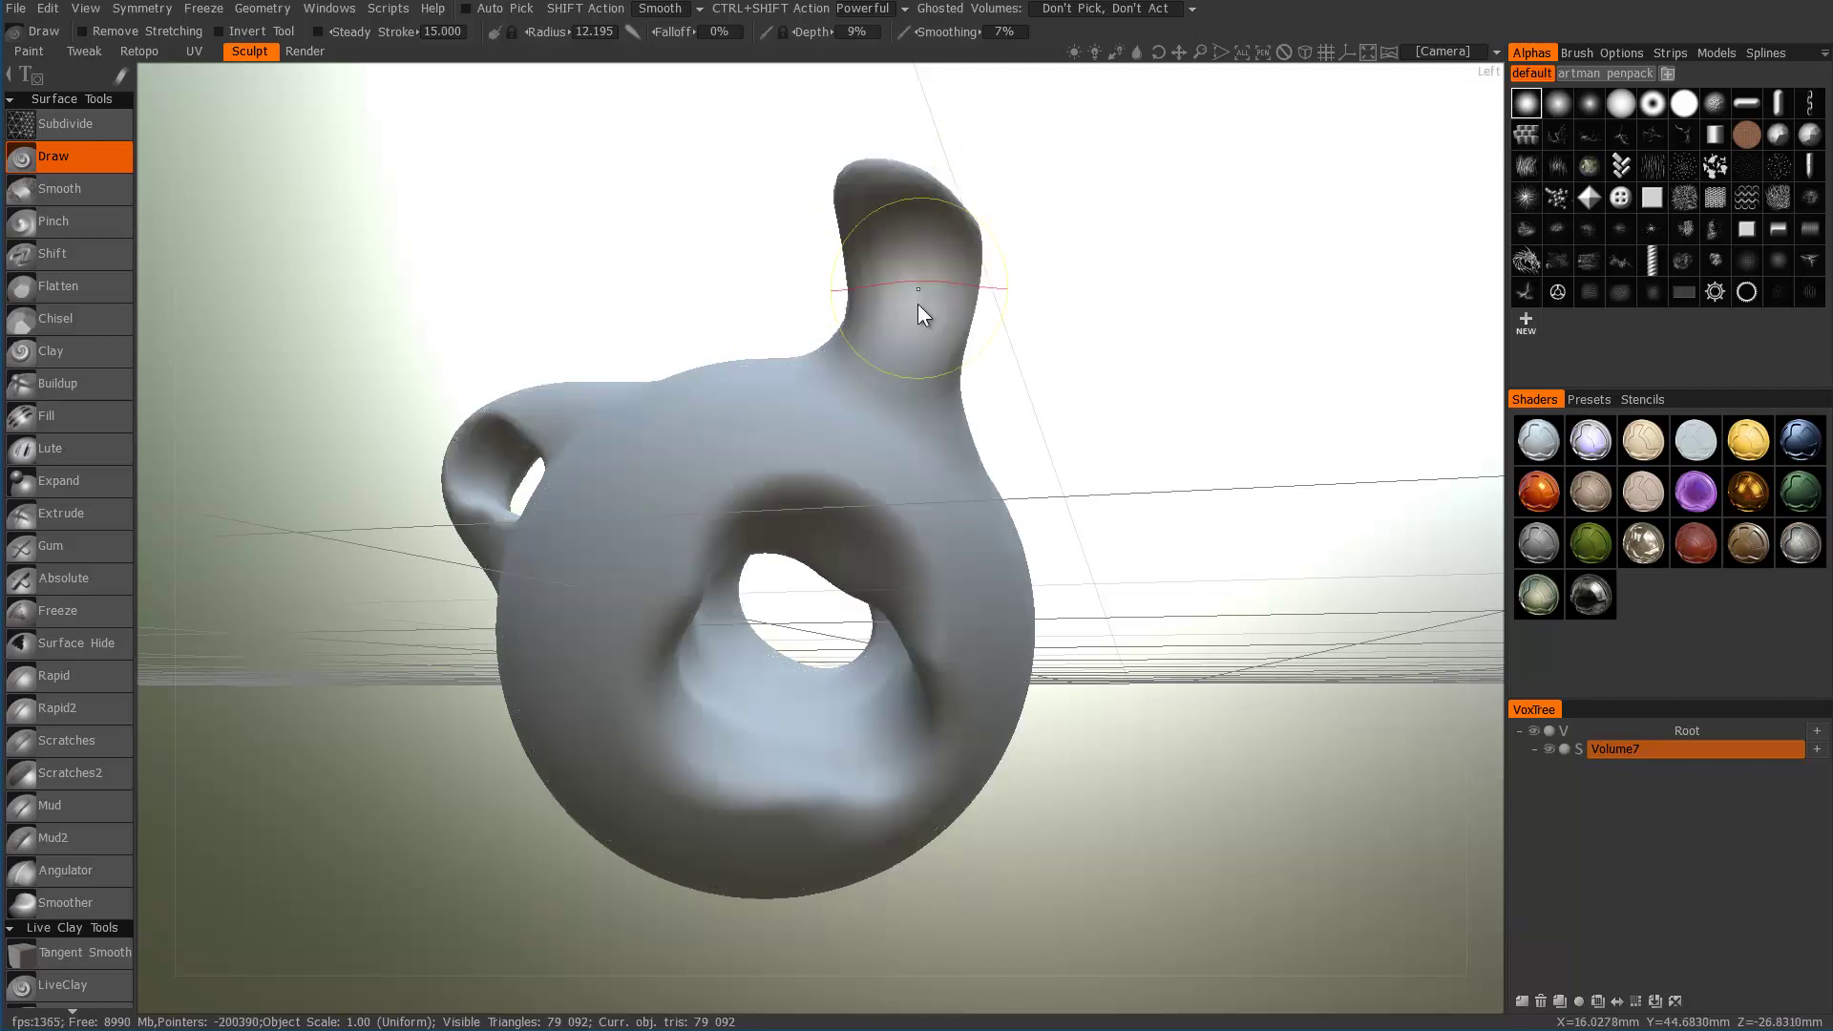
Step: Undo the last Draw strokes on the horn
mouse_move(919, 303)
left_mouse_down("alt")
mouse_move(580, 300)
mouse_move(917, 252)
mouse_move(621, 322)
left_mouse_up("alt")
middle_click_drag(757, 257, 1266, 252)
key("ctrl+z")
key("ctrl+z")
key("ctrl+z")
key("ctrl+z")
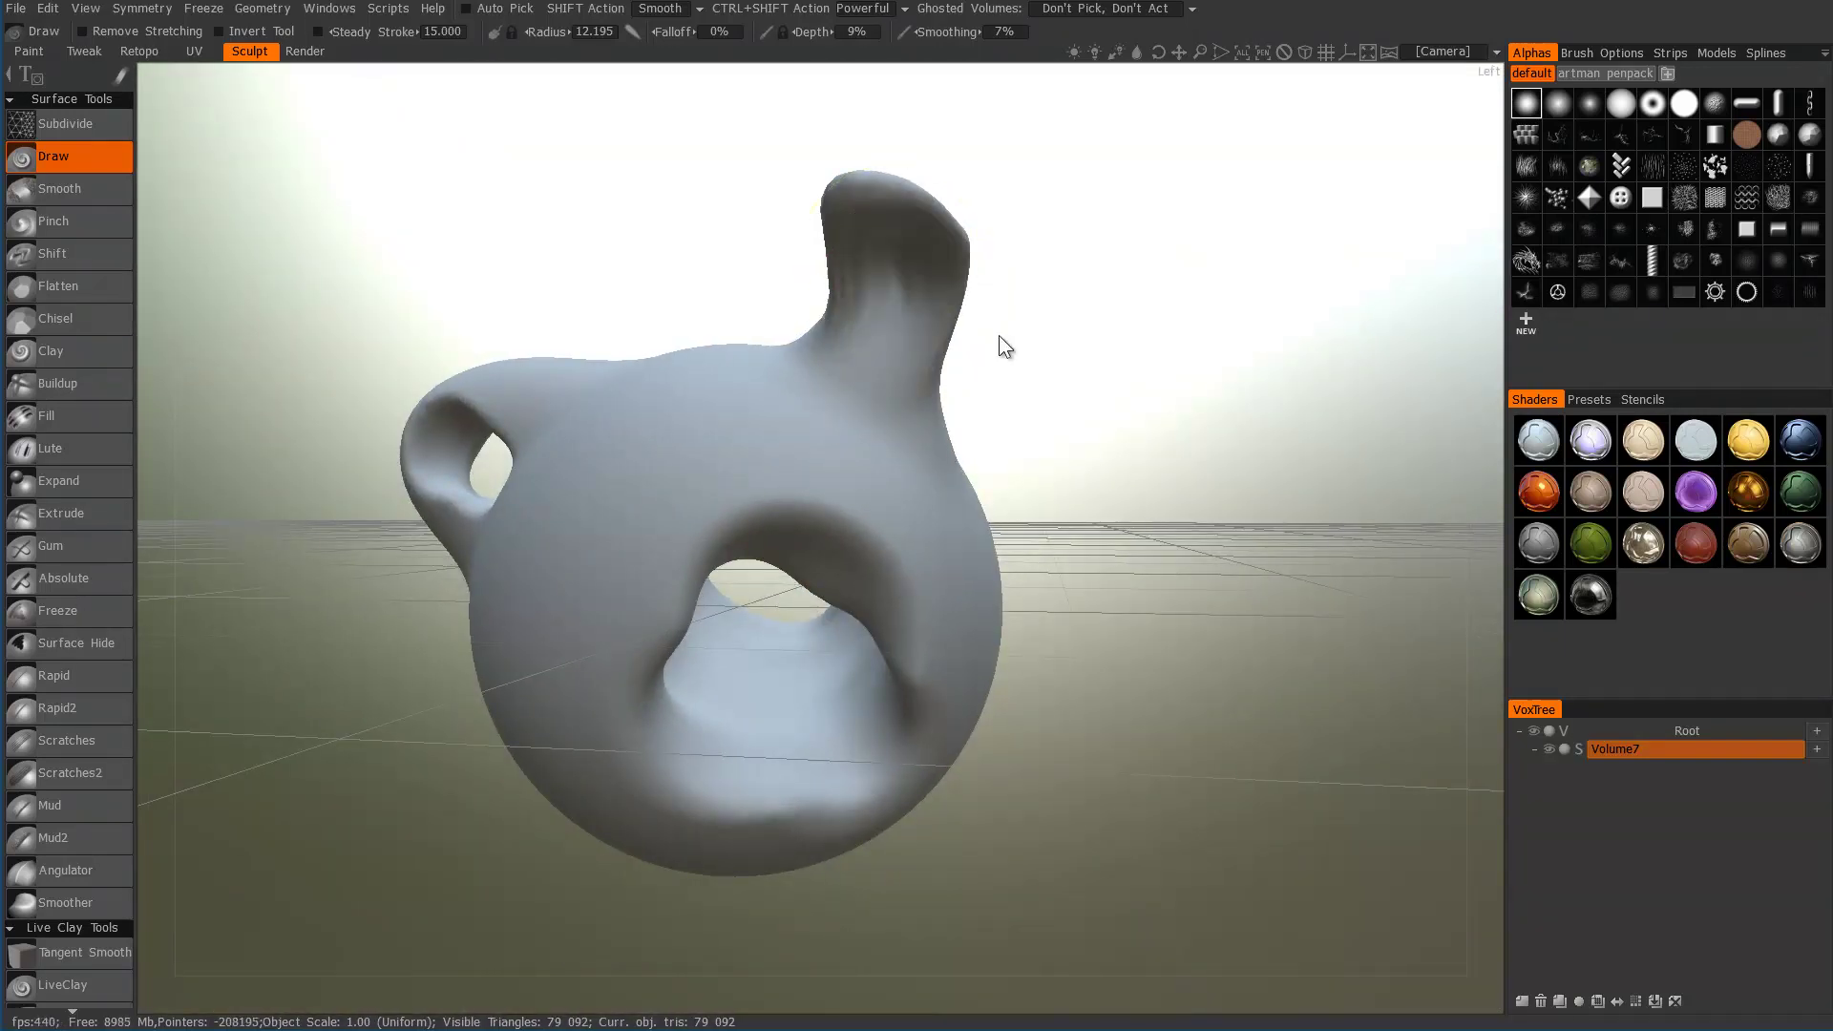
Step: Examine the surface-mode mesh from several sides, with the wireframe shown and hidden
middle_click_drag(897, 350, 1060, 512)
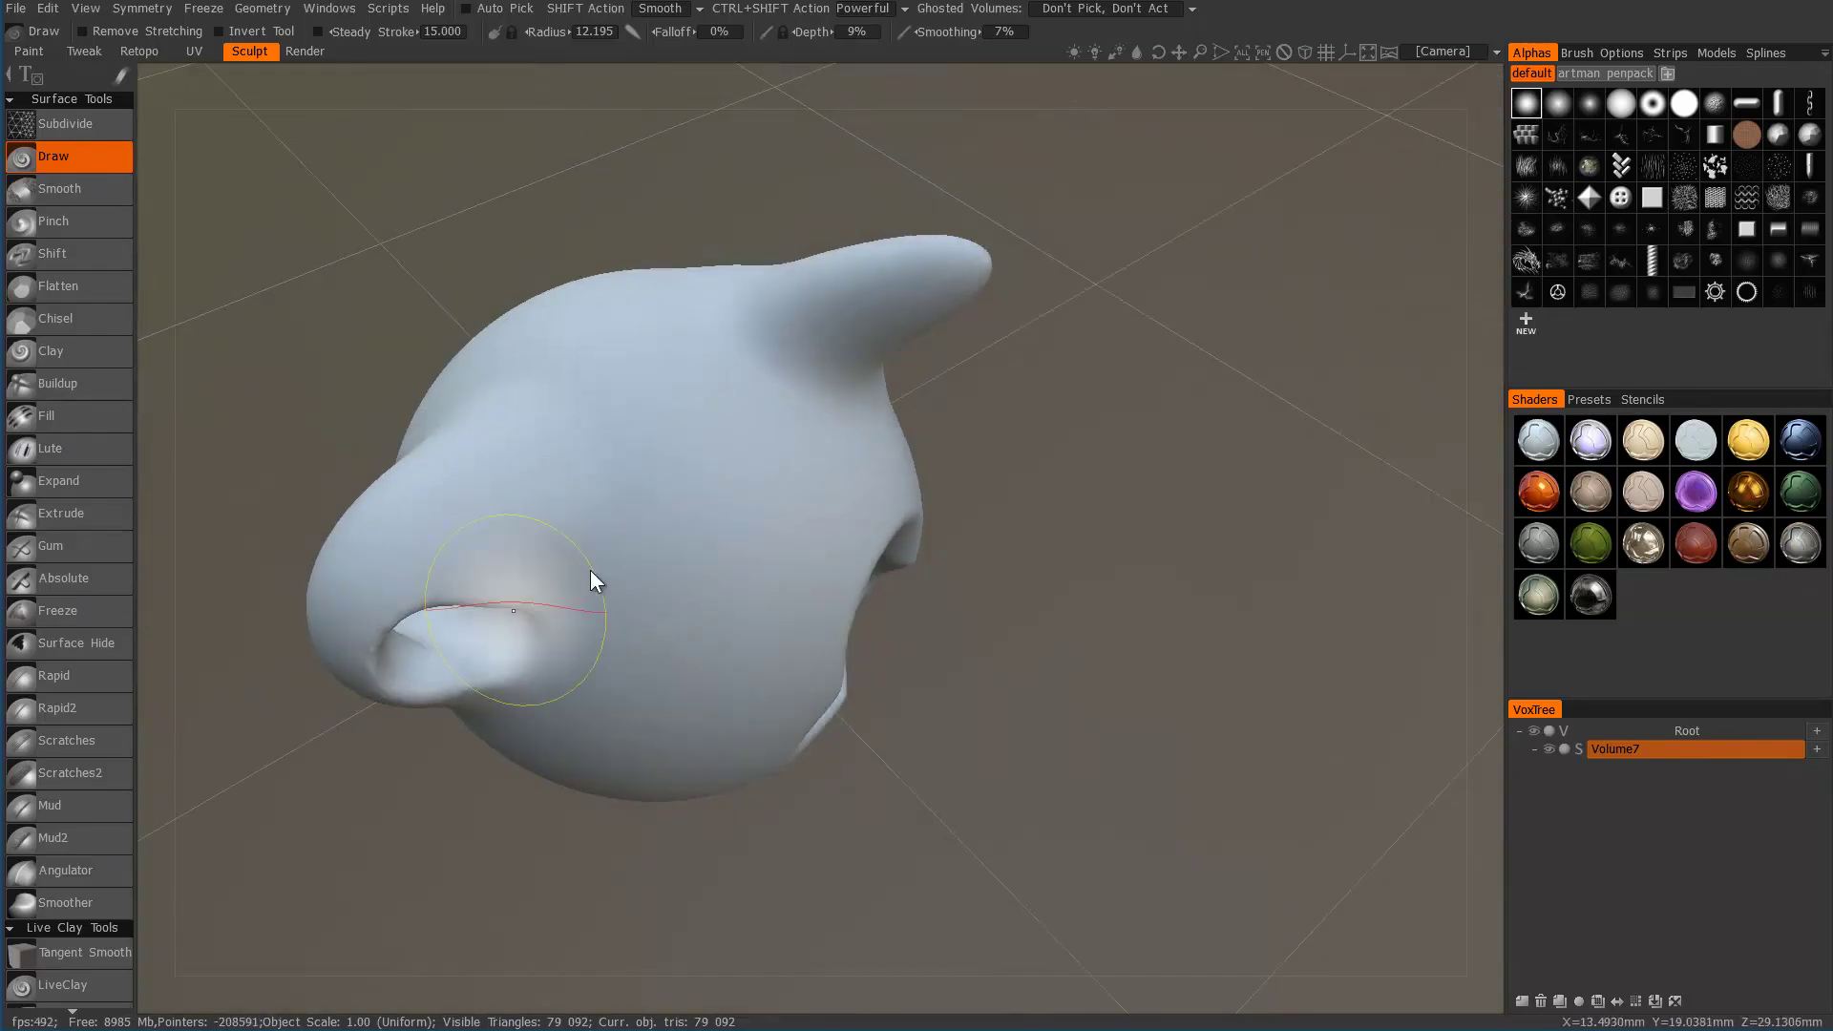
middle_click_drag(1216, 790, 736, 545)
left_click_drag(736, 545, 711, 540)
key("w")
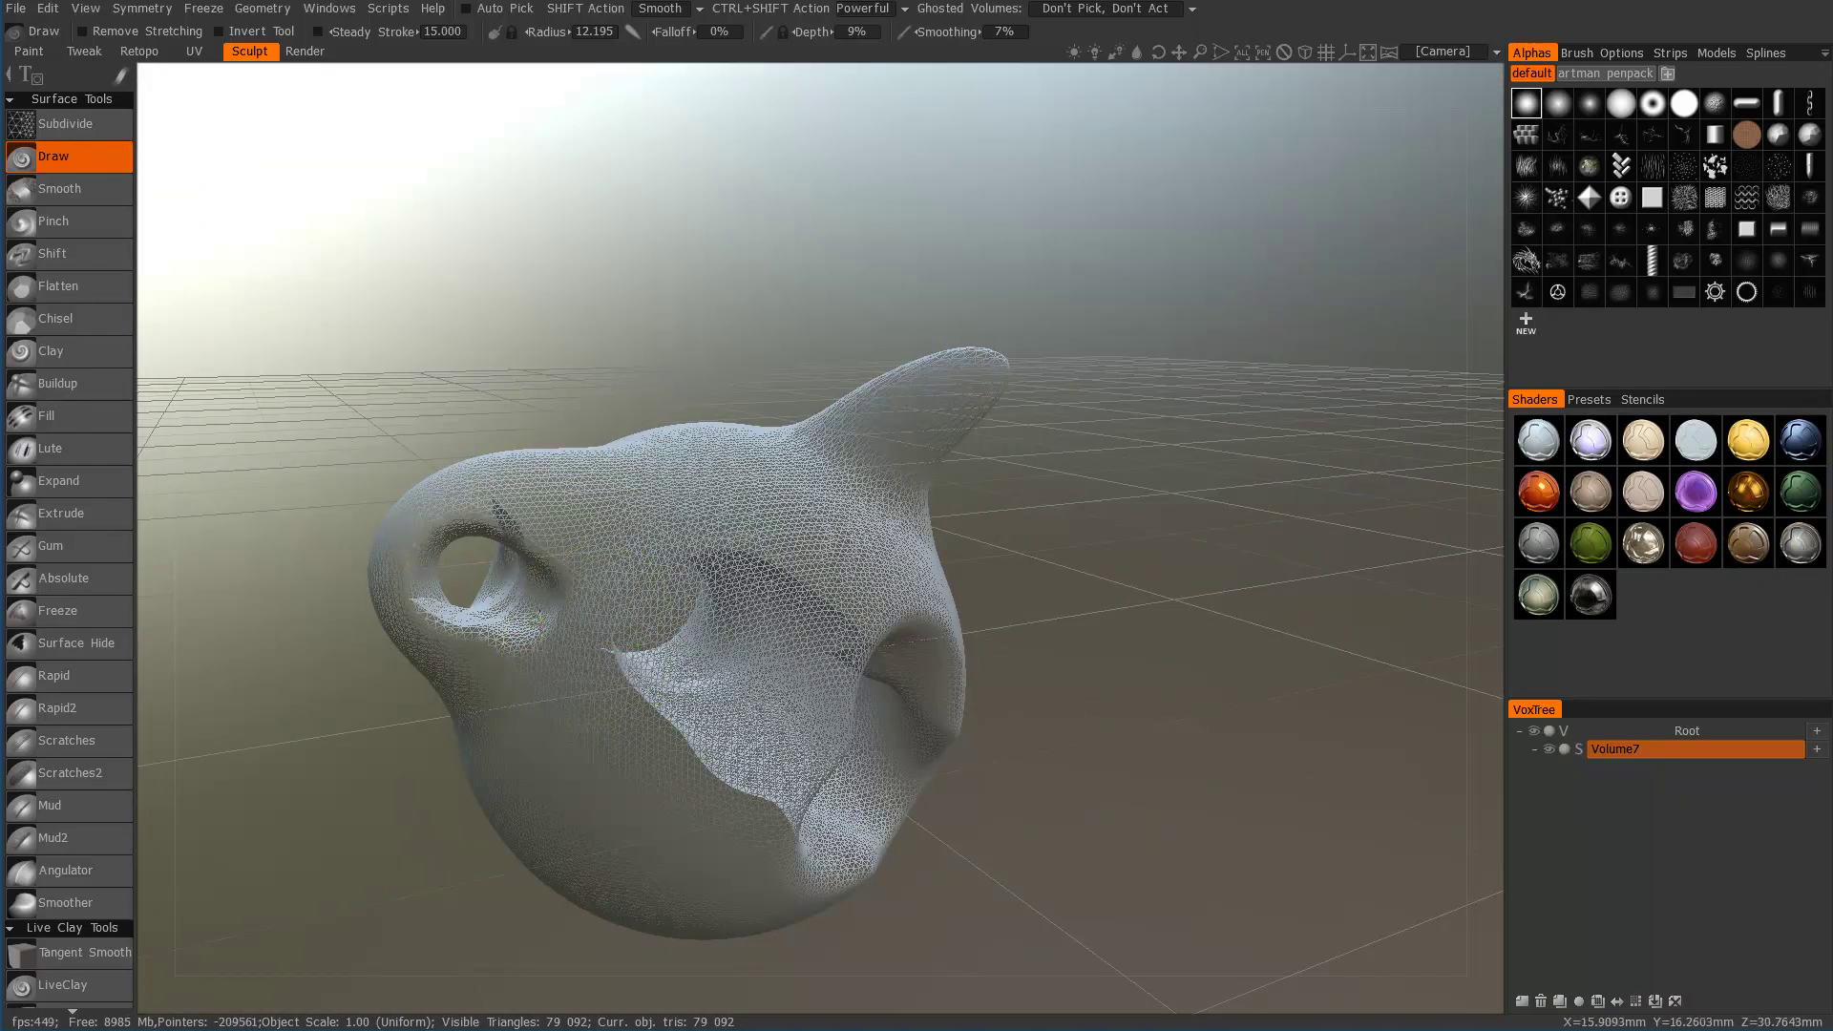
left_click_drag(344, 554, 539, 590)
middle_click_drag(539, 590, 744, 573)
key("w")
middle_click_drag(851, 593, 762, 540)
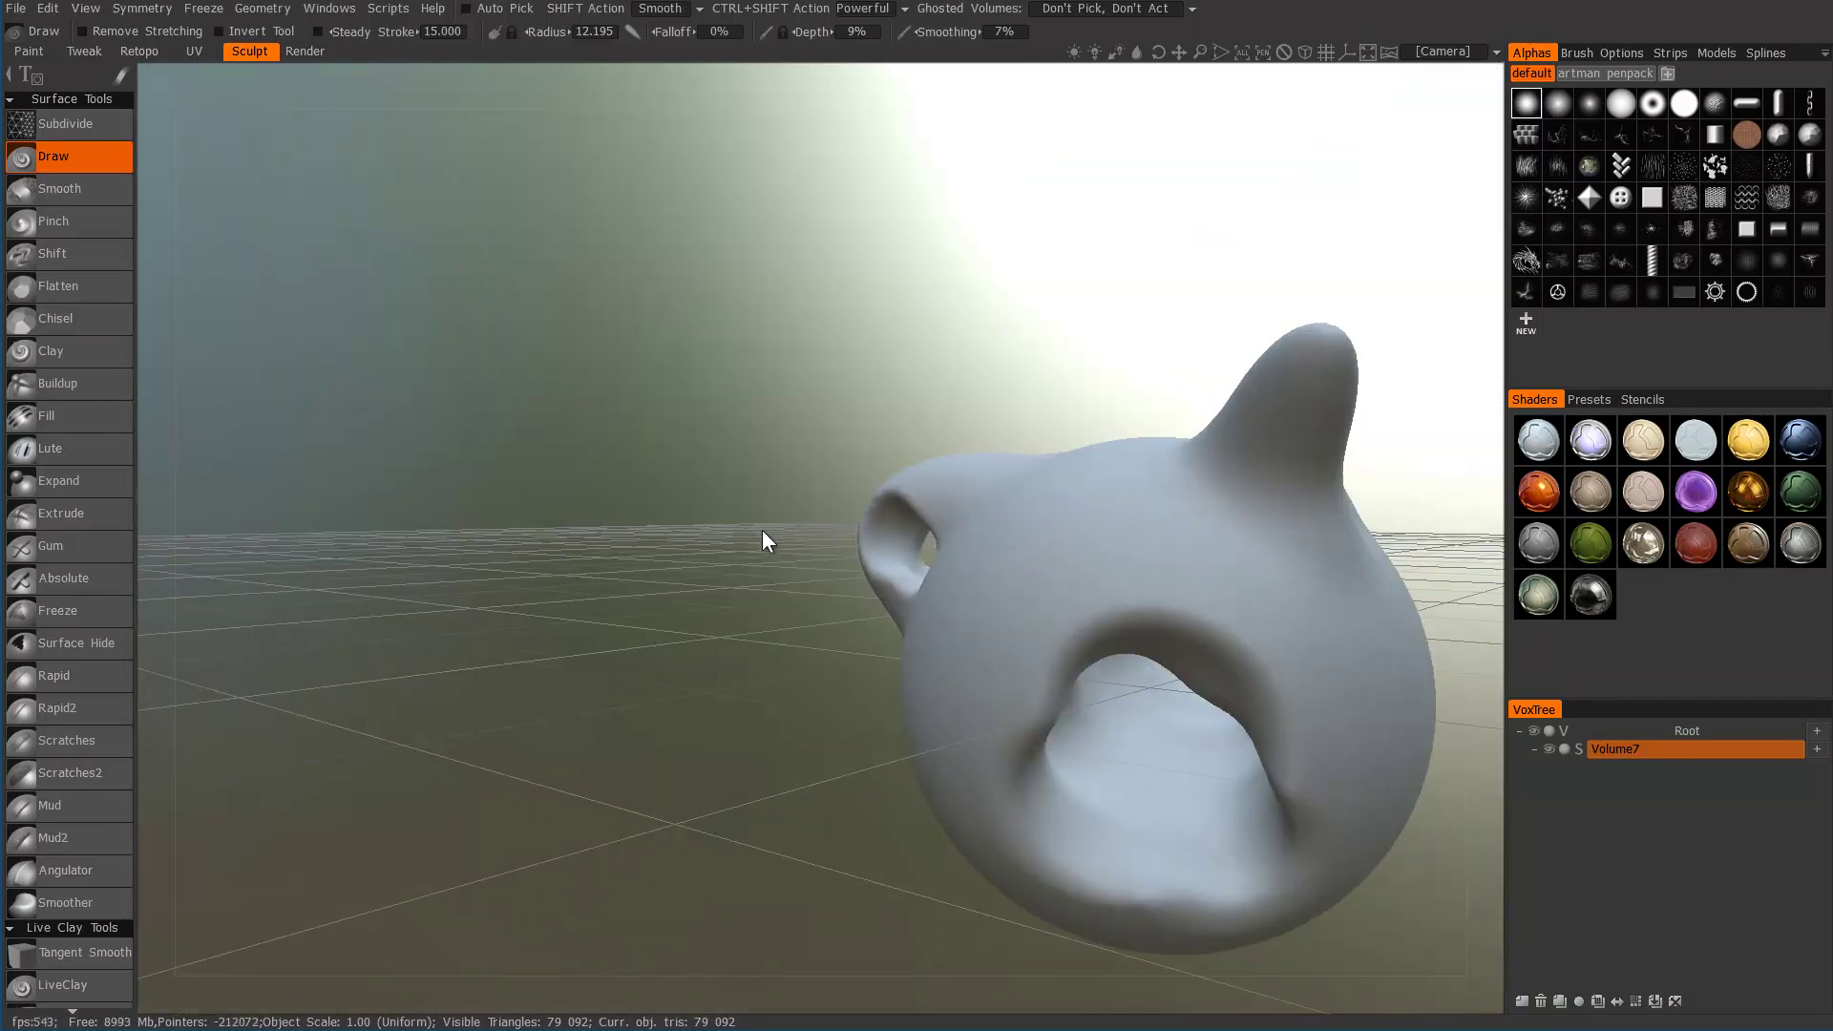
Step: Switch to the Retopo workspace and activate the Strokes tool
left_click(141, 51)
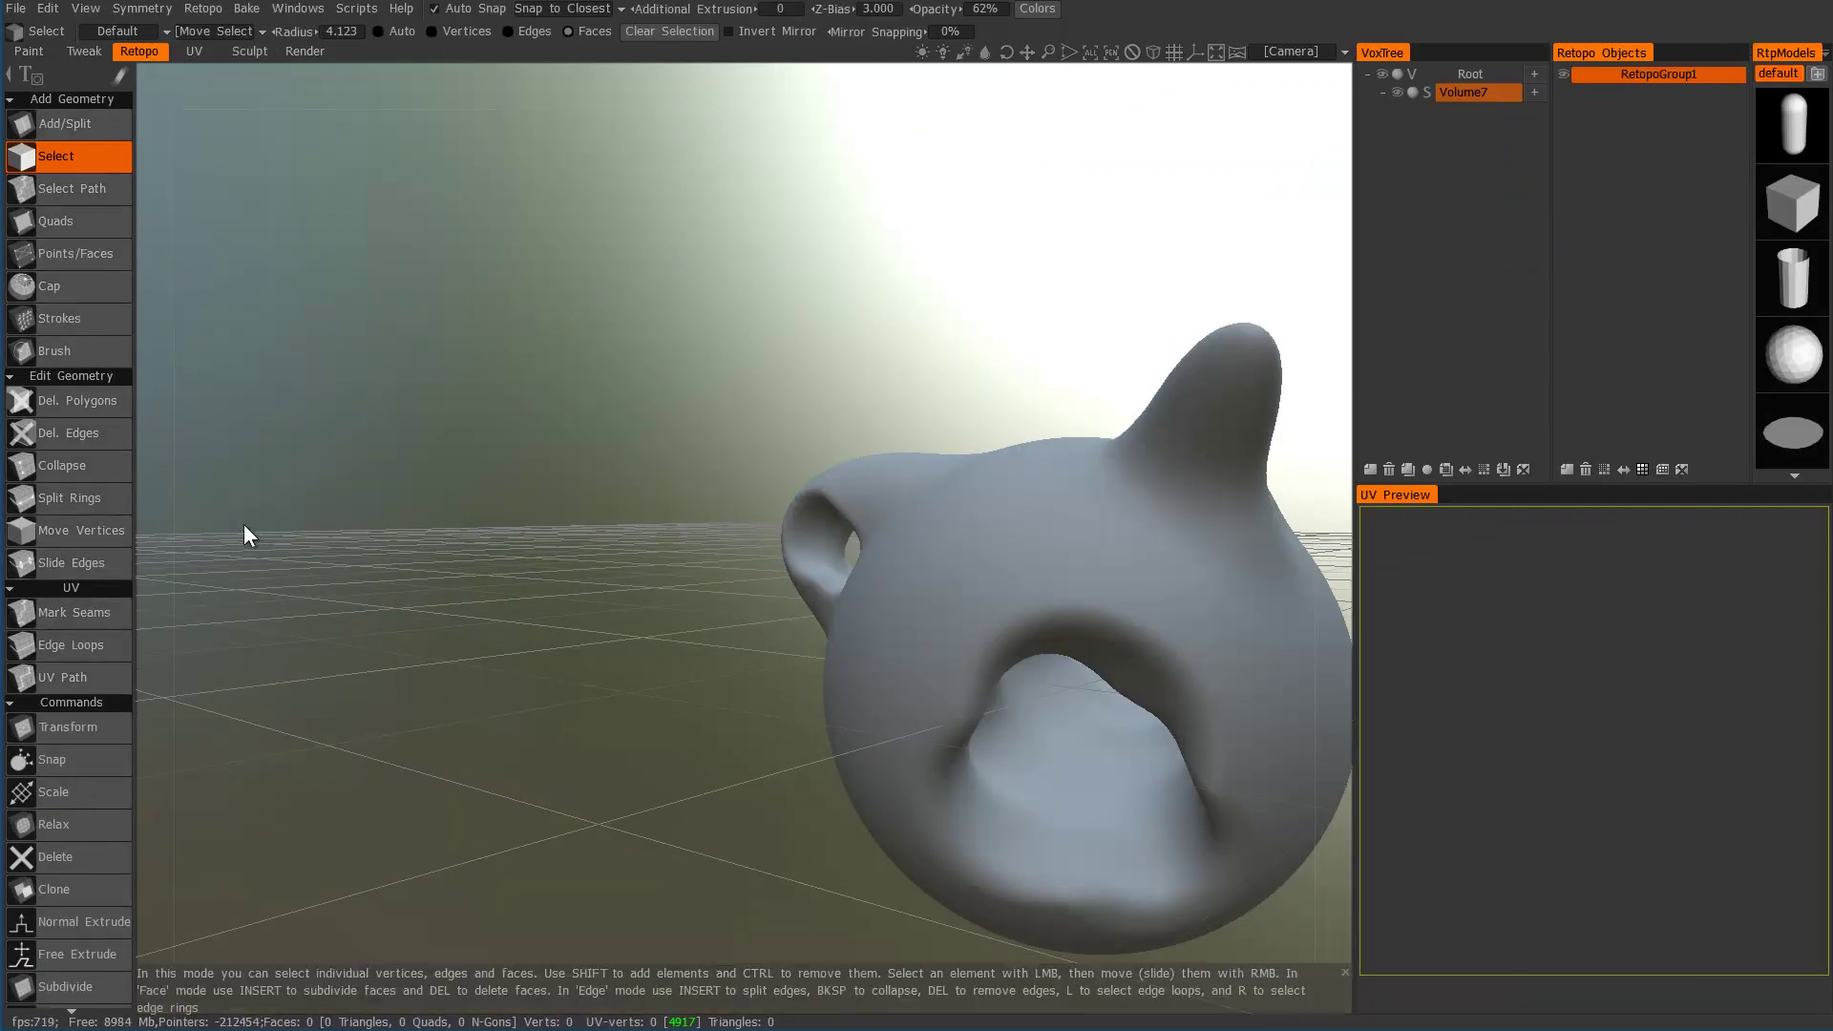
left_click(78, 321)
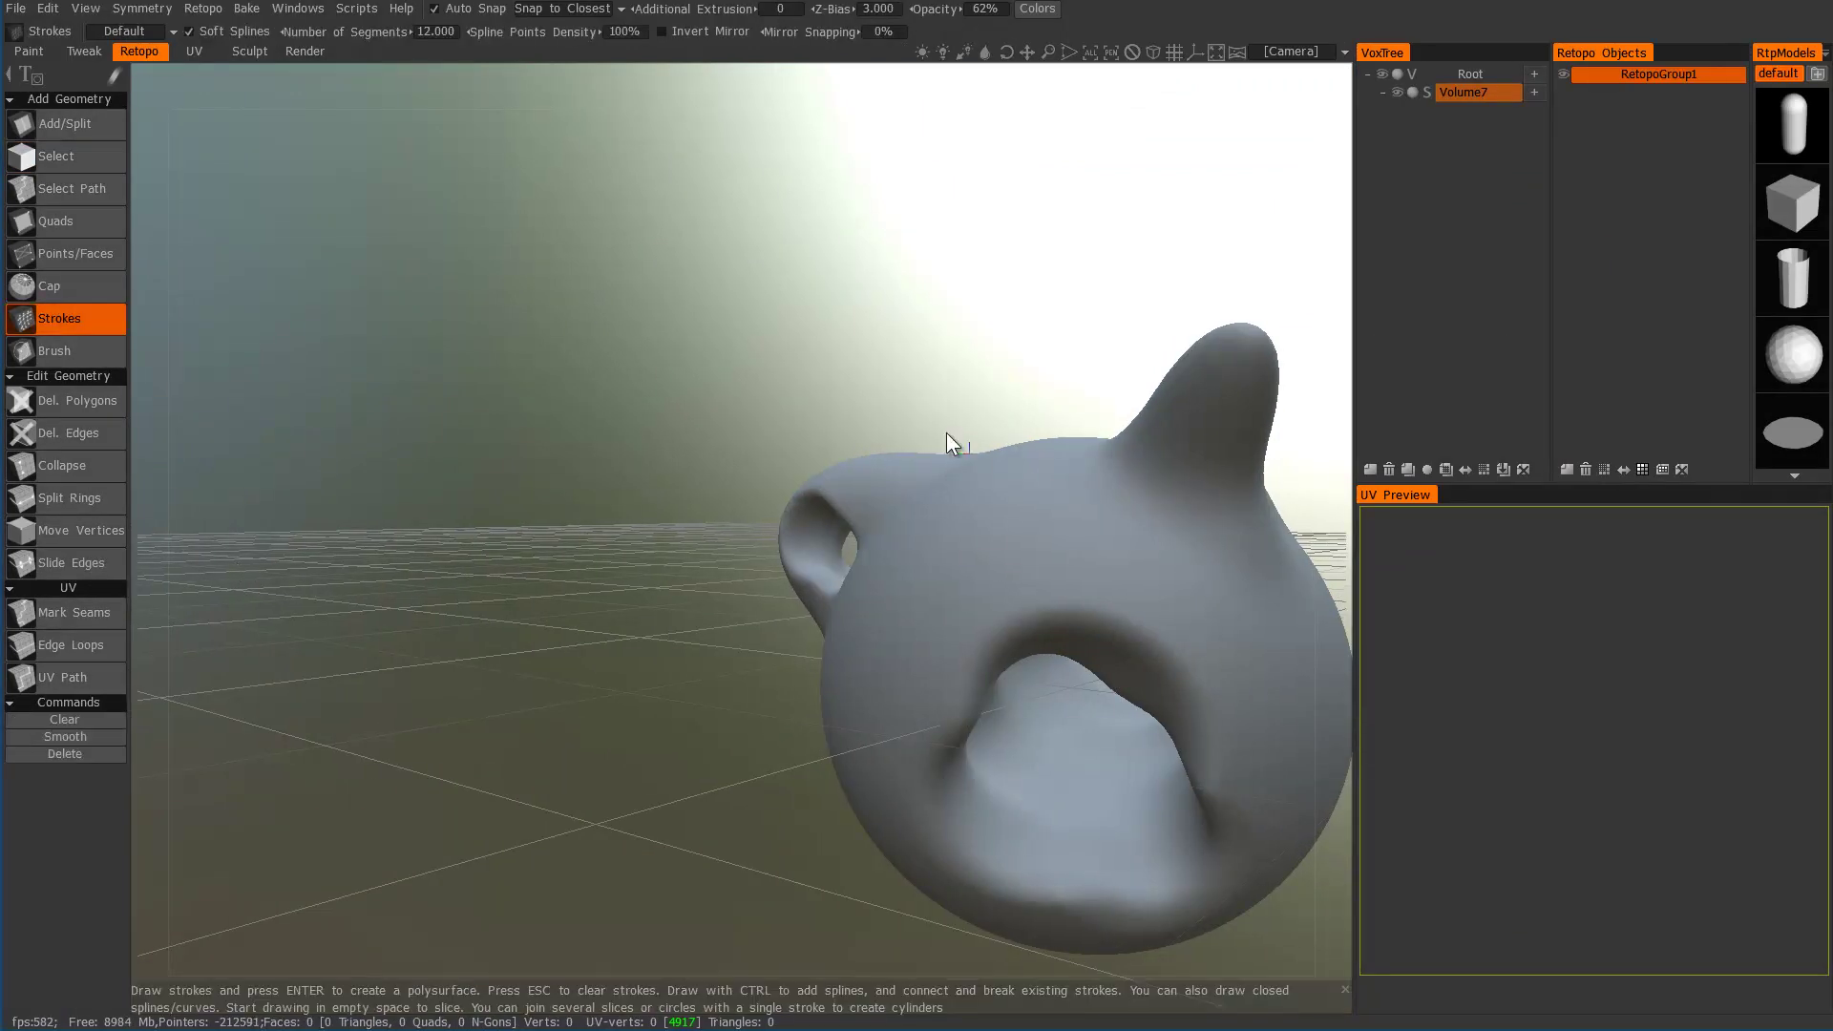
Step: Draw three strokes each way, crossing on the sphere between the pierced bulge and the horn, and build a quad patch from them
middle_click_drag(946, 432, 1019, 577)
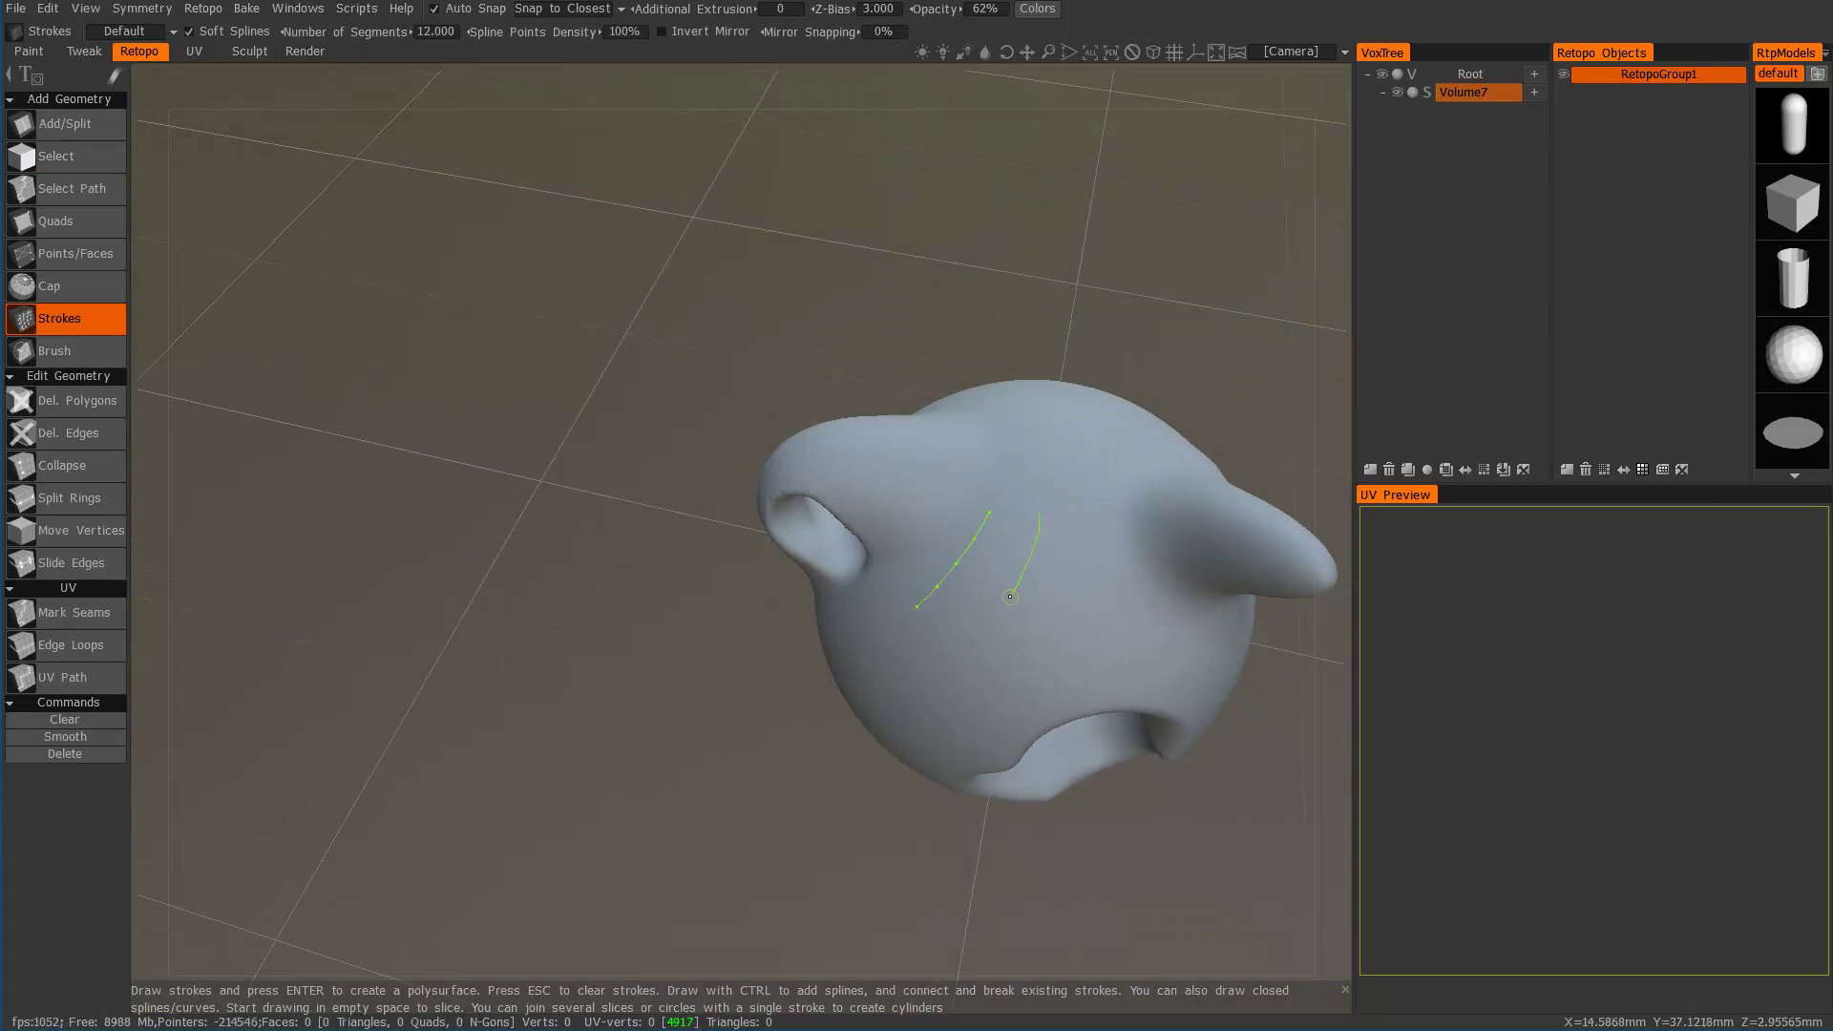
left_click_drag(1010, 596, 959, 673)
left_click_drag(1093, 540, 959, 727)
left_click_drag(937, 513, 1139, 584)
left_click_drag(931, 549, 1106, 623)
left_click_drag(902, 575, 1052, 700)
key("Return")
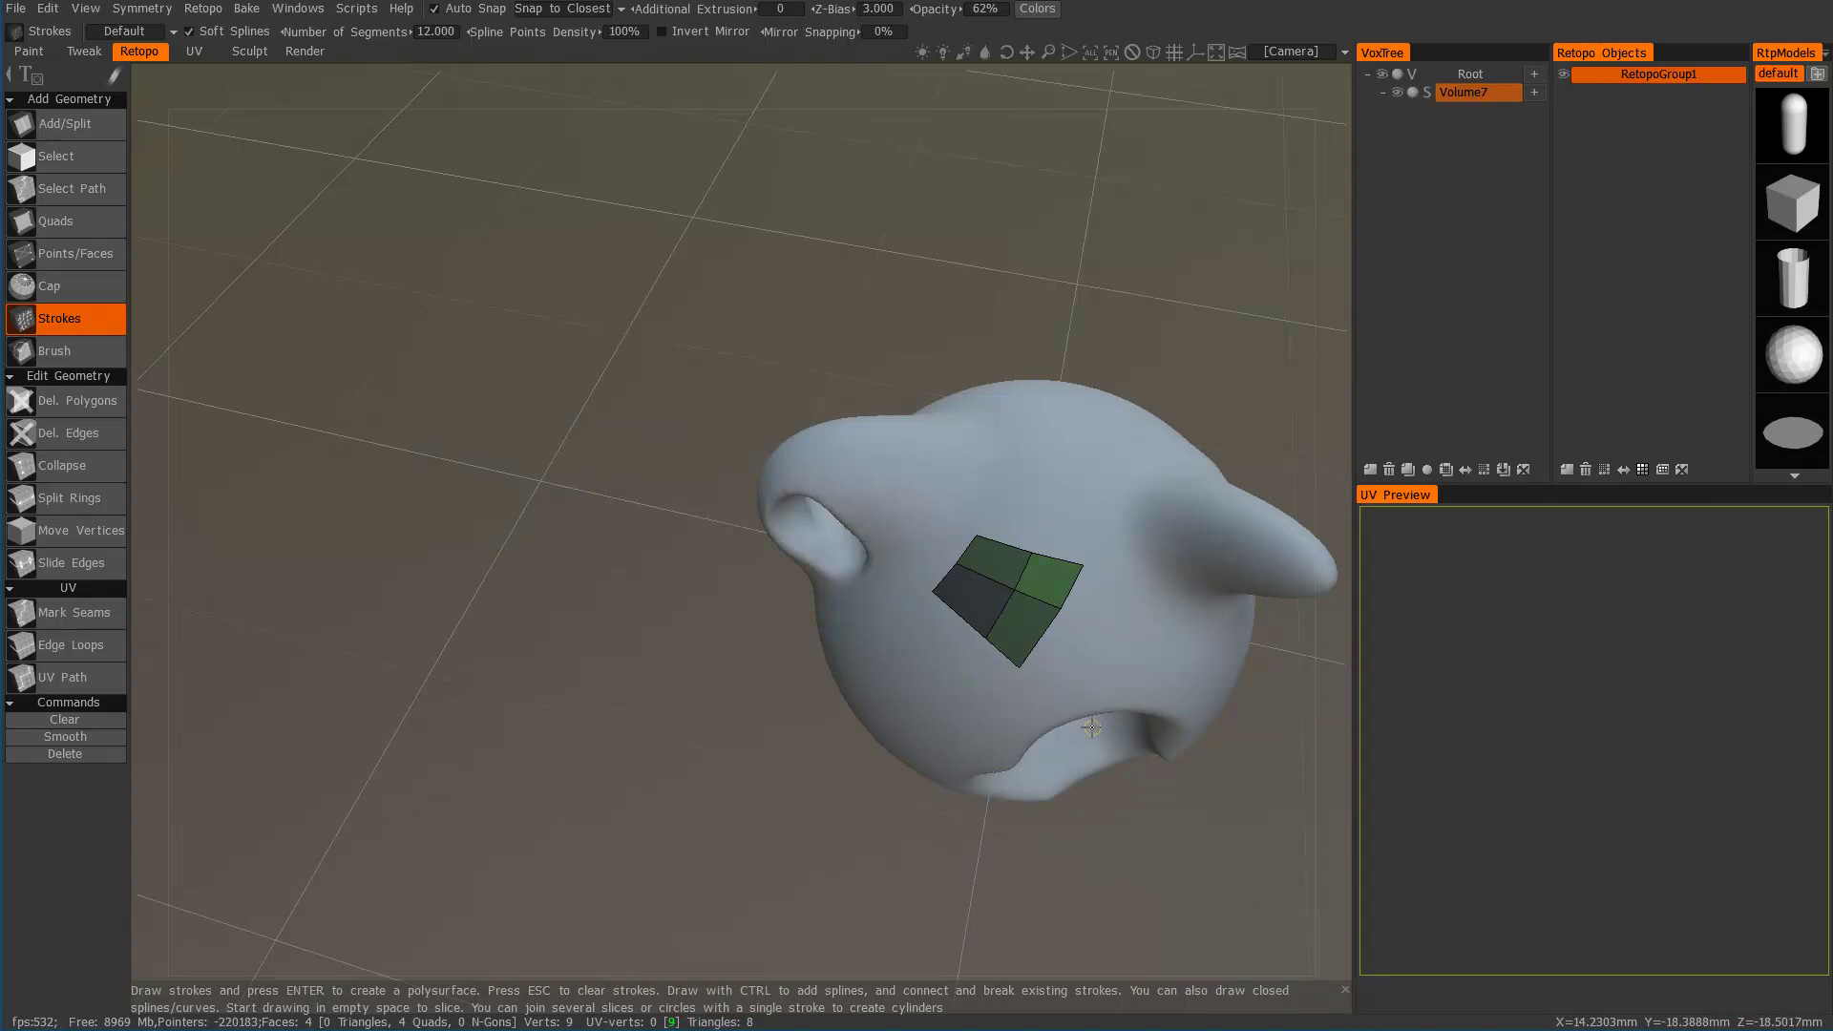
Step: Undo the retopo patch and all of its guide strokes
middle_click_drag(1088, 735, 1055, 489)
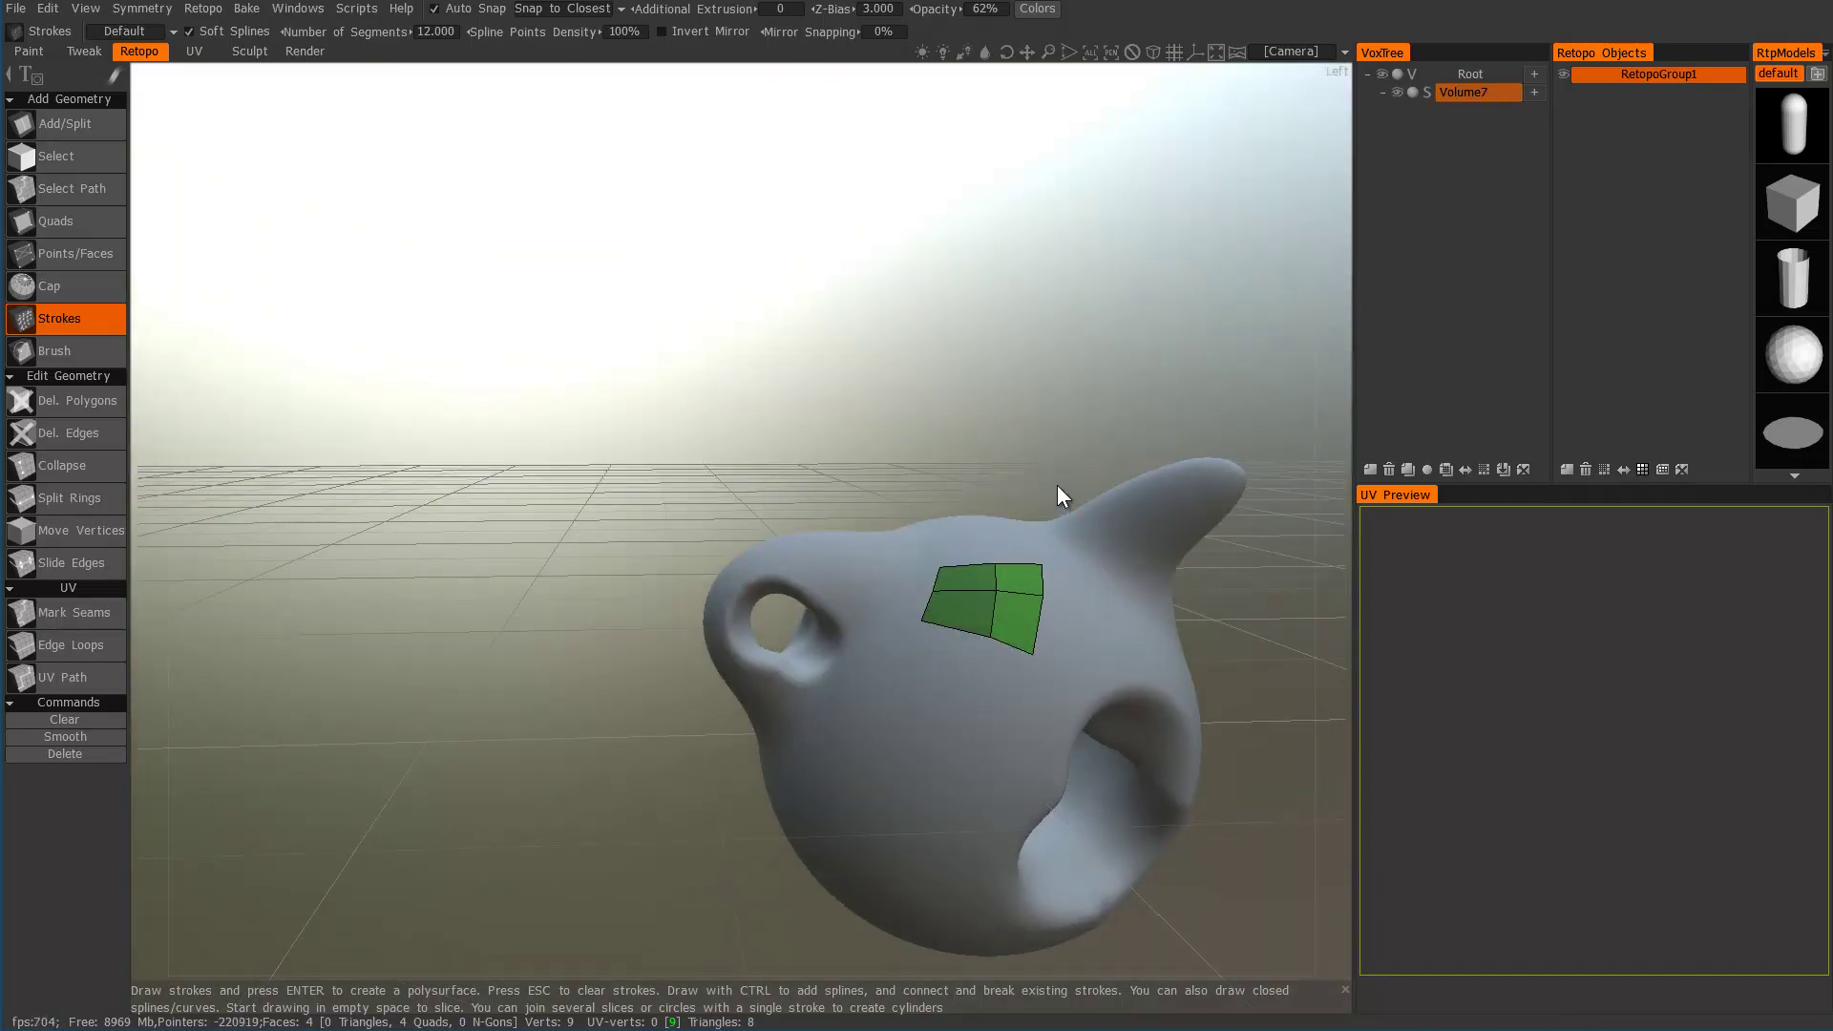
key("ctrl+z")
key("ctrl+z")
key("ctrl+z")
key("ctrl+z")
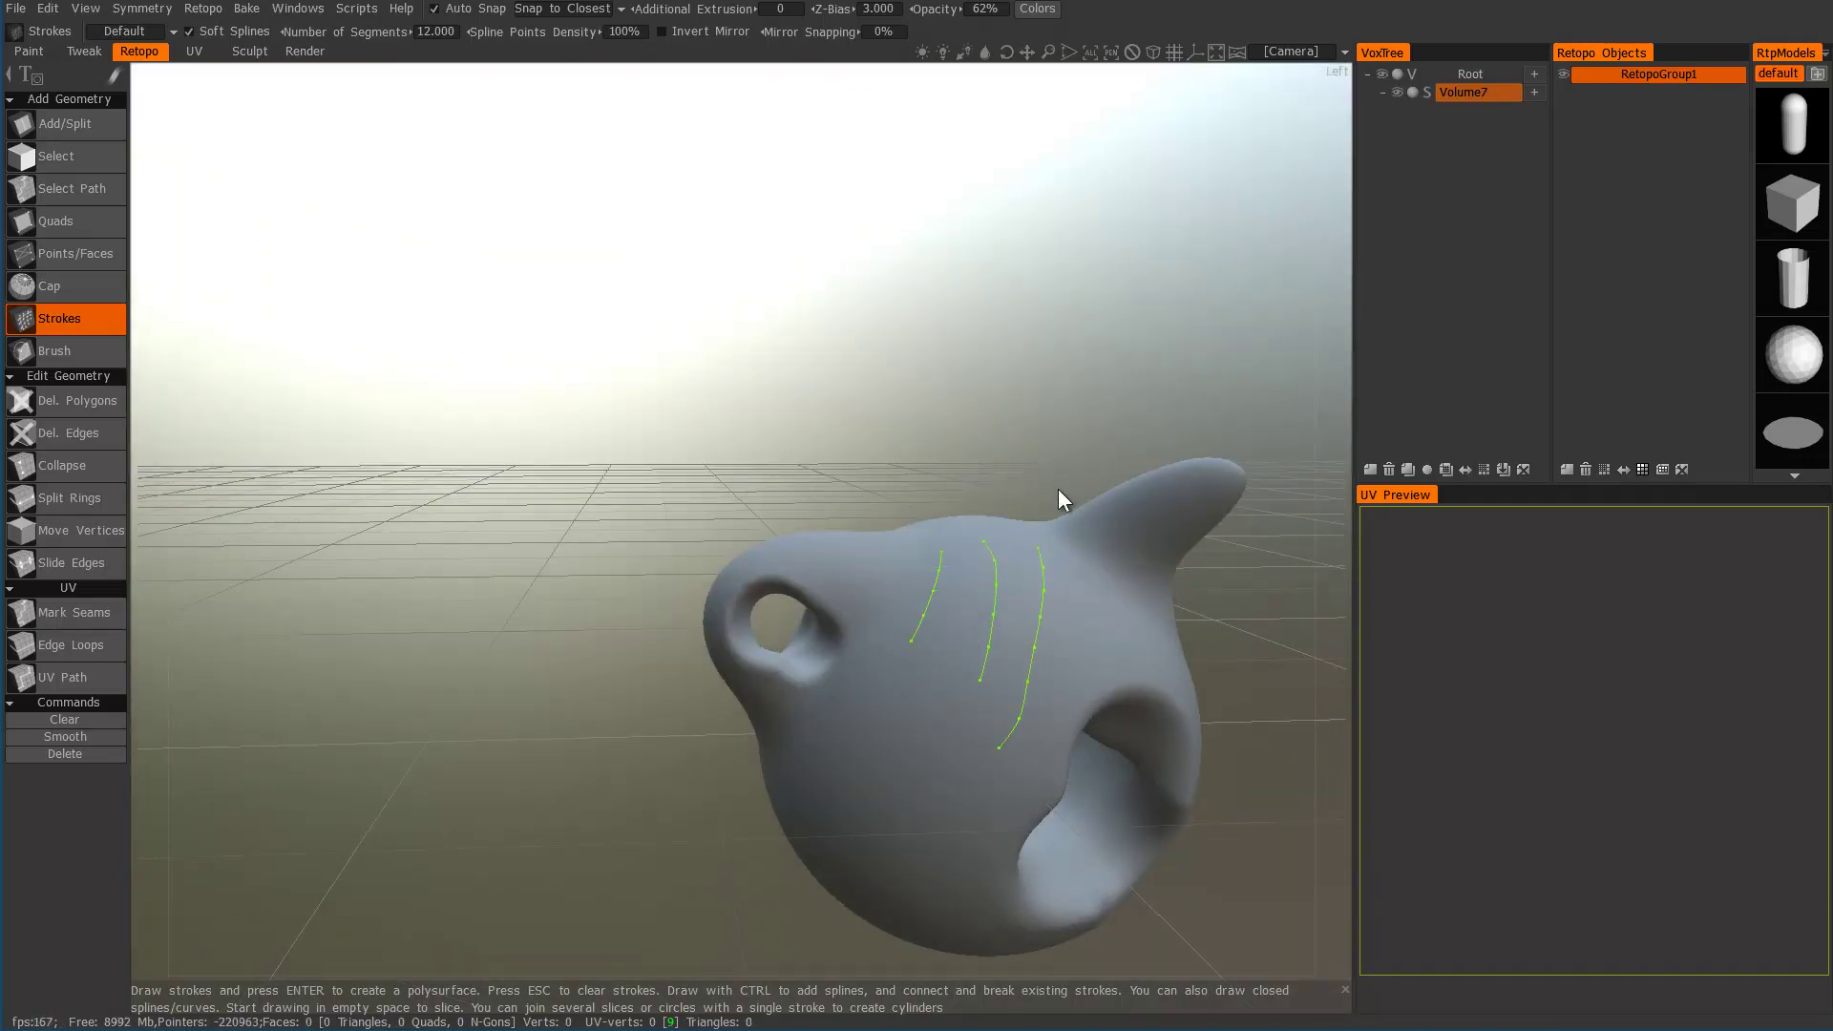
key("ctrl+z")
key("ctrl+z")
key("ctrl+z")
Step: Draw slice strokes across the horn's base and near its tip, plus one connecting stroke along its length
mouse_move(1003, 654)
middle_mouse_down()
mouse_move(1135, 513)
mouse_move(875, 667)
middle_mouse_up()
right_click_drag(875, 668, 966, 692)
middle_click_drag(966, 692, 912, 589)
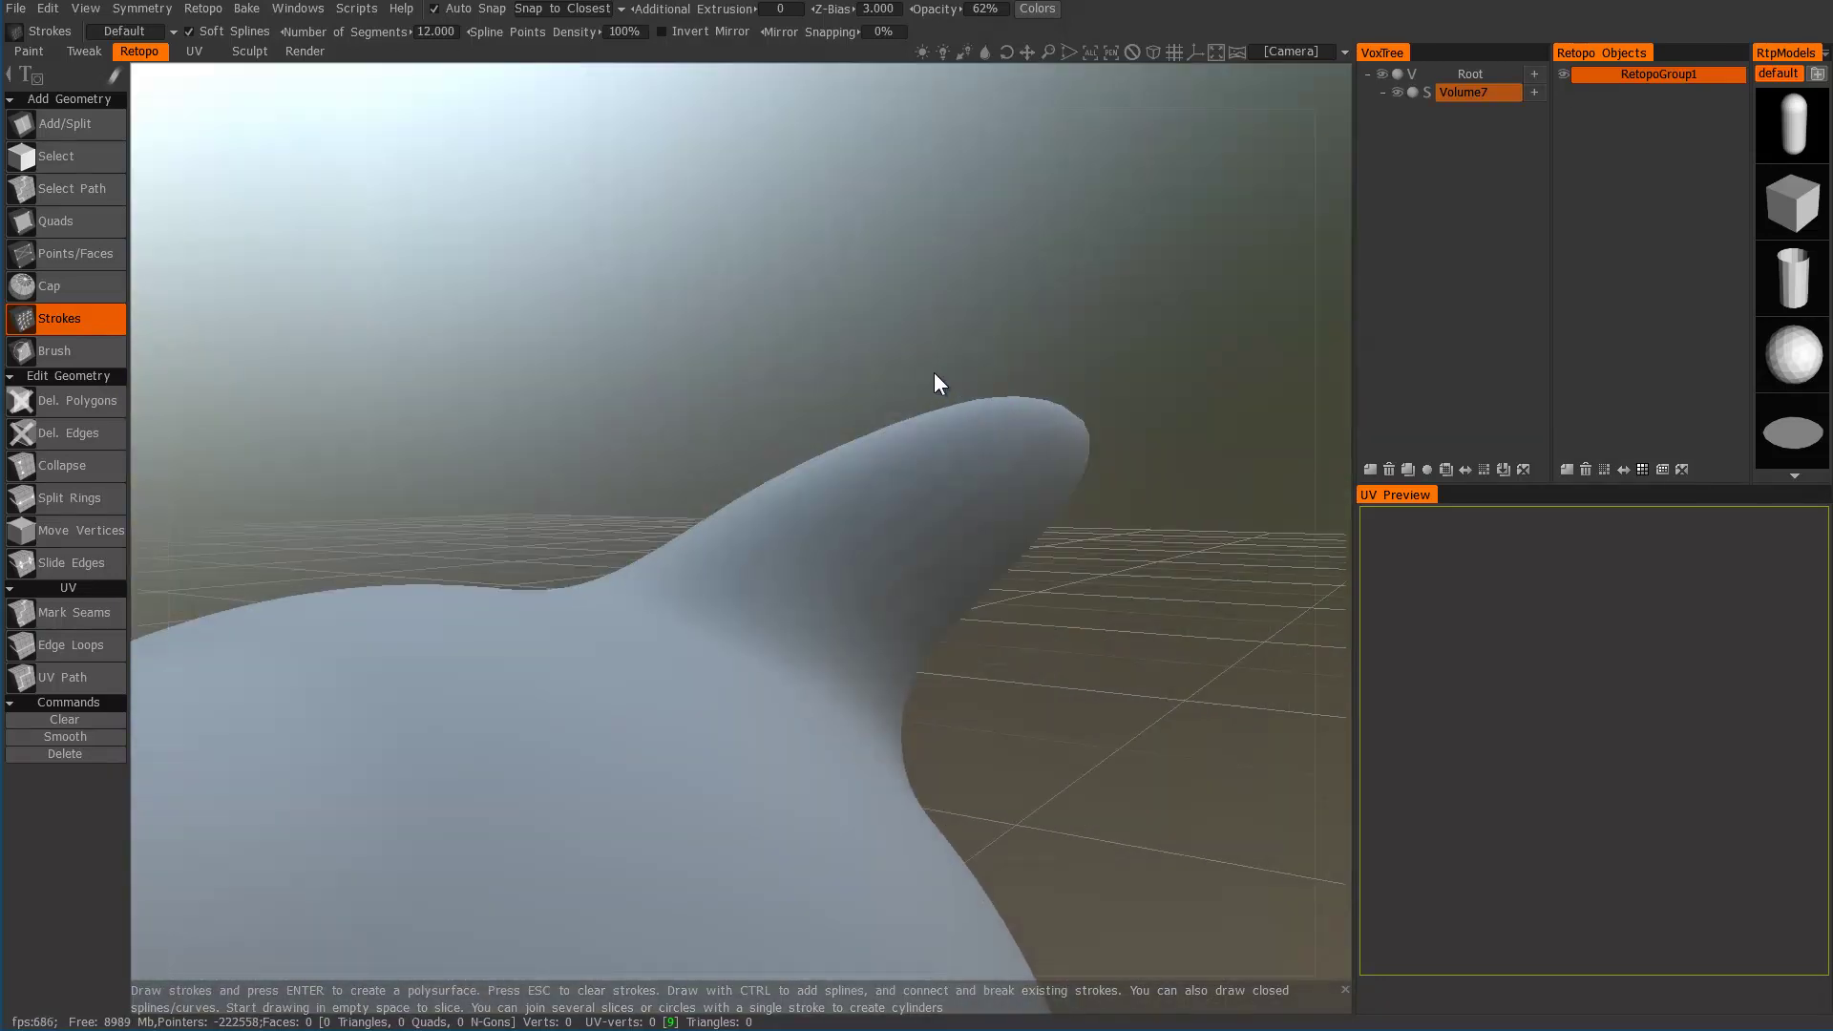
left_click_drag(934, 372, 1113, 548)
left_click_drag(998, 792, 998, 792)
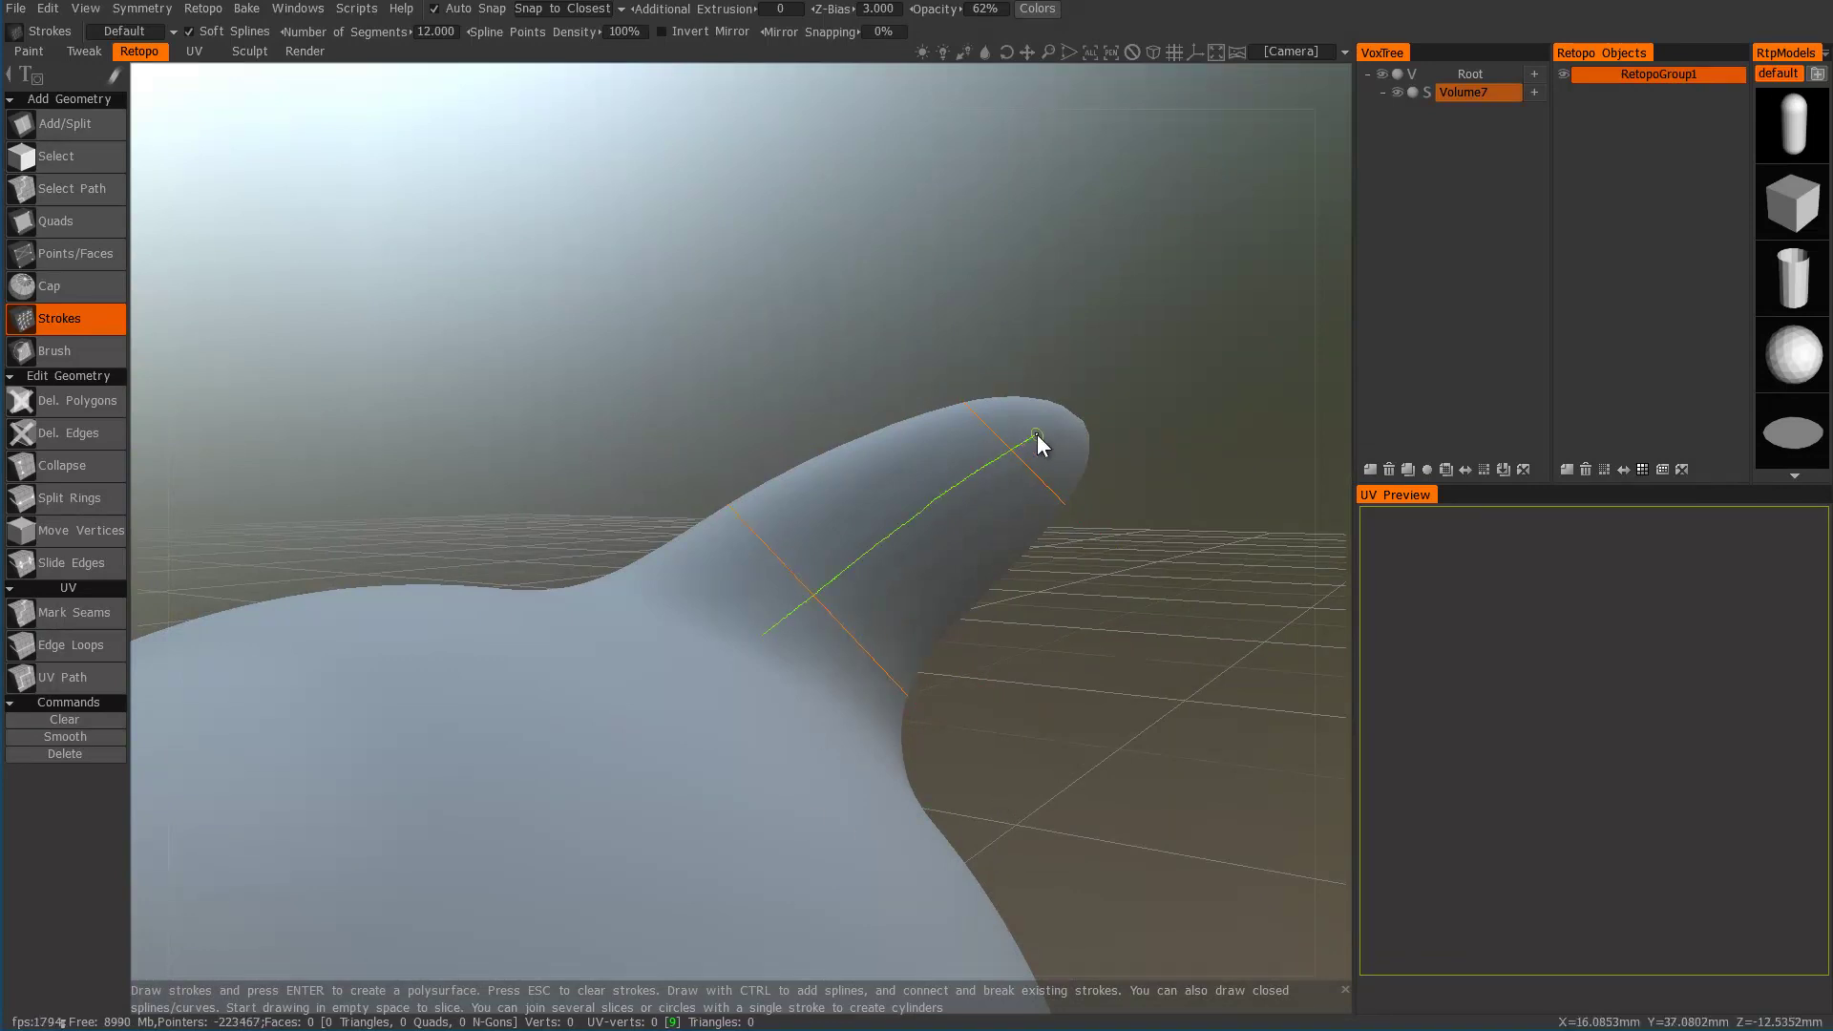
left_click_drag(1036, 434, 1036, 434)
Step: Build a retopo surface from the two horn slices and undo it
key("Return")
mouse_move(914, 760)
left_mouse_down("alt")
mouse_move(779, 518)
mouse_move(982, 593)
left_mouse_up("alt")
key("ctrl+z")
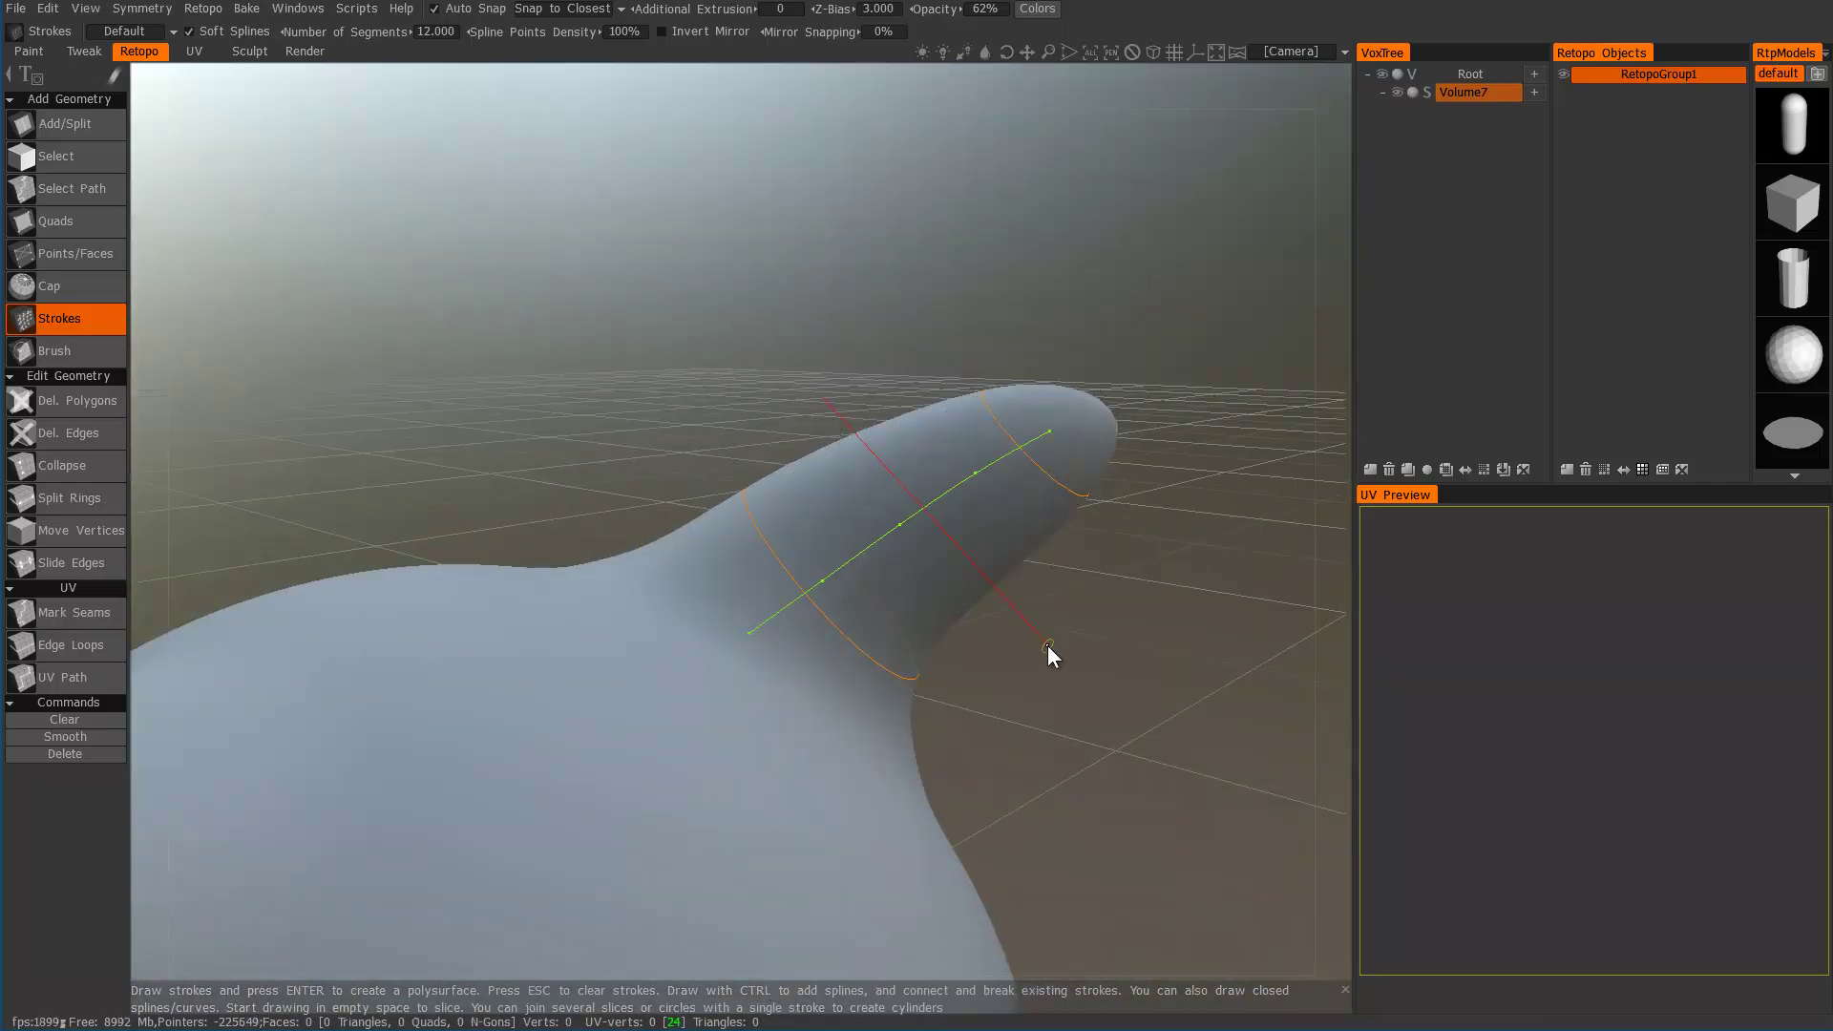
Step: Add three more slices between the horn's base and tip and build the retopo cylinder around the horn
left_click_drag(814, 493, 837, 459, "alt")
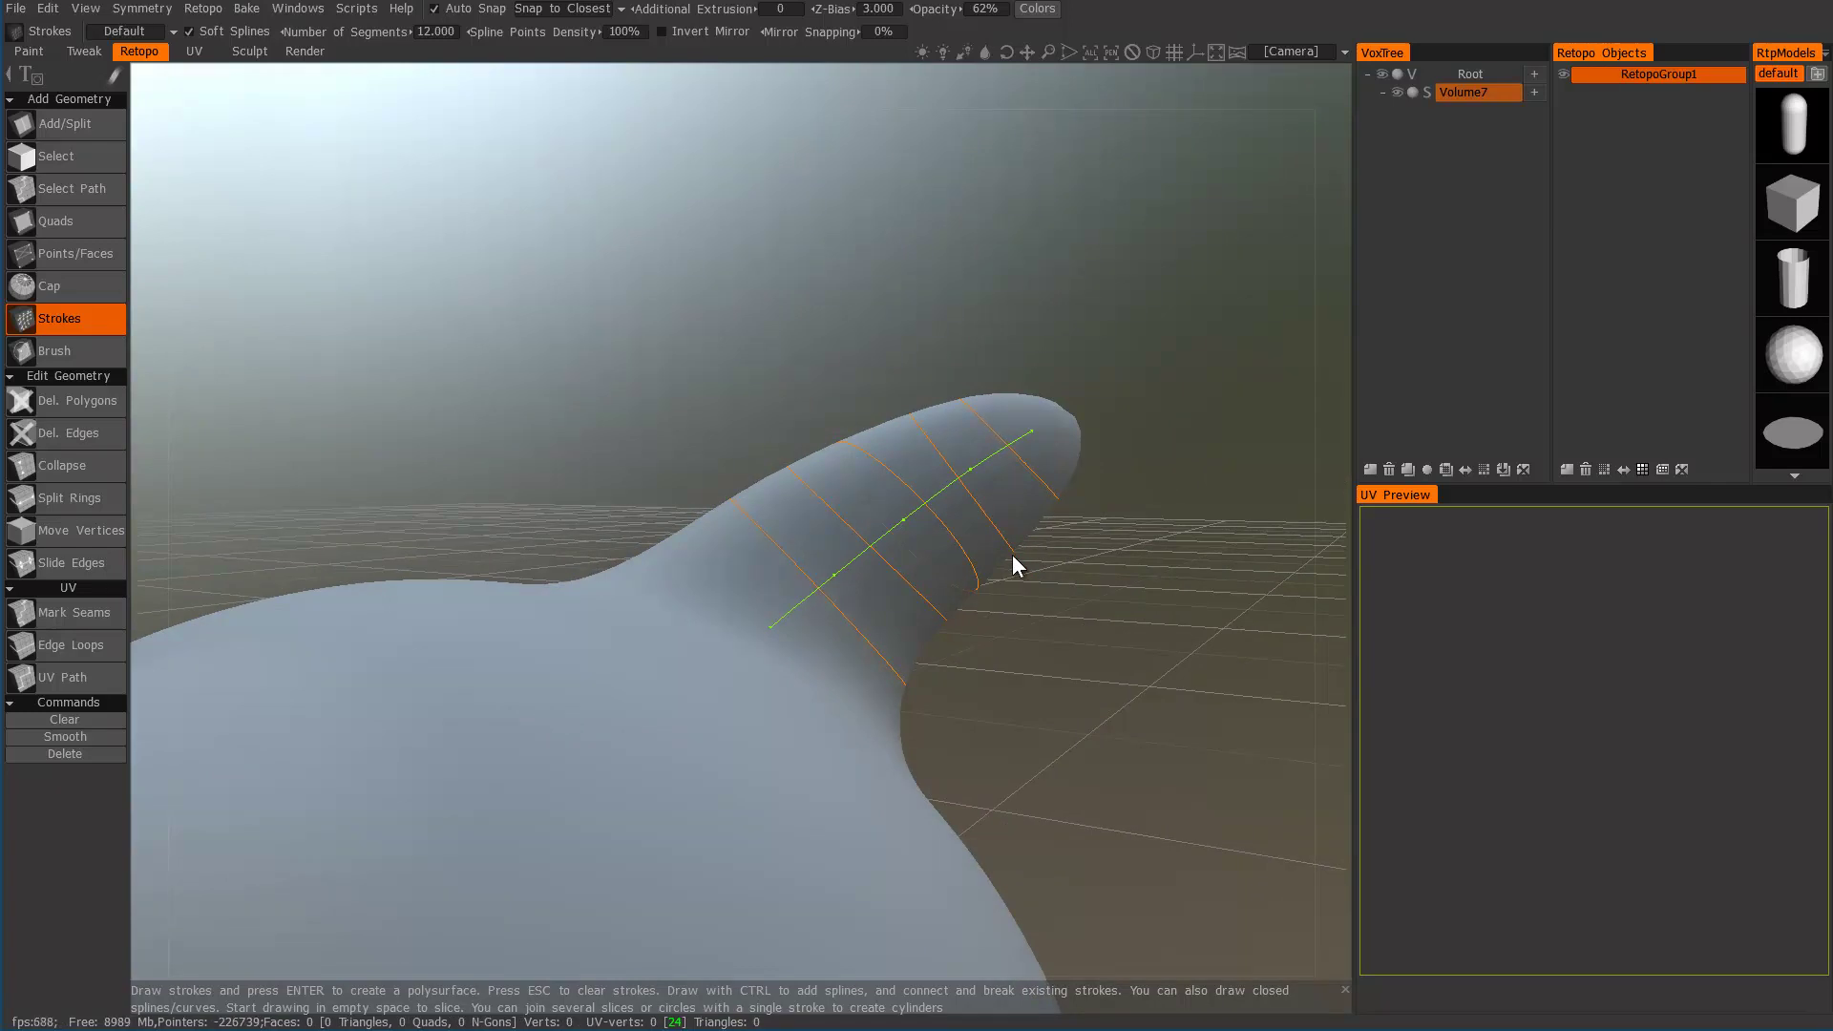
key("Return")
mouse_move(802, 654)
left_mouse_down("alt")
mouse_move(600, 504)
mouse_move(352, 485)
mouse_move(763, 649)
left_mouse_up("alt")
right_click_drag(763, 649, 763, 592, "alt")
left_click_drag(763, 592, 784, 513, "alt")
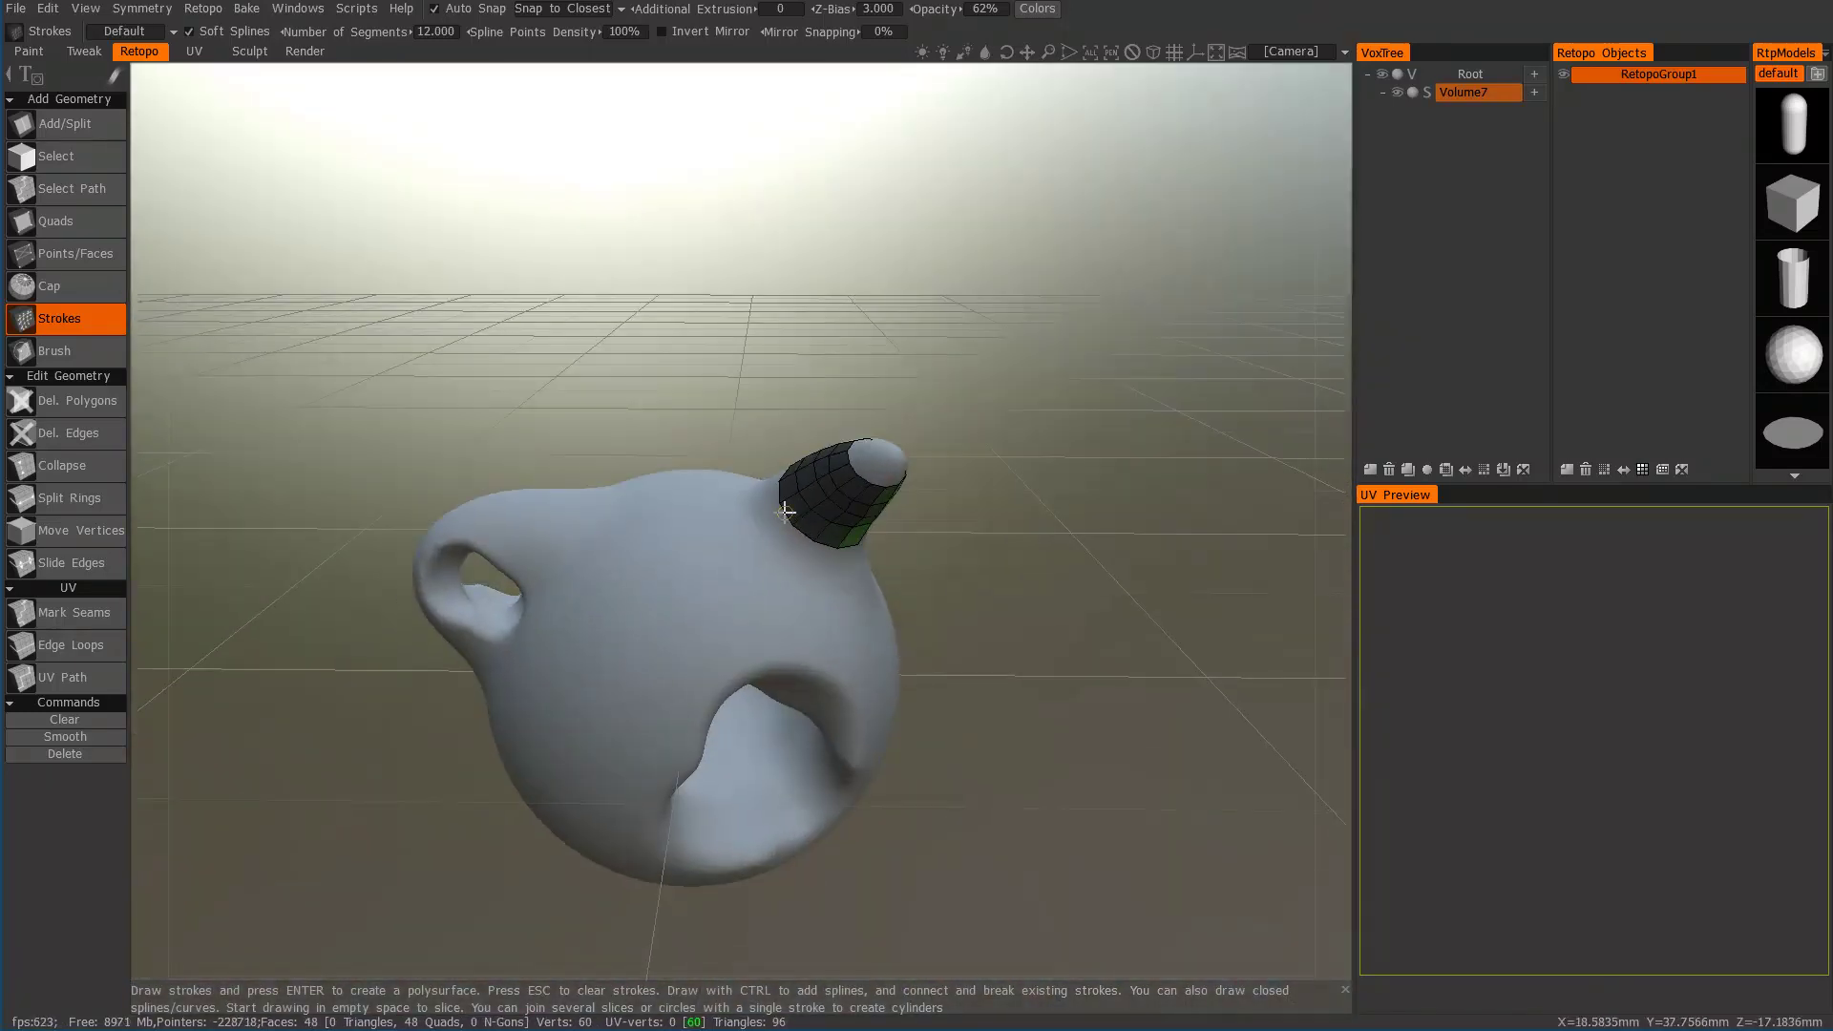
Step: Undo the retopo cylinder on the horn together with its slice strokes
key("ctrl+z")
key("ctrl+z")
key("ctrl+z")
key("ctrl+z")
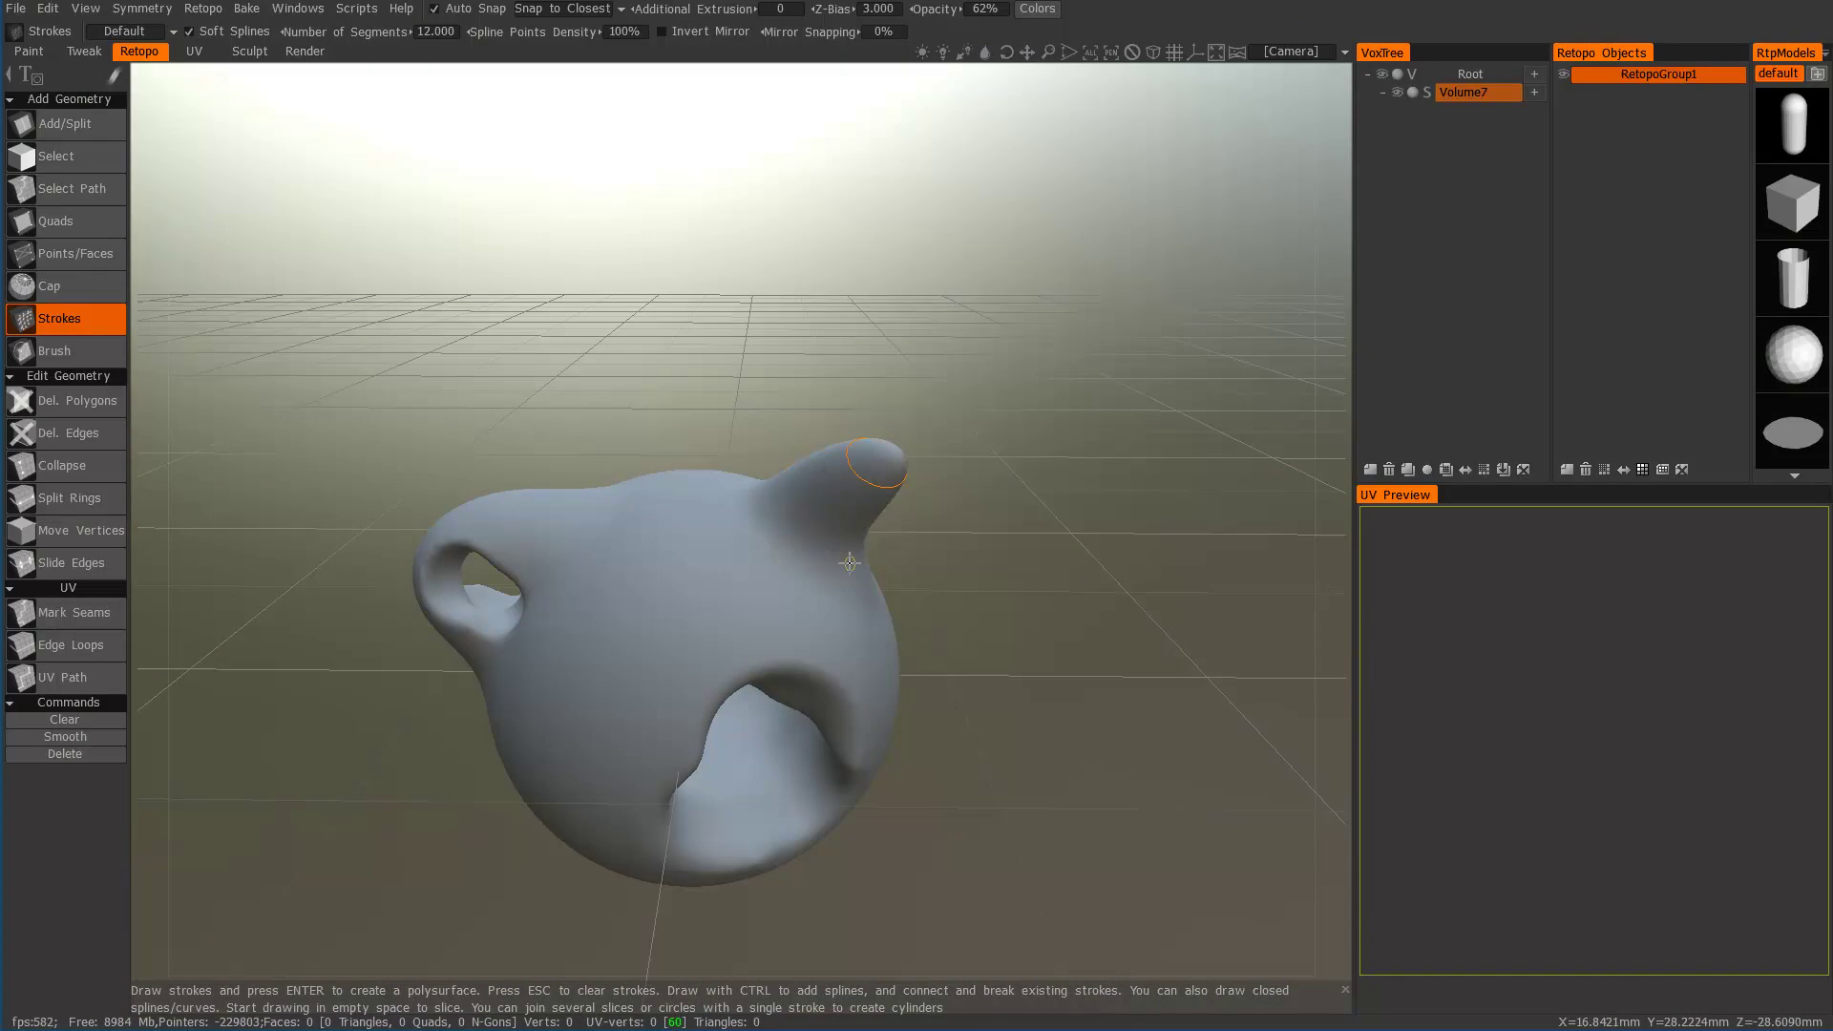
Step: Run AUTOPO on Volume7 with a required poly count of 5000 and Draft Quality - Fastest, adding no guide strokes
left_click_drag(803, 594, 671, 561, "alt")
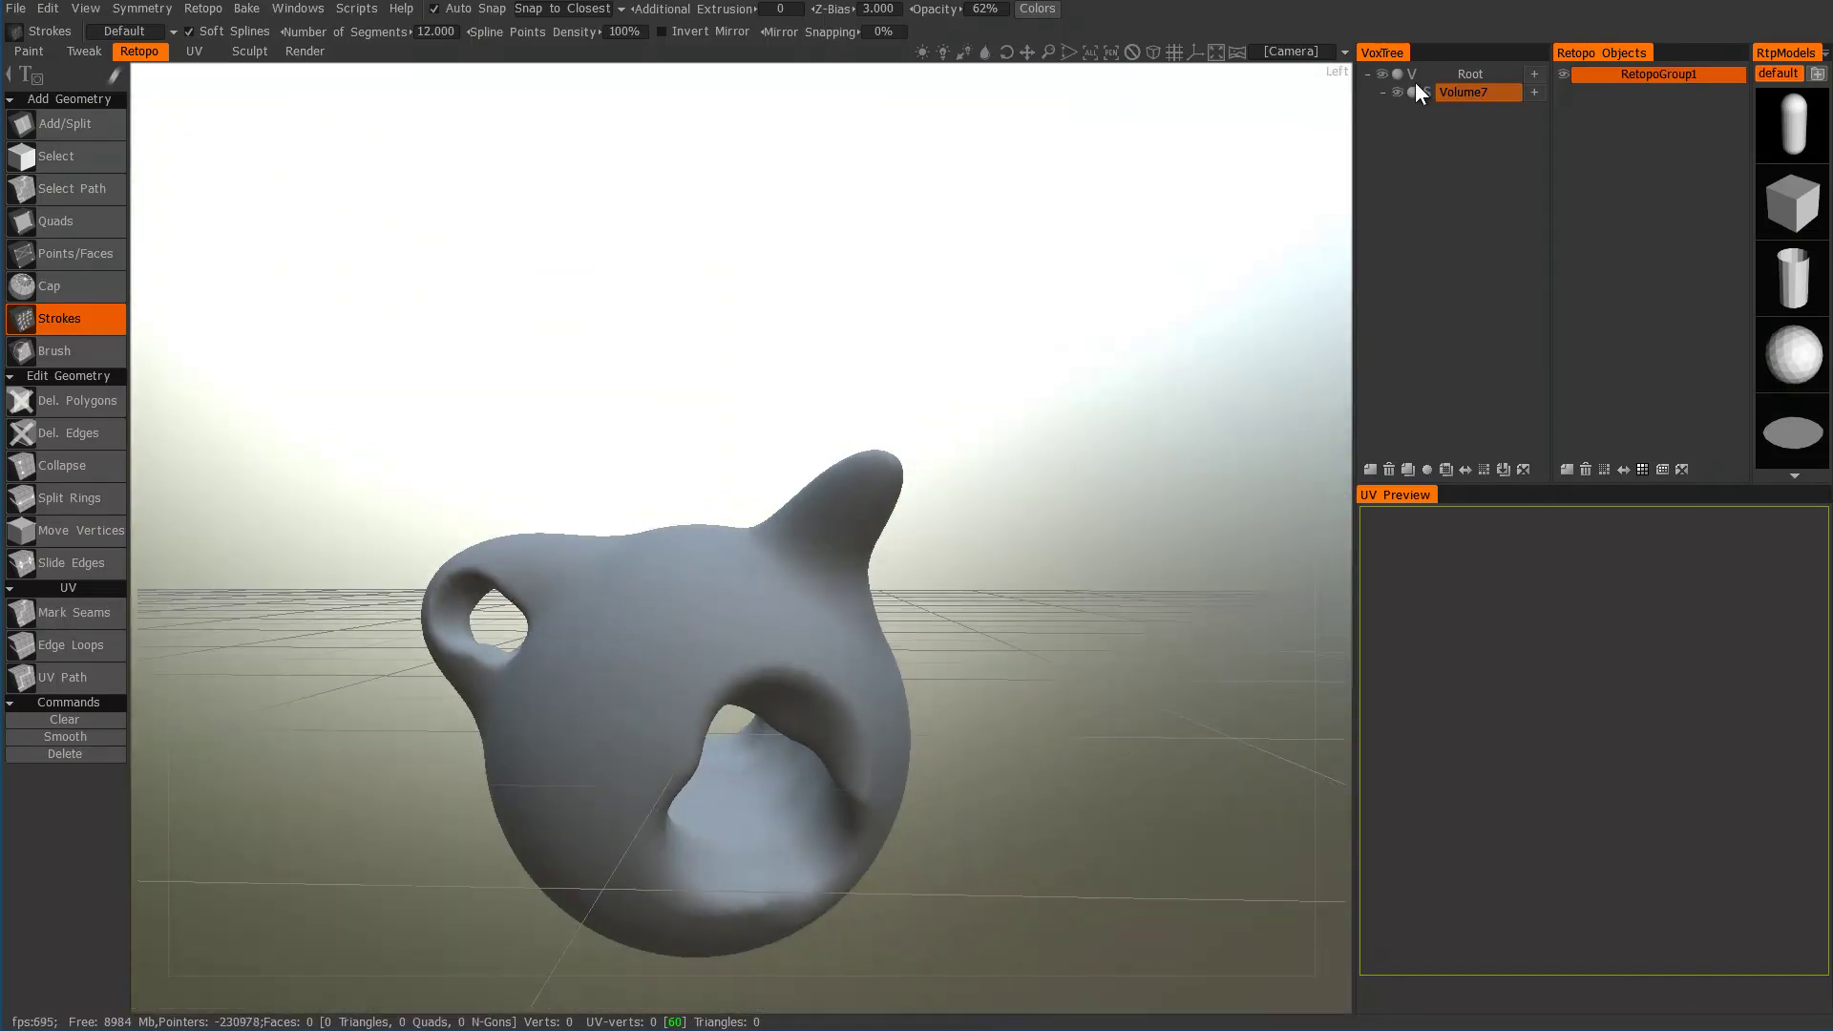
right_click(1474, 91)
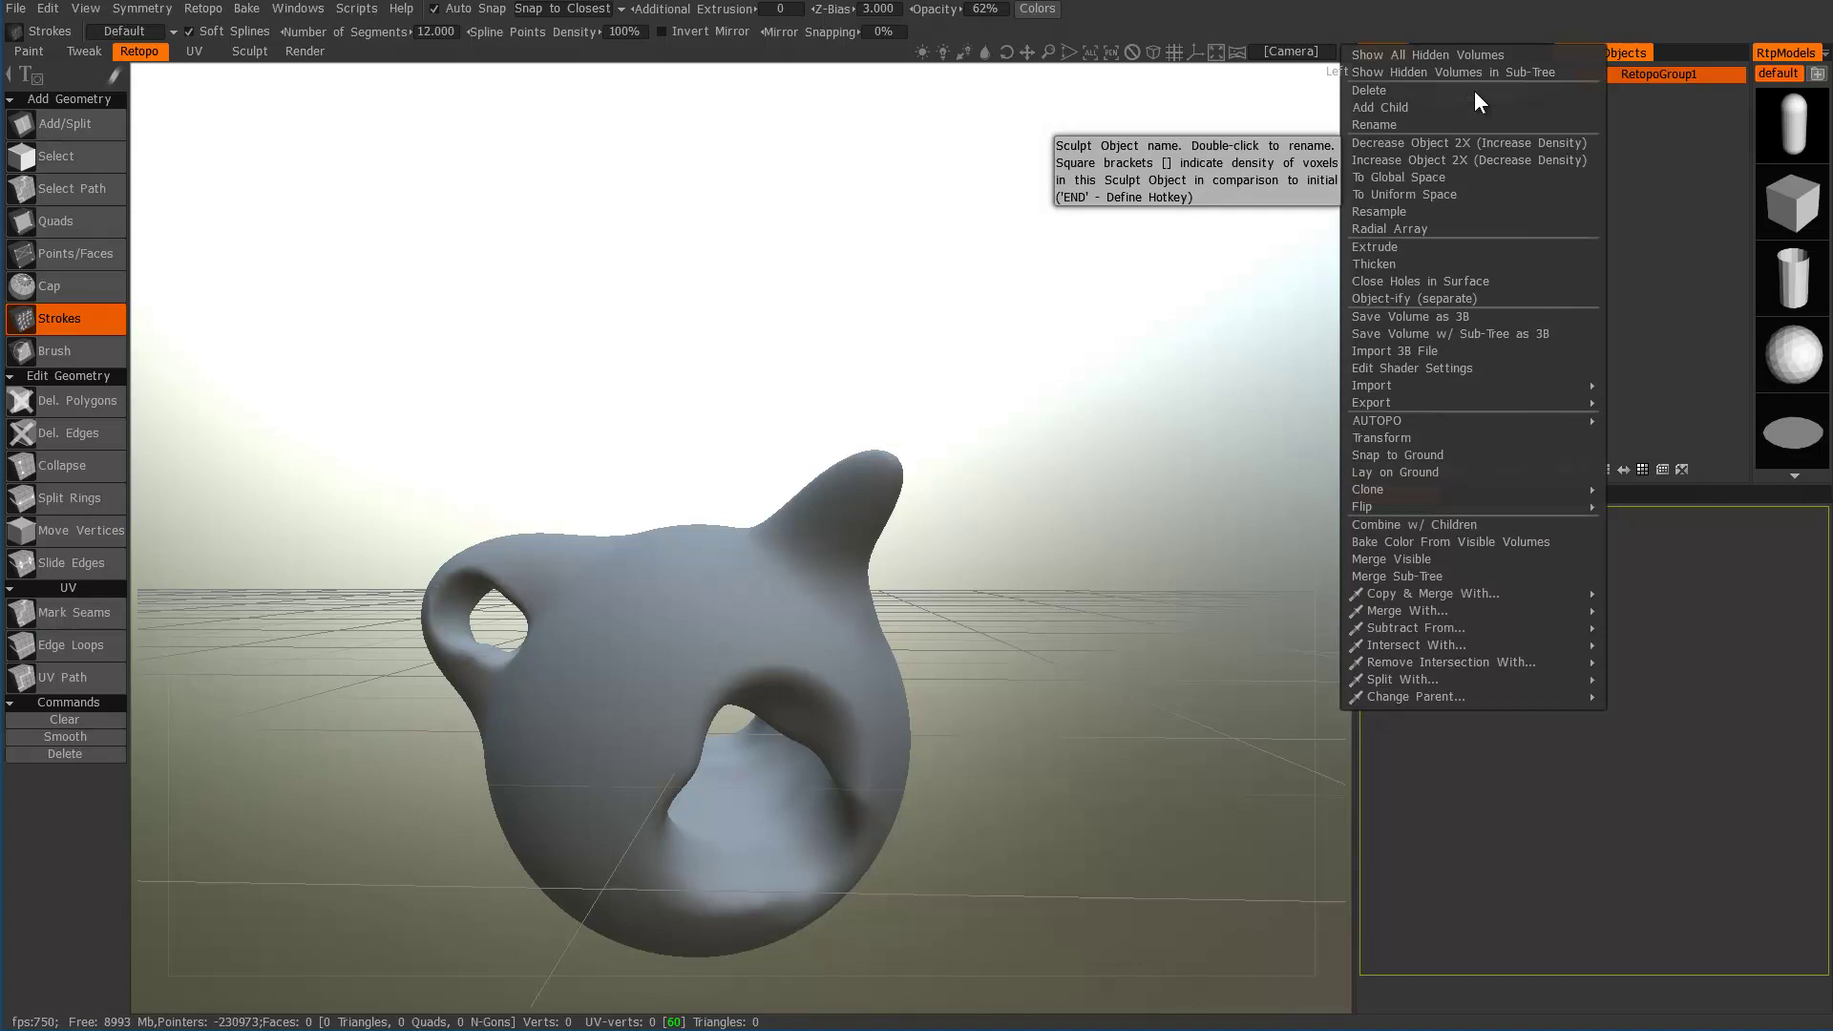
mouse_move(1411, 422)
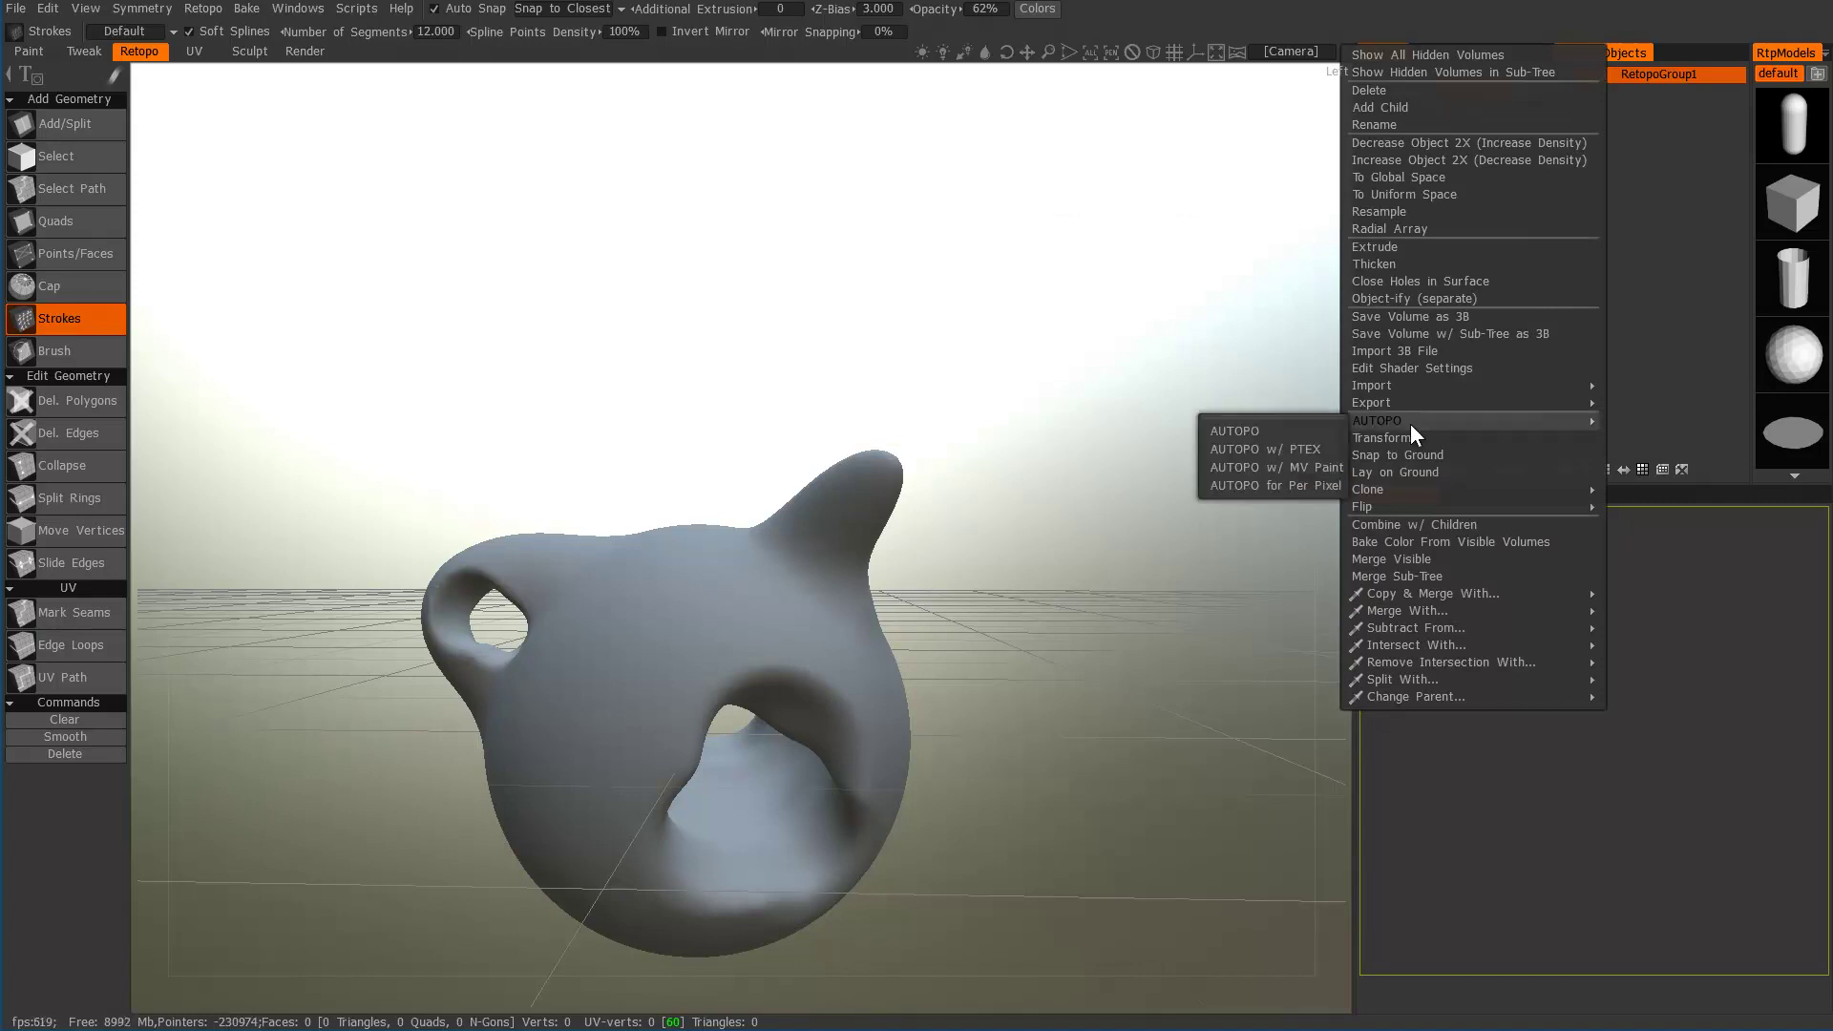
left_click(1292, 426)
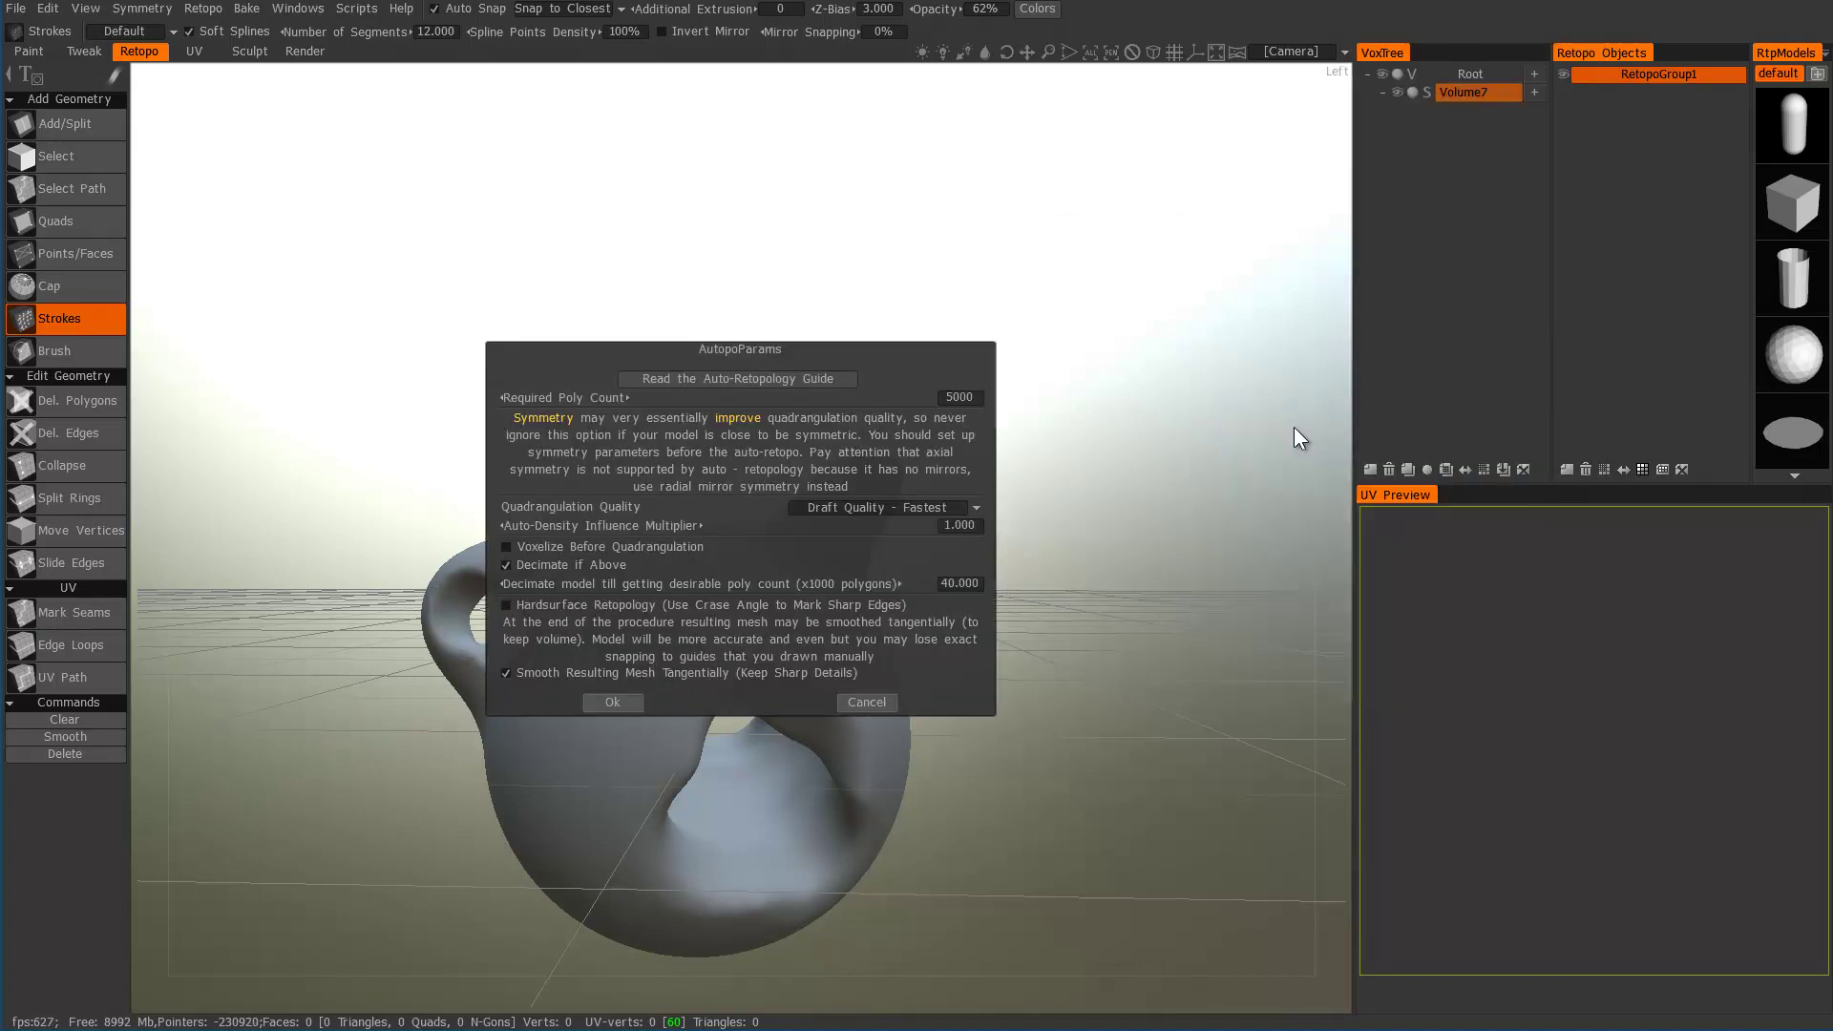
left_click(914, 509)
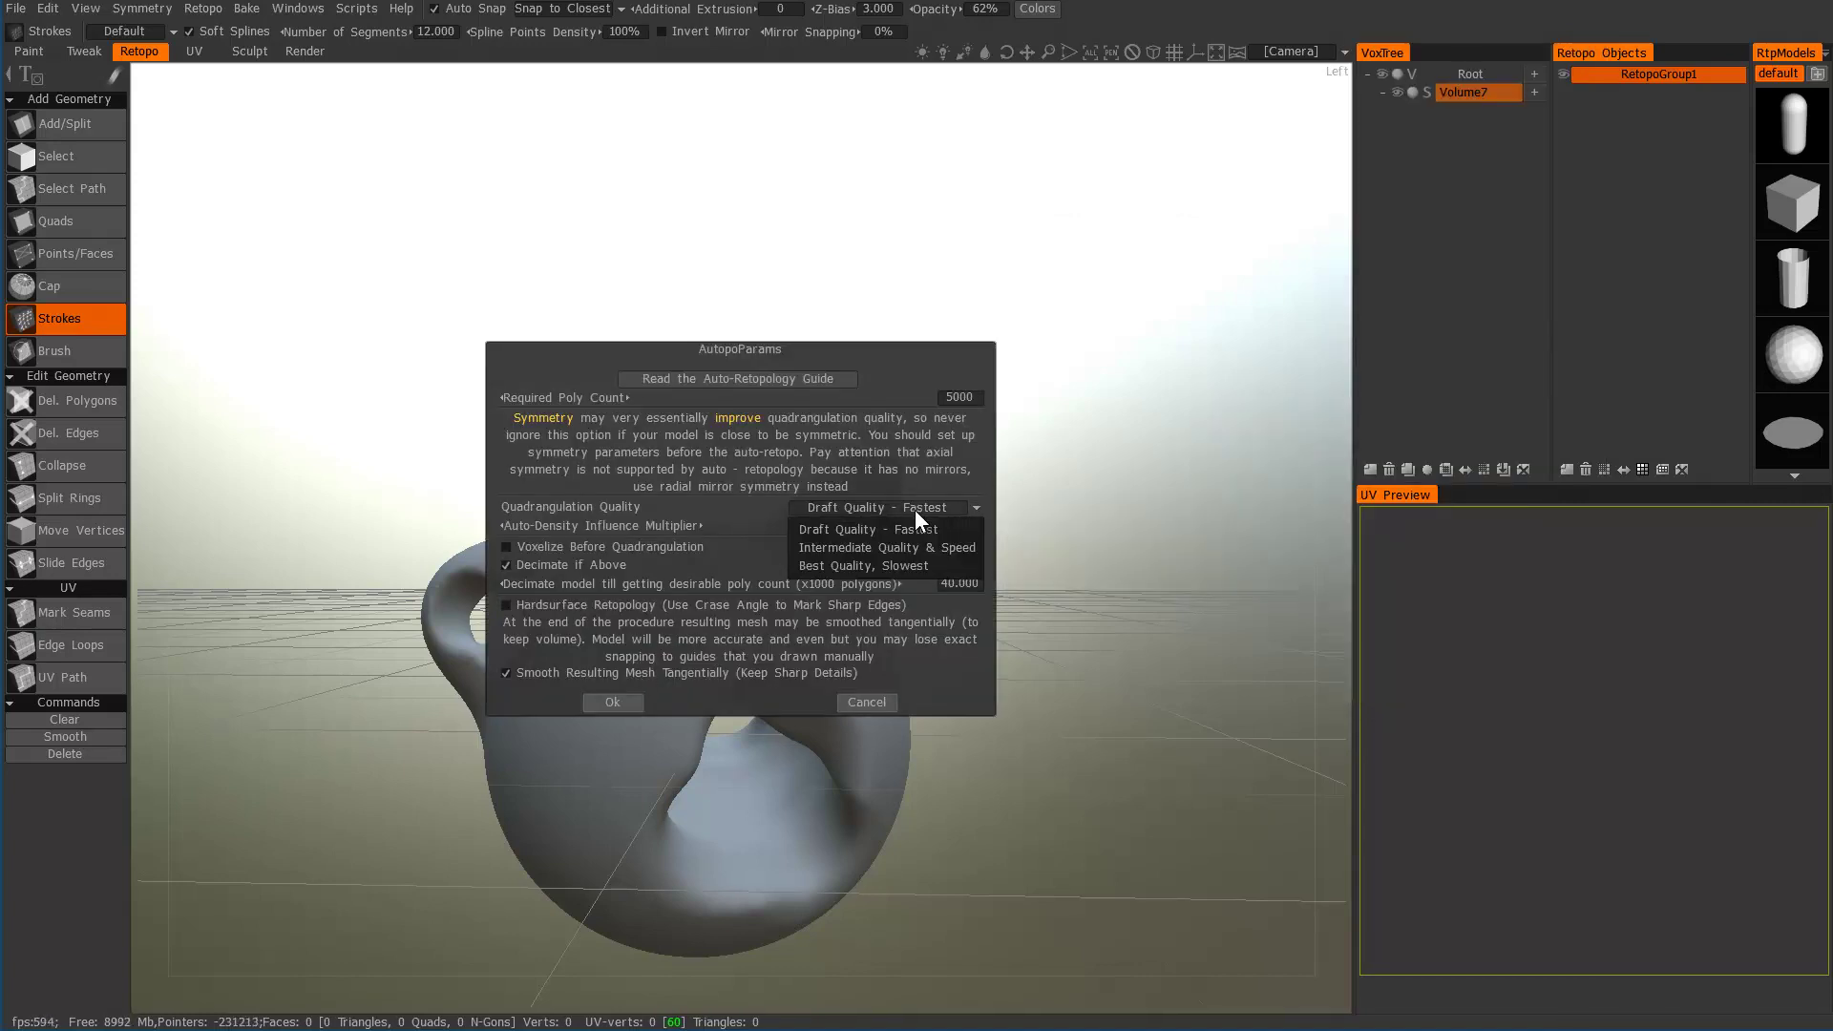
left_click(611, 703)
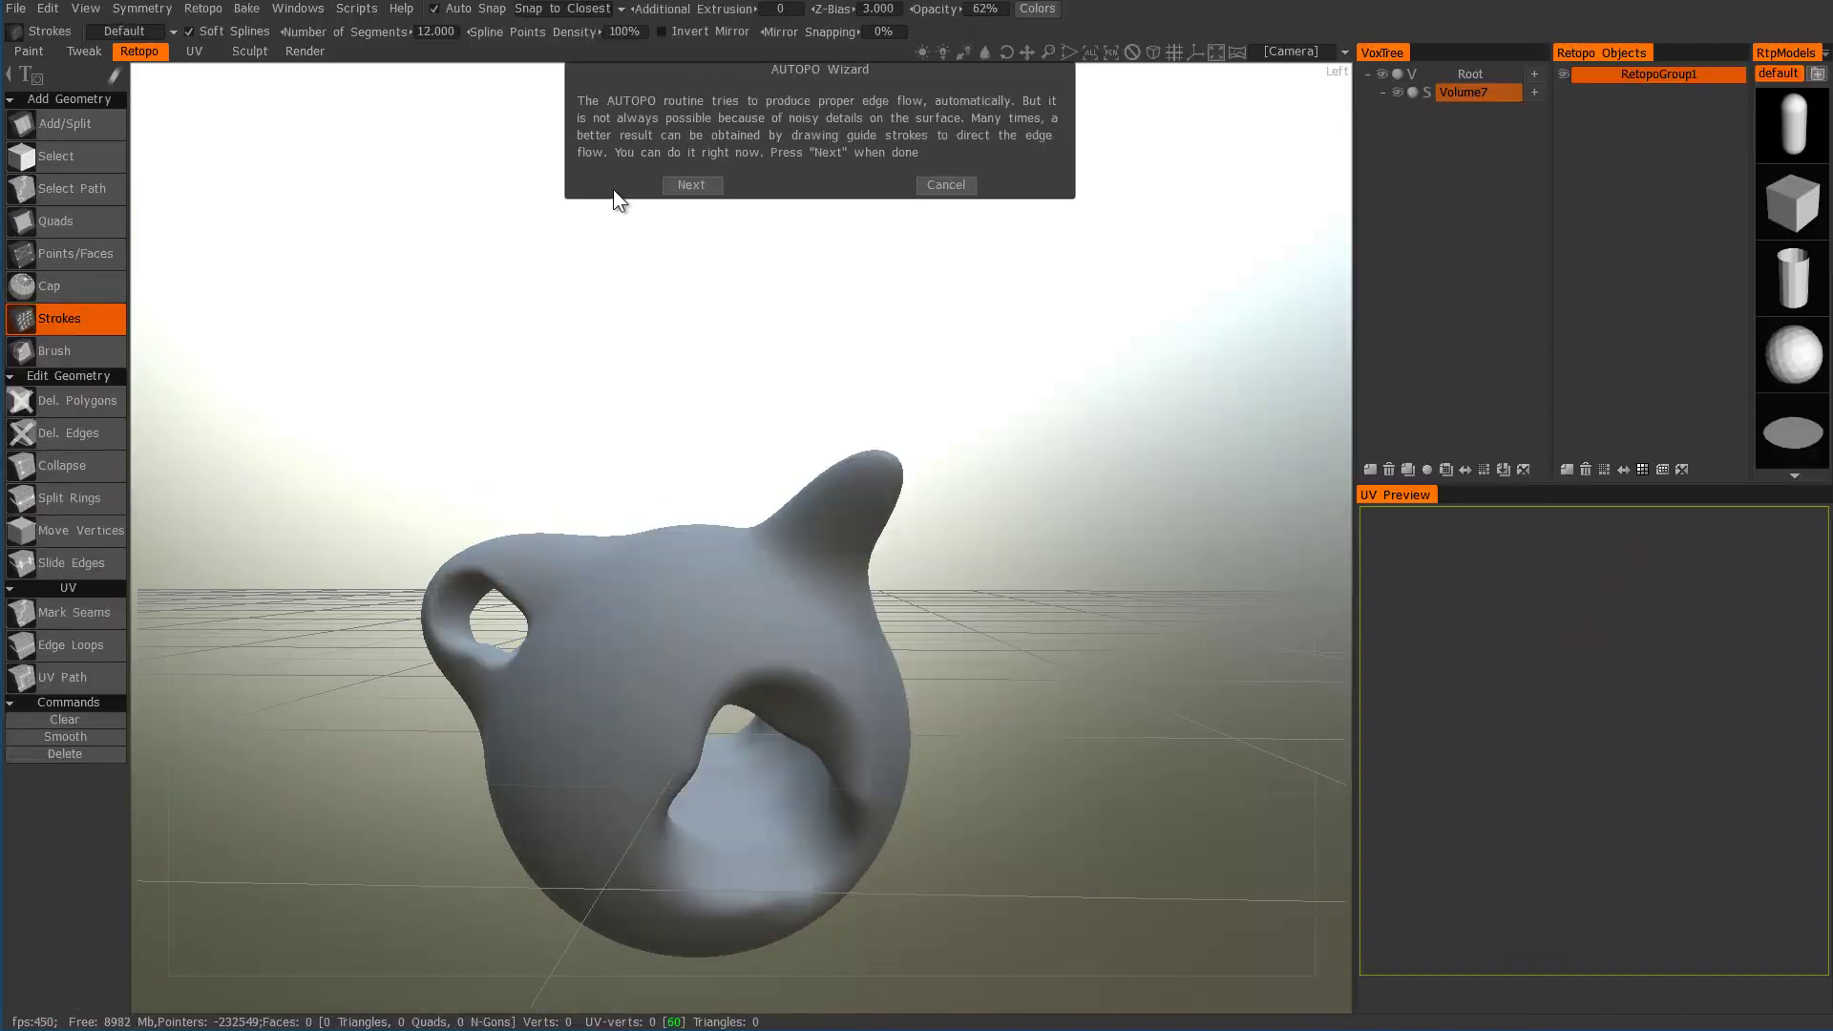
left_click(689, 186)
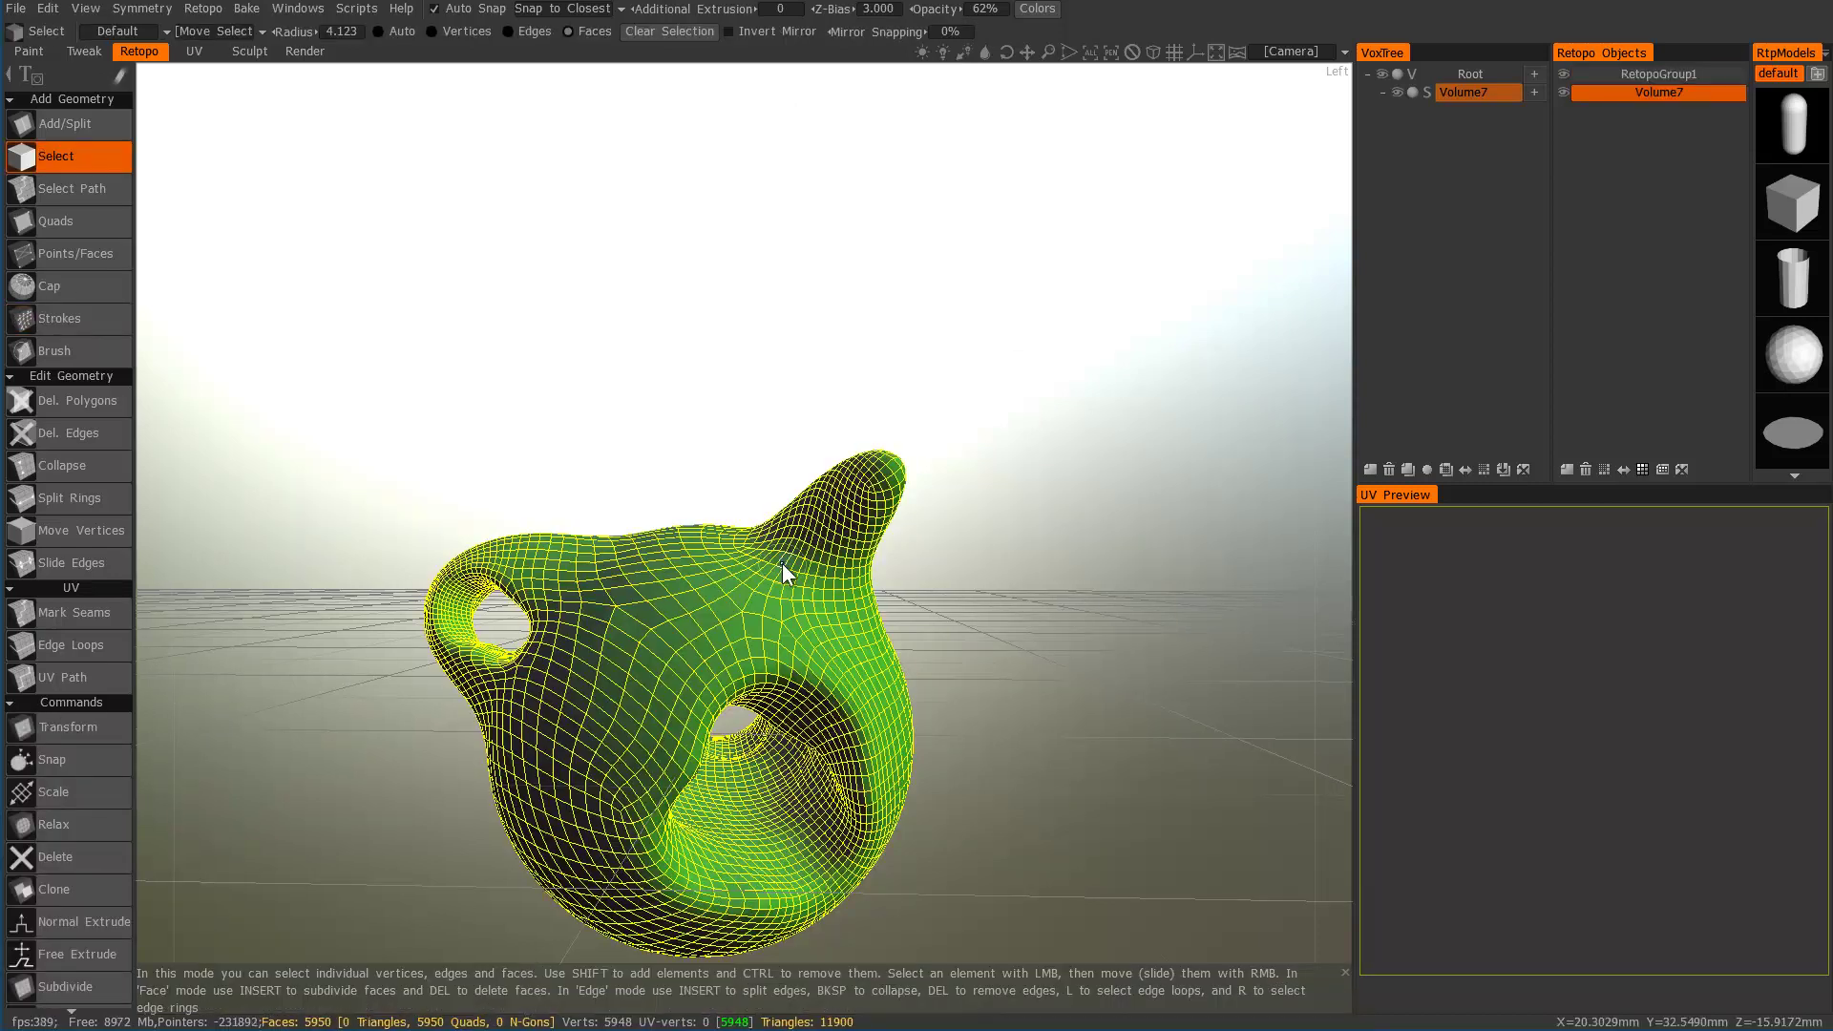
Step: Examine the edge flow of the auto-retopologised mesh around the horn, the side loop and the large hole
left_click_drag(885, 584, 952, 286)
left_click_drag(1072, 314, 707, 215, "alt")
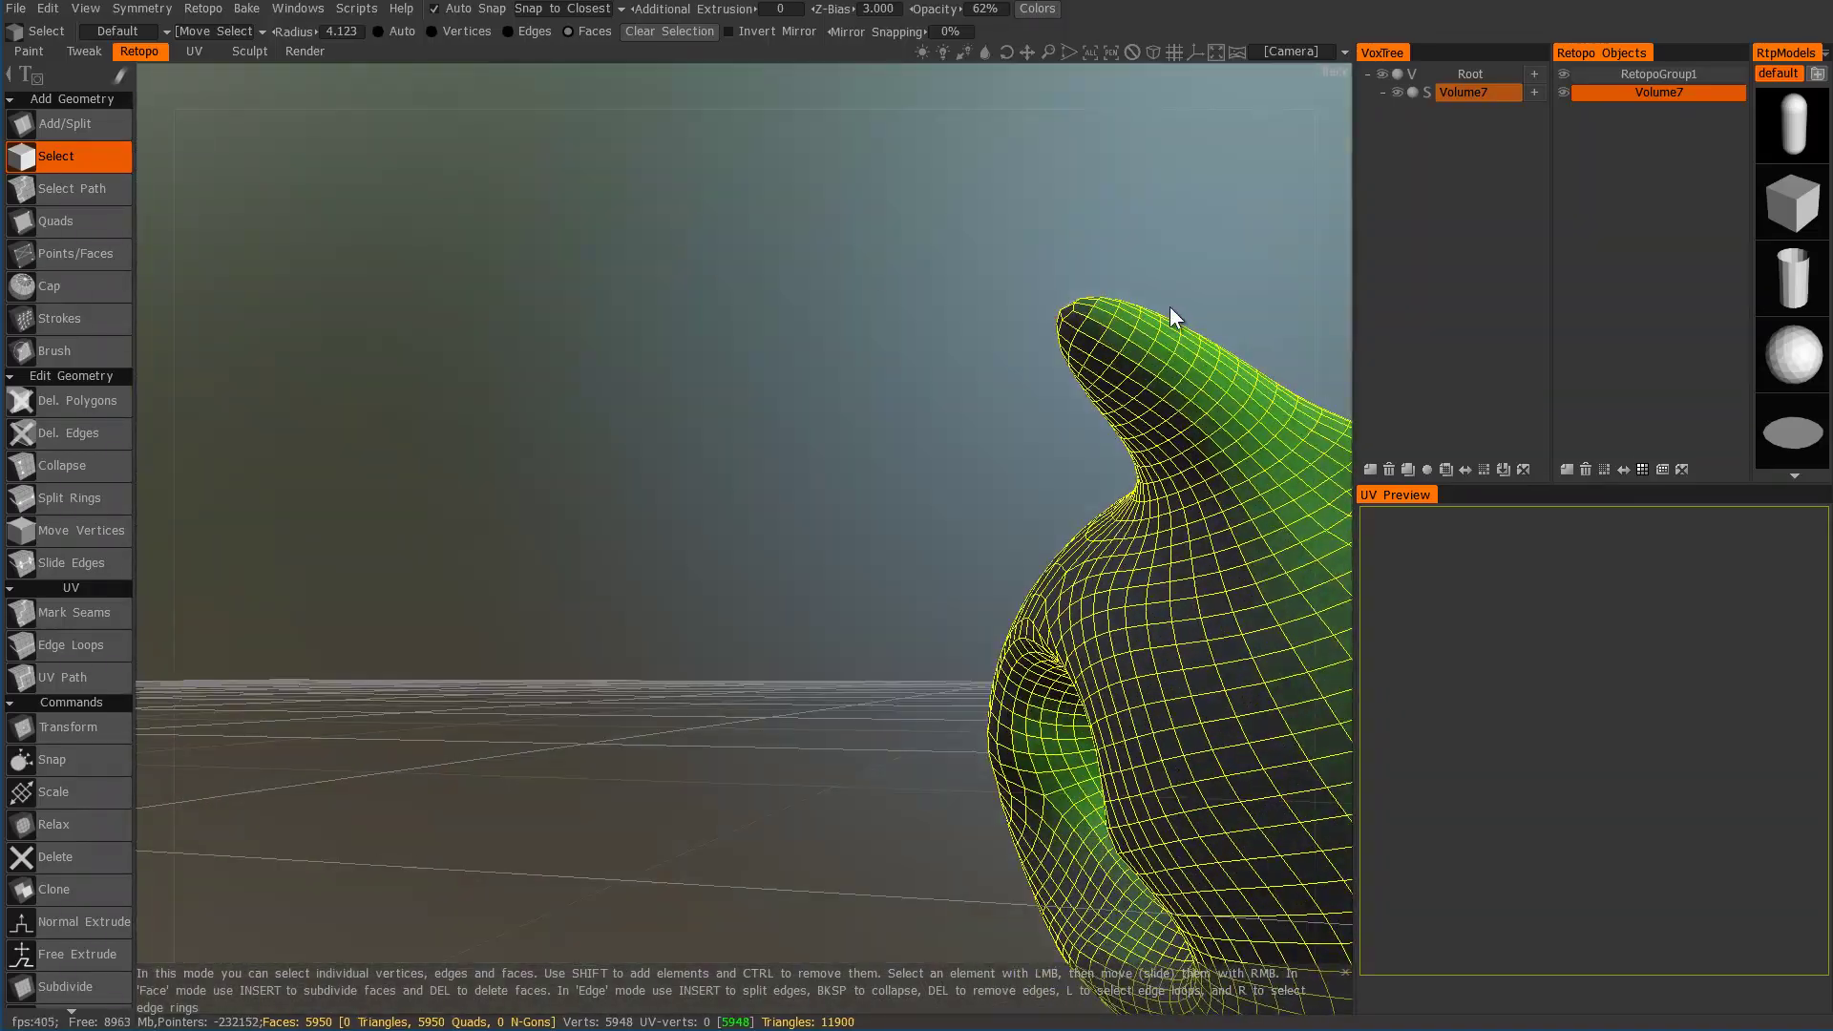
left_click_drag(1171, 307, 1404, 395, "alt")
left_click_drag(1056, 344, 637, 329, "alt")
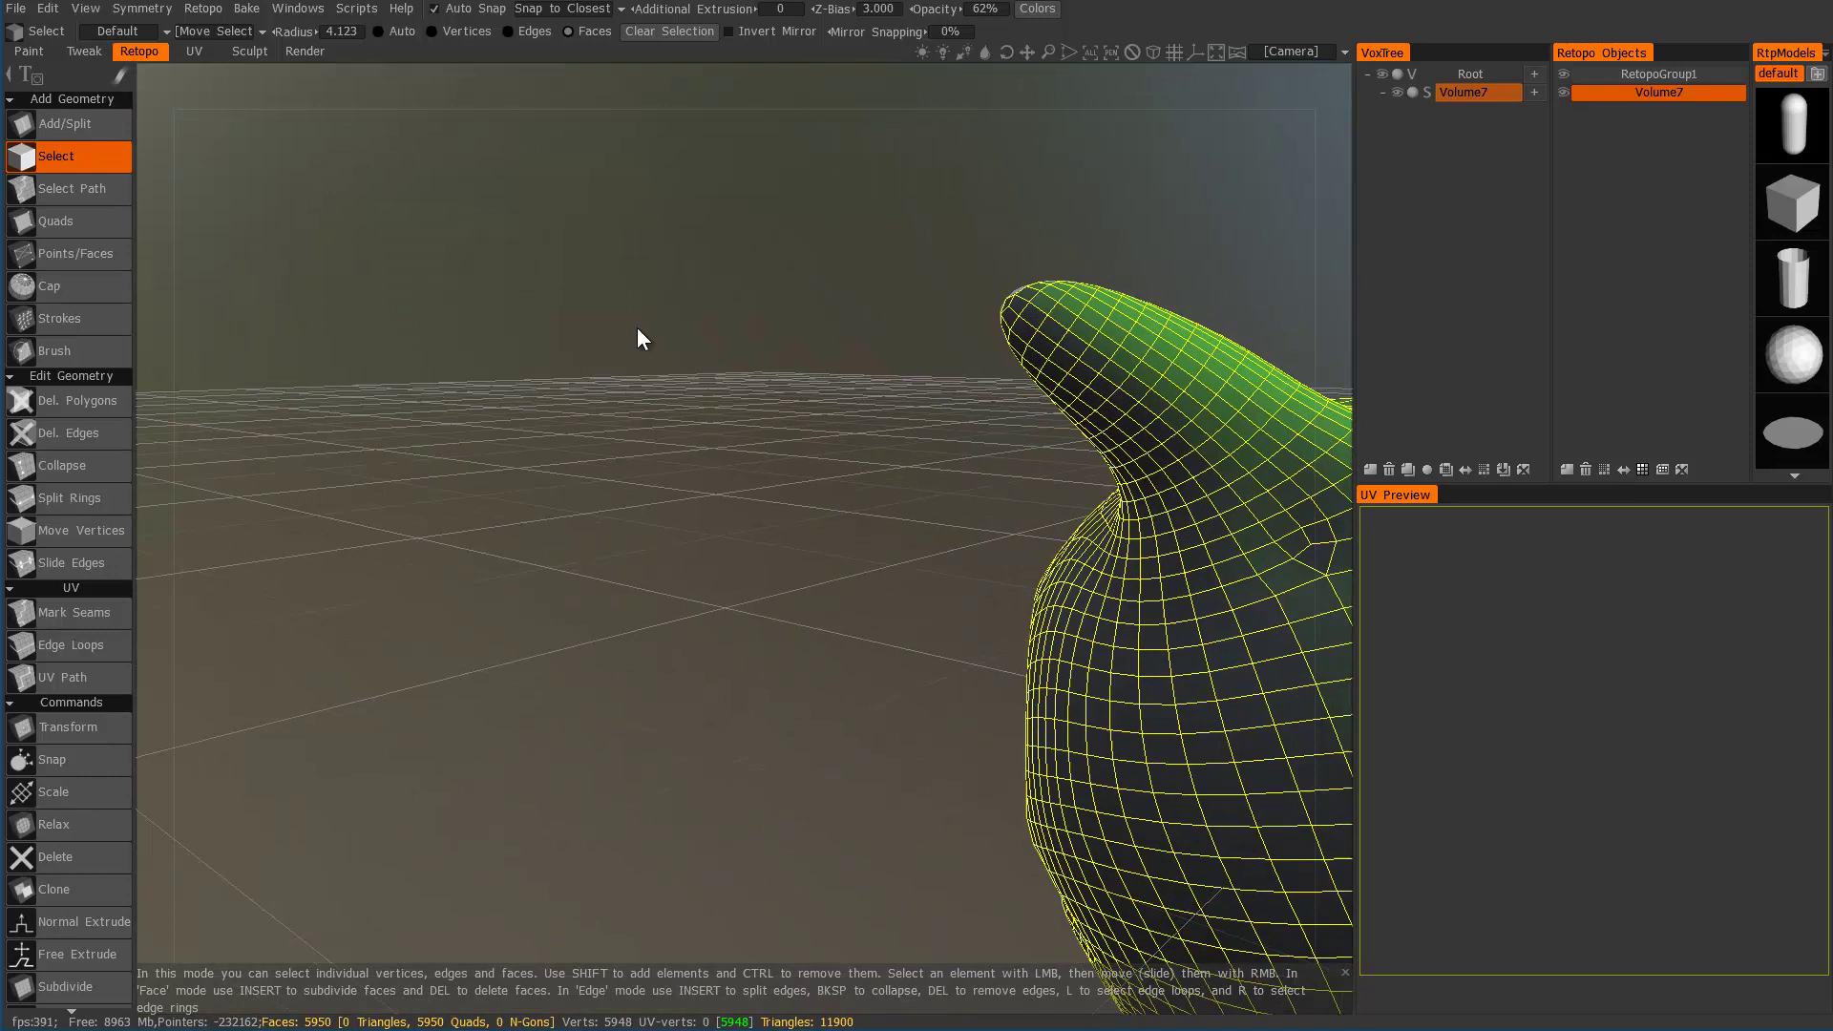
left_click_drag(1033, 489, 920, 311)
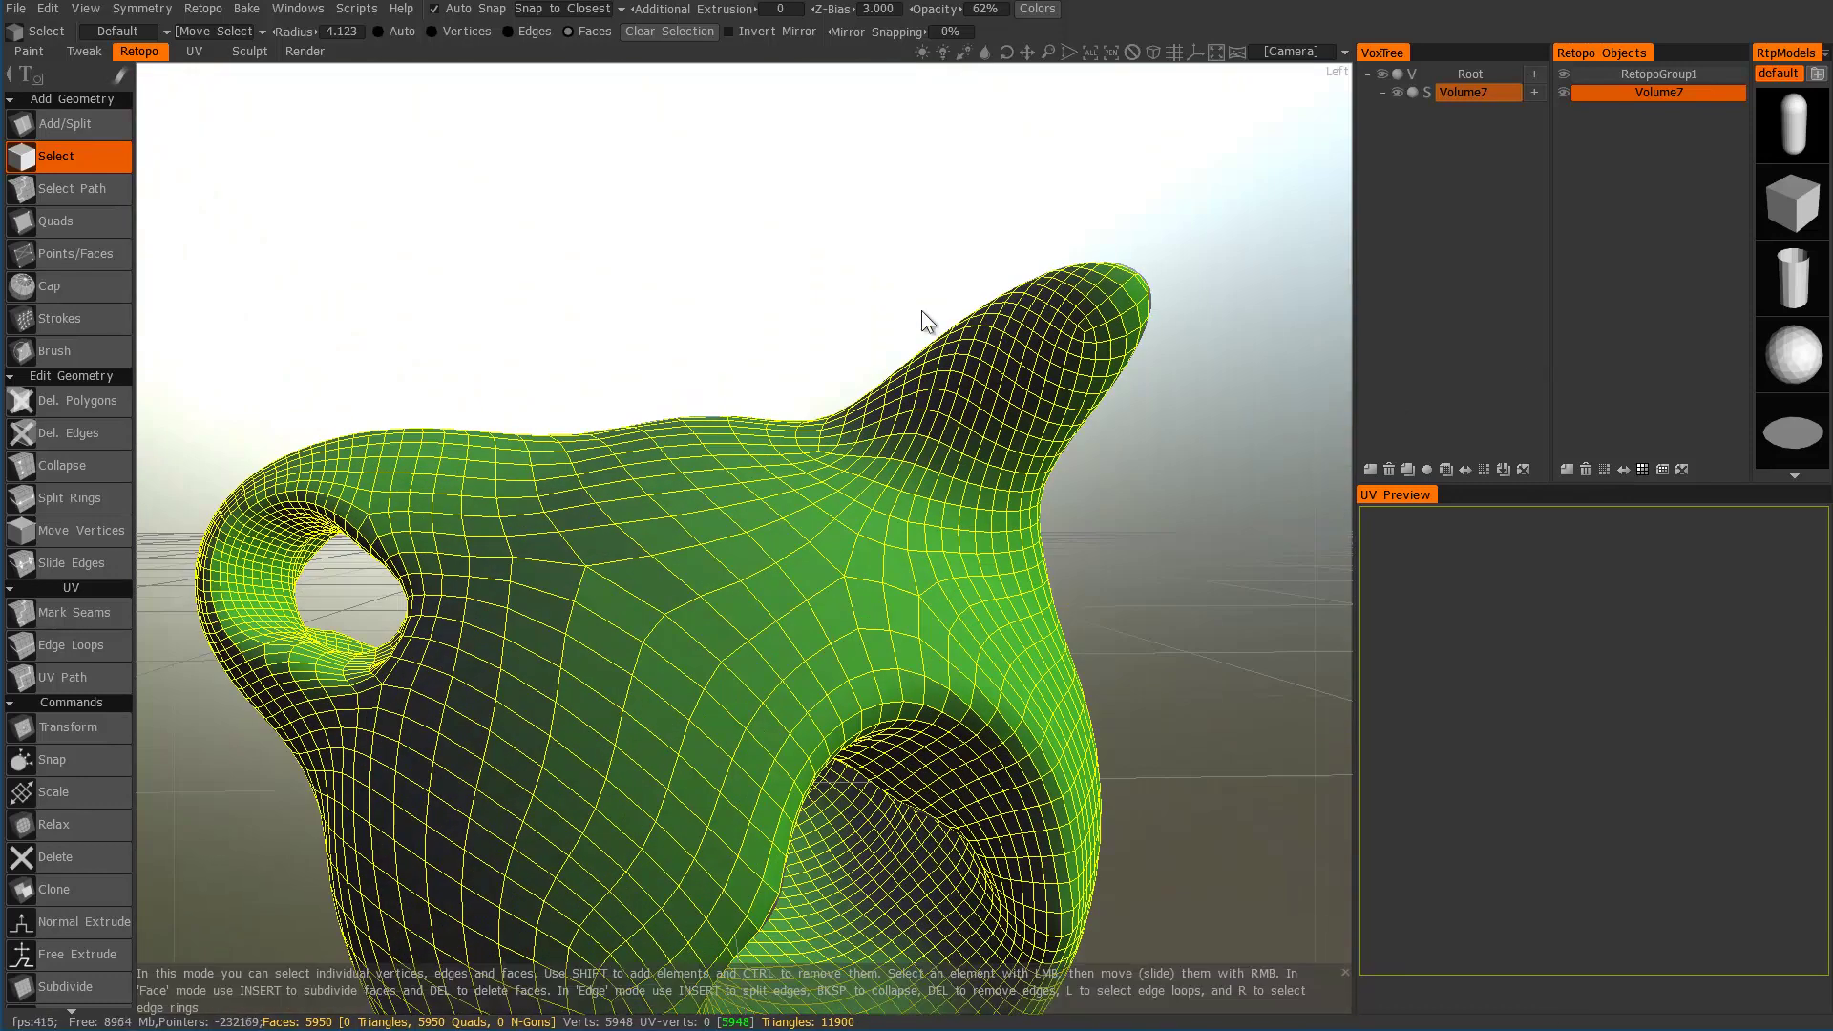
left_click_drag(893, 389, 1048, 490)
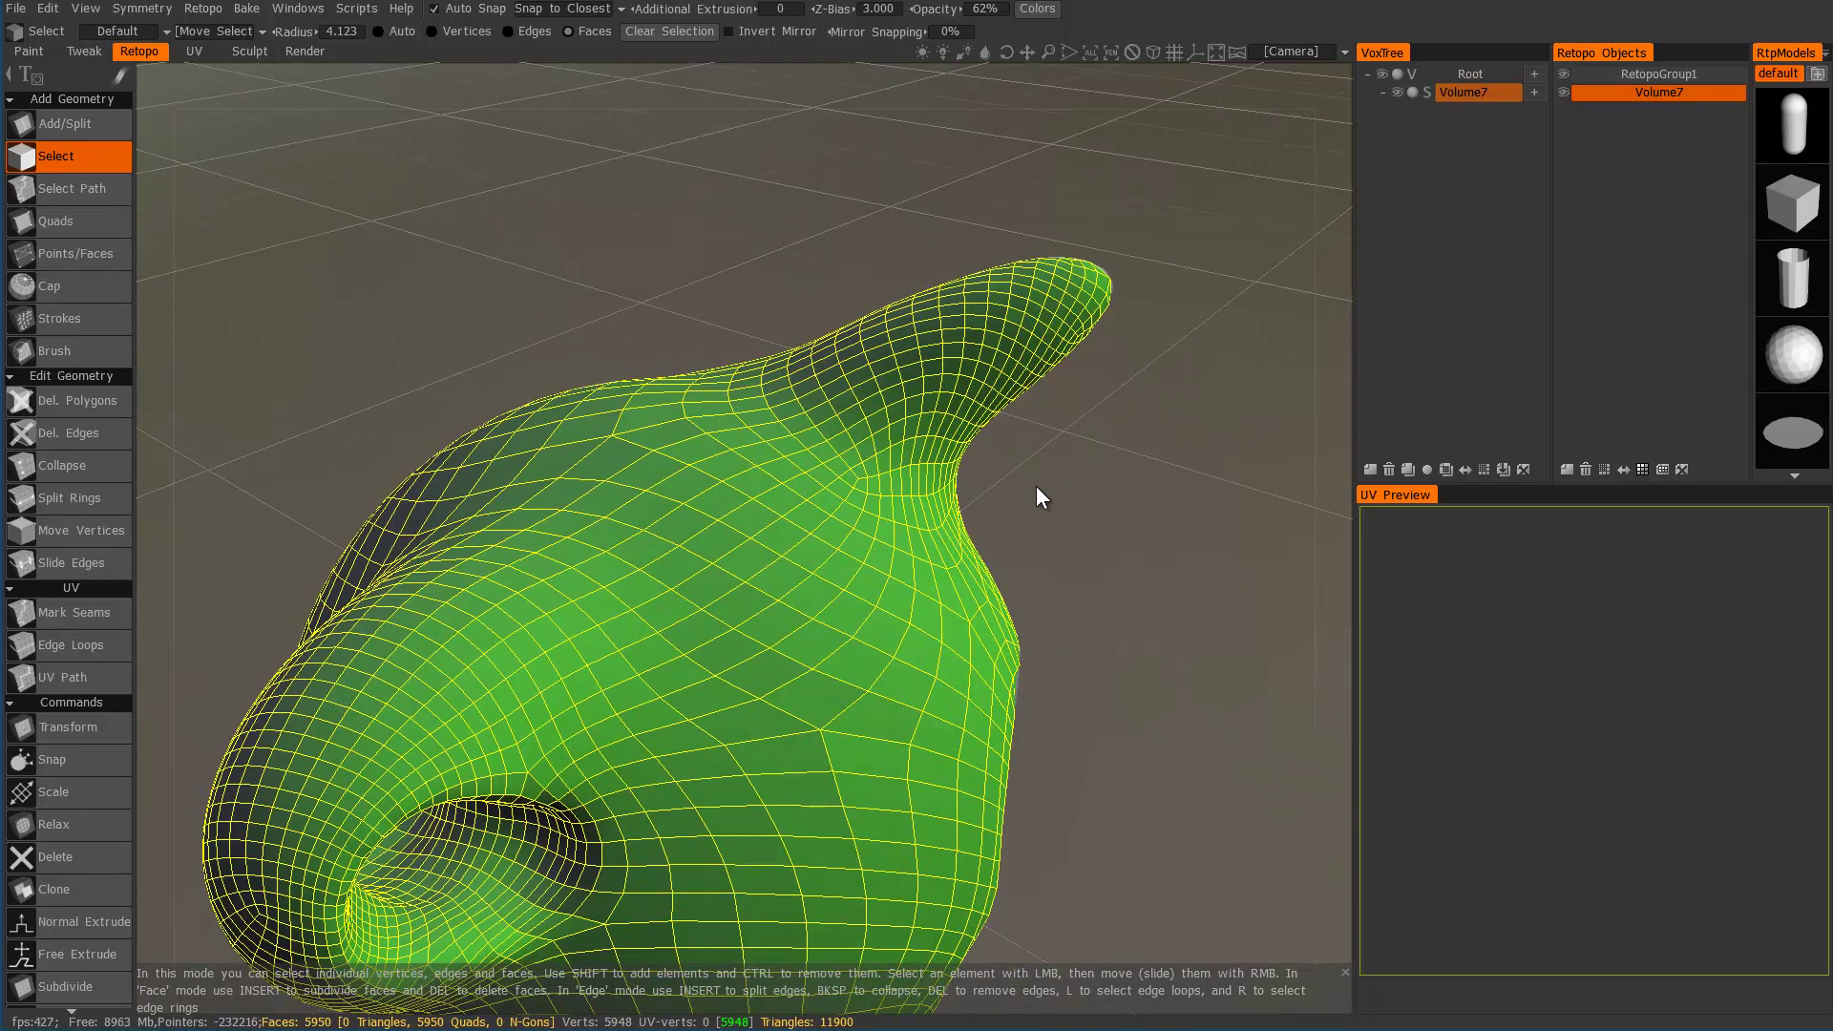
left_click_drag(753, 626, 838, 683)
scroll(593, 696, "down", 5)
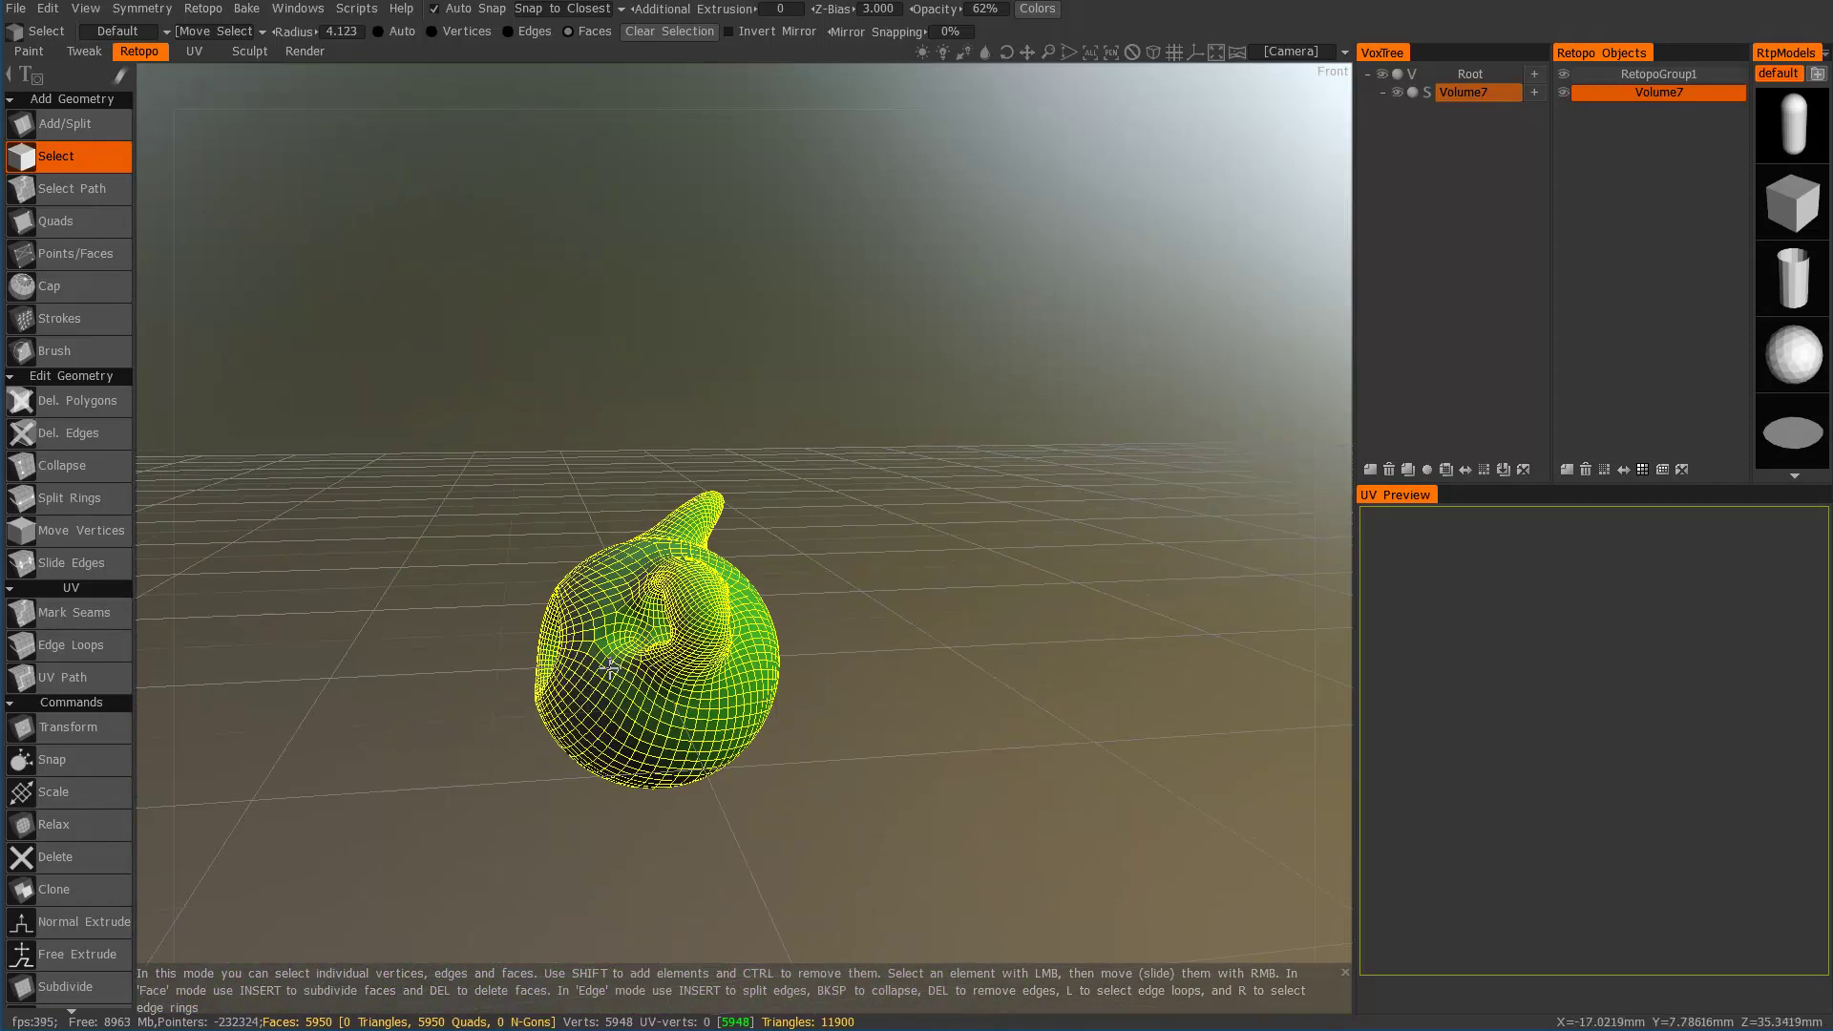
scroll(597, 623, "up", 3)
left_click_drag(599, 623, 483, 462)
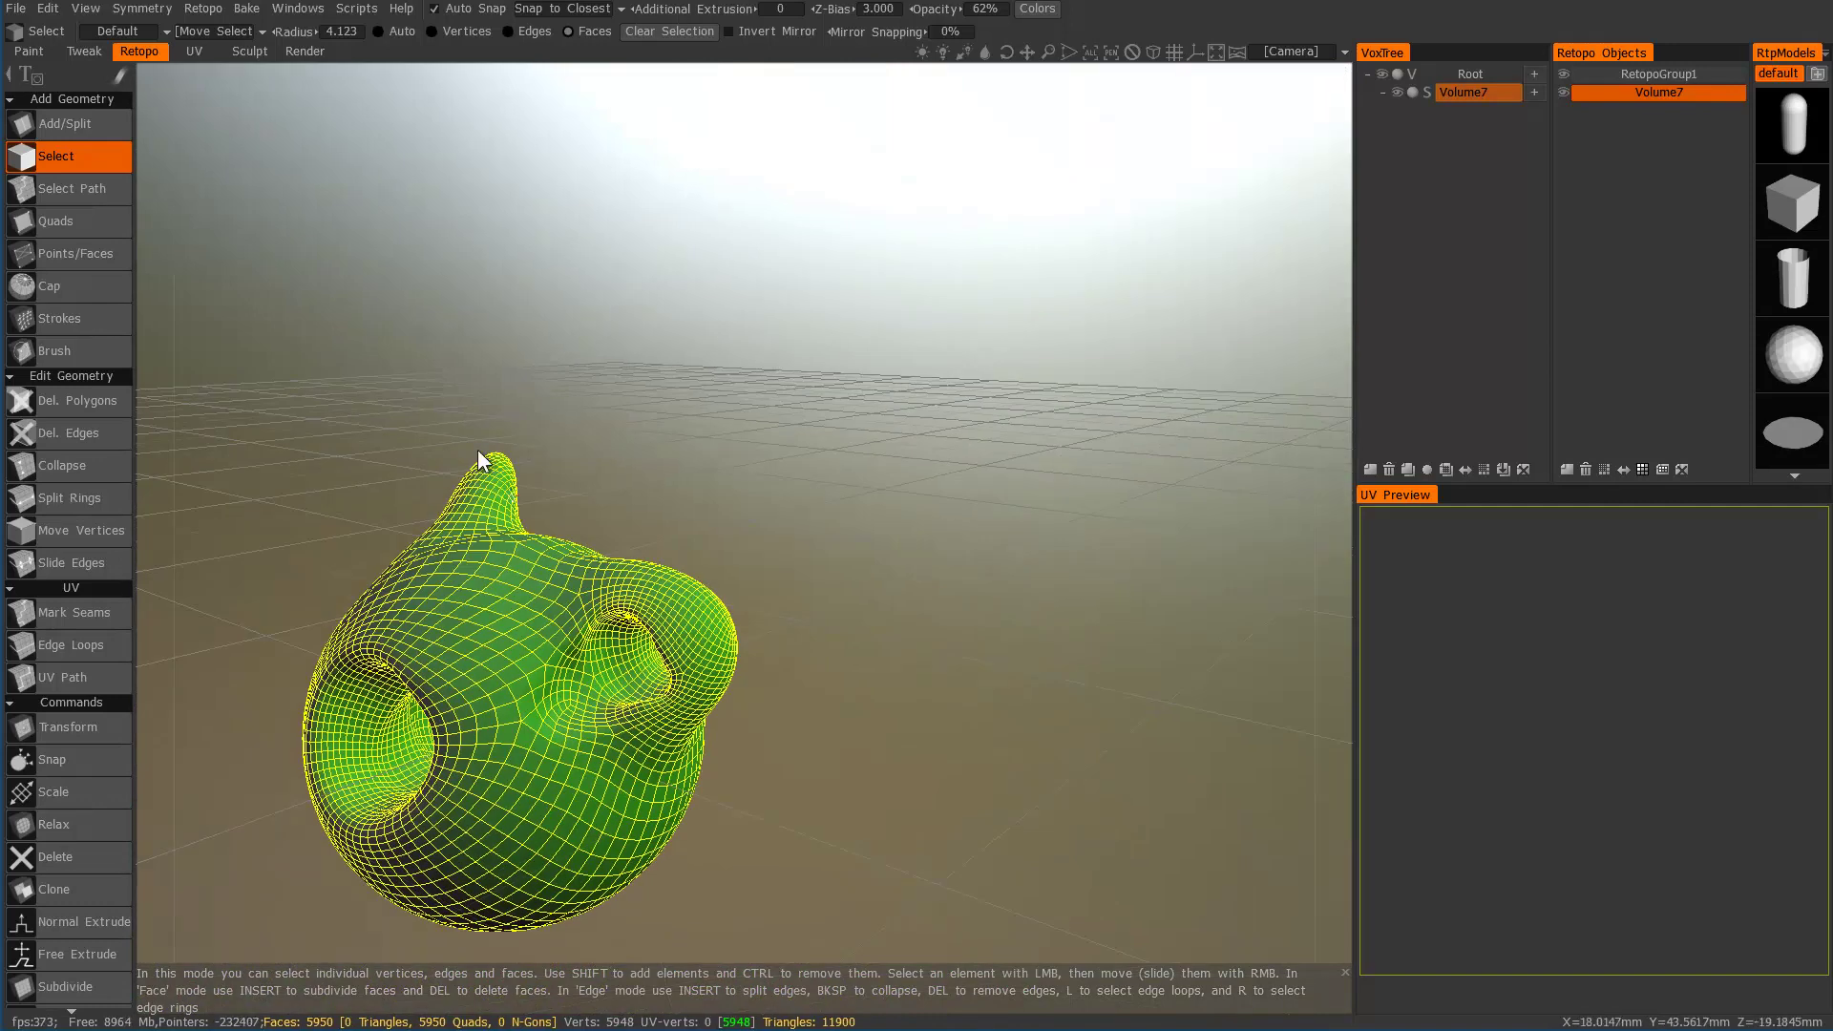
Step: Export the retopo object to the fluidSculpt folder as sculpture02.obj
left_click(16, 10)
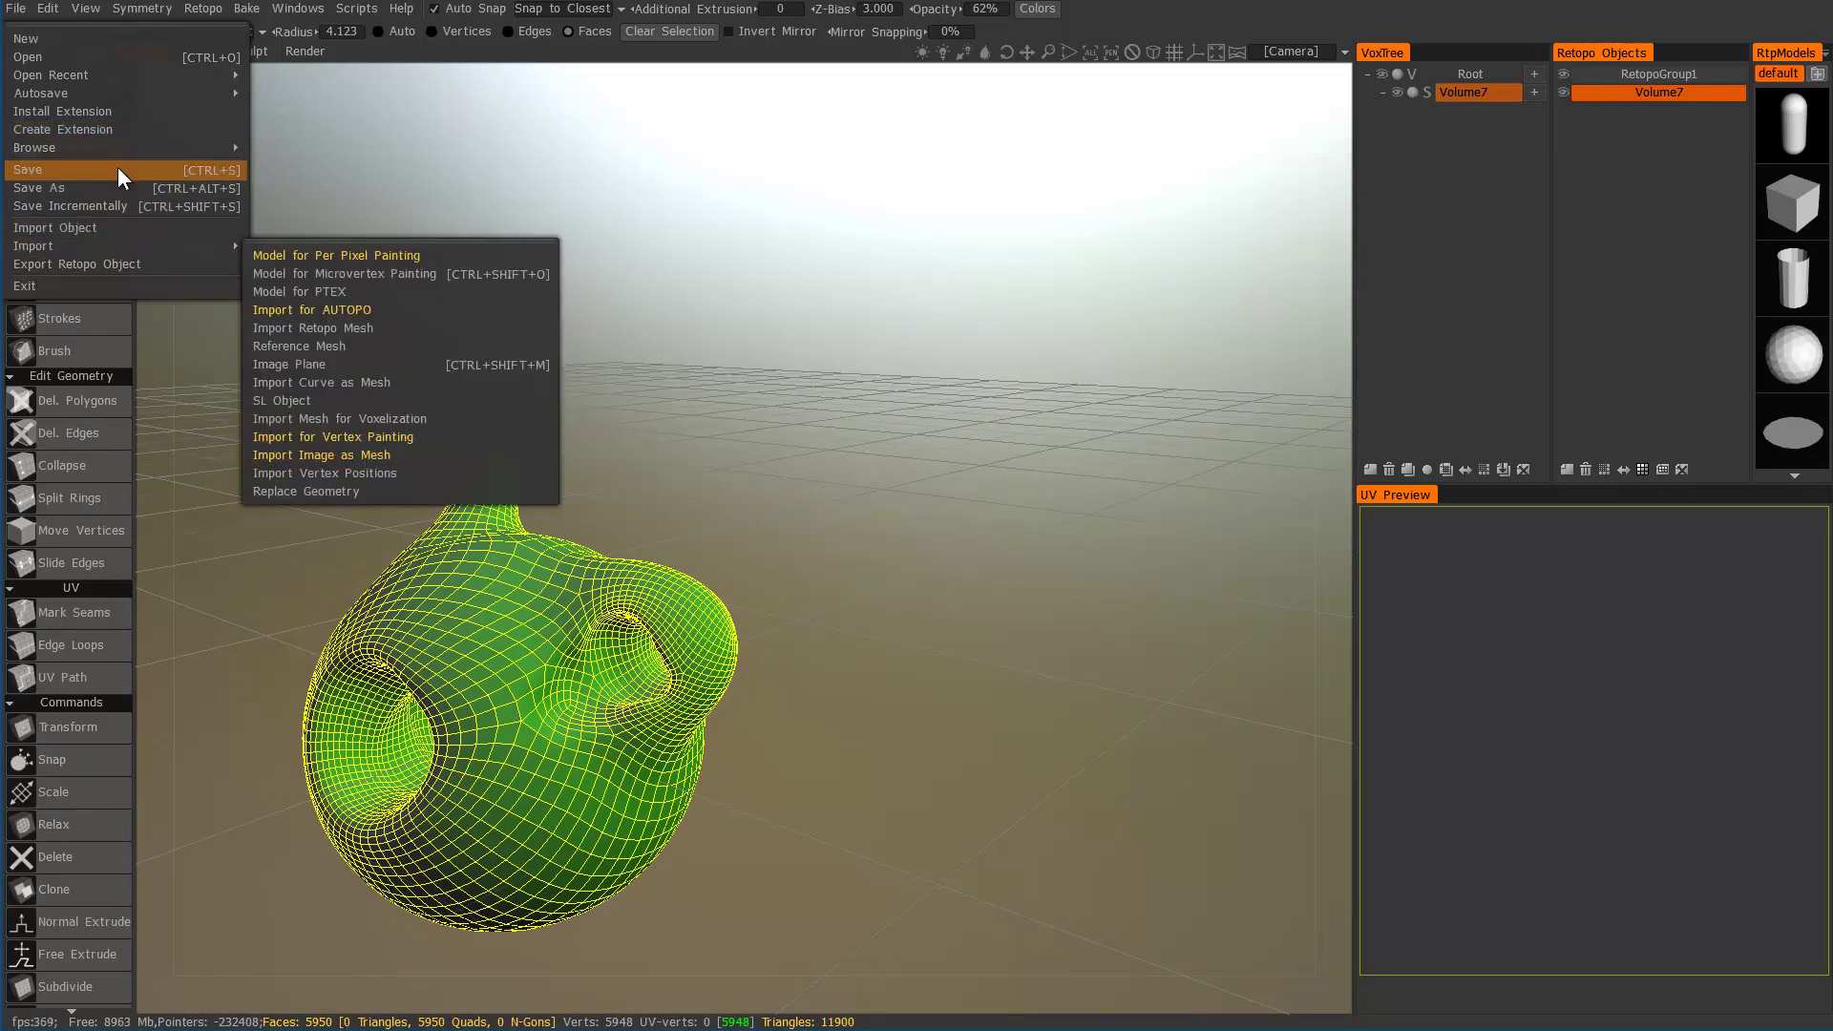
left_click(128, 262)
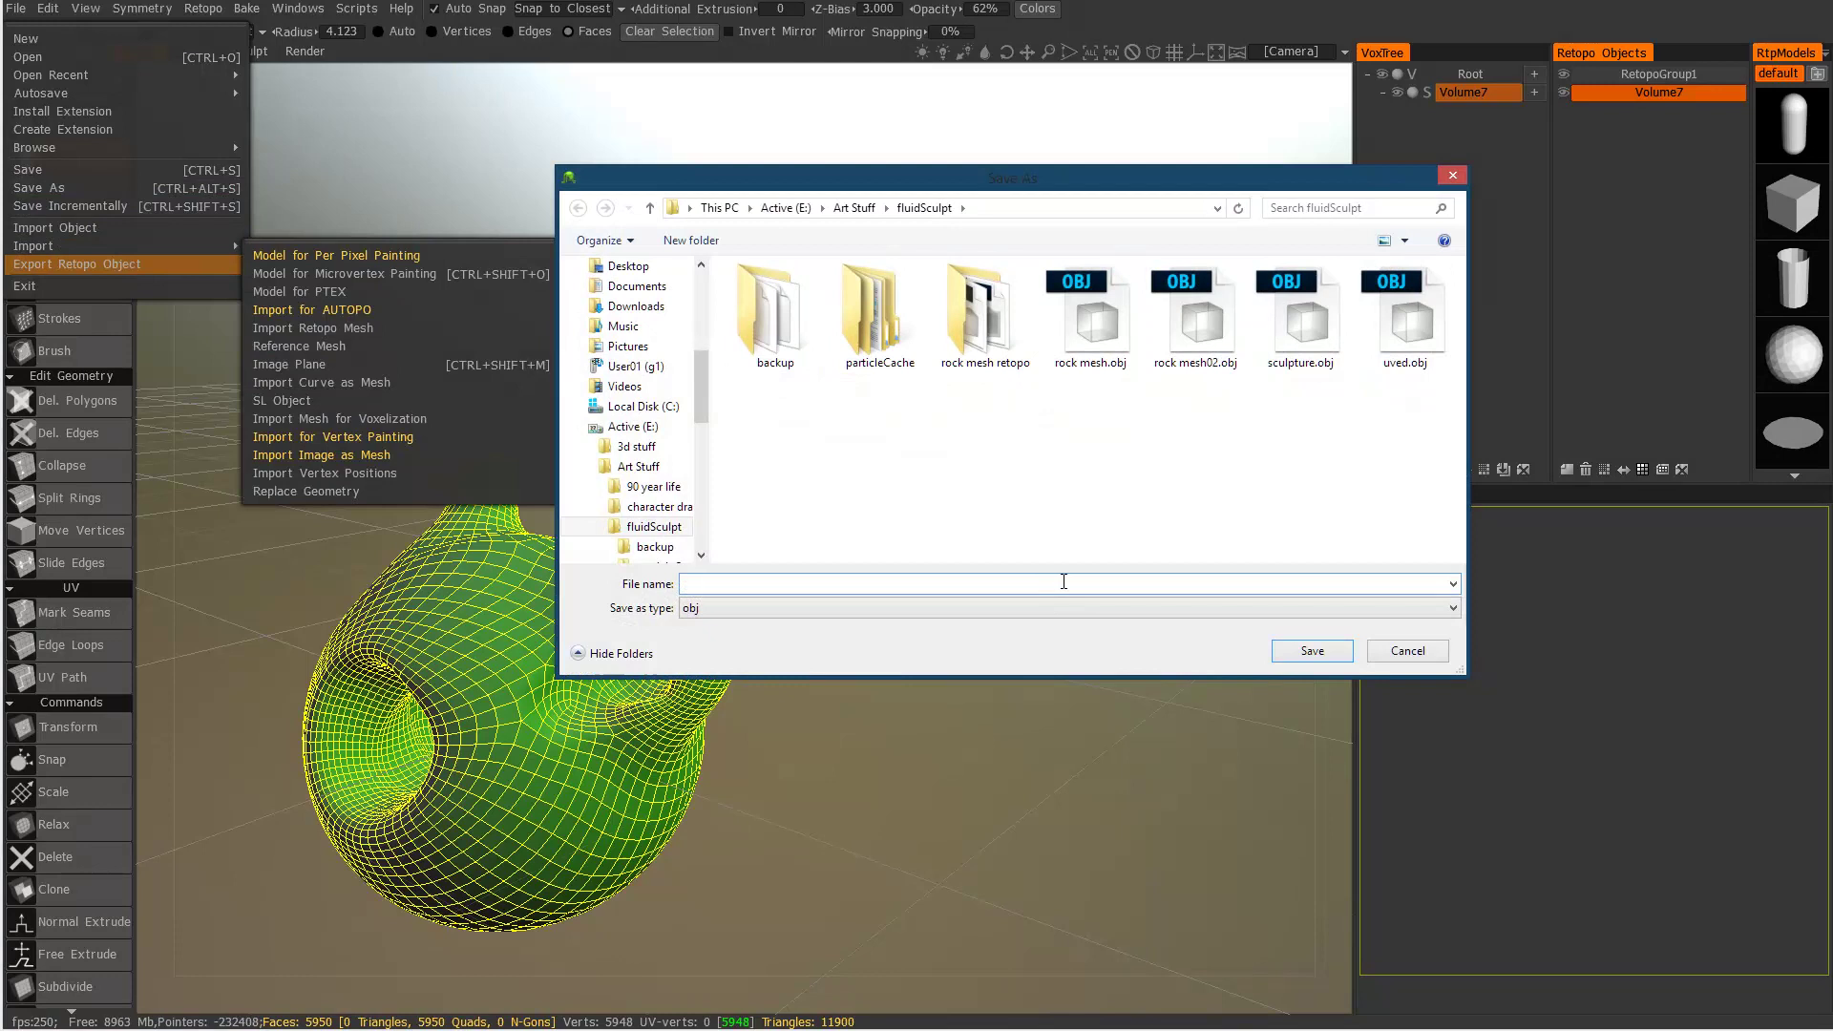
left_click(1301, 320)
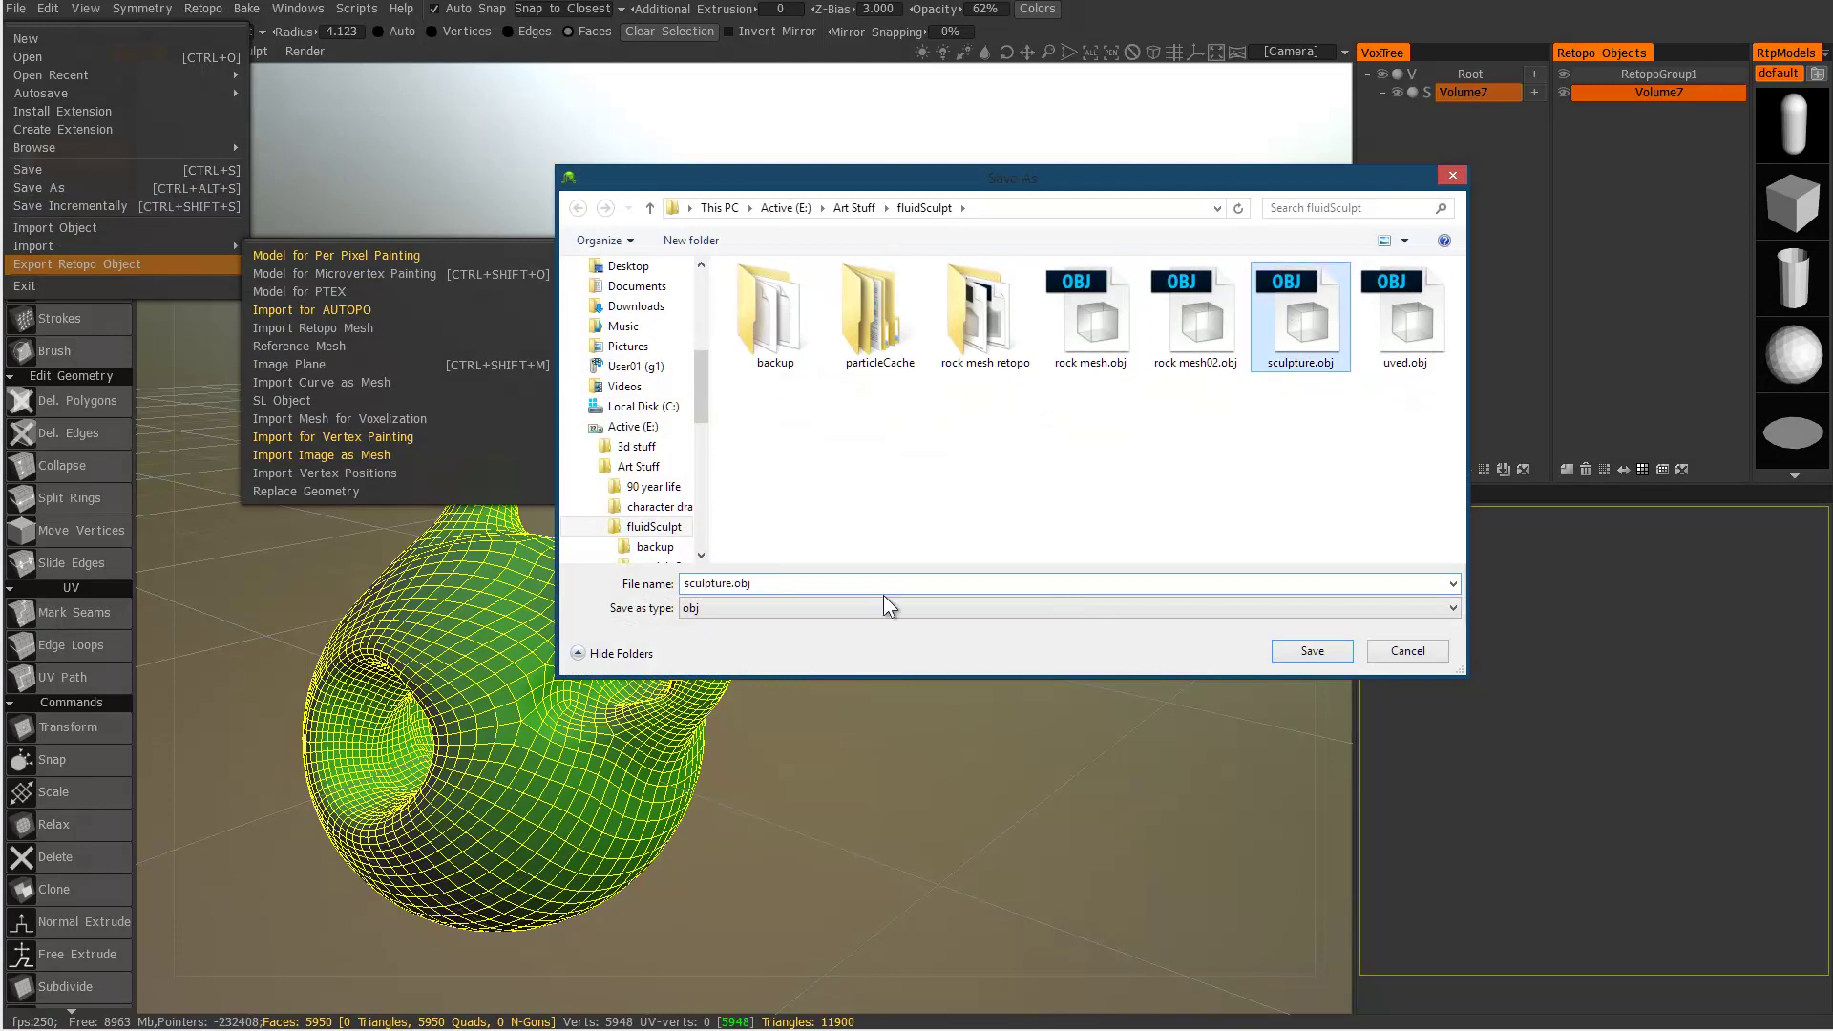
left_click(730, 584)
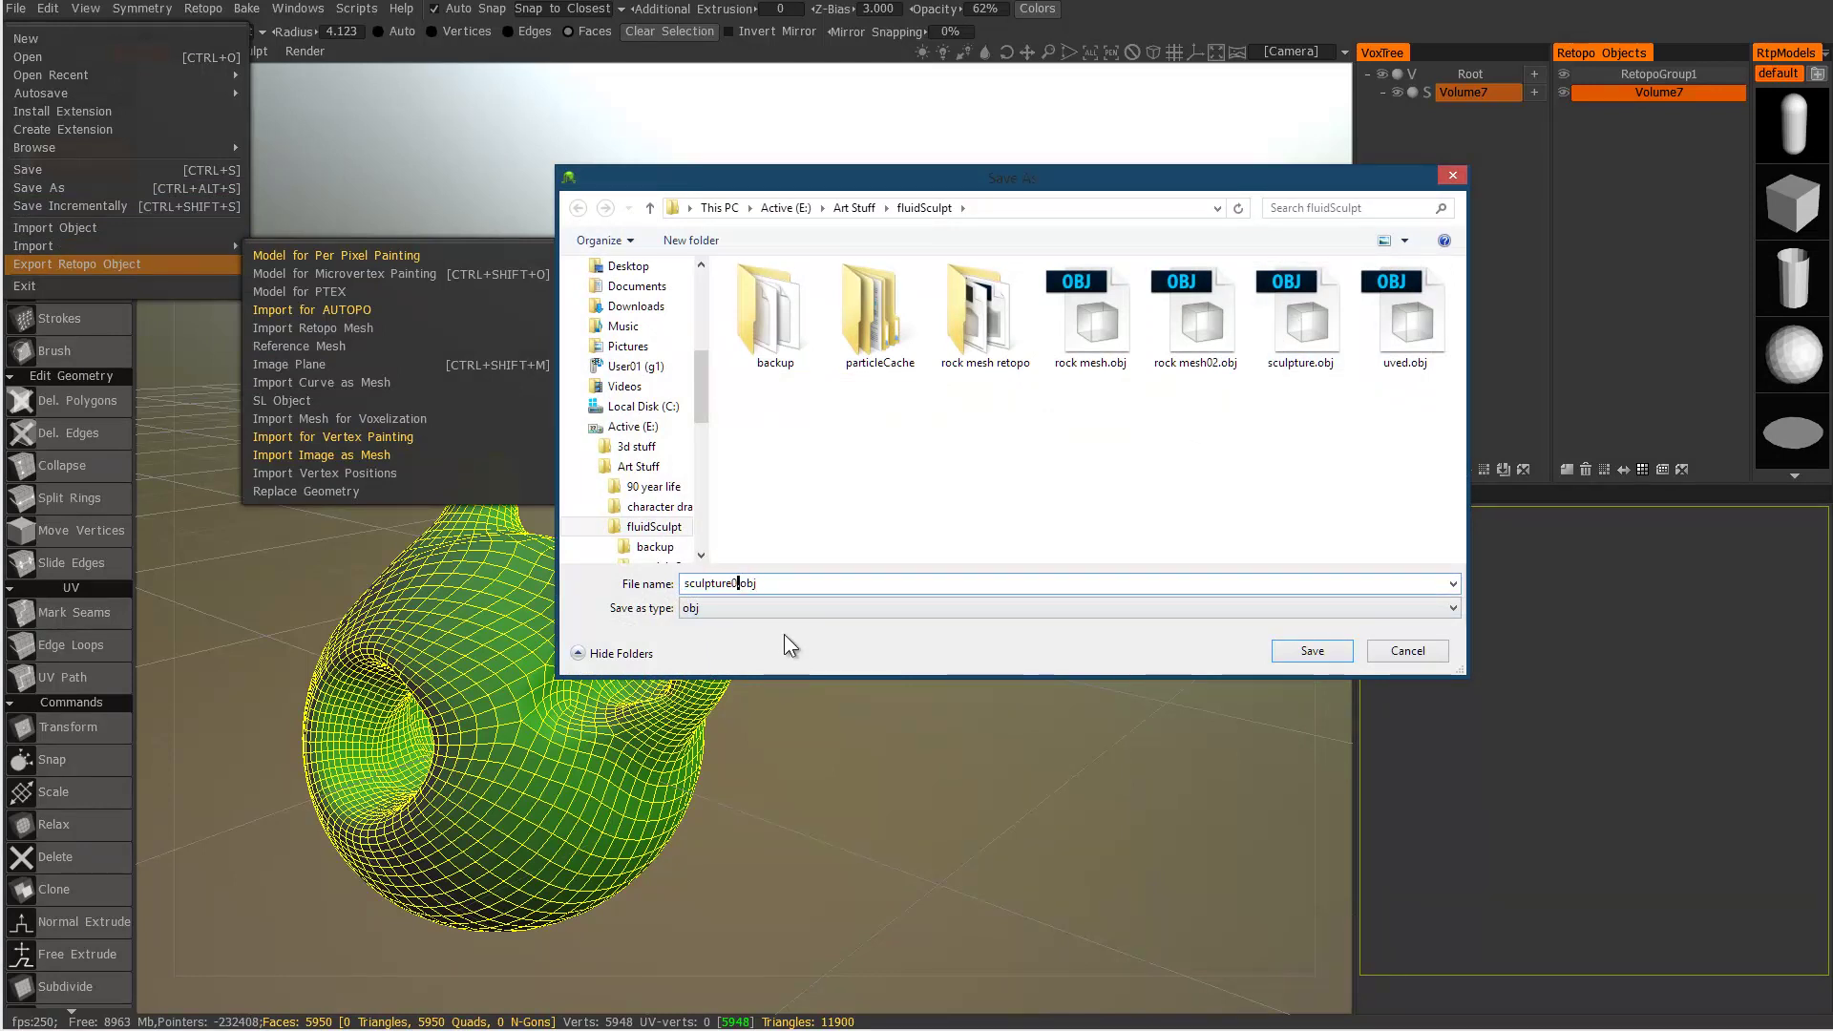
key("Return")
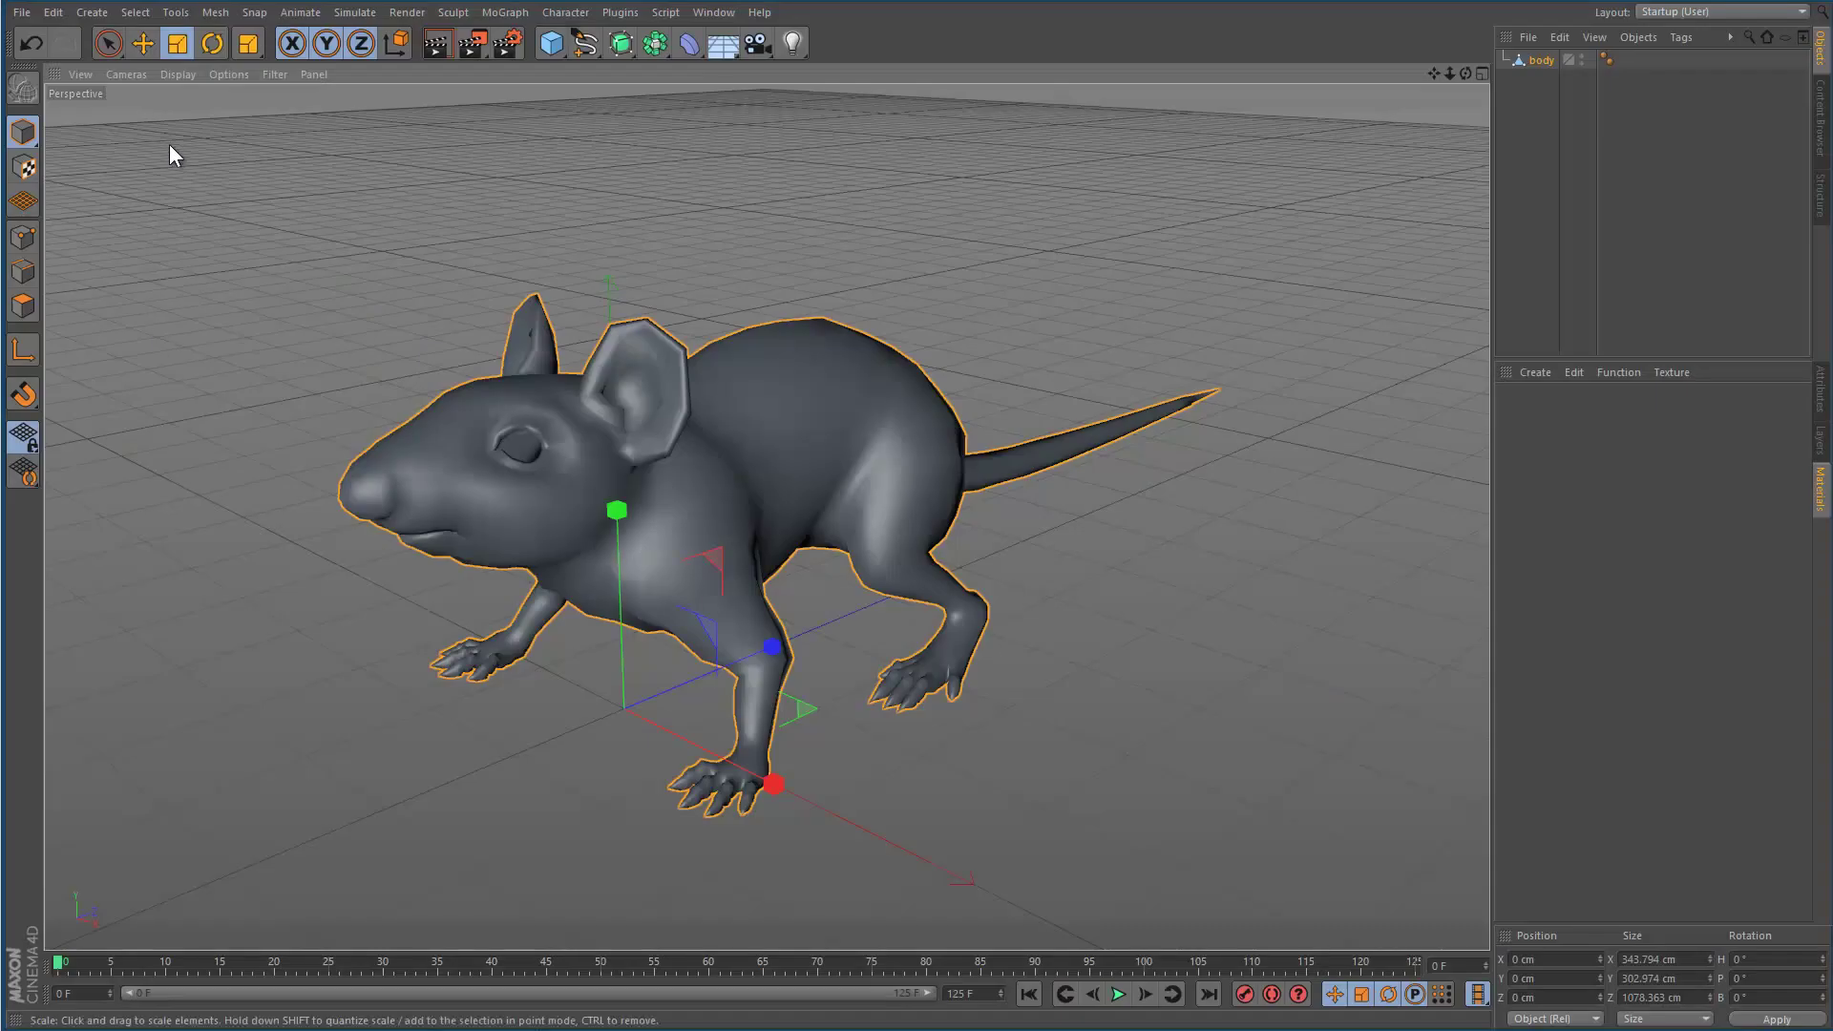
Step: In Cinema 4D, open sculpture02.obj from the fluidSculpt folder and accept the import settings
left_click(19, 12)
left_click(38, 59)
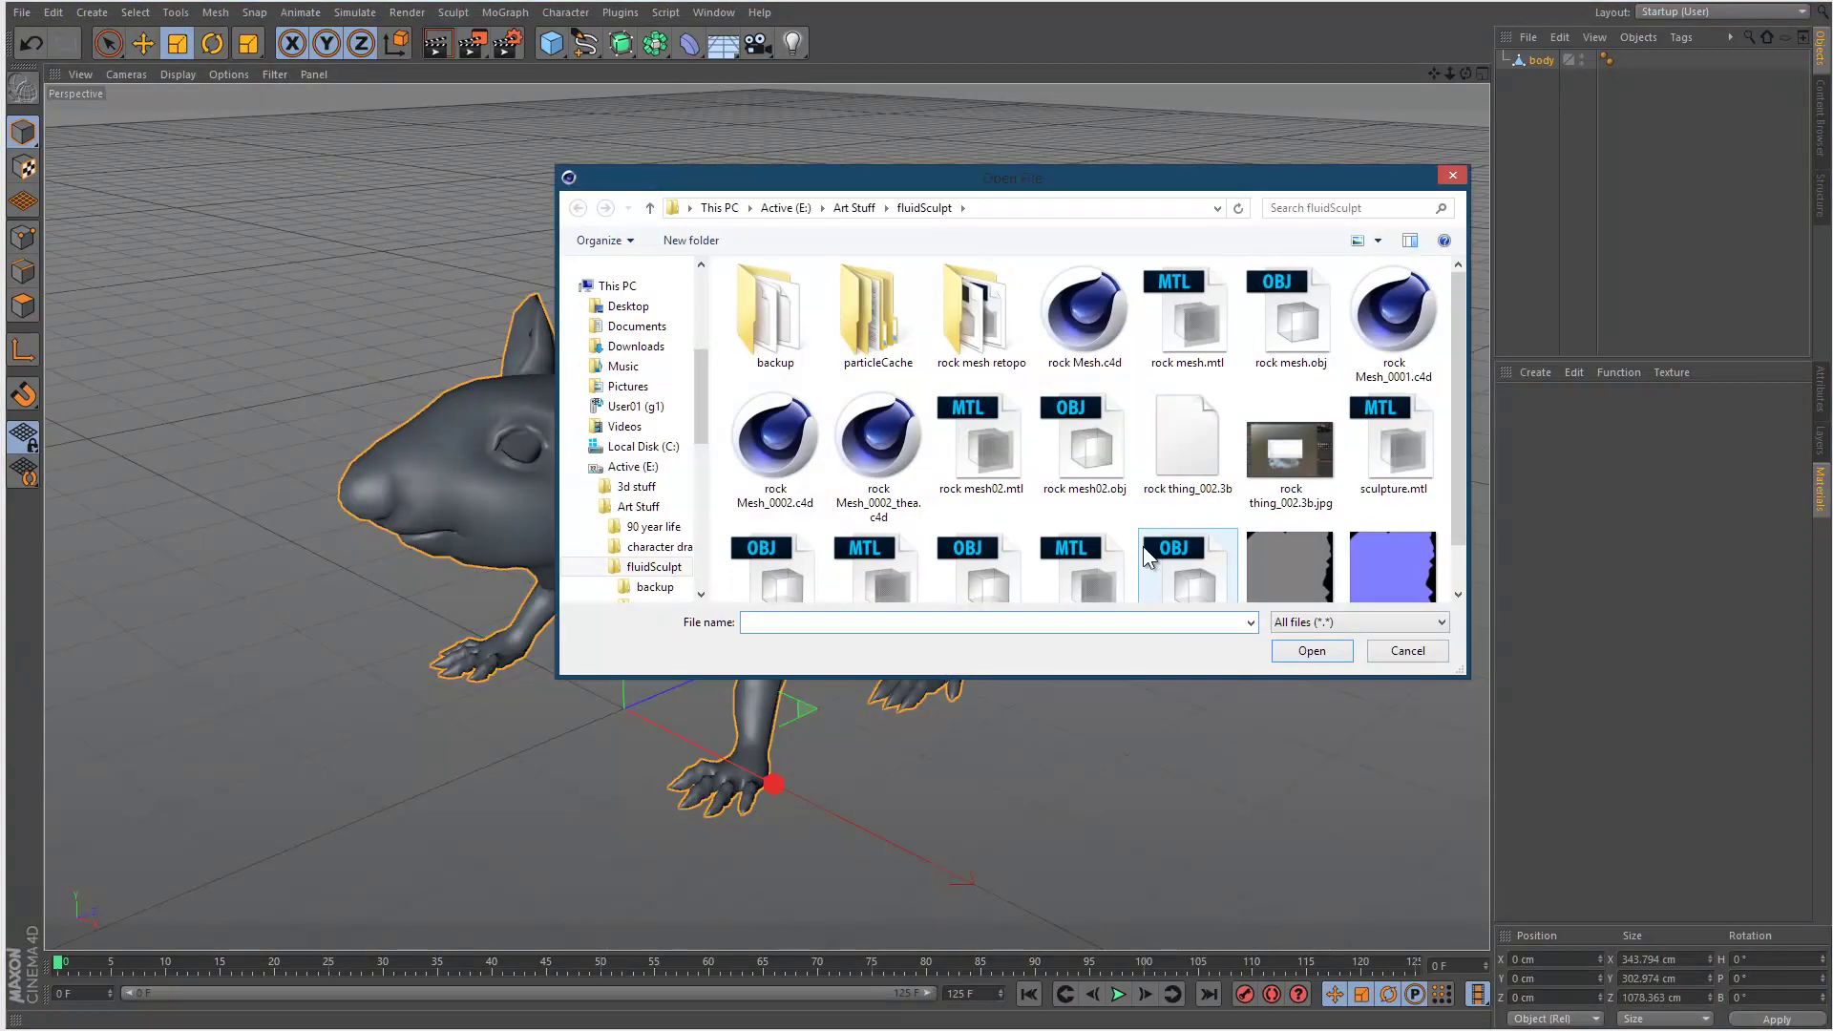
scroll(1107, 534, "down", 1)
left_click(873, 518)
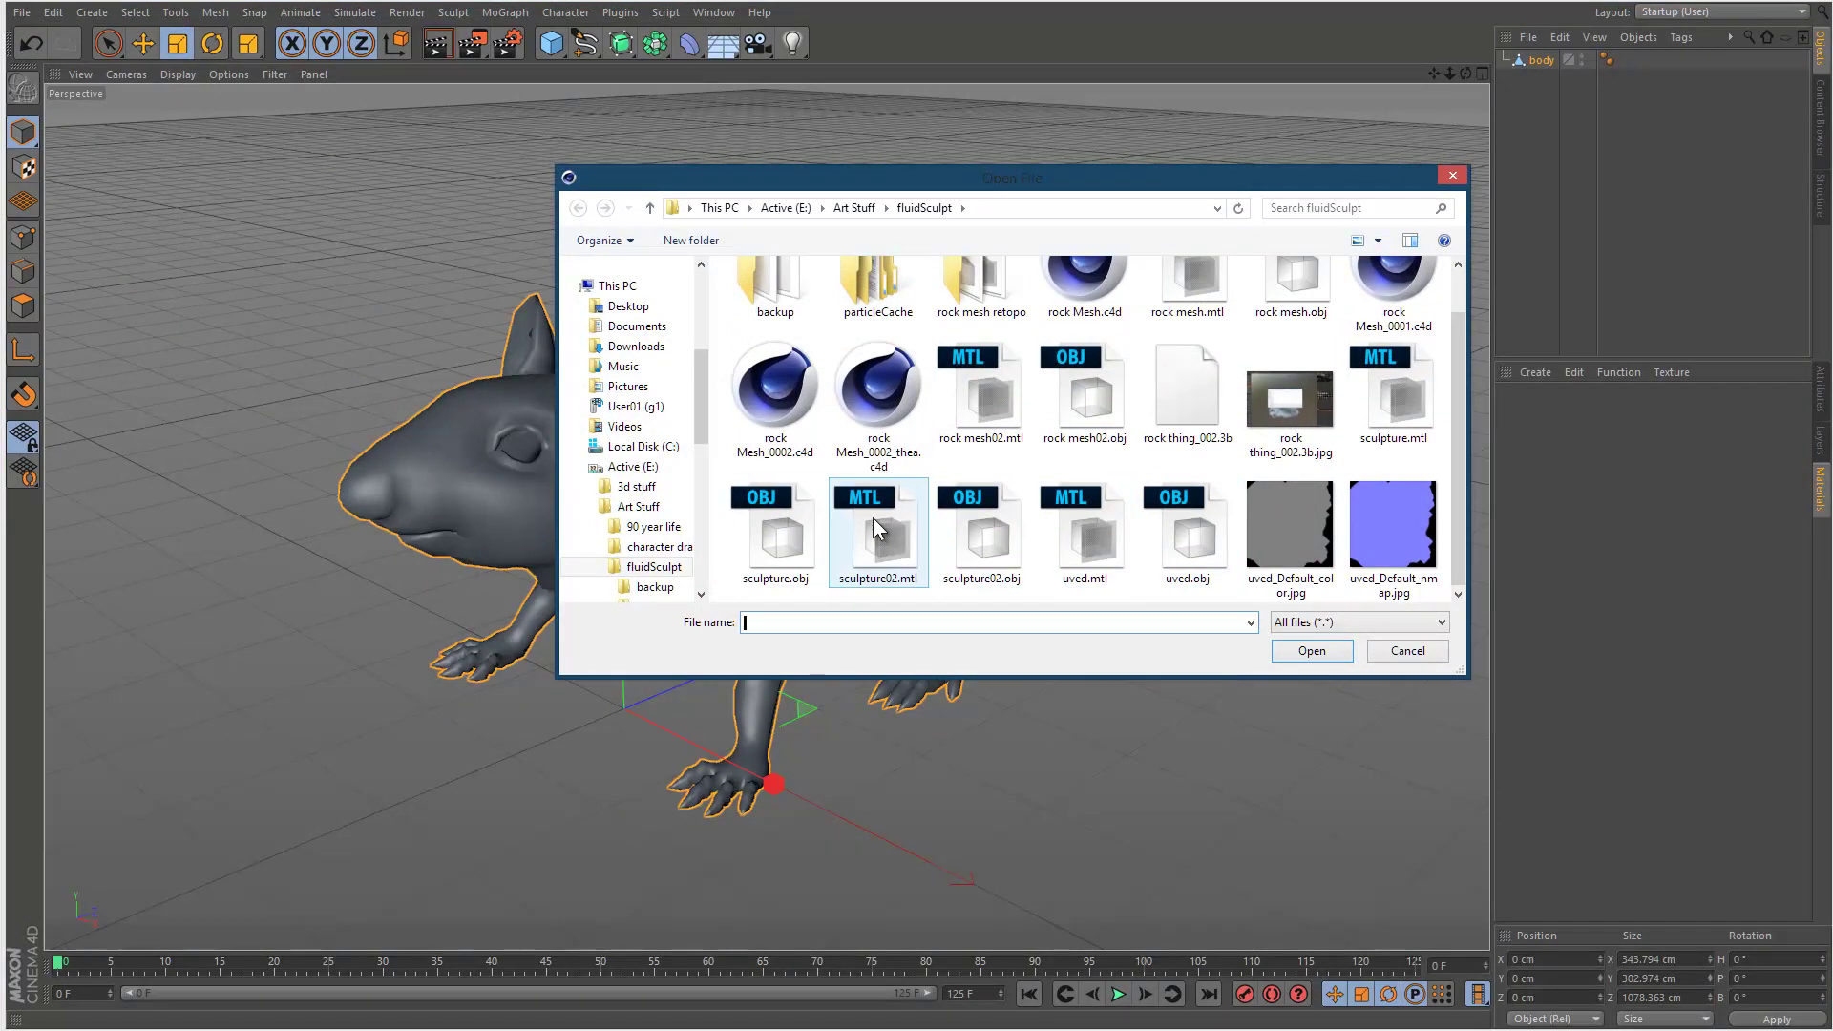
double_click(968, 522)
left_click(935, 690)
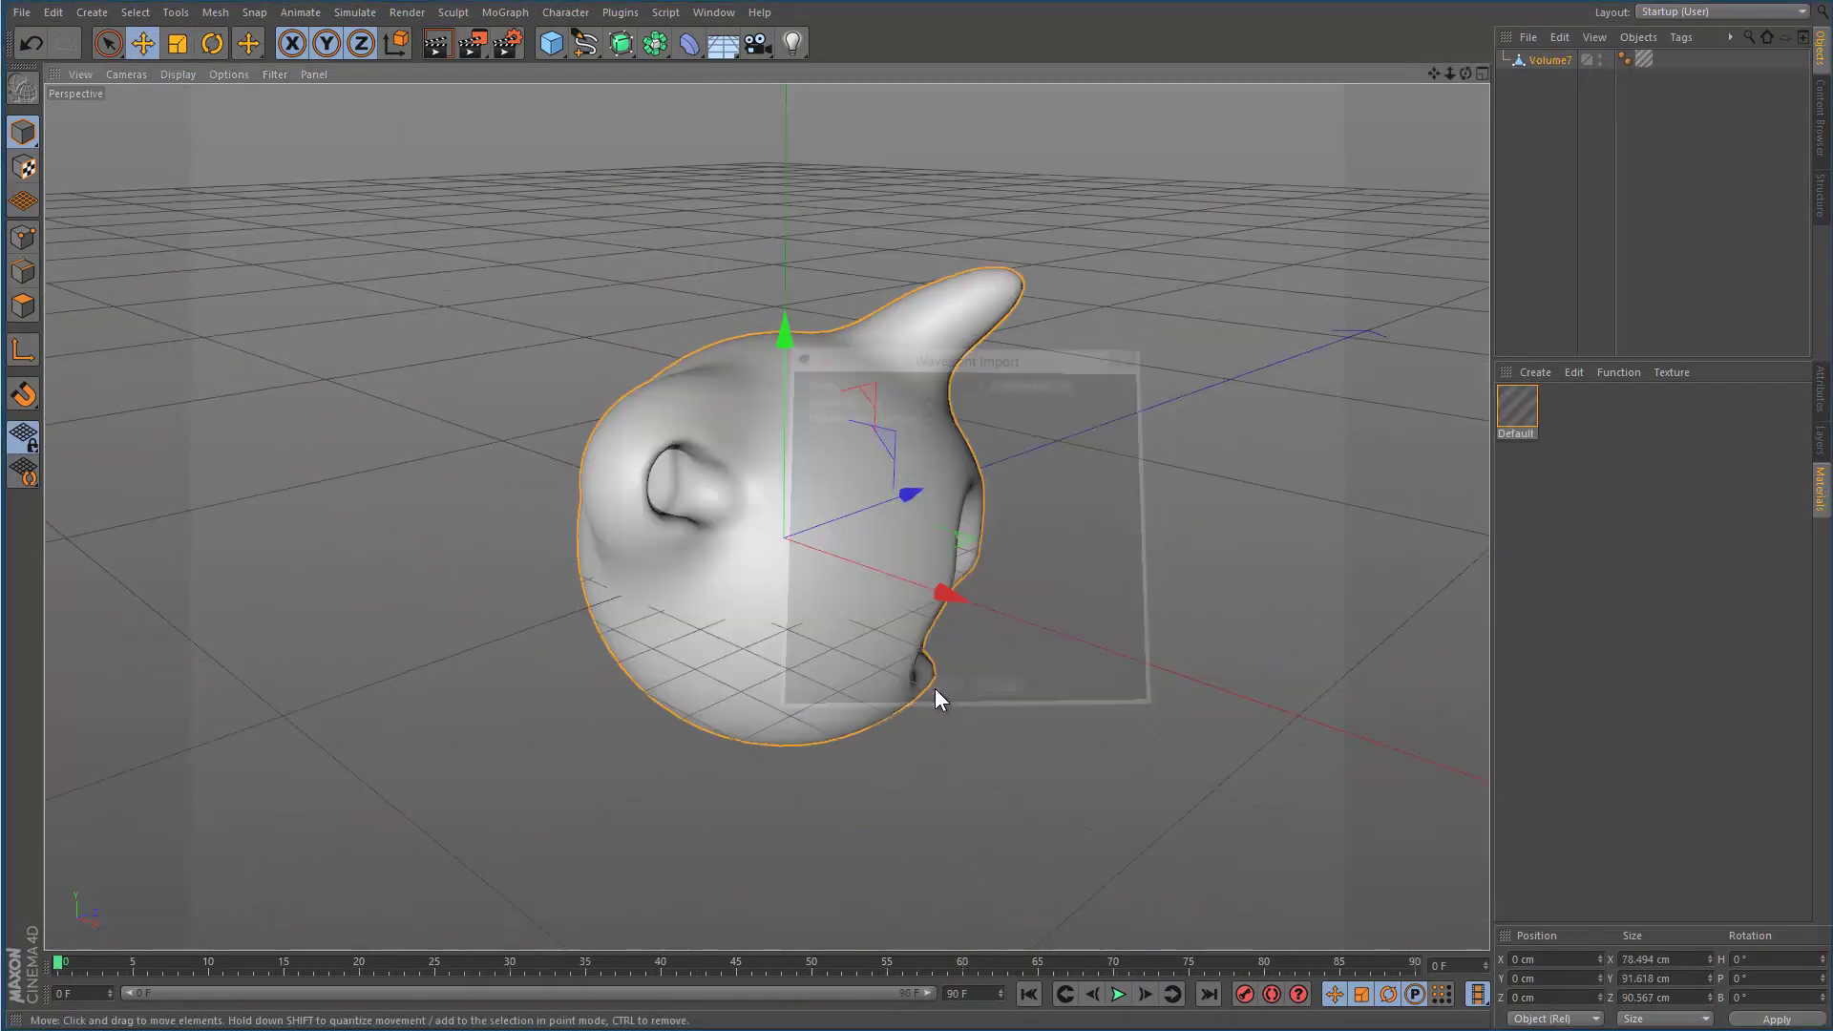
Step: Check the imported mesh's topology with shading plus lines, and return to plain Gouraud shading
mouse_move(875, 542)
left_mouse_down("alt")
mouse_move(397, 454)
mouse_move(811, 472)
left_mouse_up("alt")
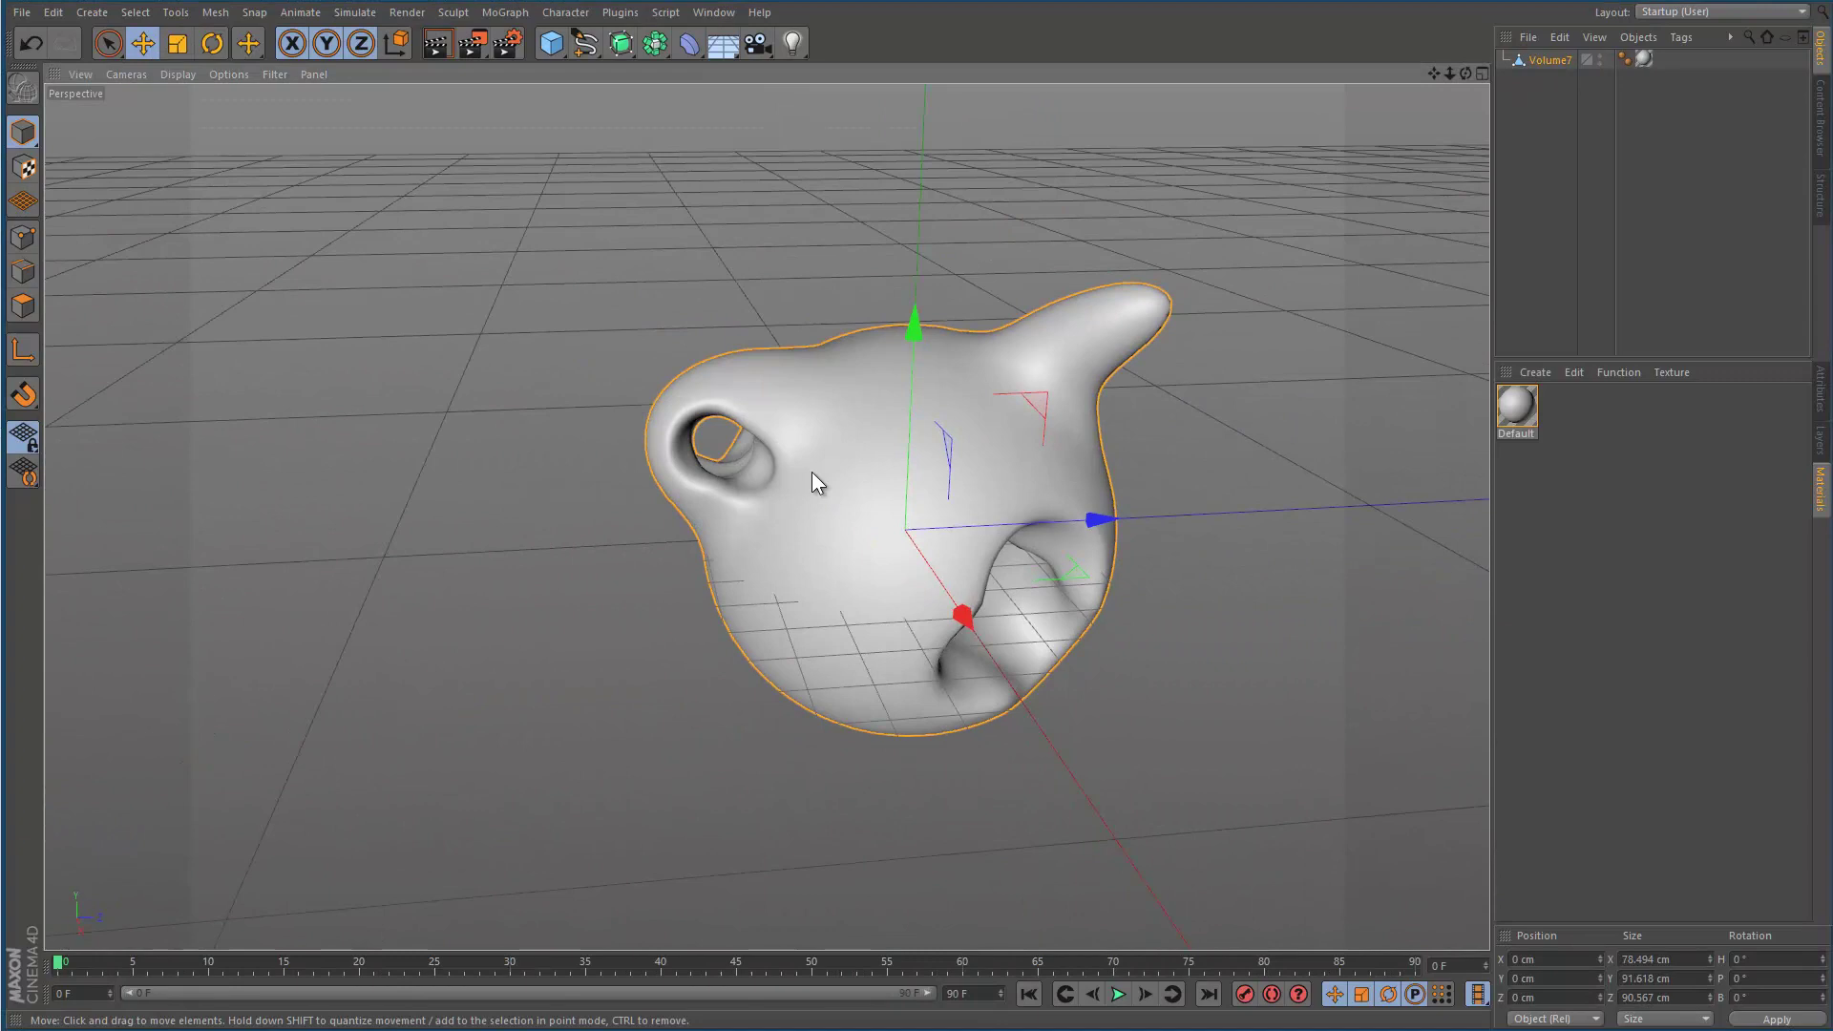
key("n")
key("b")
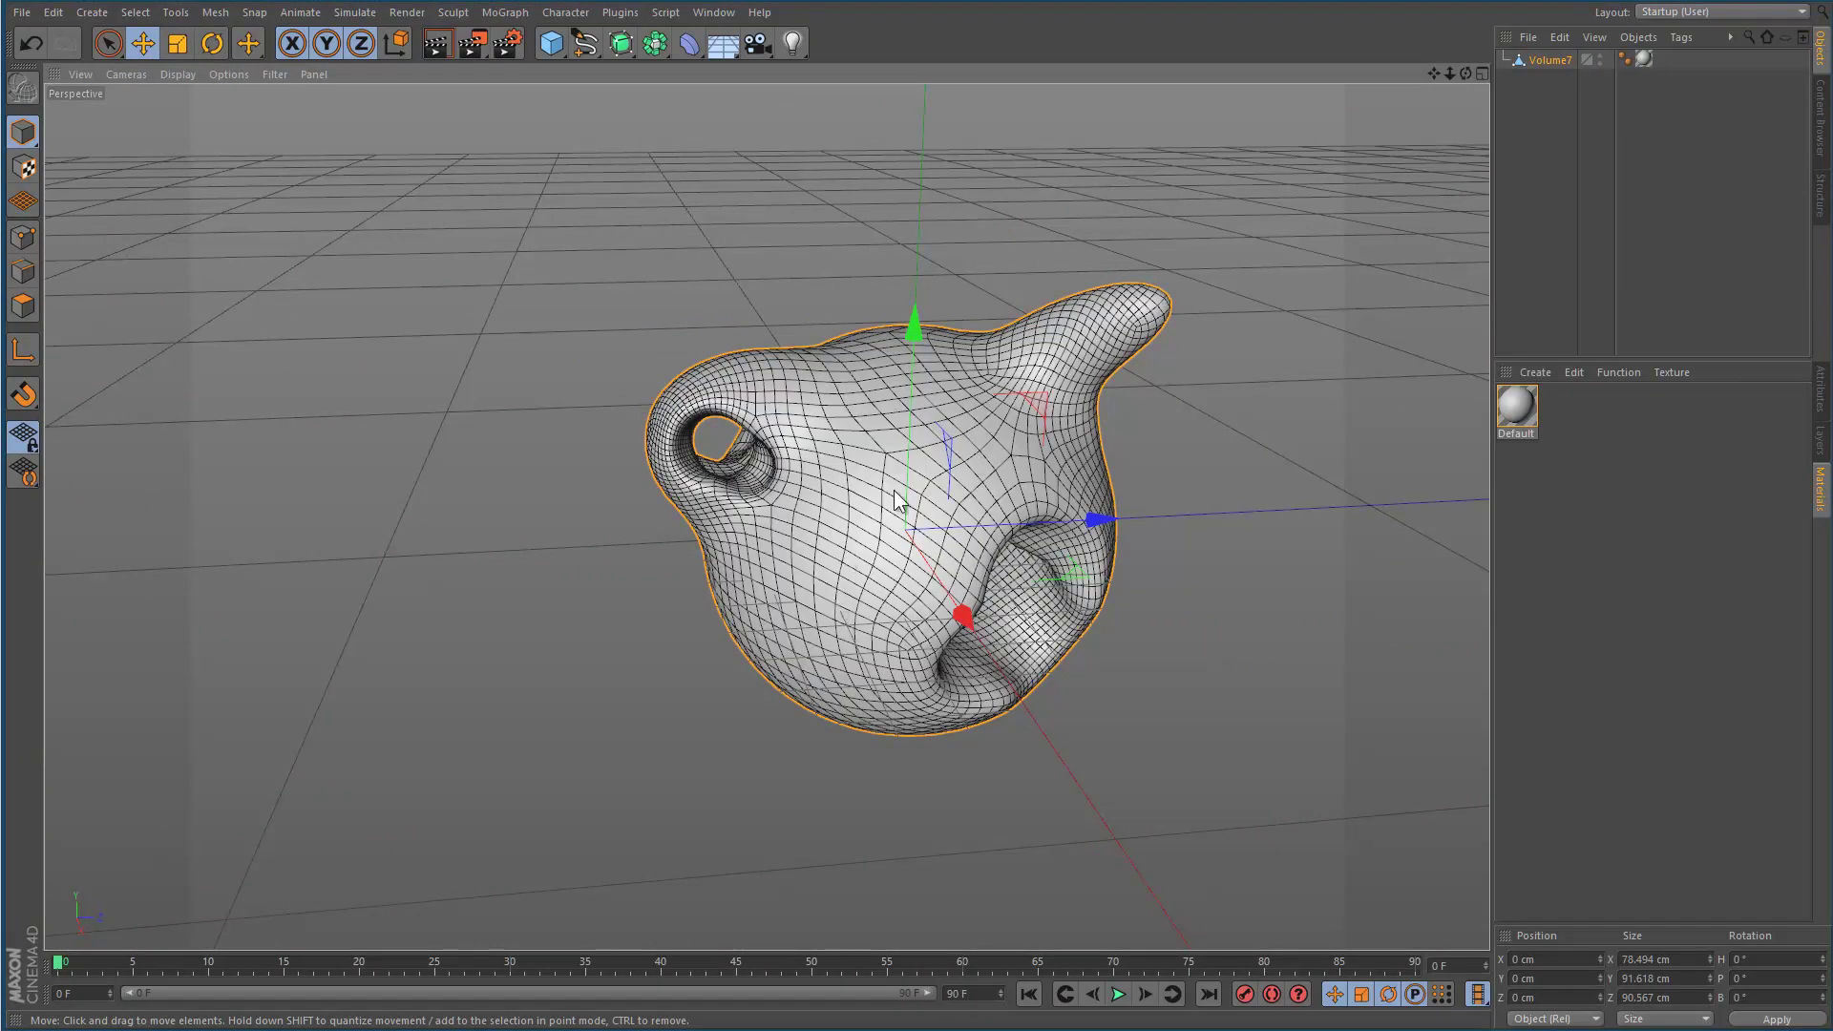
key("n")
key("a")
Step: Place the imported mesh under a Subdivision Surface and inspect the smoothed holes and horn
left_click_drag(816, 447, 748, 208, "alt")
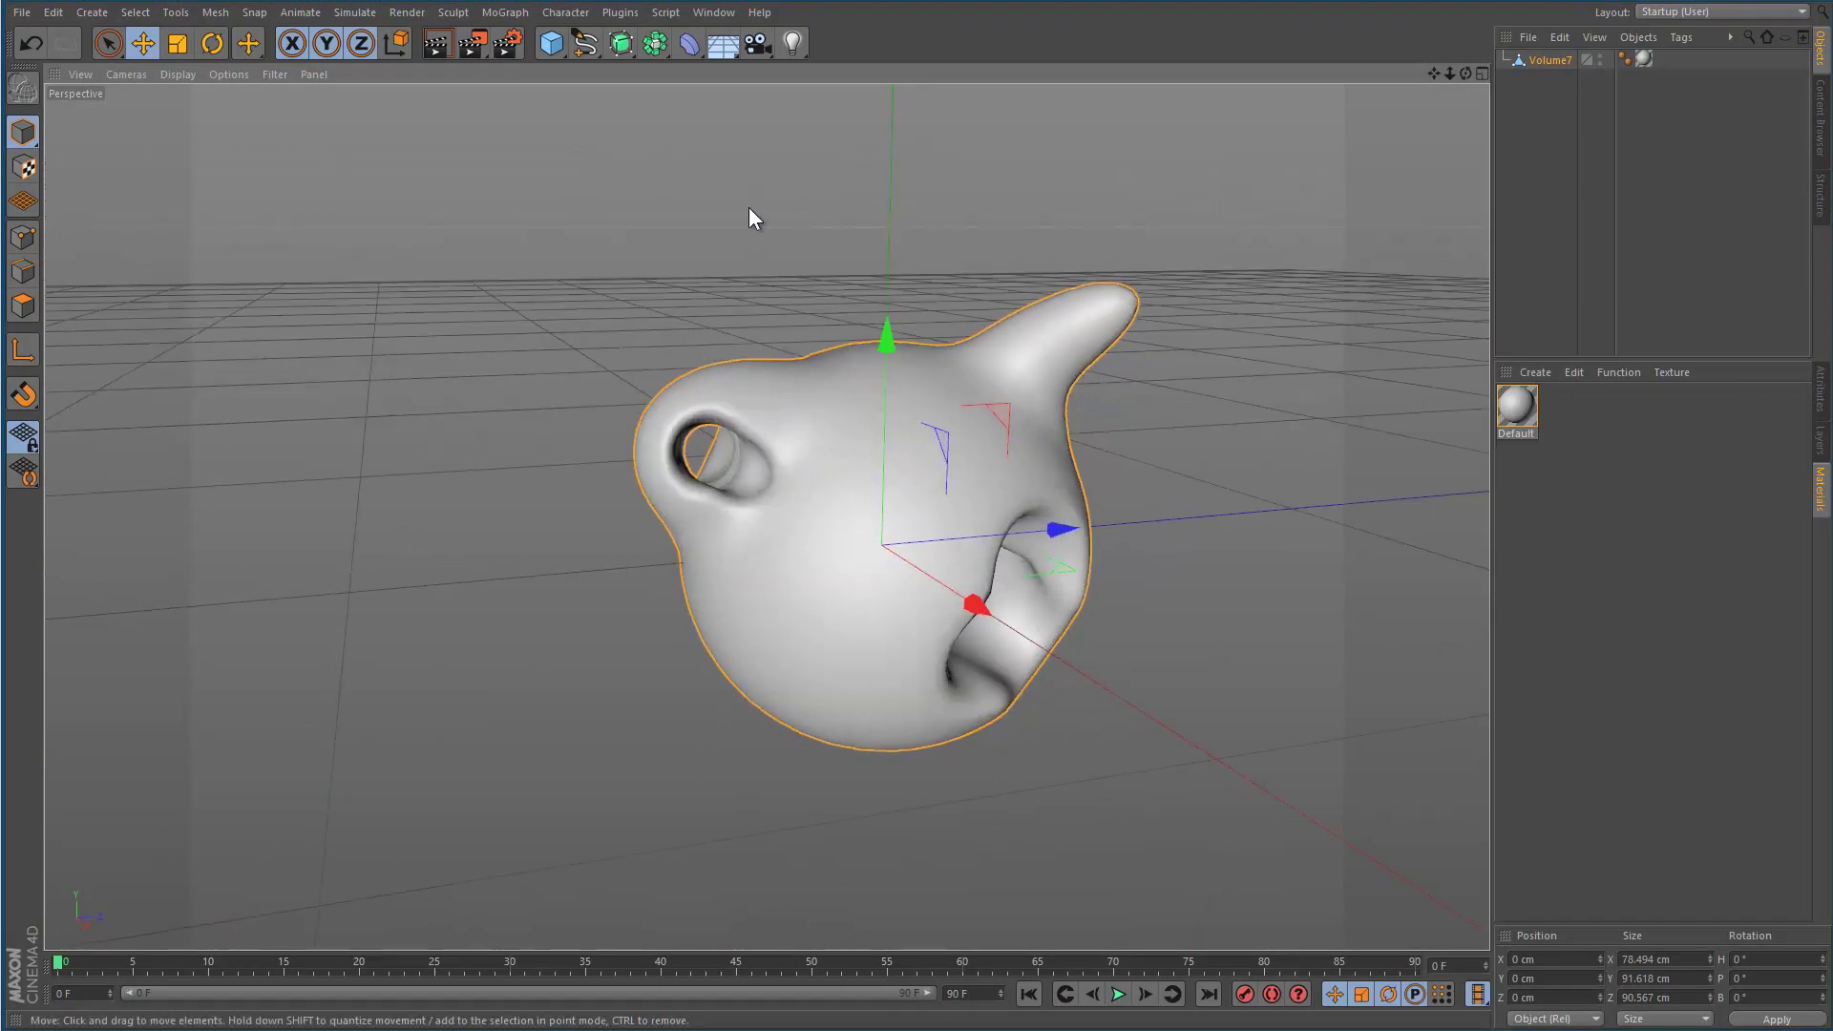
left_click(623, 42)
right_click_drag(714, 430, 926, 380, "alt")
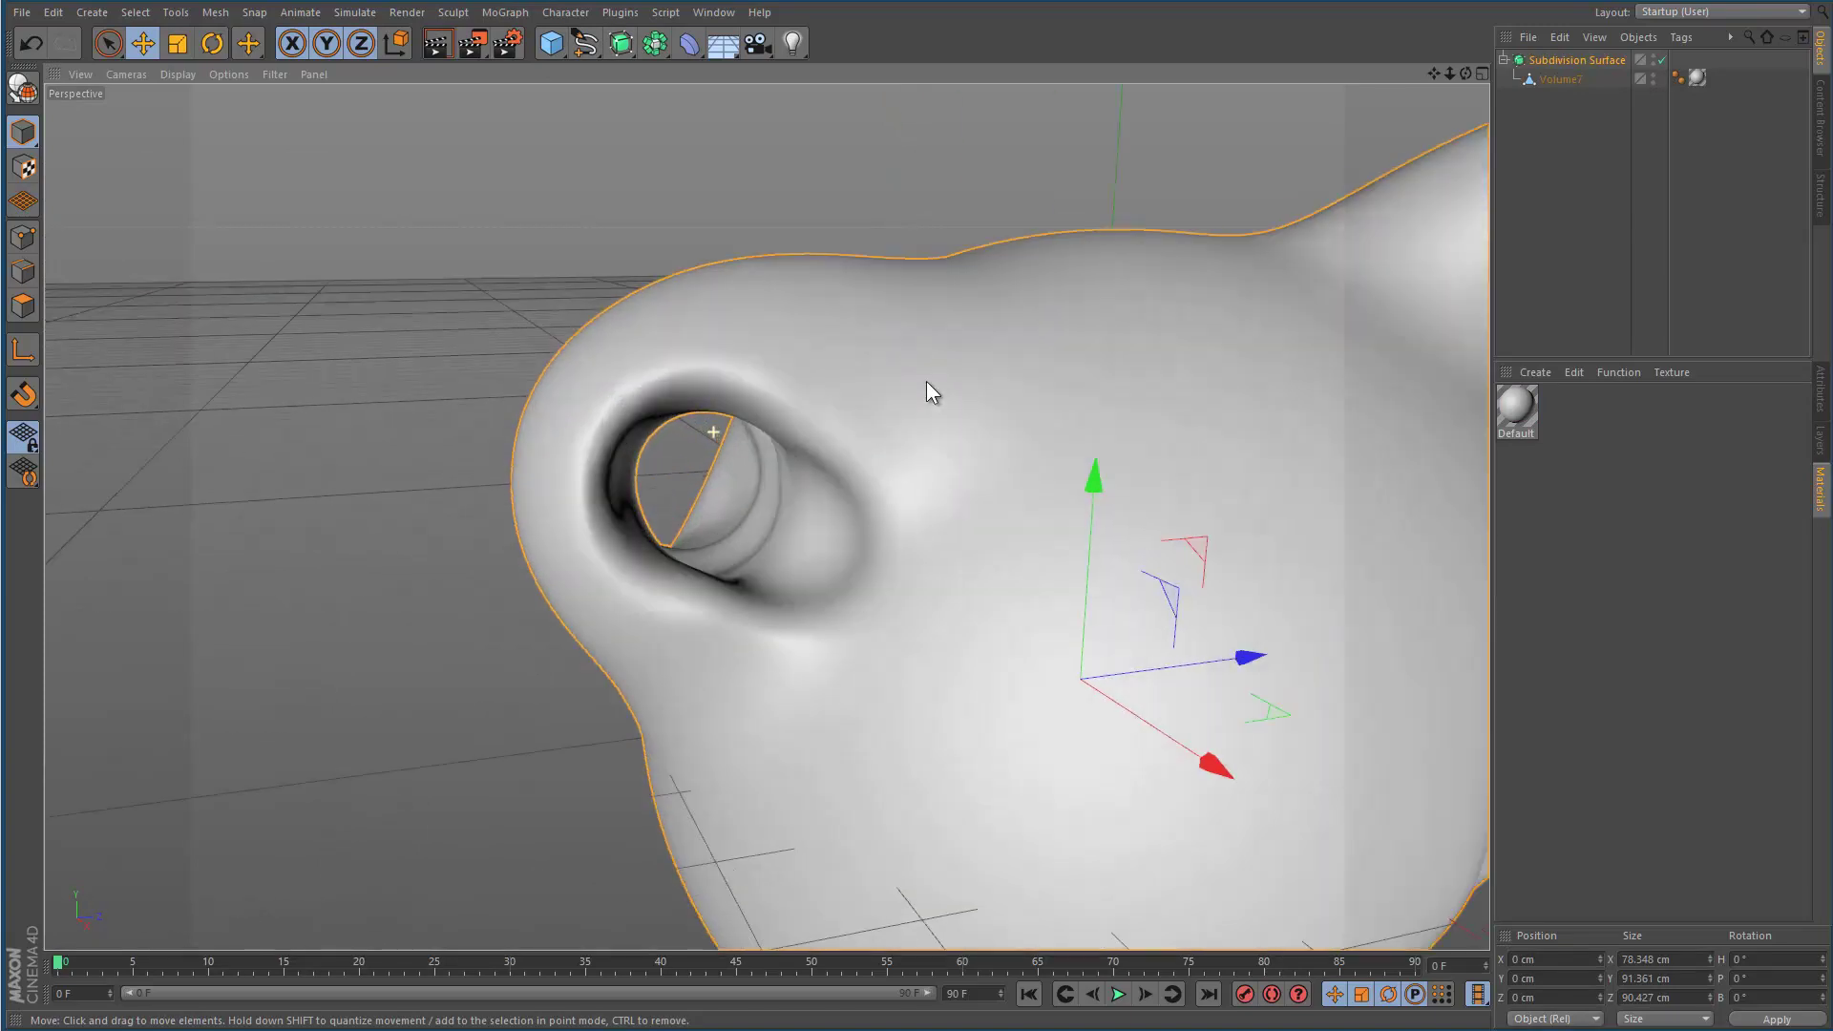
mouse_move(783, 378)
left_mouse_down("alt")
mouse_move(1315, 336)
mouse_move(867, 387)
left_mouse_up("alt")
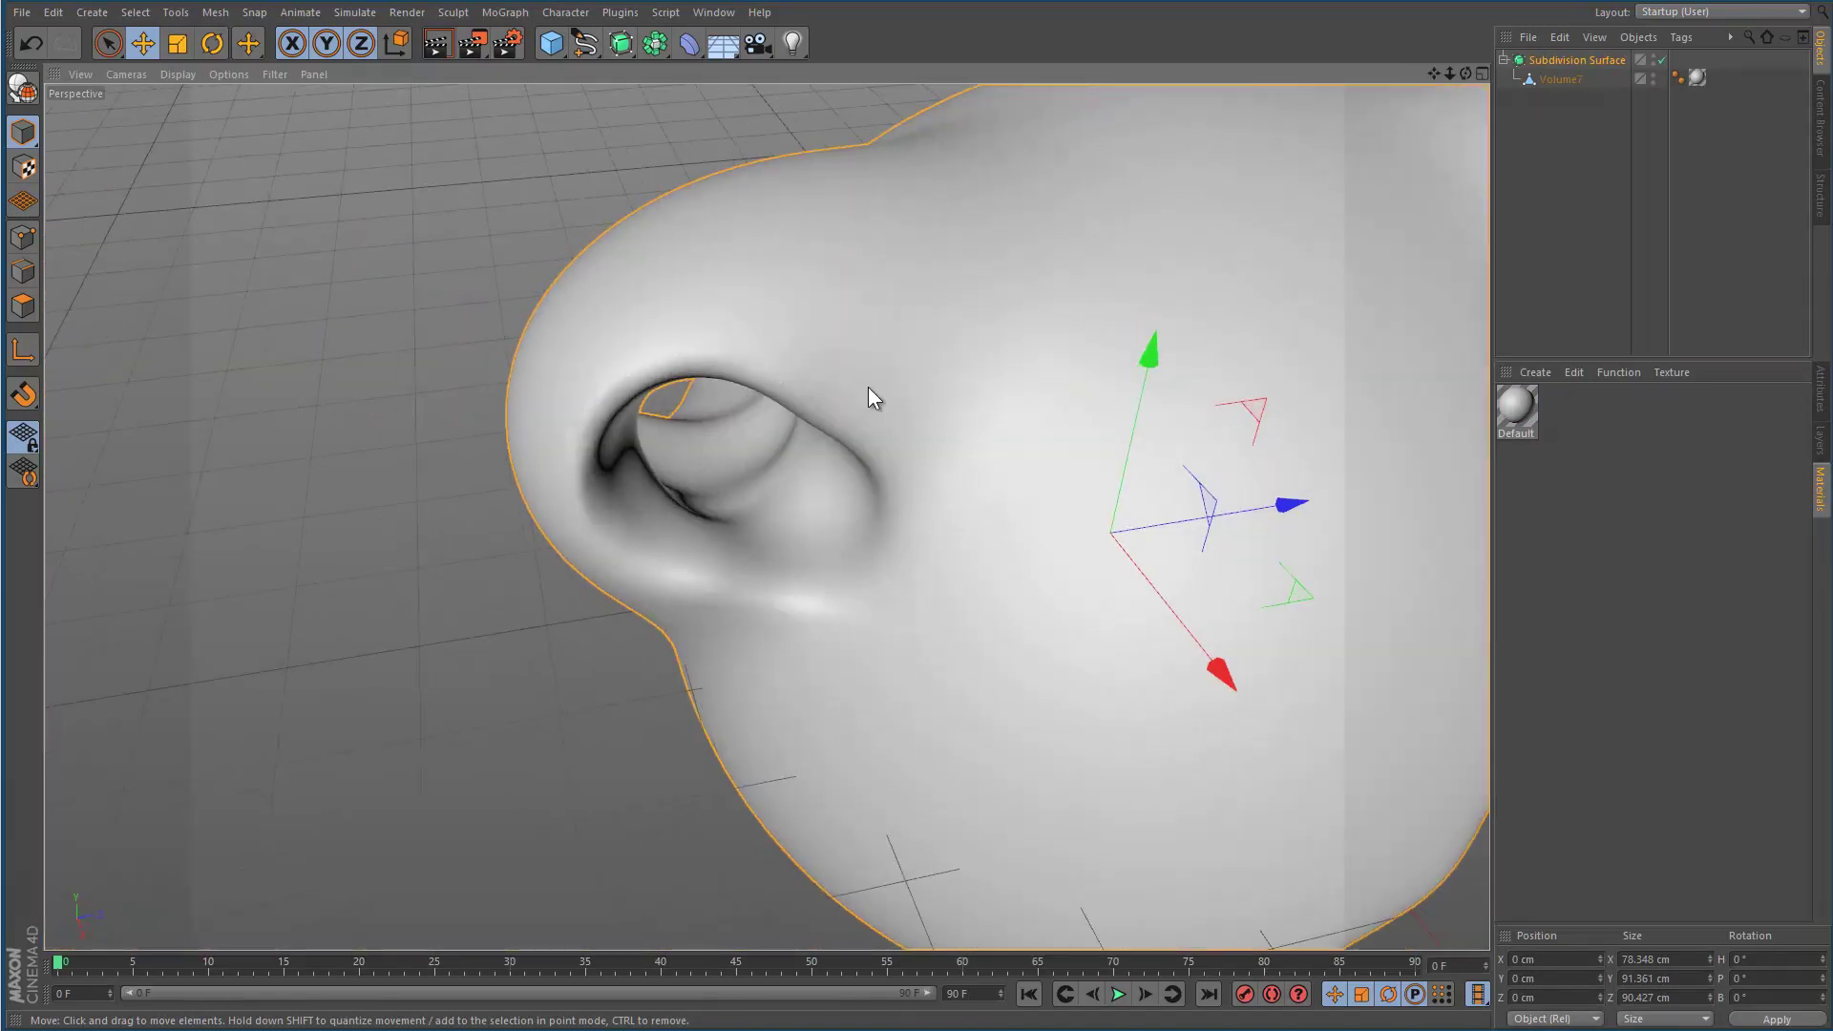
scroll(944, 386, "down", 4)
middle_click_drag(1035, 428, 702, 637, "alt")
left_click_drag(704, 637, 713, 393, "alt")
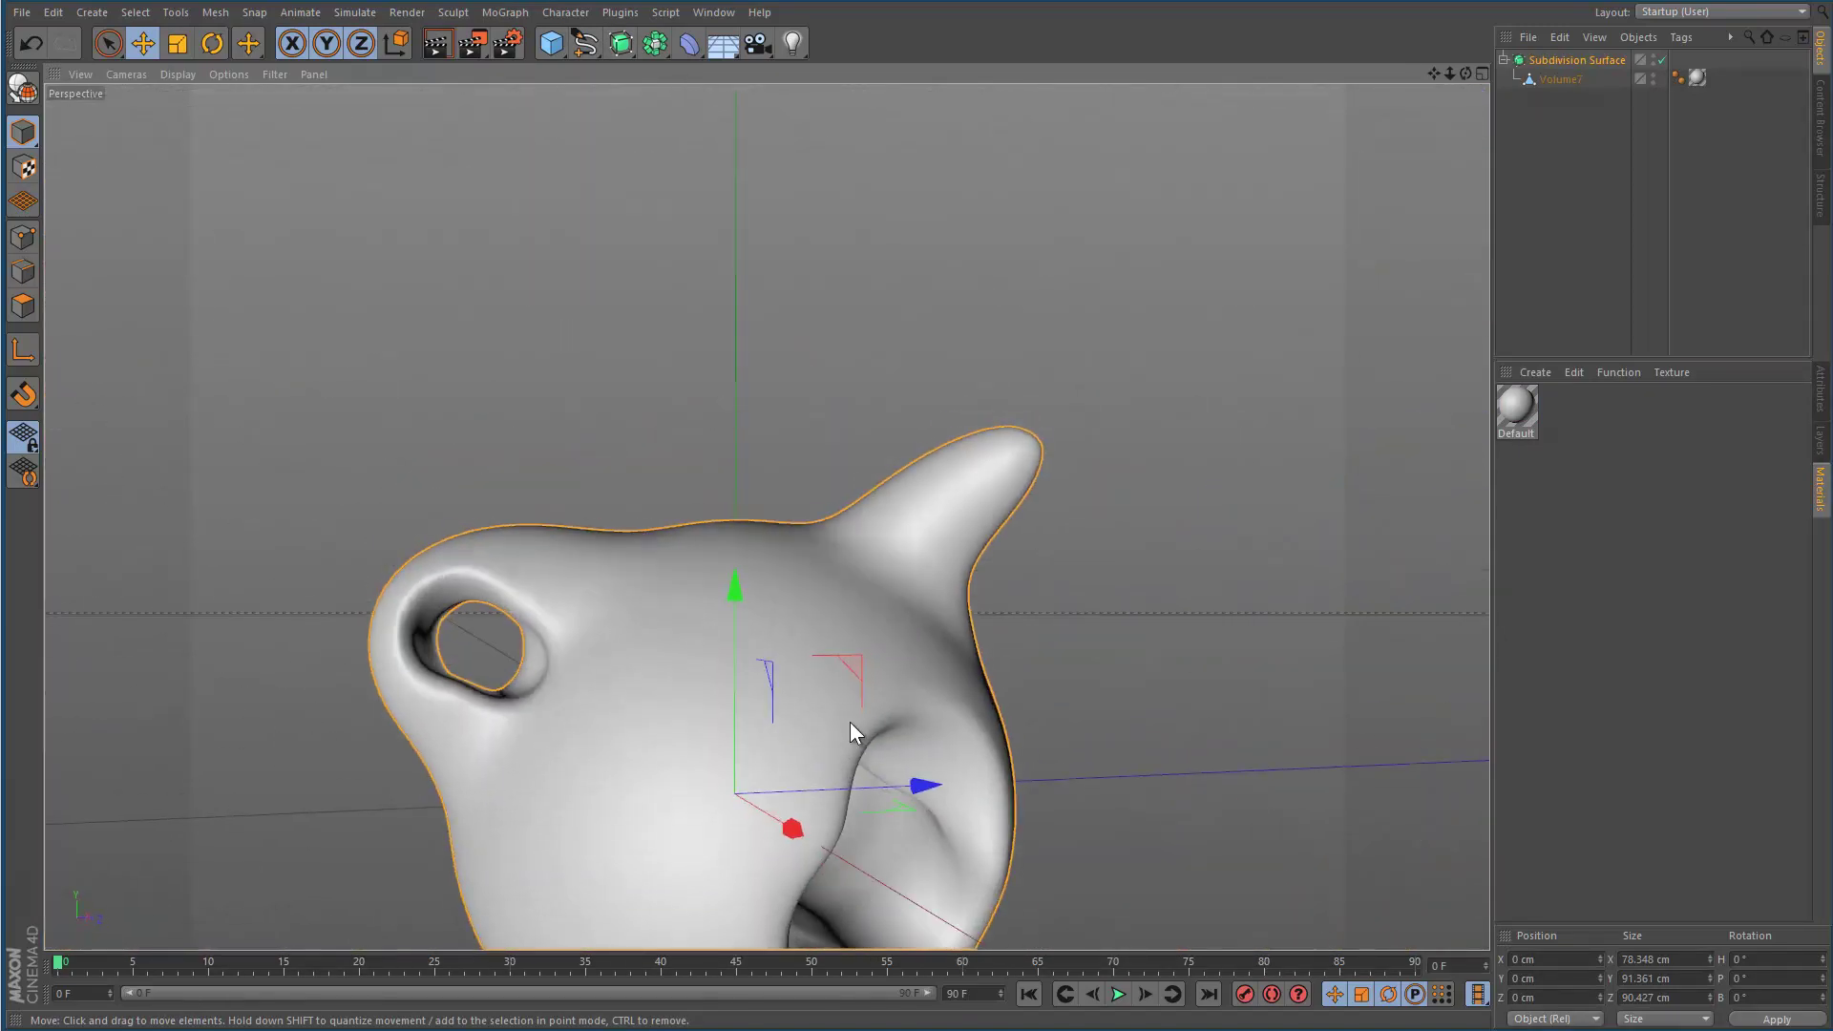
left_click_drag(849, 722, 829, 483, "alt")
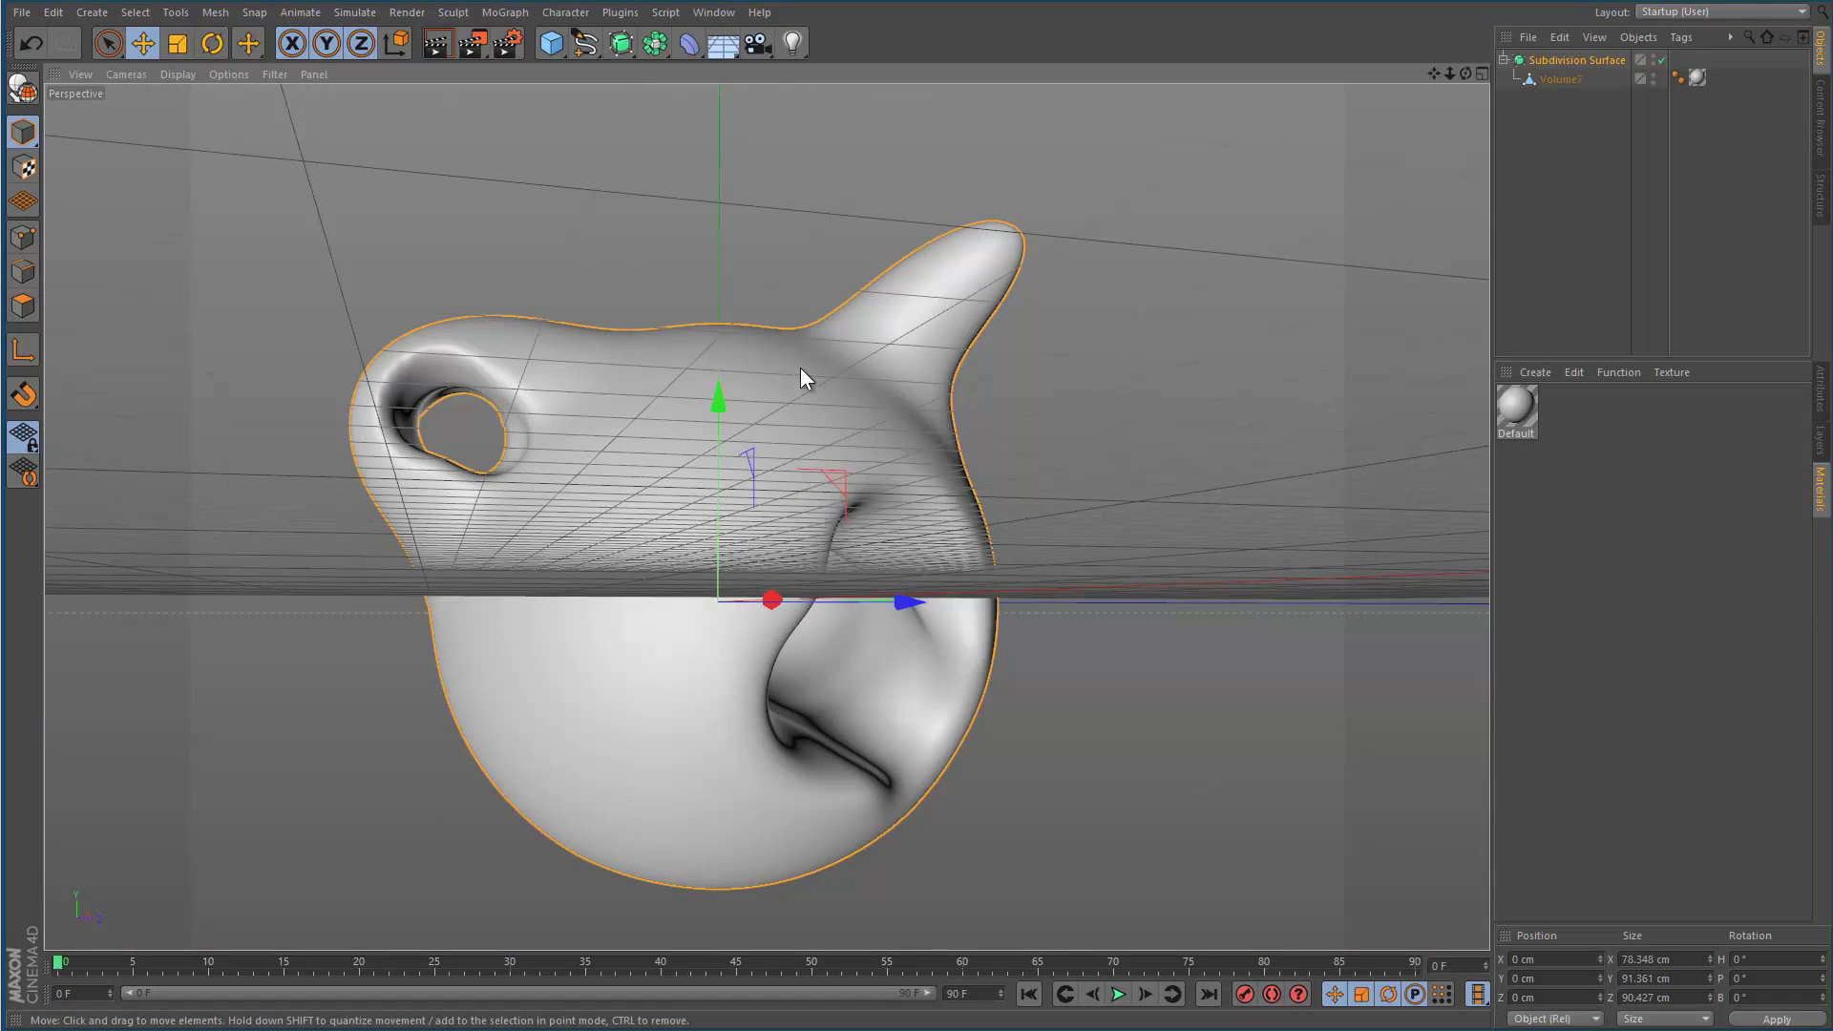
left_click_drag(800, 368, 683, 501, "alt")
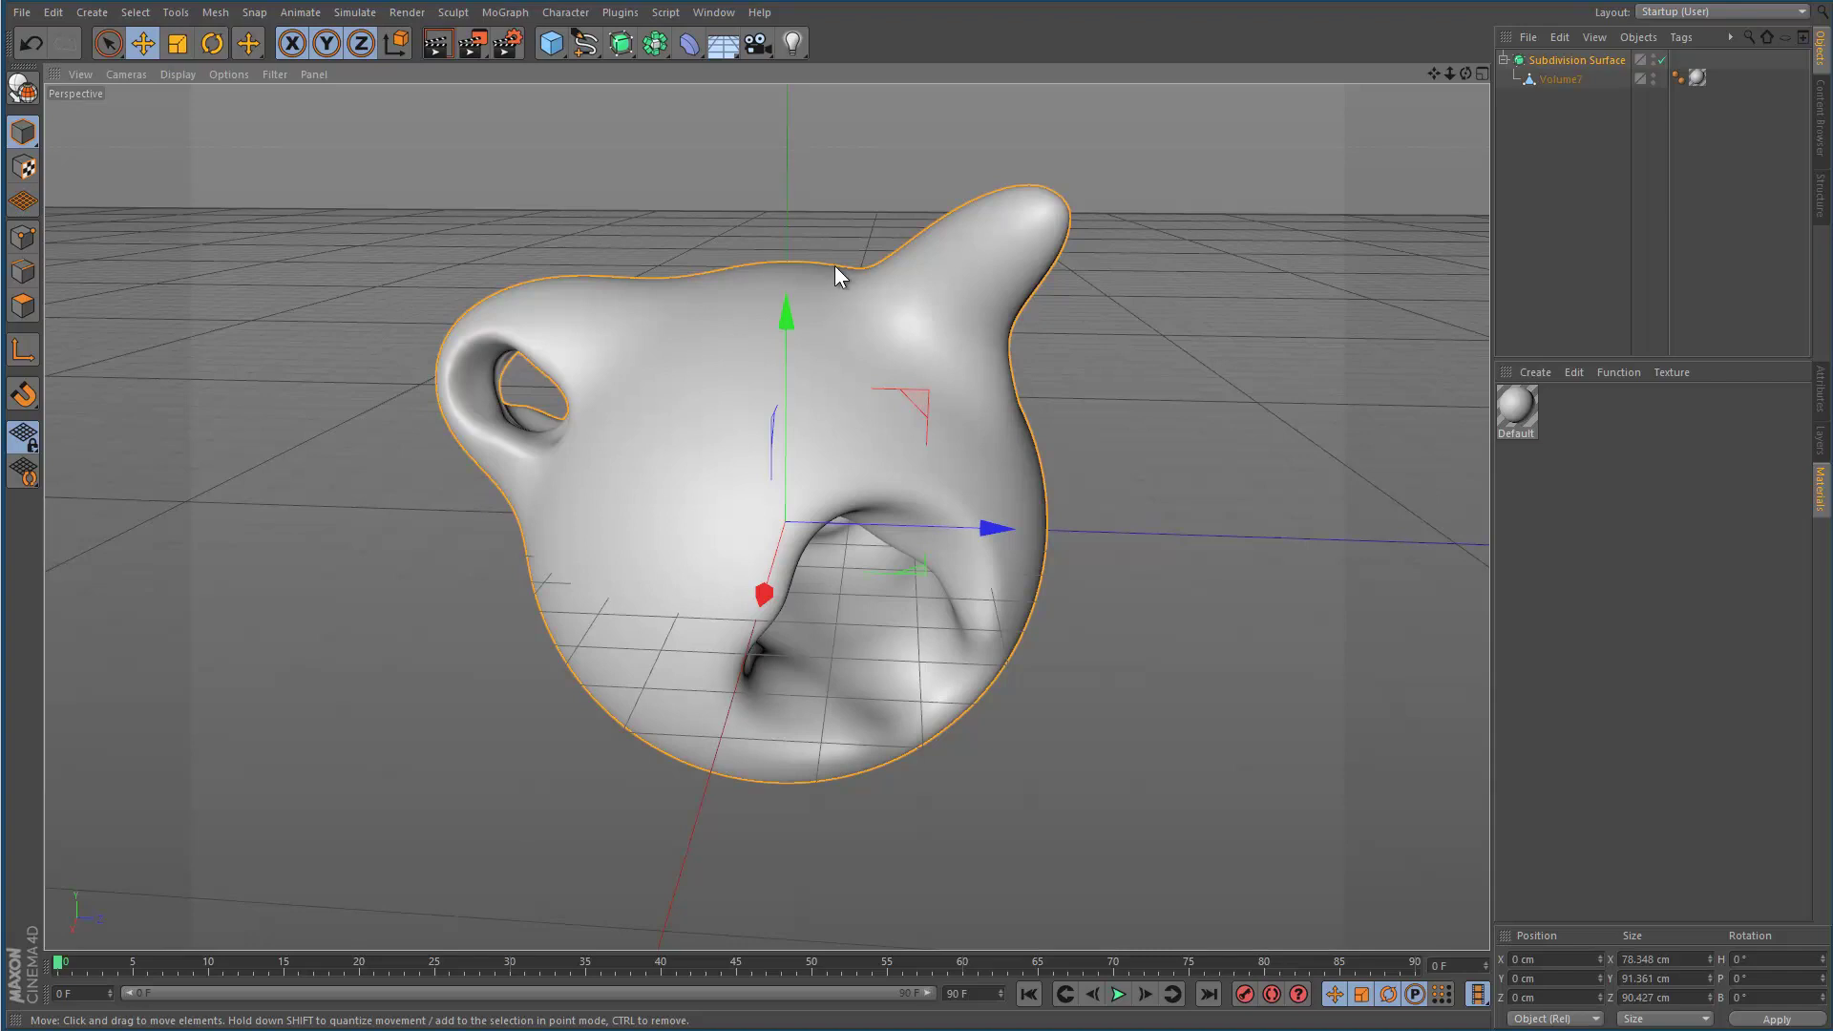
Step: Switch to the Untitled 4 project and select the rat's body object
left_click(728, 11)
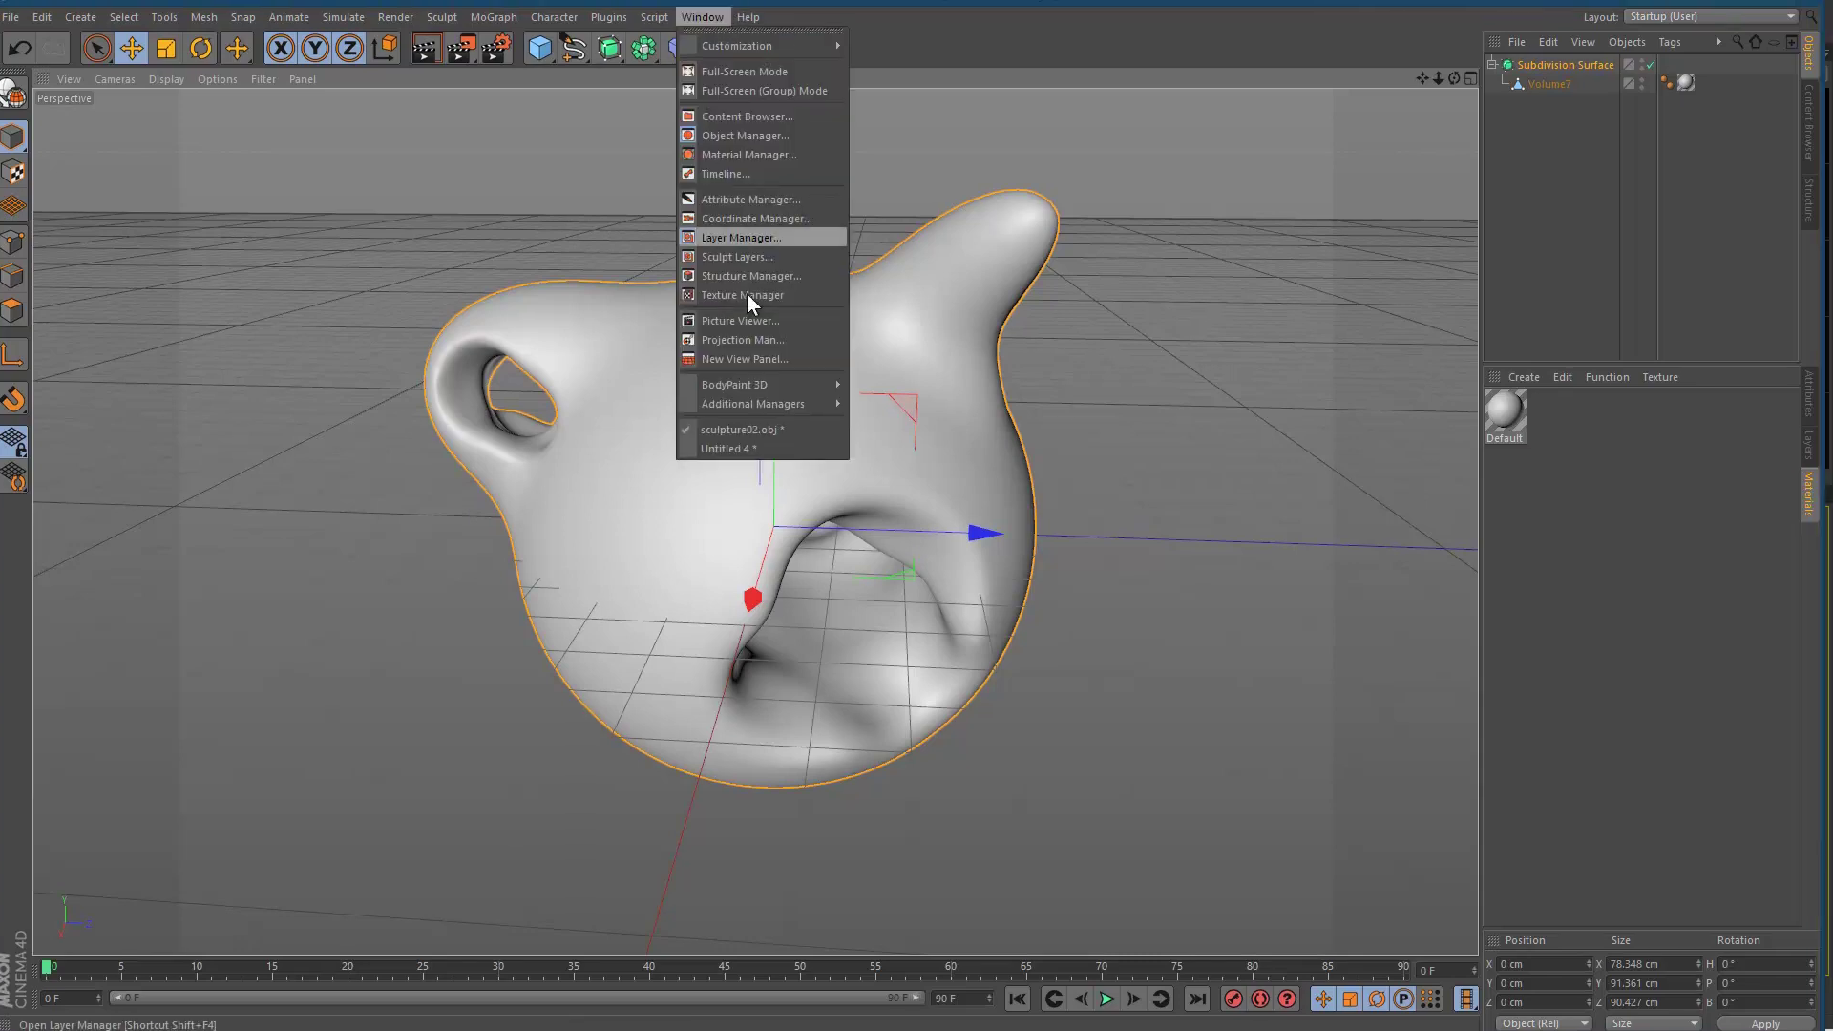
left_click(754, 448)
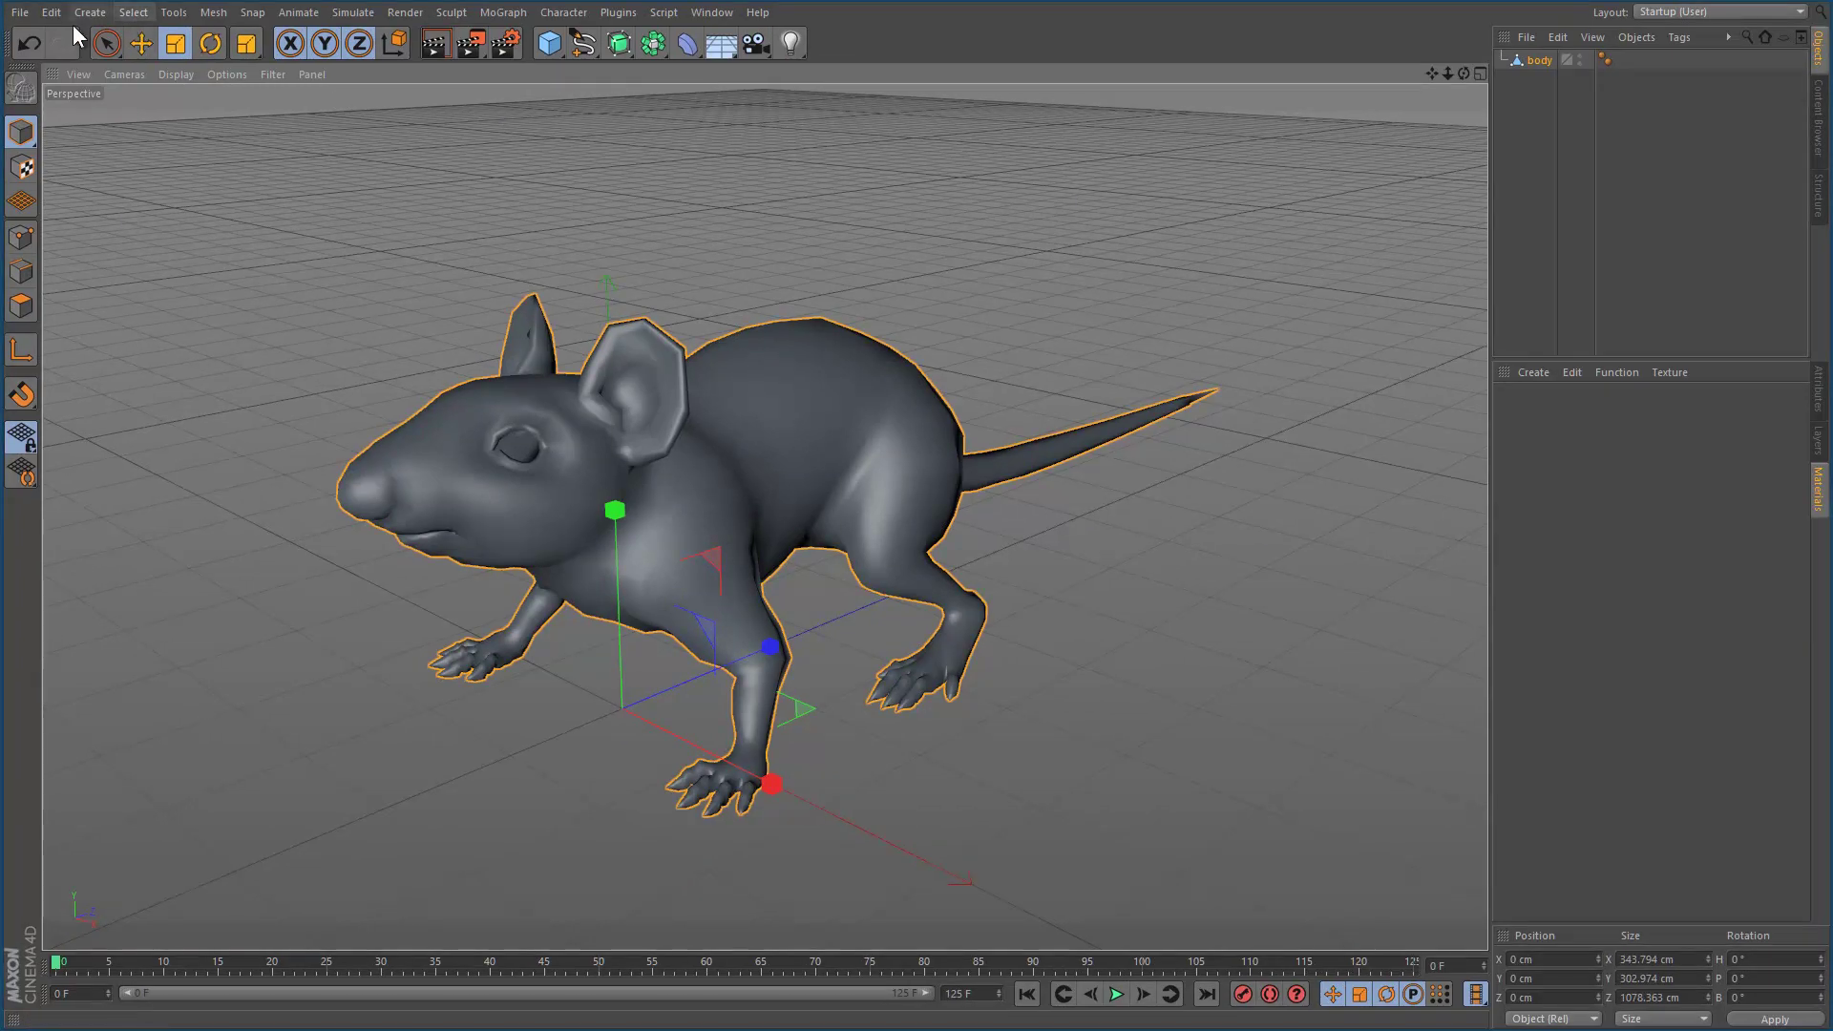
left_click(1557, 128)
left_click(1535, 61)
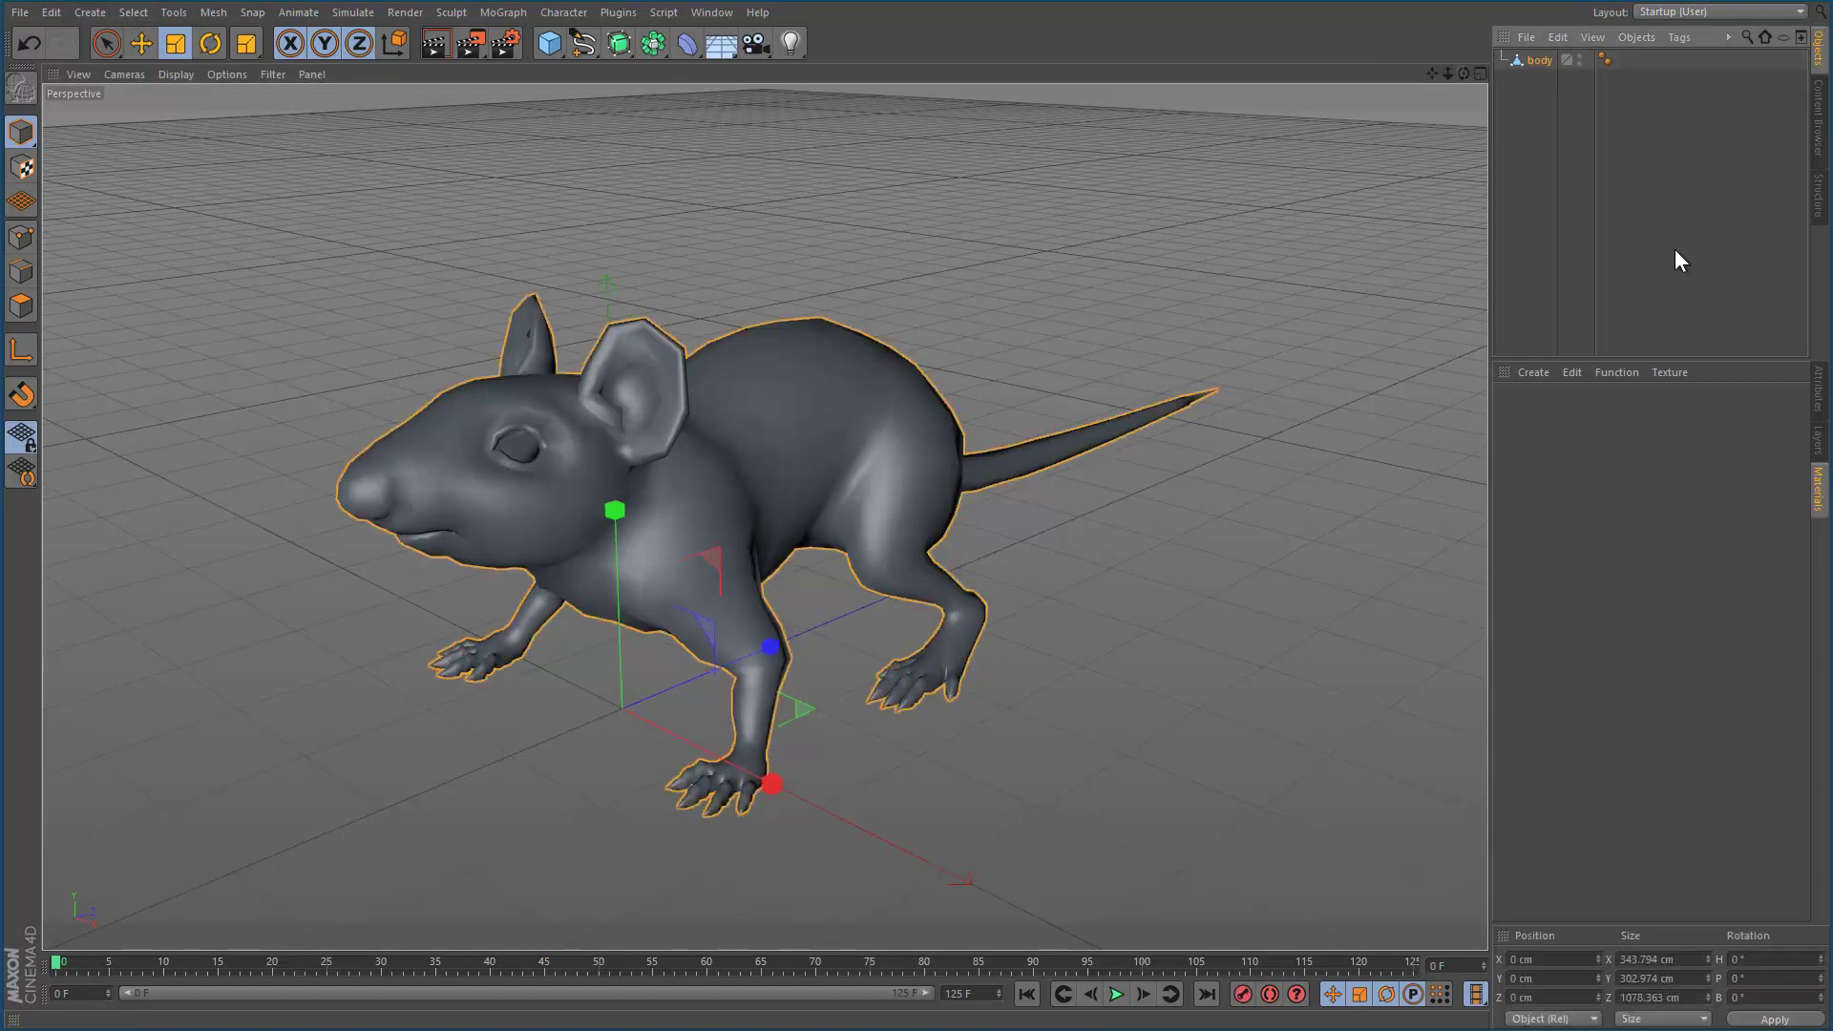
Step: Export the rat body to the fluidSculpt folder as rat.obj, accepting the export scale in centimeters
left_click(11, 14)
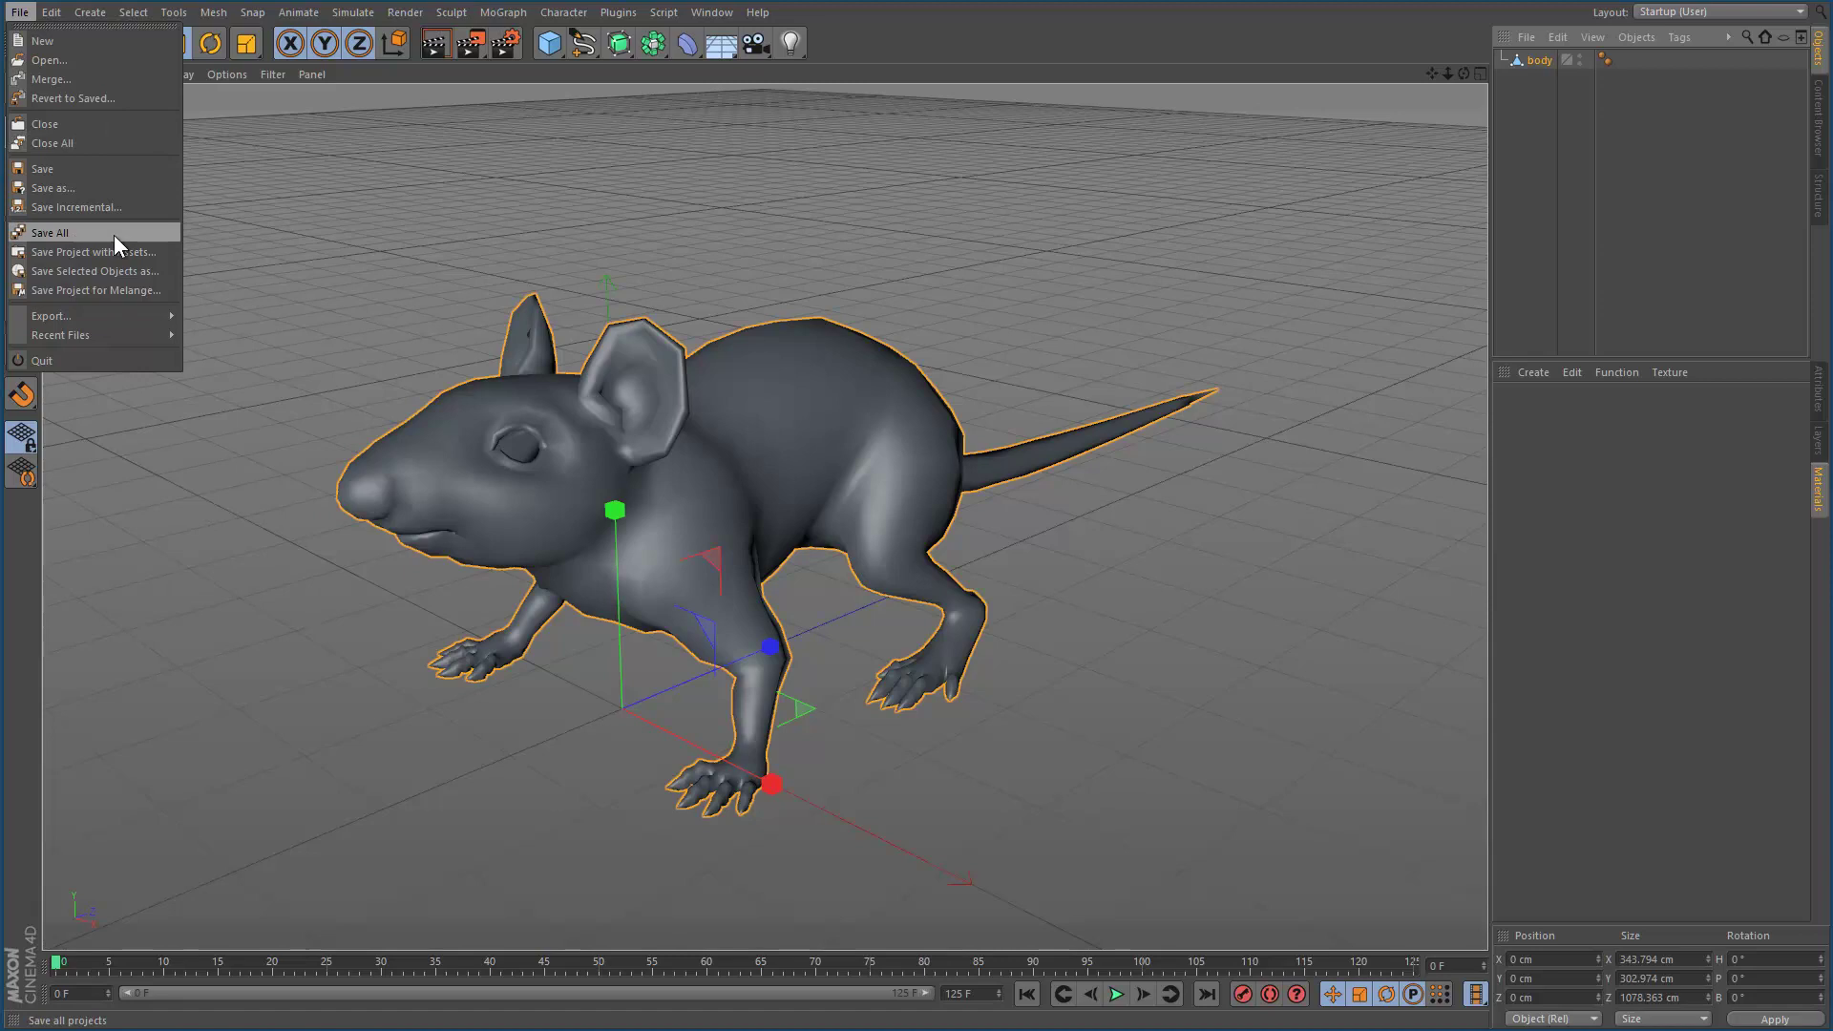
mouse_move(115, 315)
left_click(268, 582)
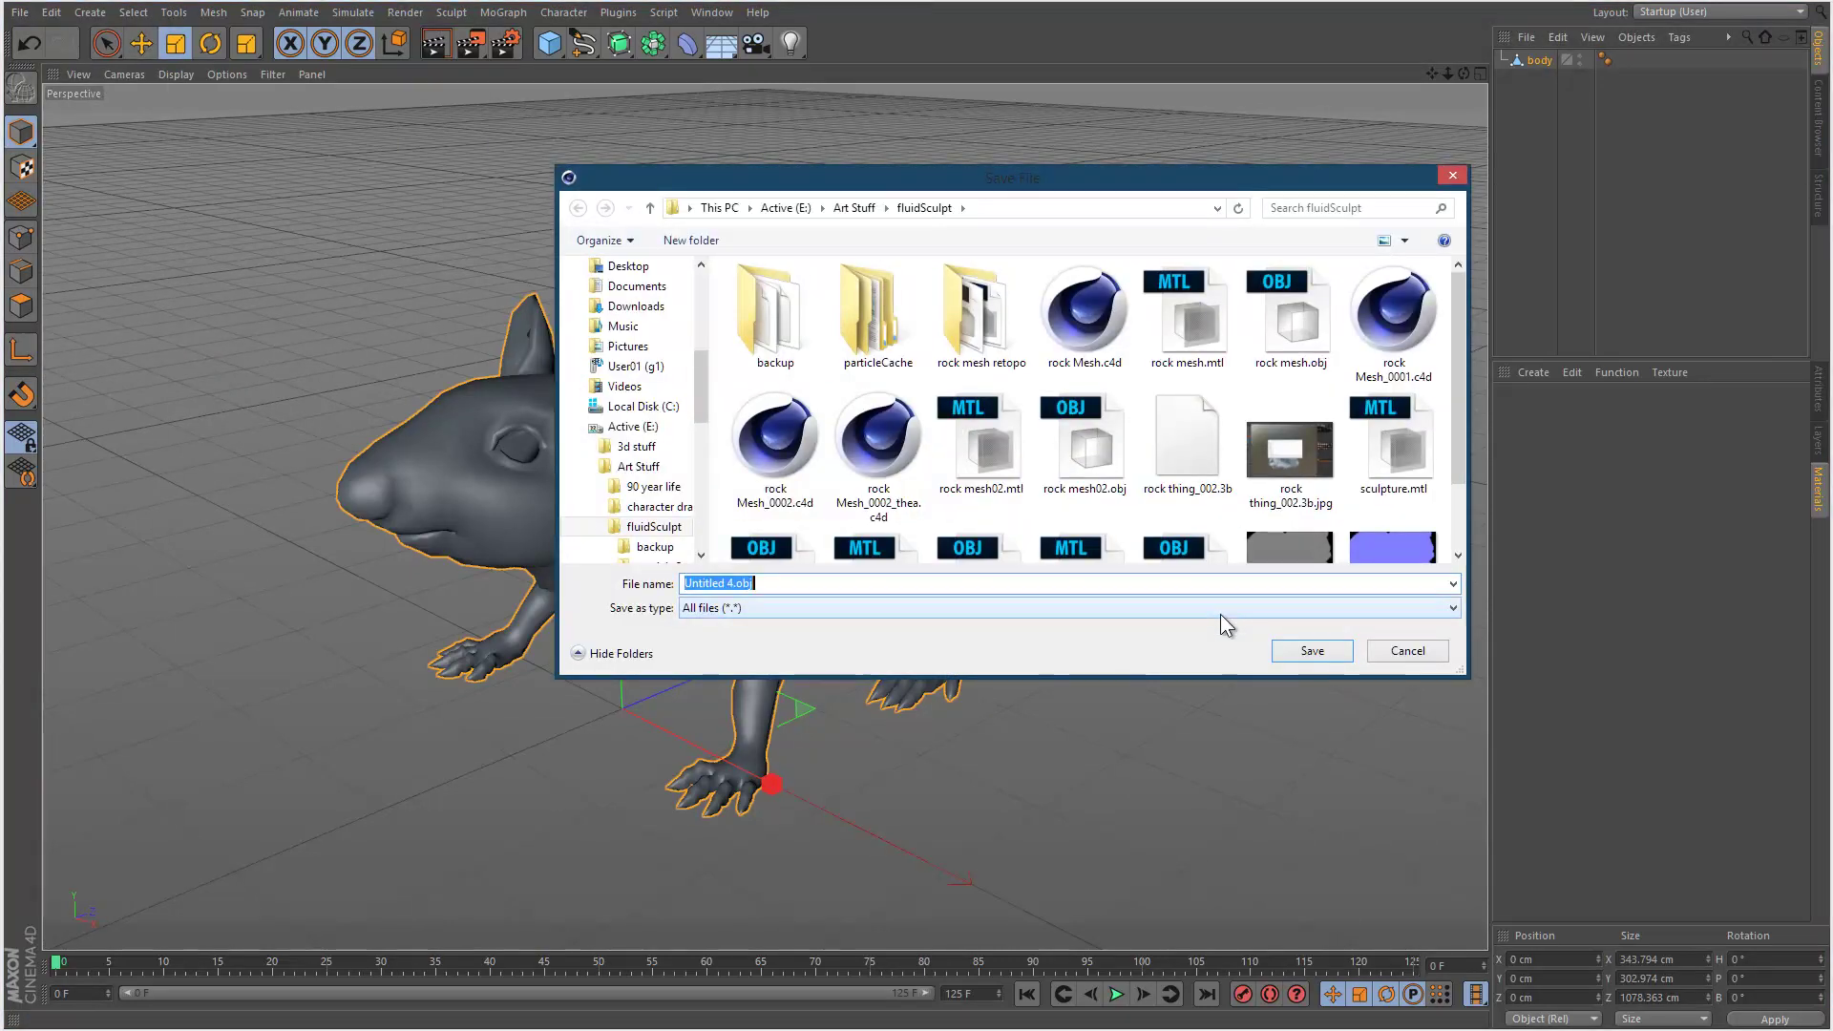
type("ray")
key("Return")
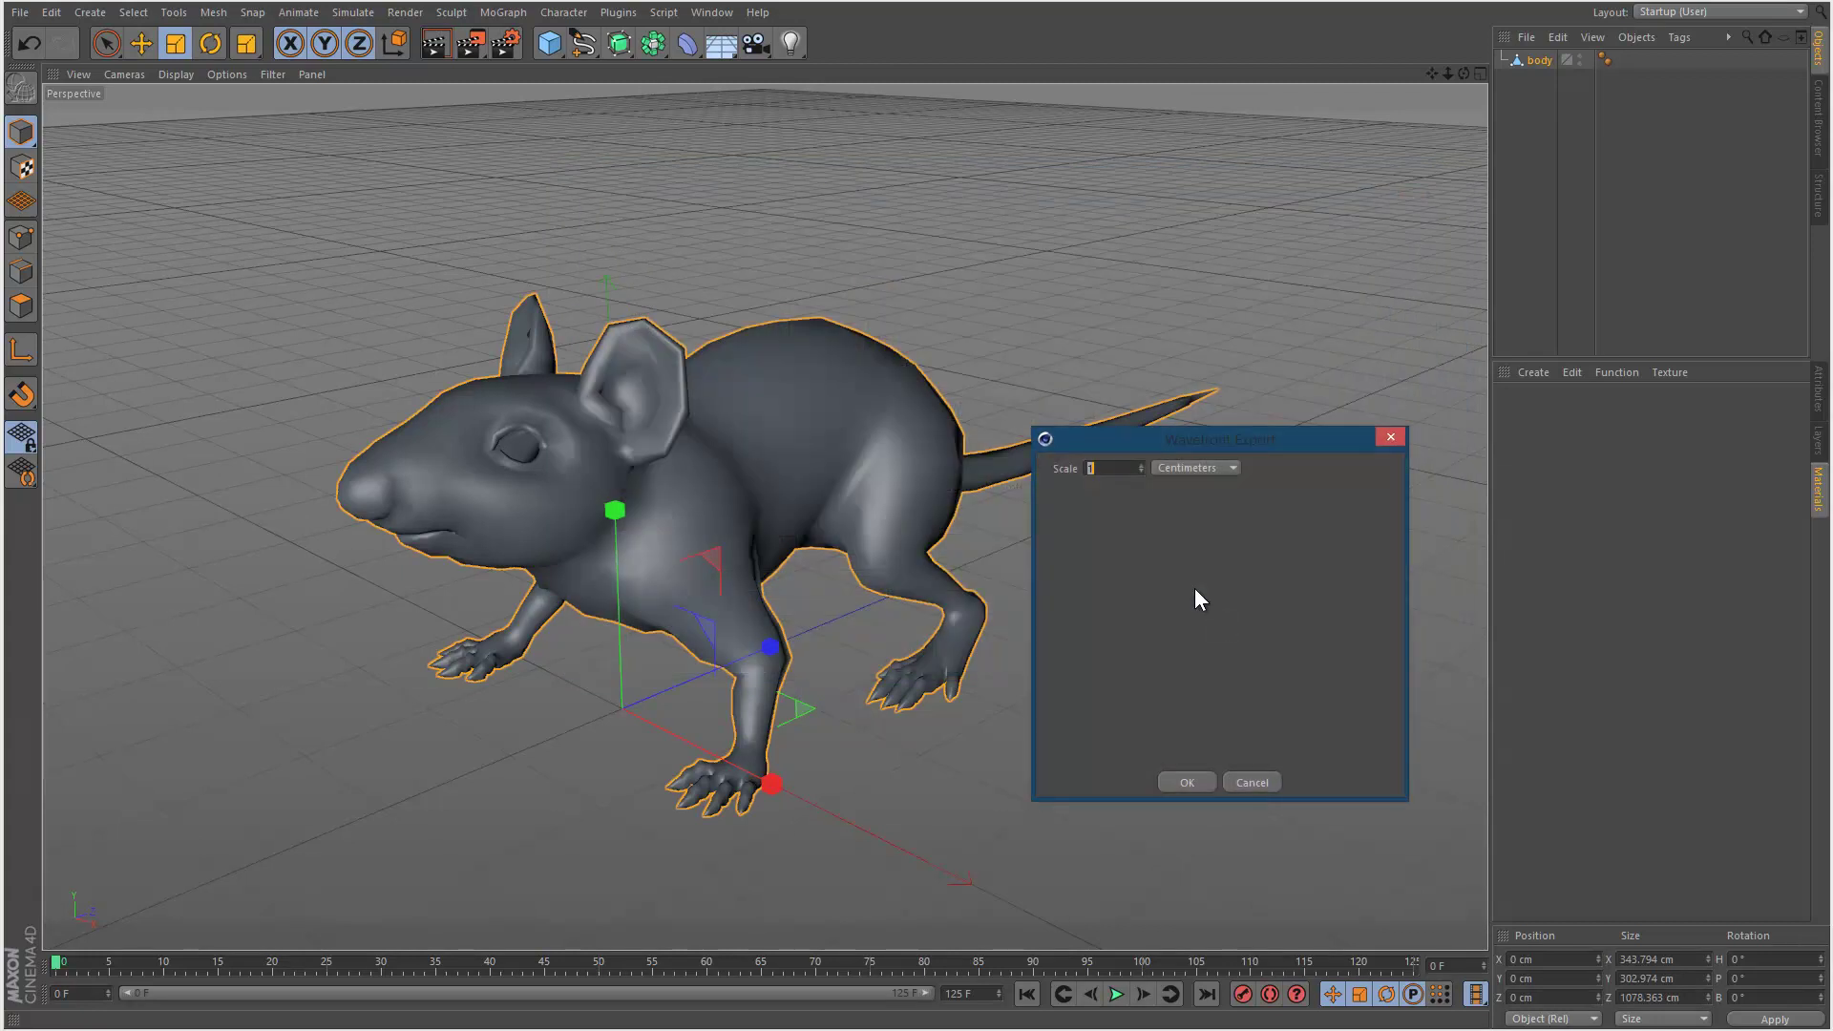
left_click(1184, 780)
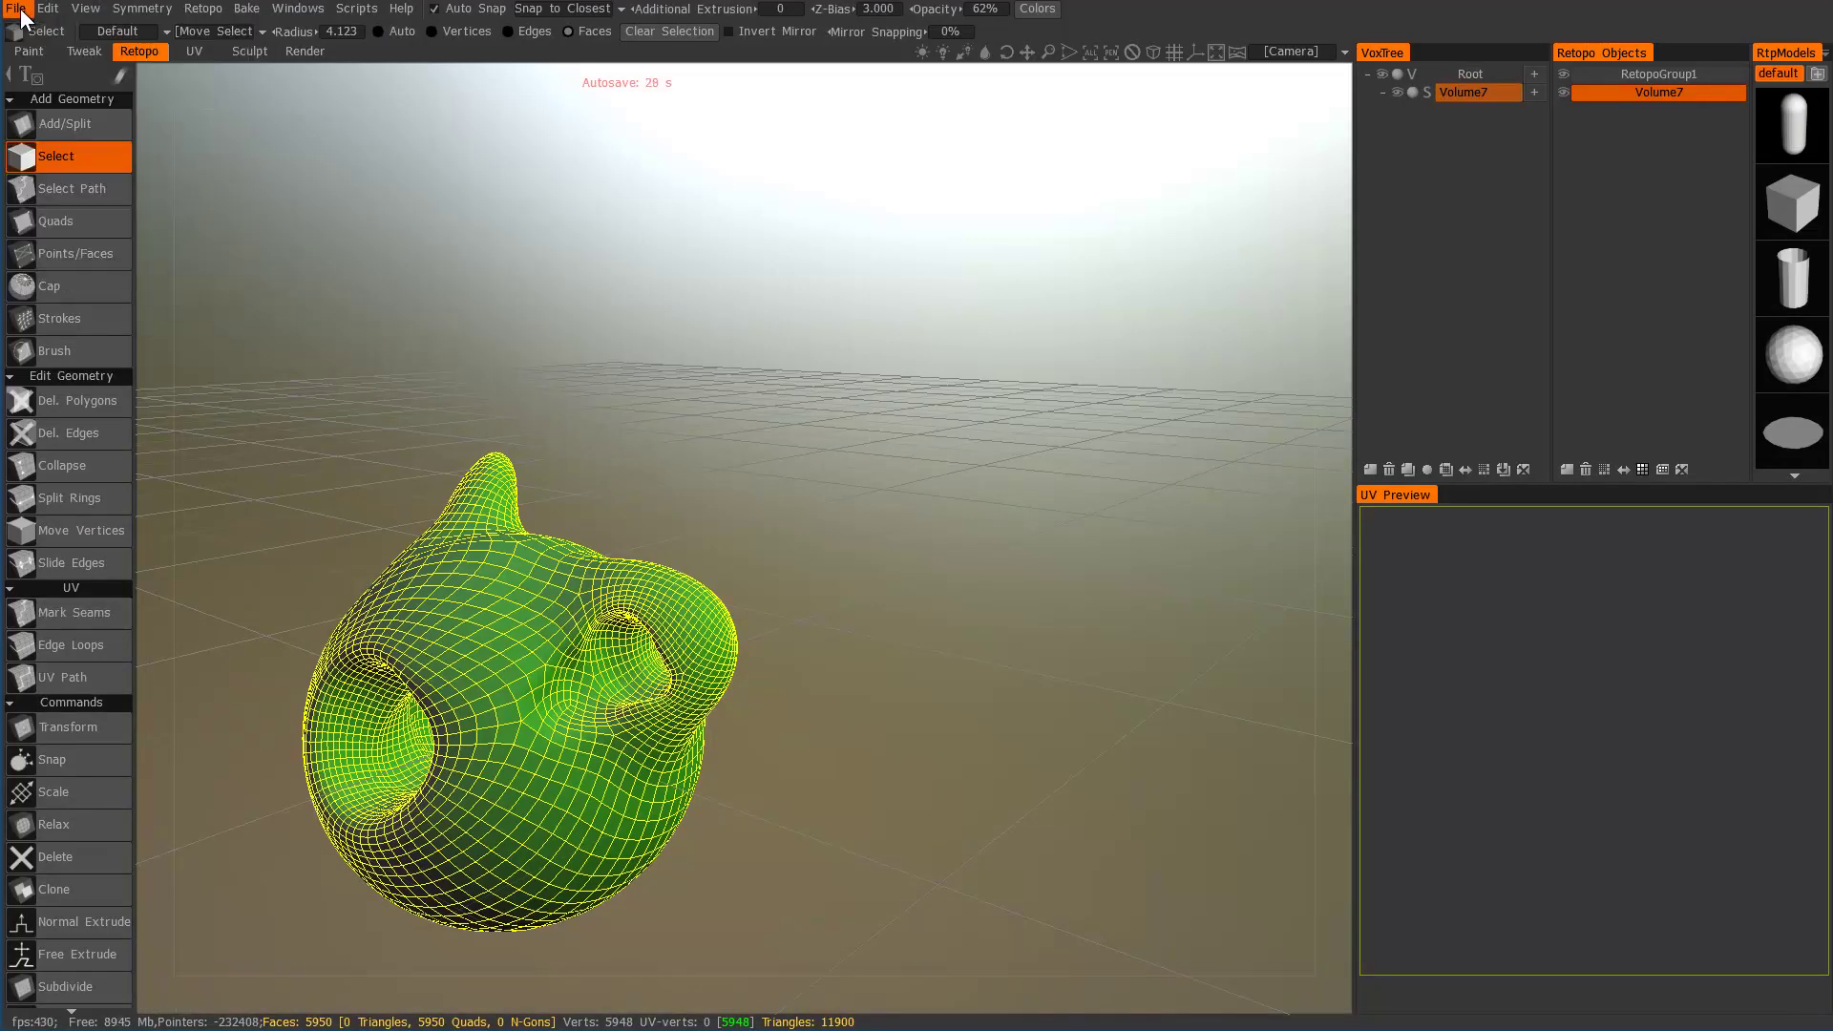
Step: Switch to 3D-Coat and start a new scene without saving the current one
left_click(16, 8)
left_click(48, 25)
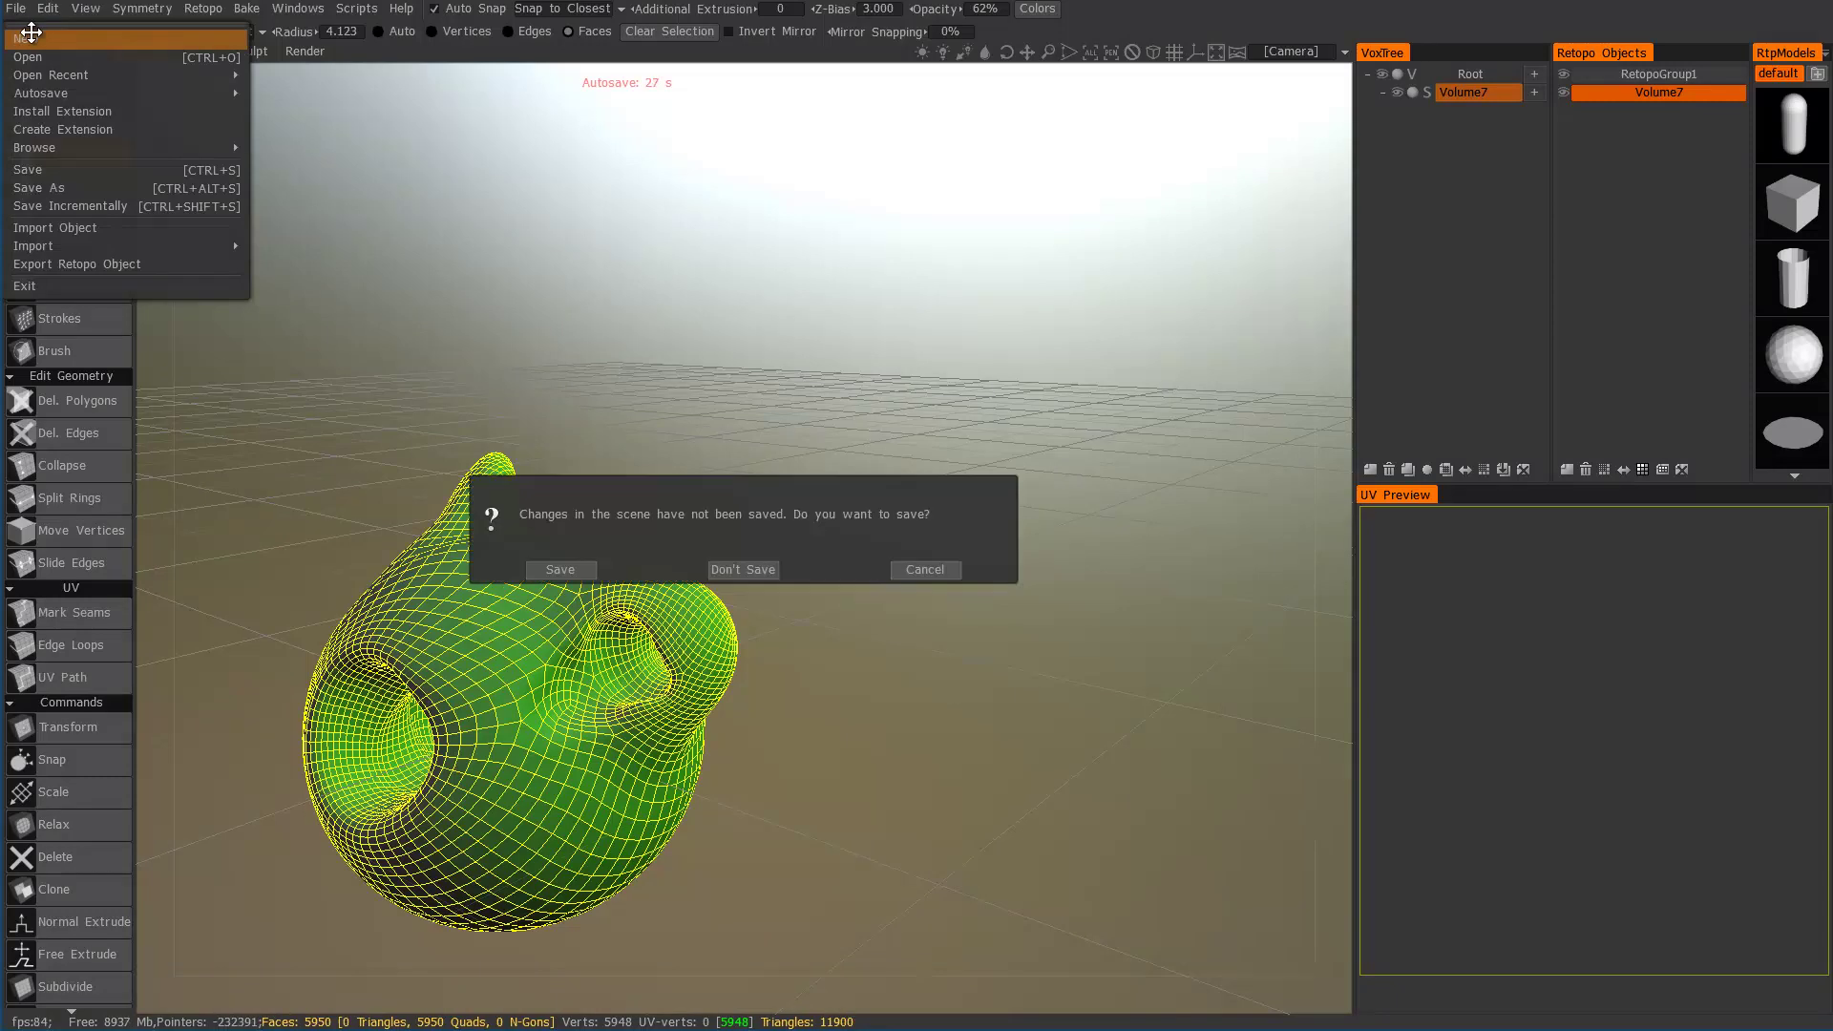
left_click(723, 569)
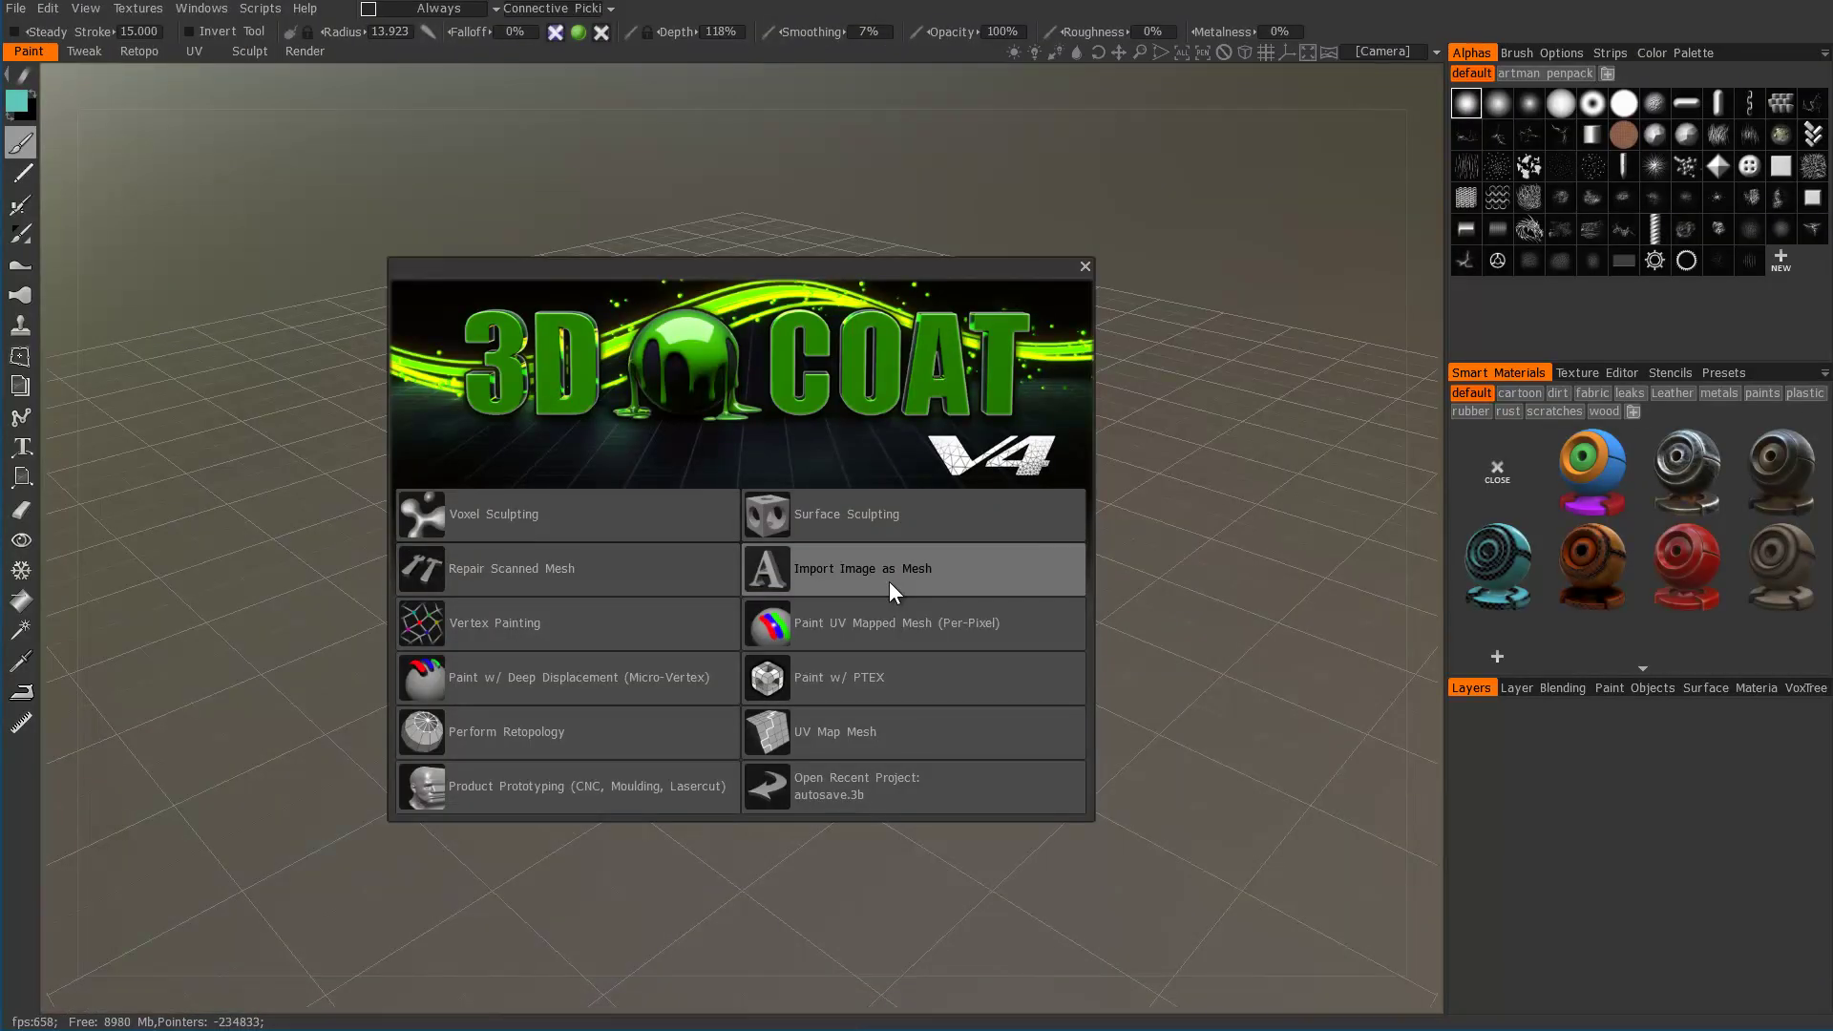
Step: Load rat.obj as a mesh for UV mapping, with UV Map Typing kept at Auto-Mapping and the other import settings accepted
left_click(866, 733)
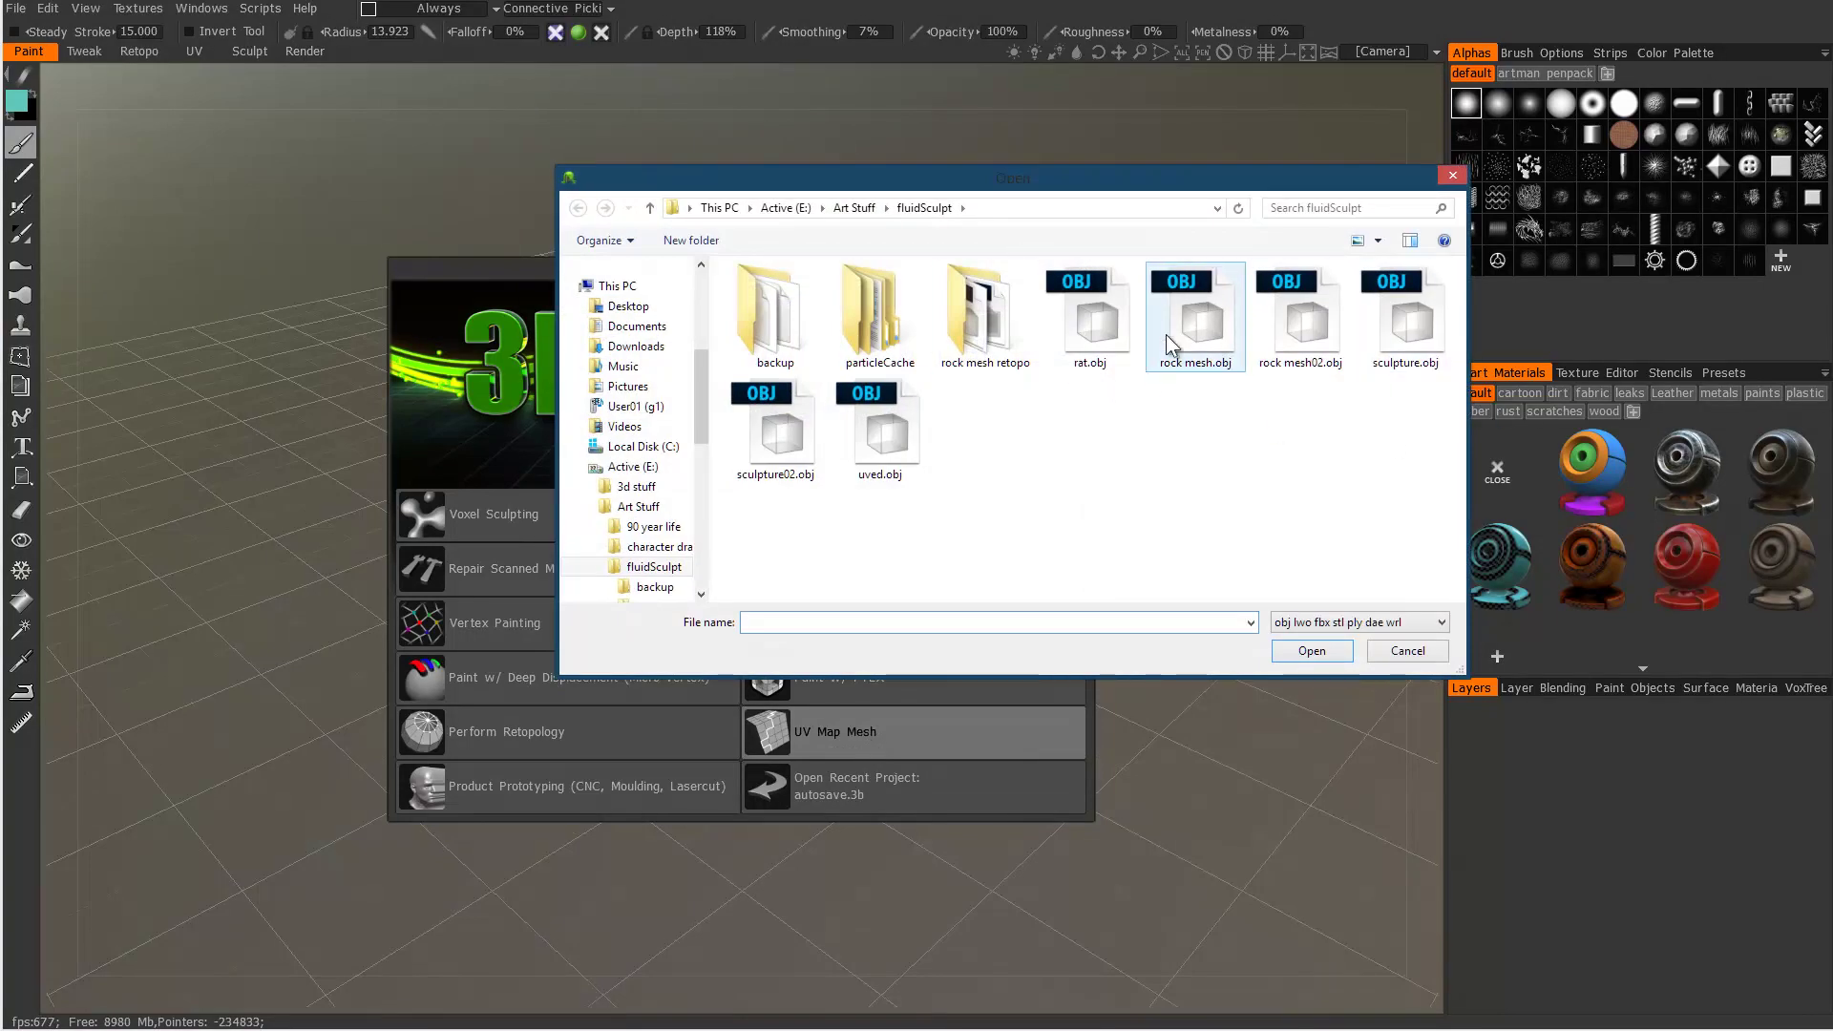
double_click(1093, 319)
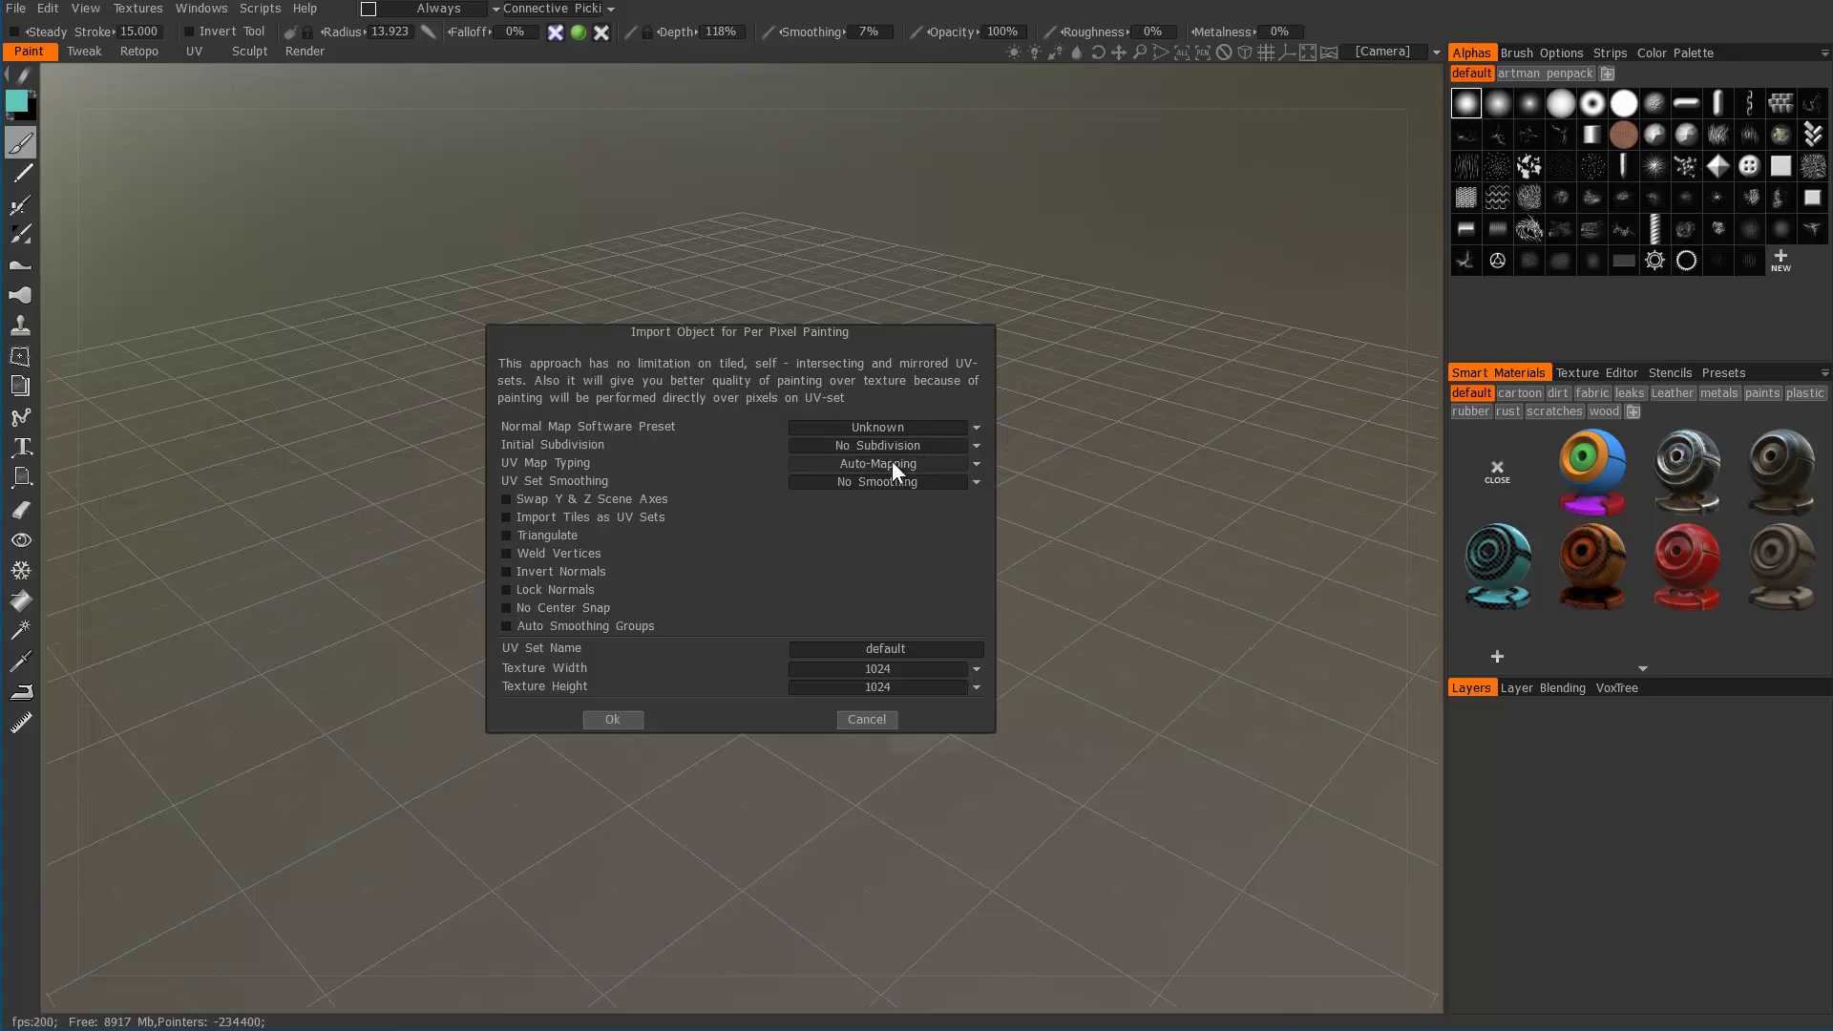
left_click(953, 465)
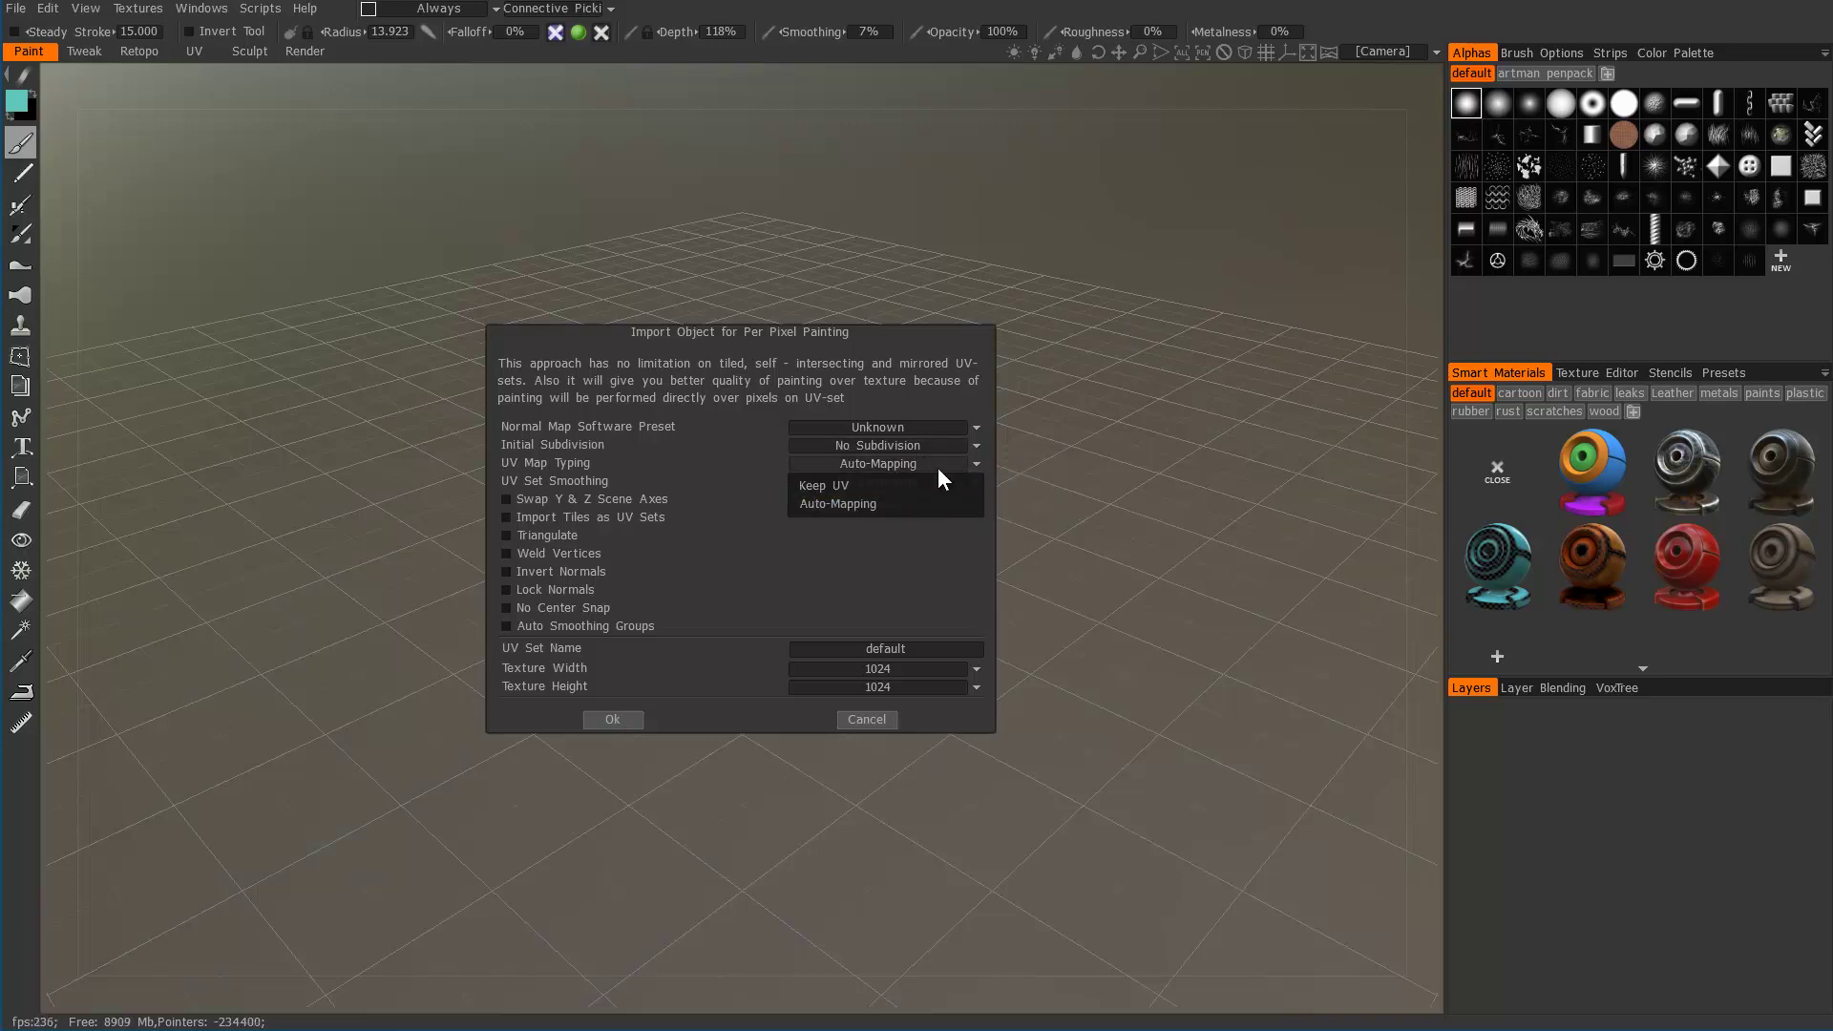
left_click(941, 465)
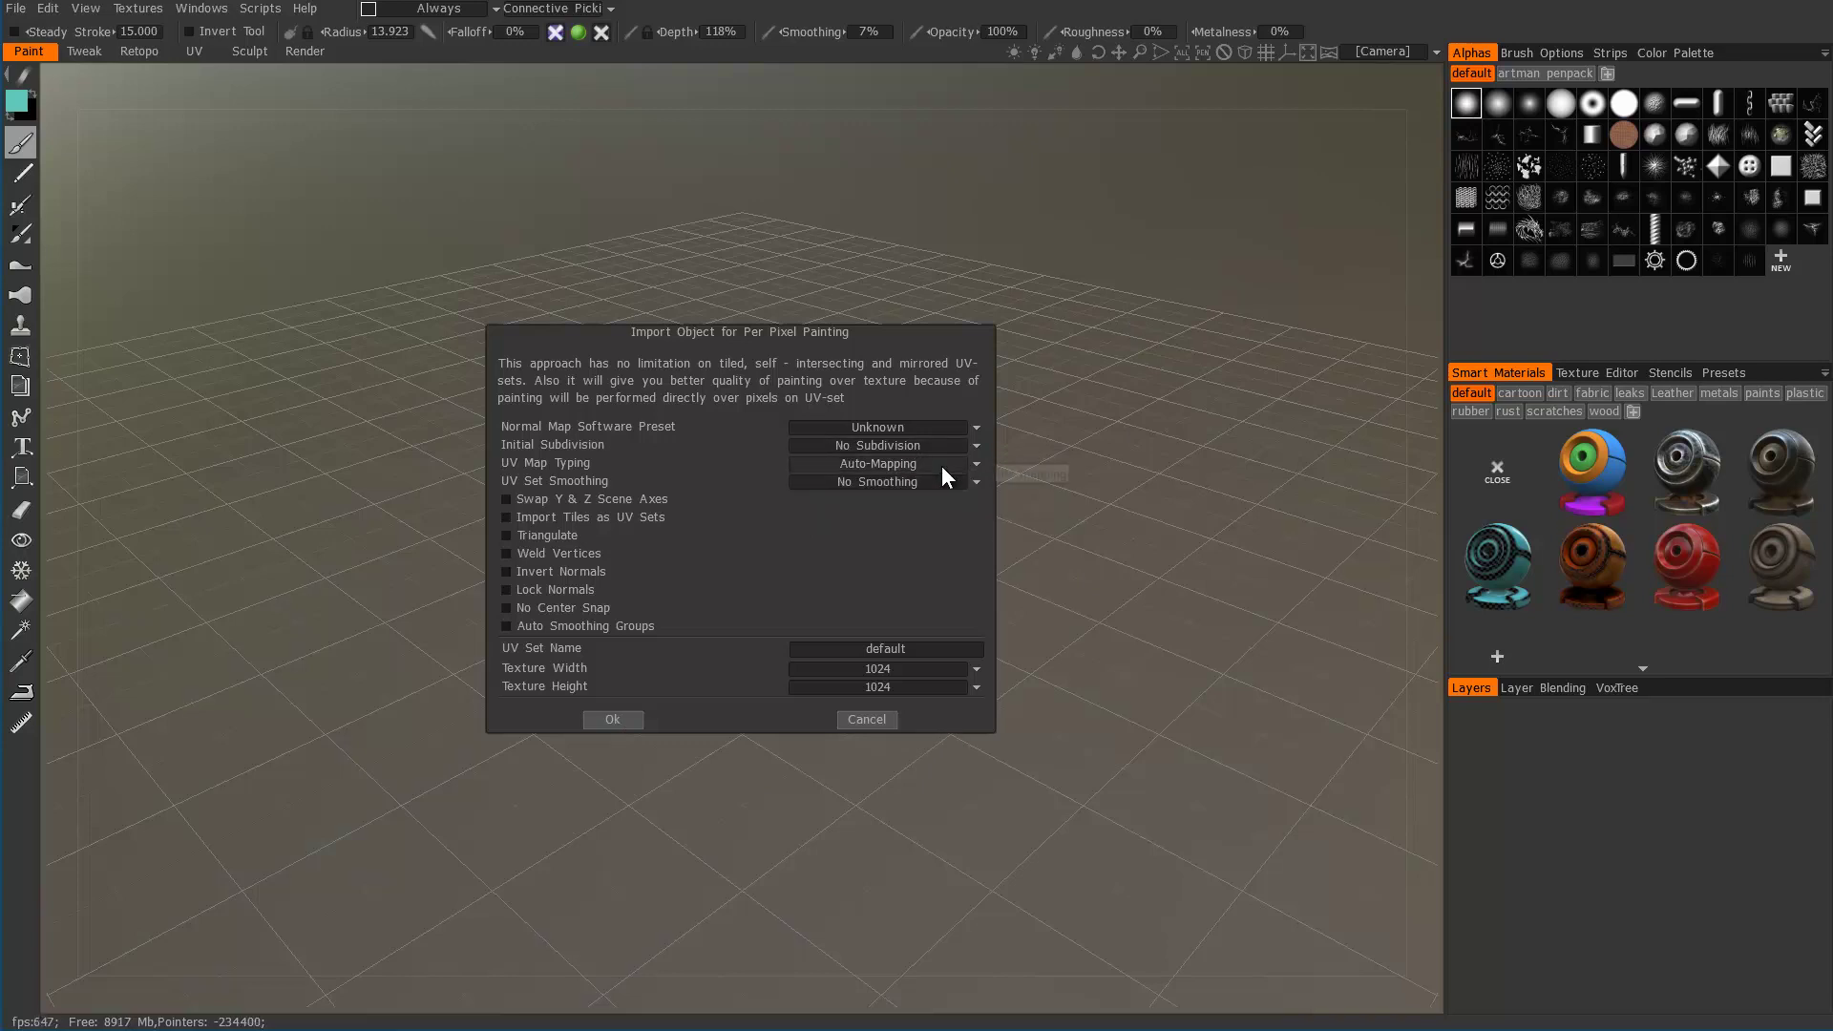
left_click(634, 723)
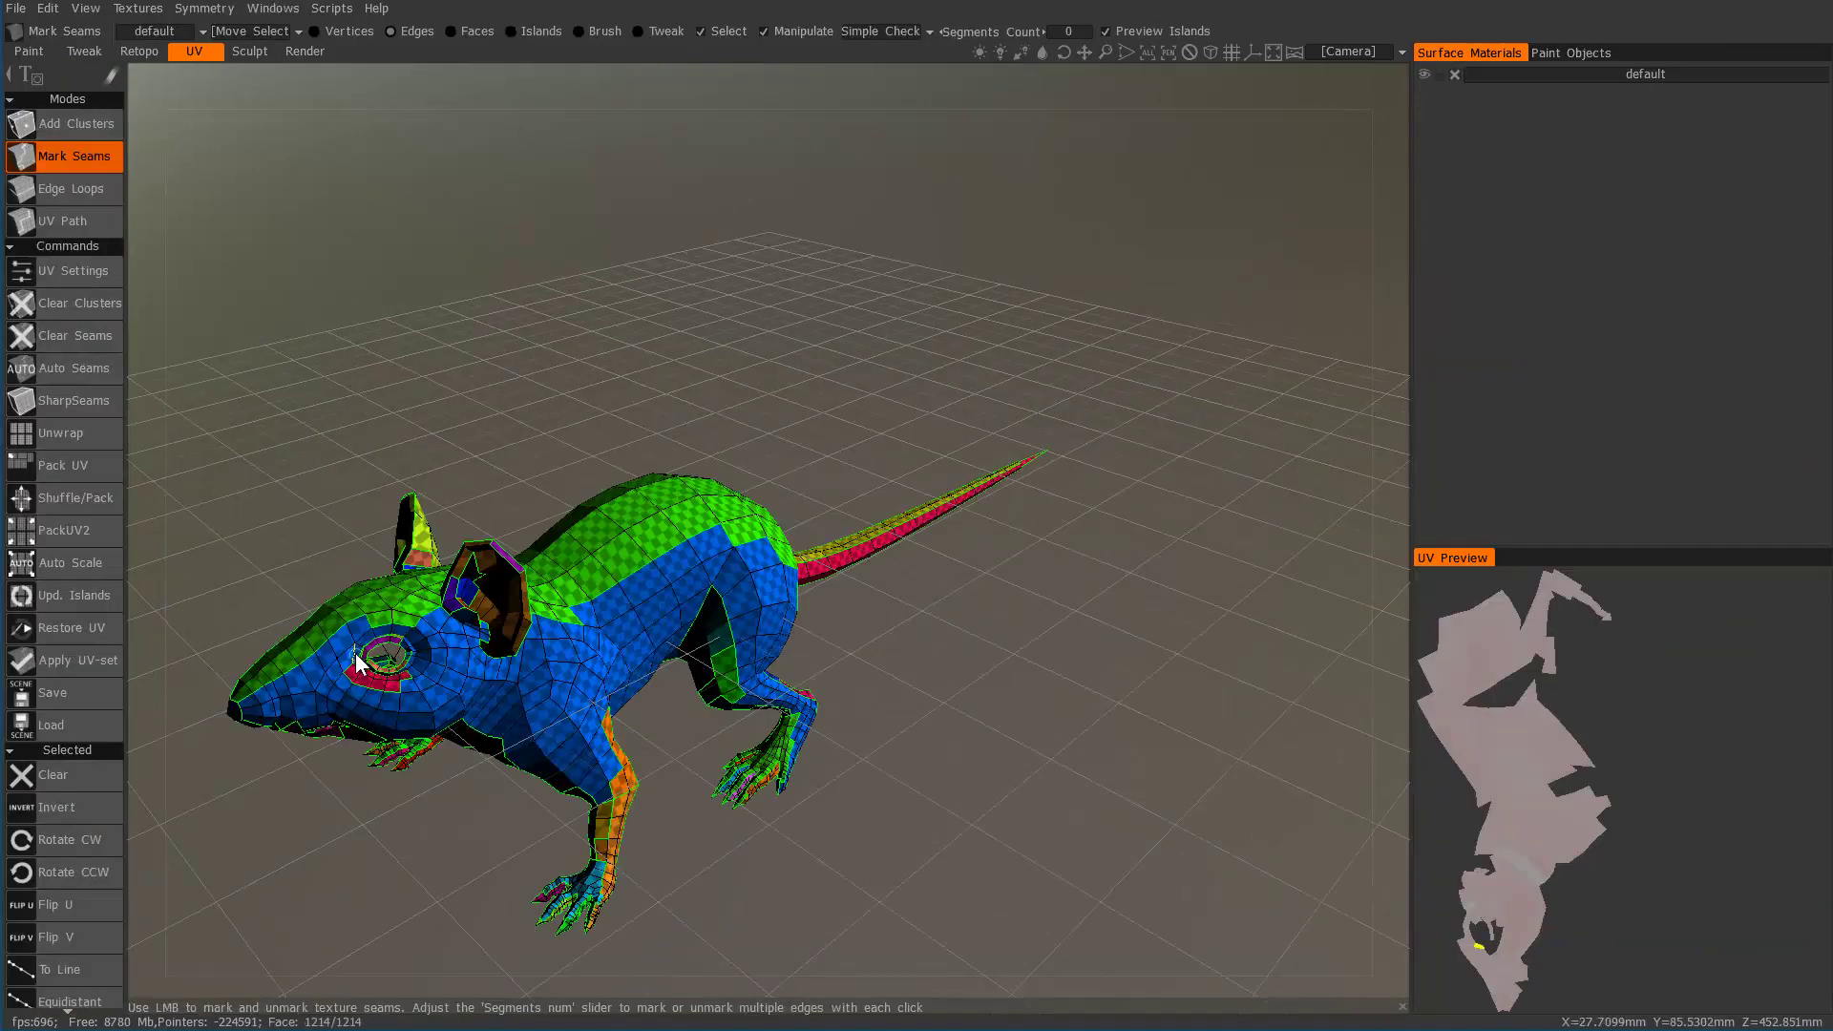
Step: Go to the Paint room and brush turquoise test strokes over the rat's head, shoulder, front leg and flank
left_click_drag(429, 691, 621, 663, "alt")
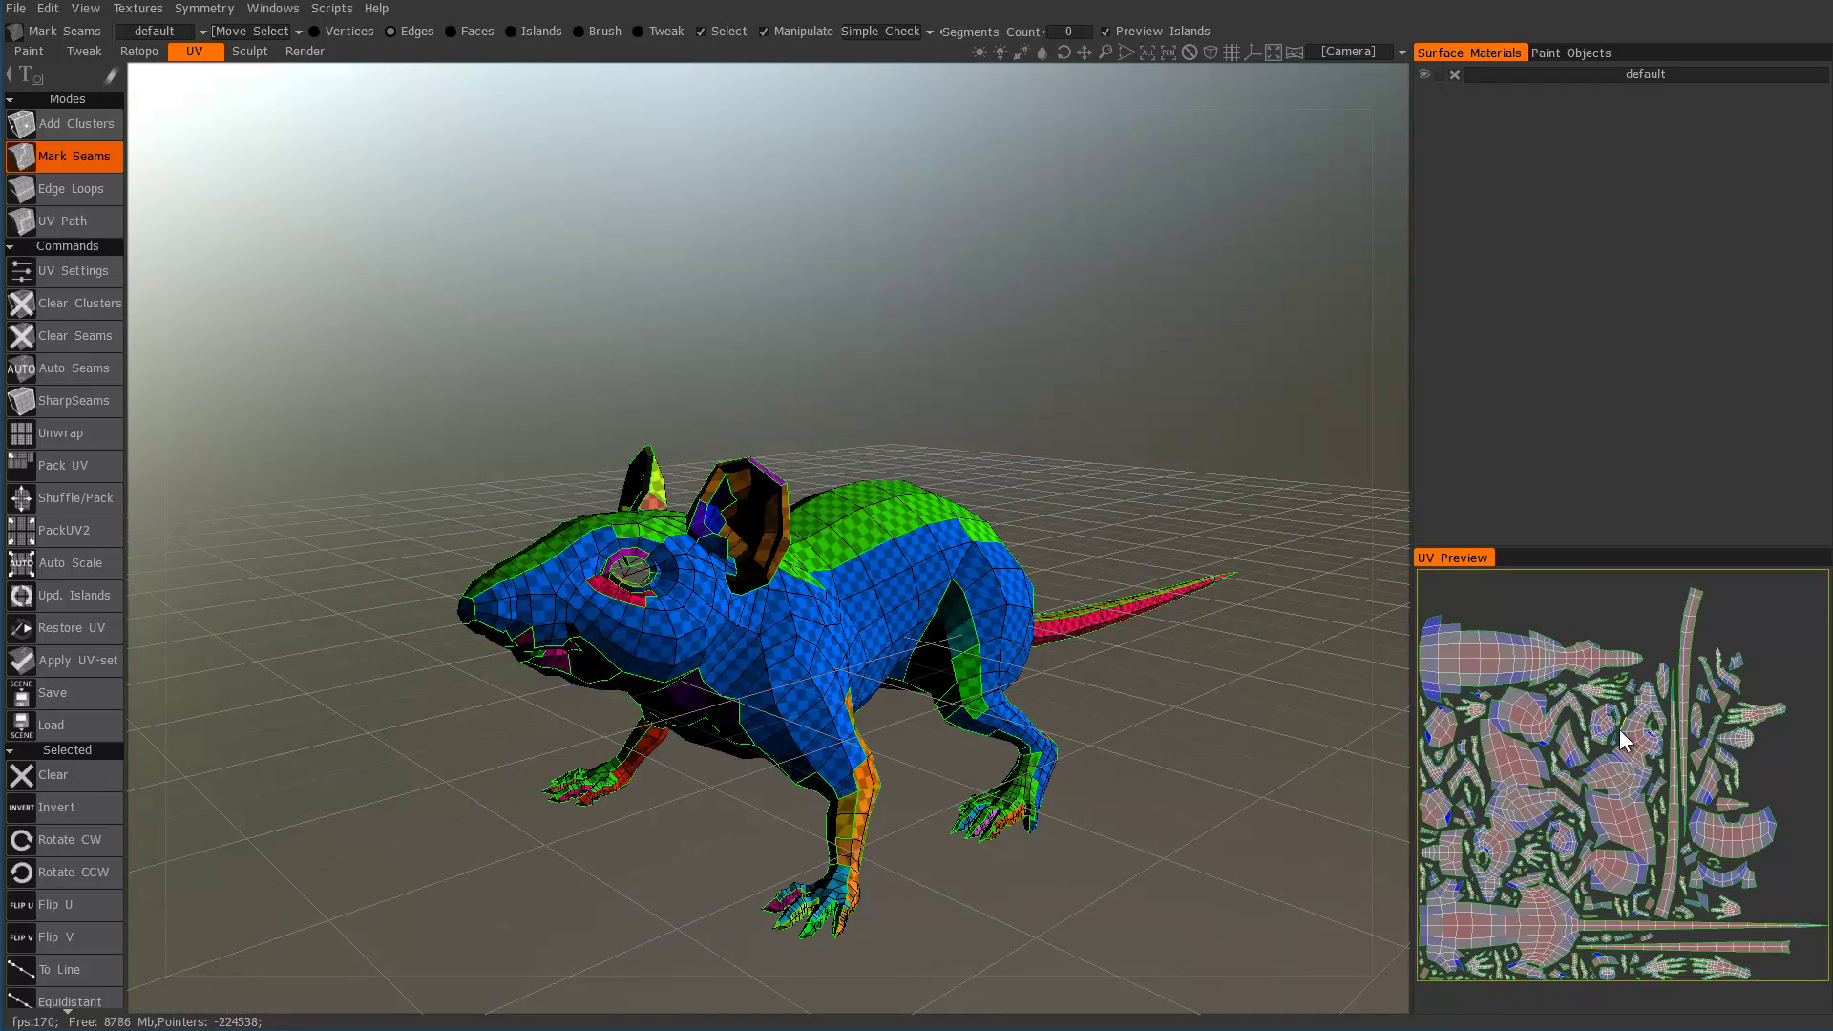
left_click_drag(598, 282, 614, 409, "alt")
left_click(15, 7)
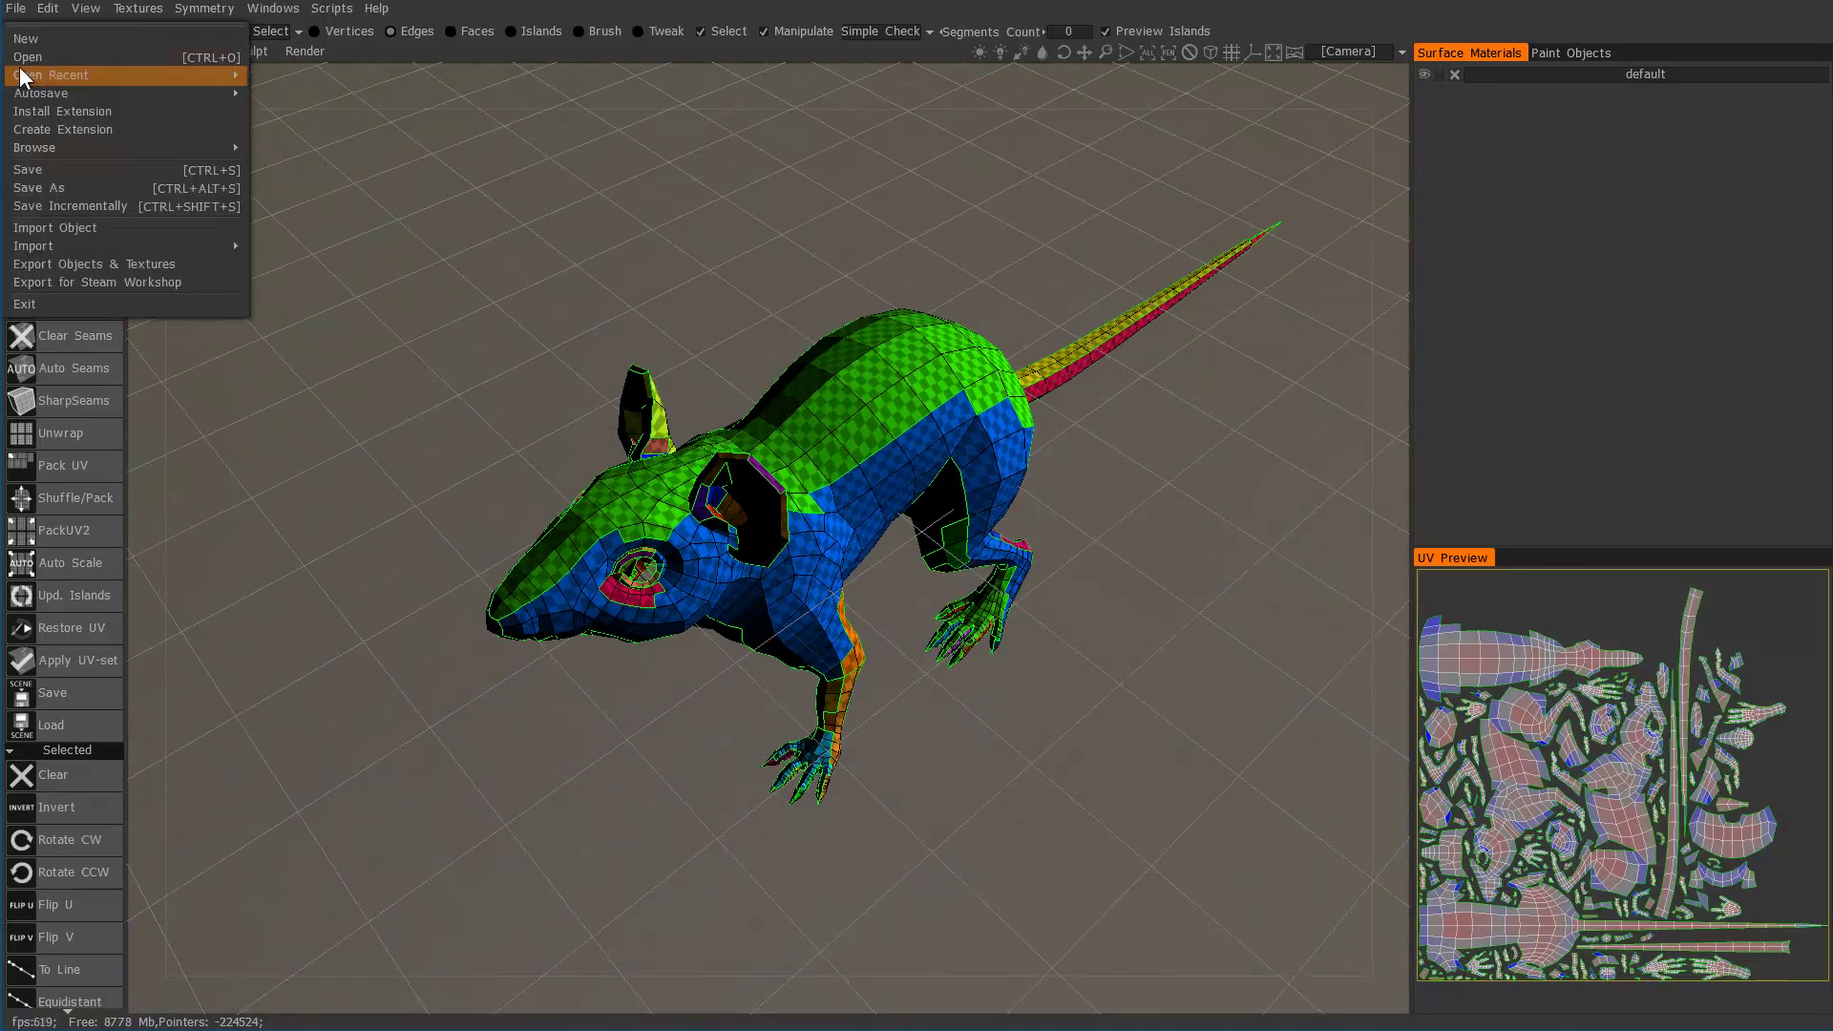
left_click(15, 48)
left_click(15, 49)
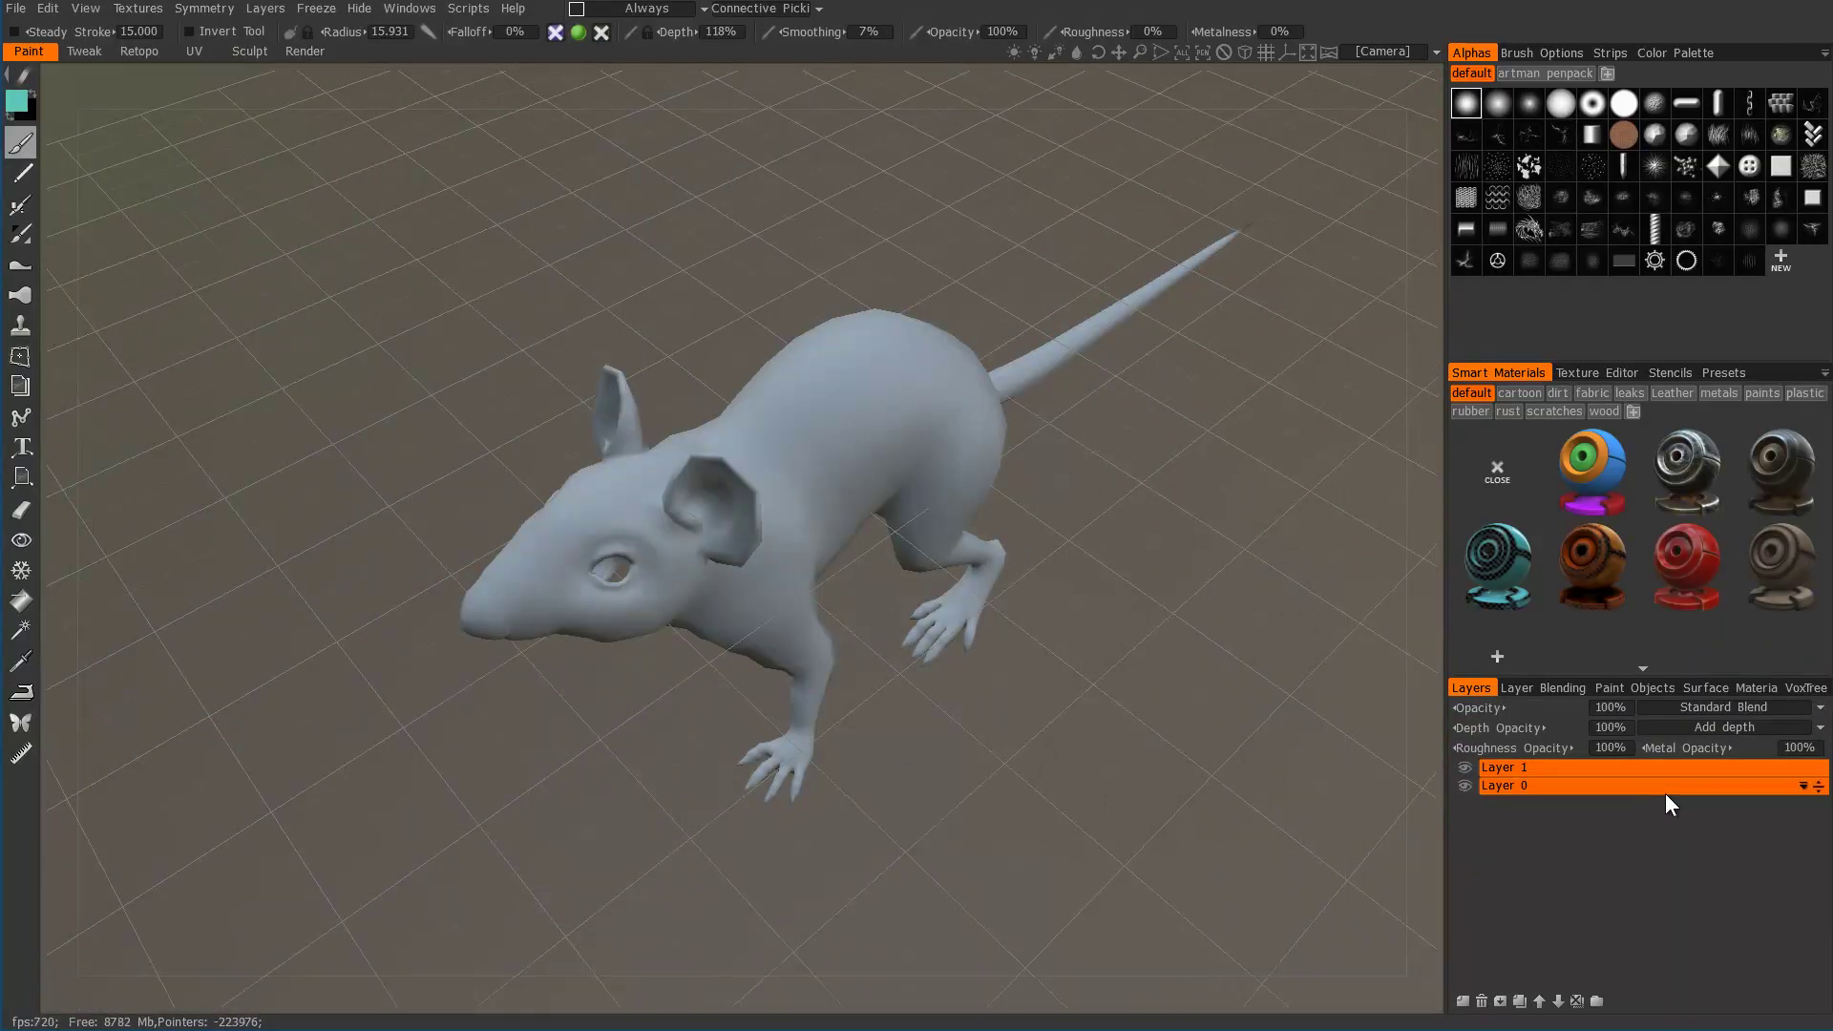
left_click_drag(670, 560, 680, 565)
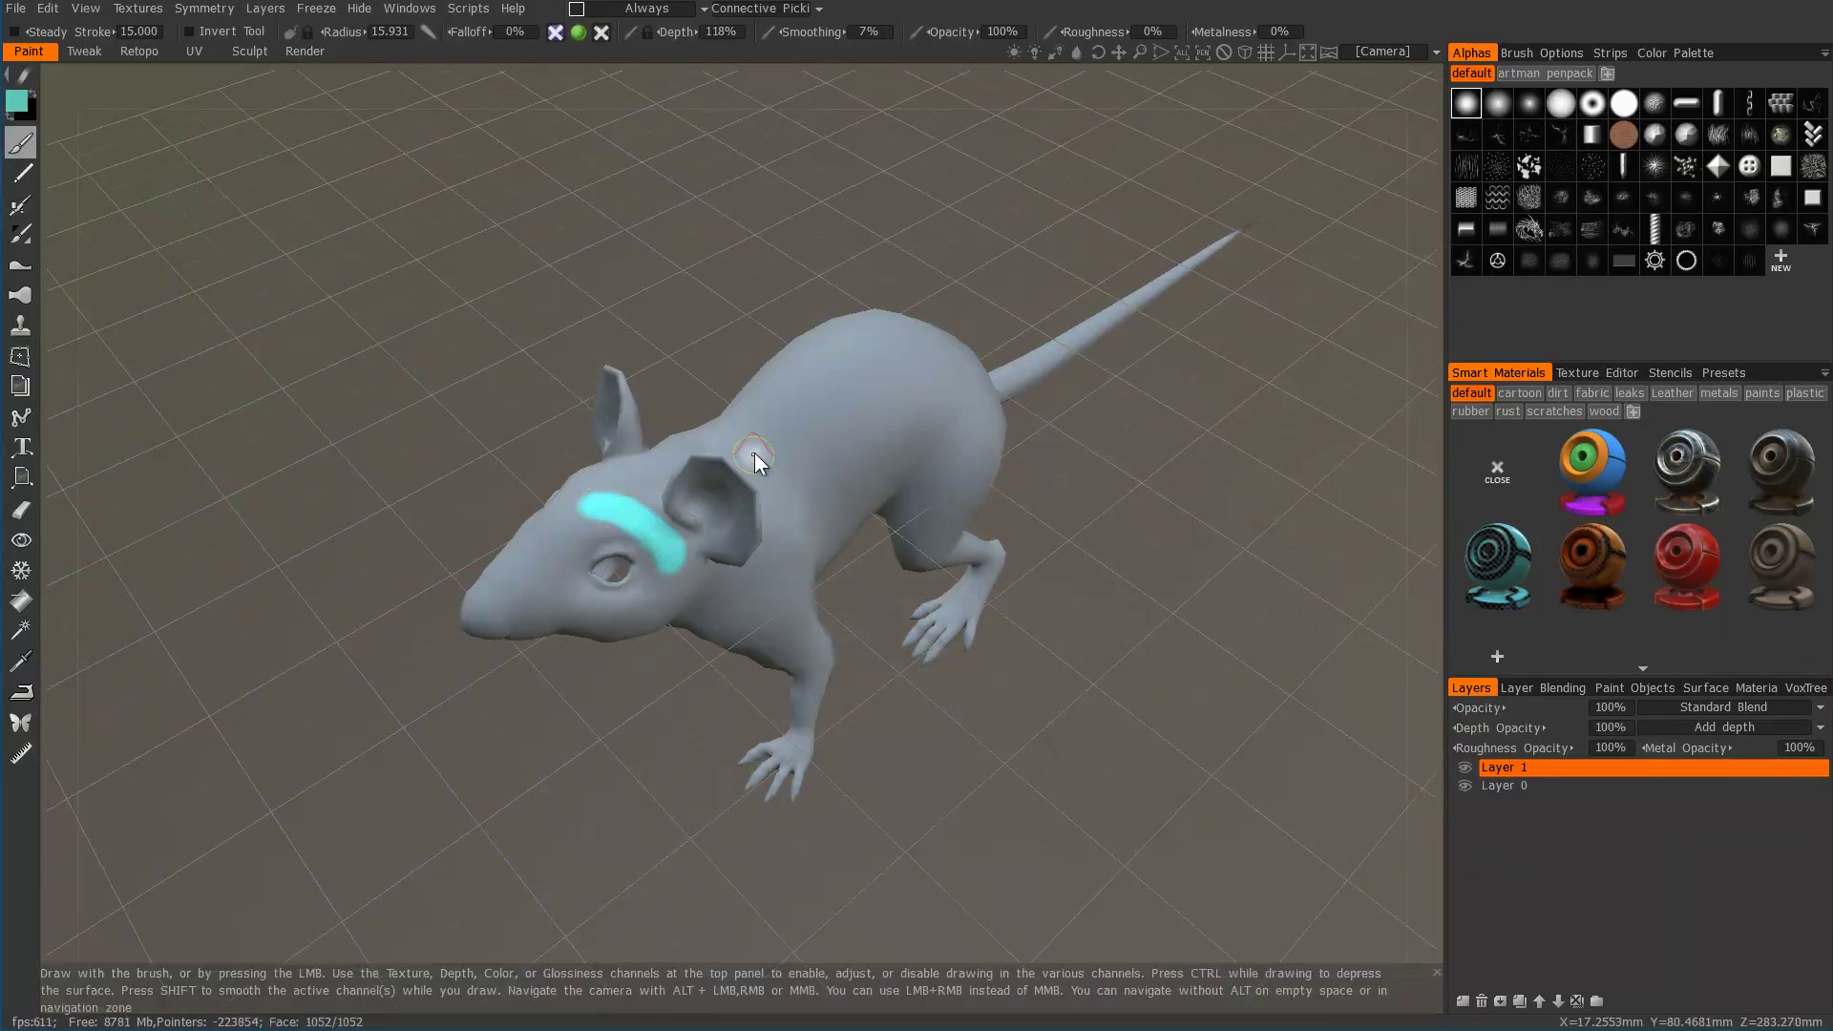
left_click_drag(760, 407, 761, 538)
mouse_move(803, 657)
left_mouse_down("alt")
mouse_move(688, 630)
mouse_move(649, 582)
left_mouse_up("alt")
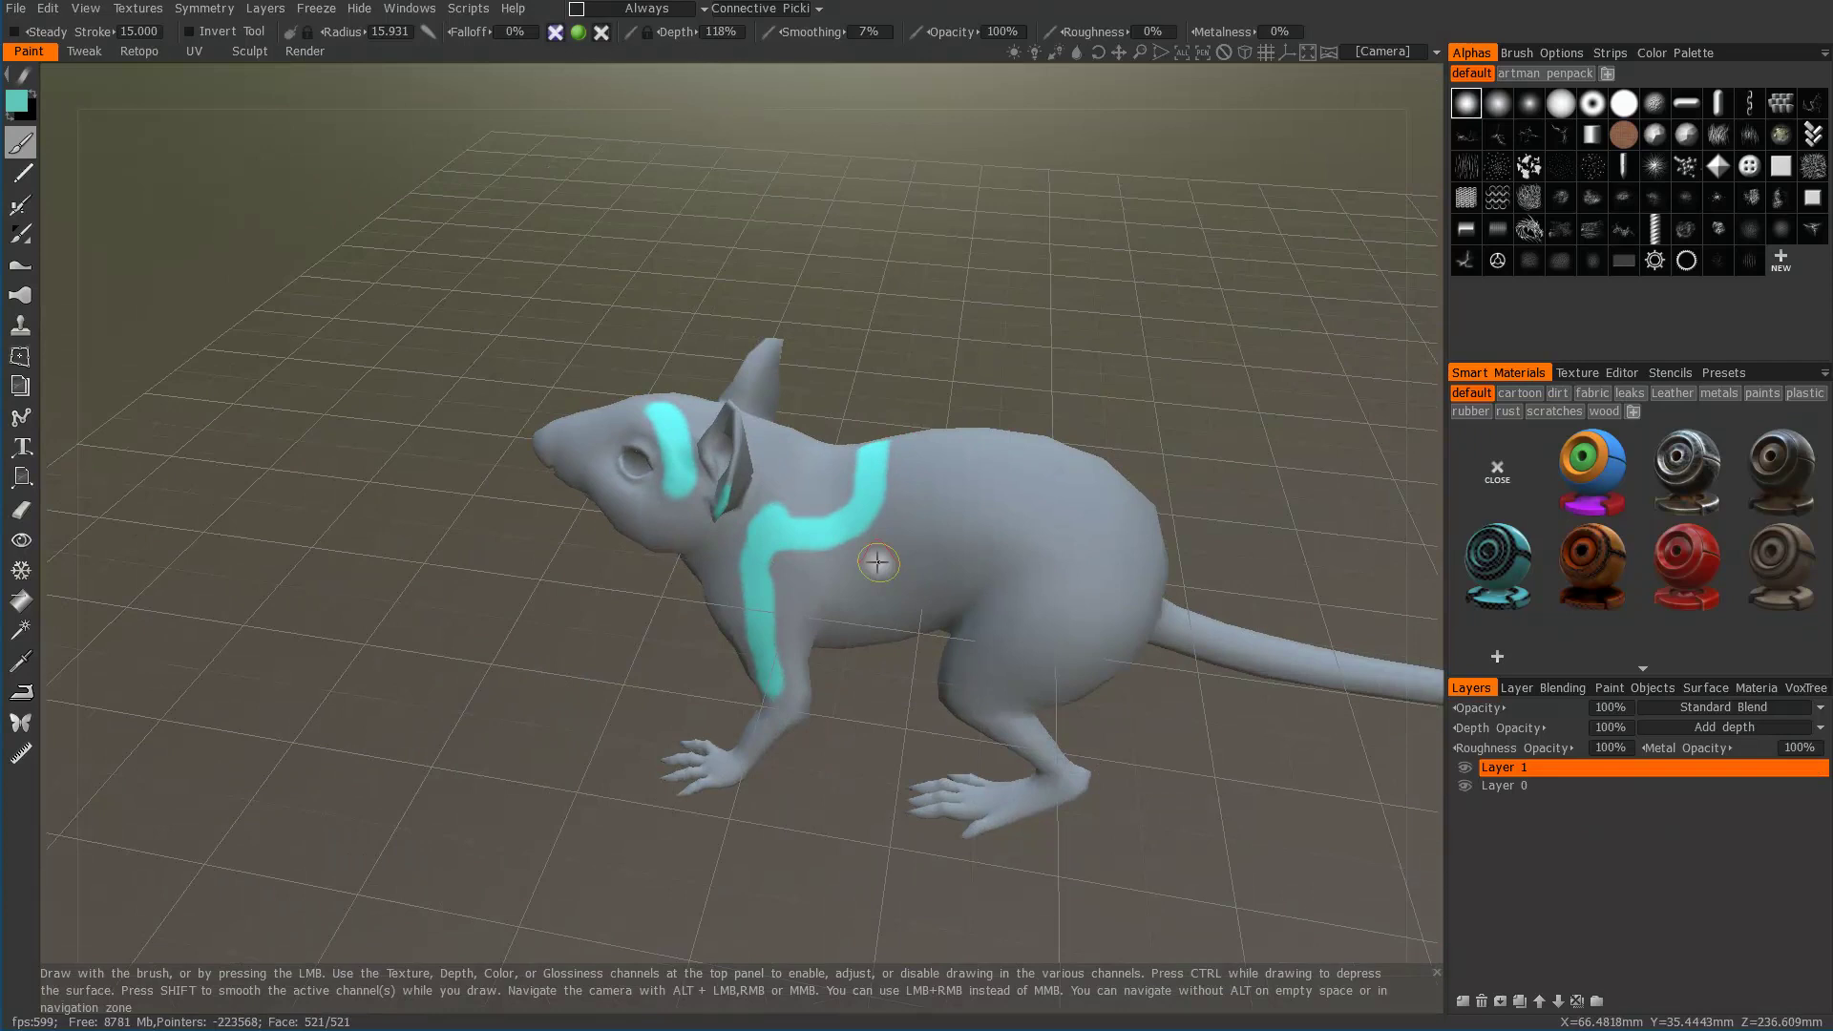
mouse_move(850, 571)
left_mouse_down()
mouse_move(1062, 572)
mouse_move(1082, 606)
left_mouse_up()
Step: Undo the test paint strokes on the rat
left_click_drag(974, 720, 1012, 692, "alt")
left_click_drag(855, 531, 888, 517, "alt")
key("ctrl+z")
key("ctrl+z")
key("ctrl+z")
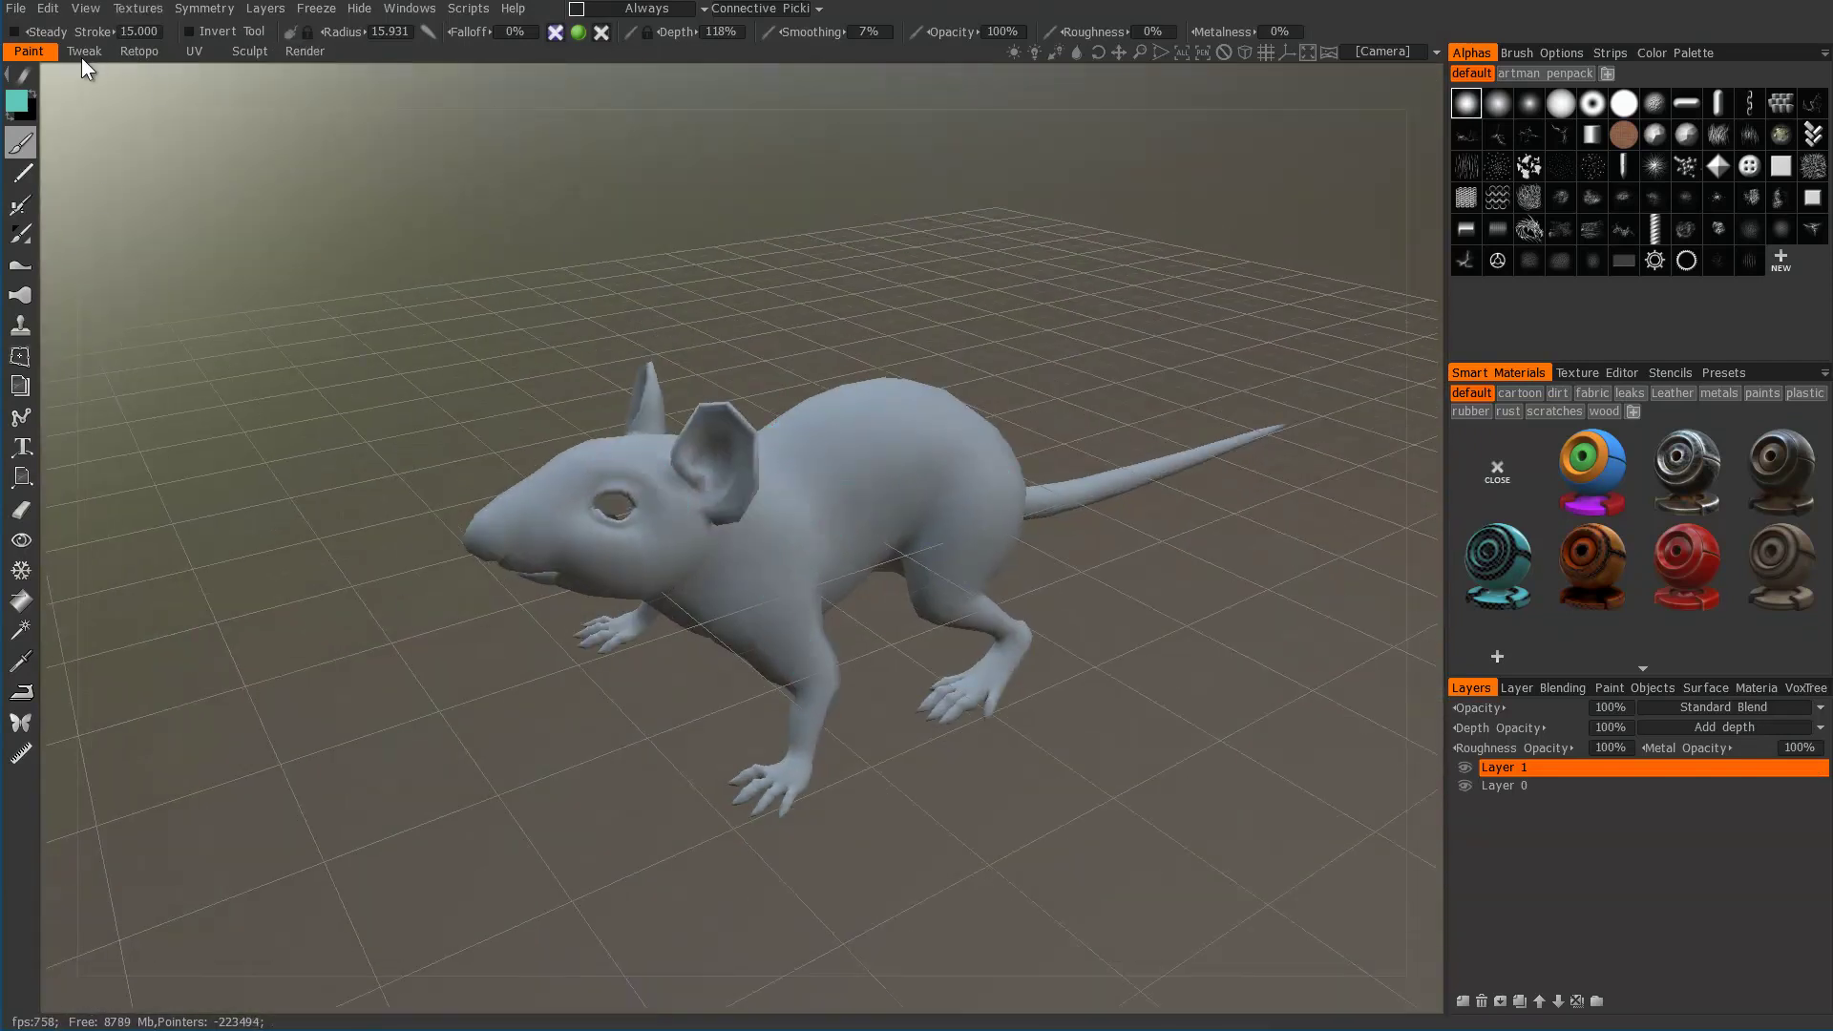
Step: Return to the UV room and clear all the automatically generated seams from the rat
left_click(189, 51)
scroll(679, 504, "up", 2)
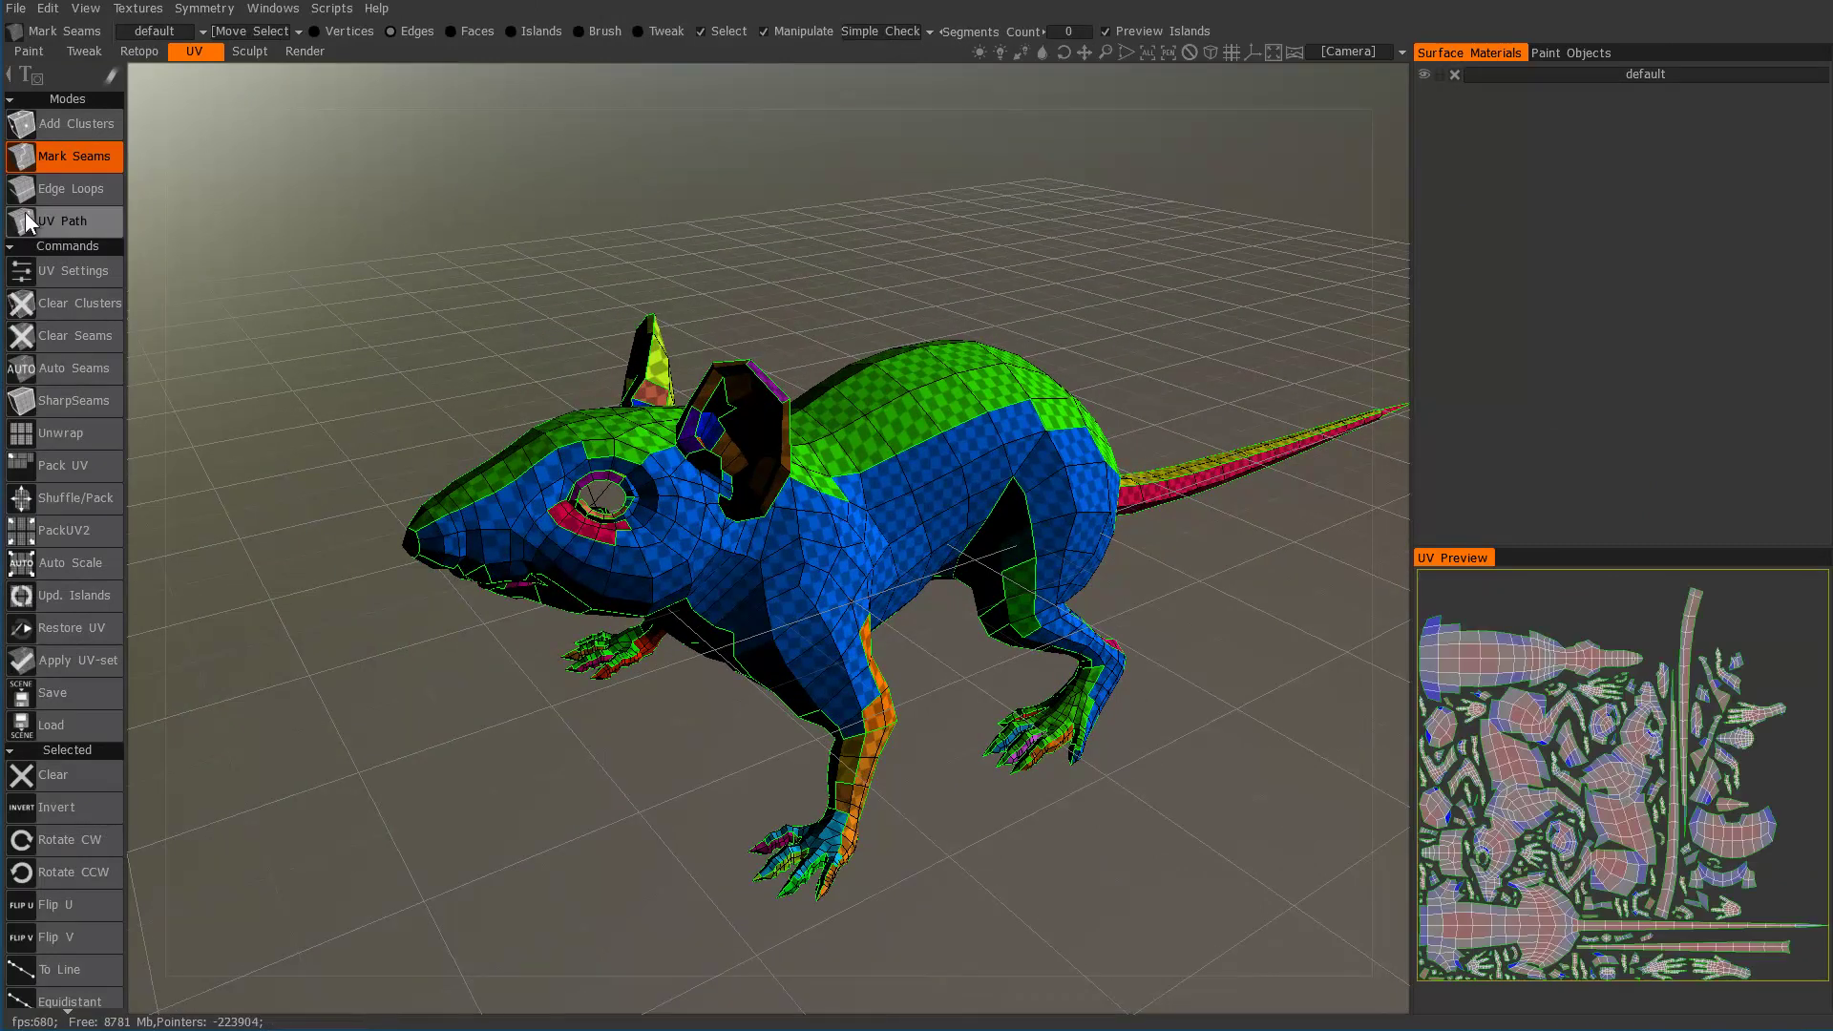
left_click(63, 336)
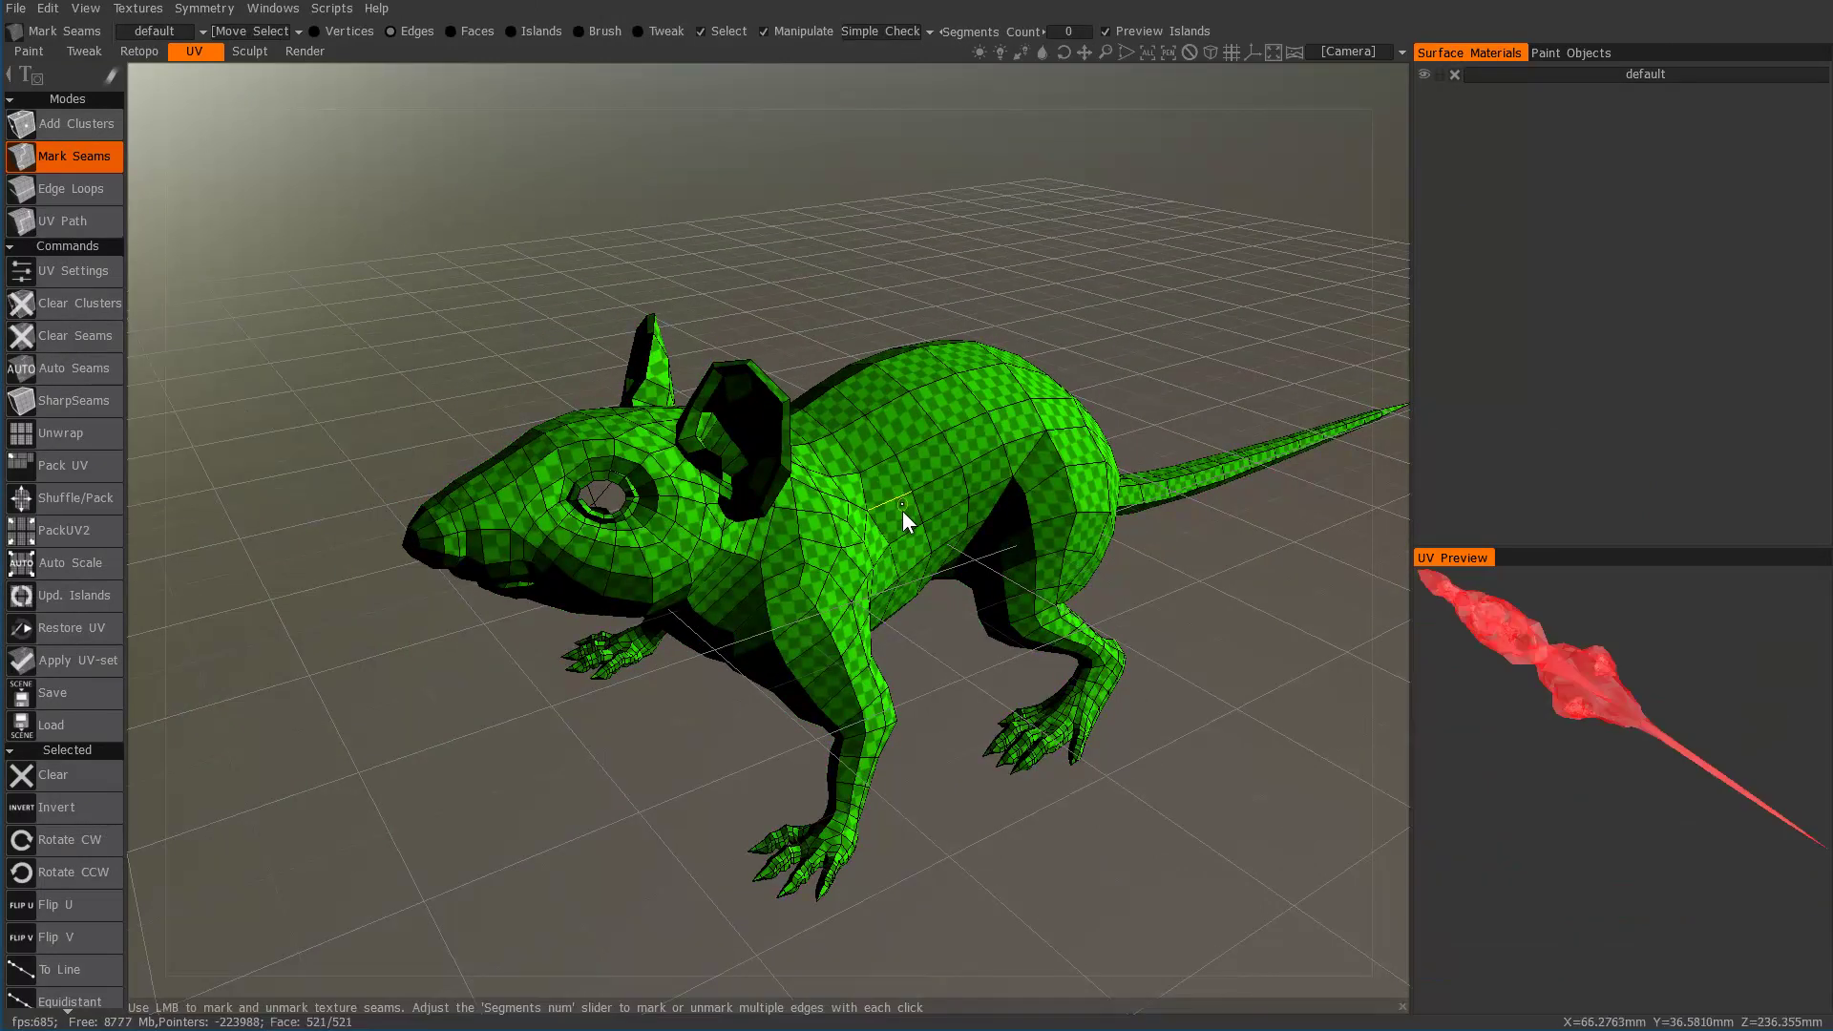
left_click_drag(548, 399, 777, 449)
Step: Turn on mirror symmetry across the X axis for marking seams
left_click(206, 10)
left_click(206, 10)
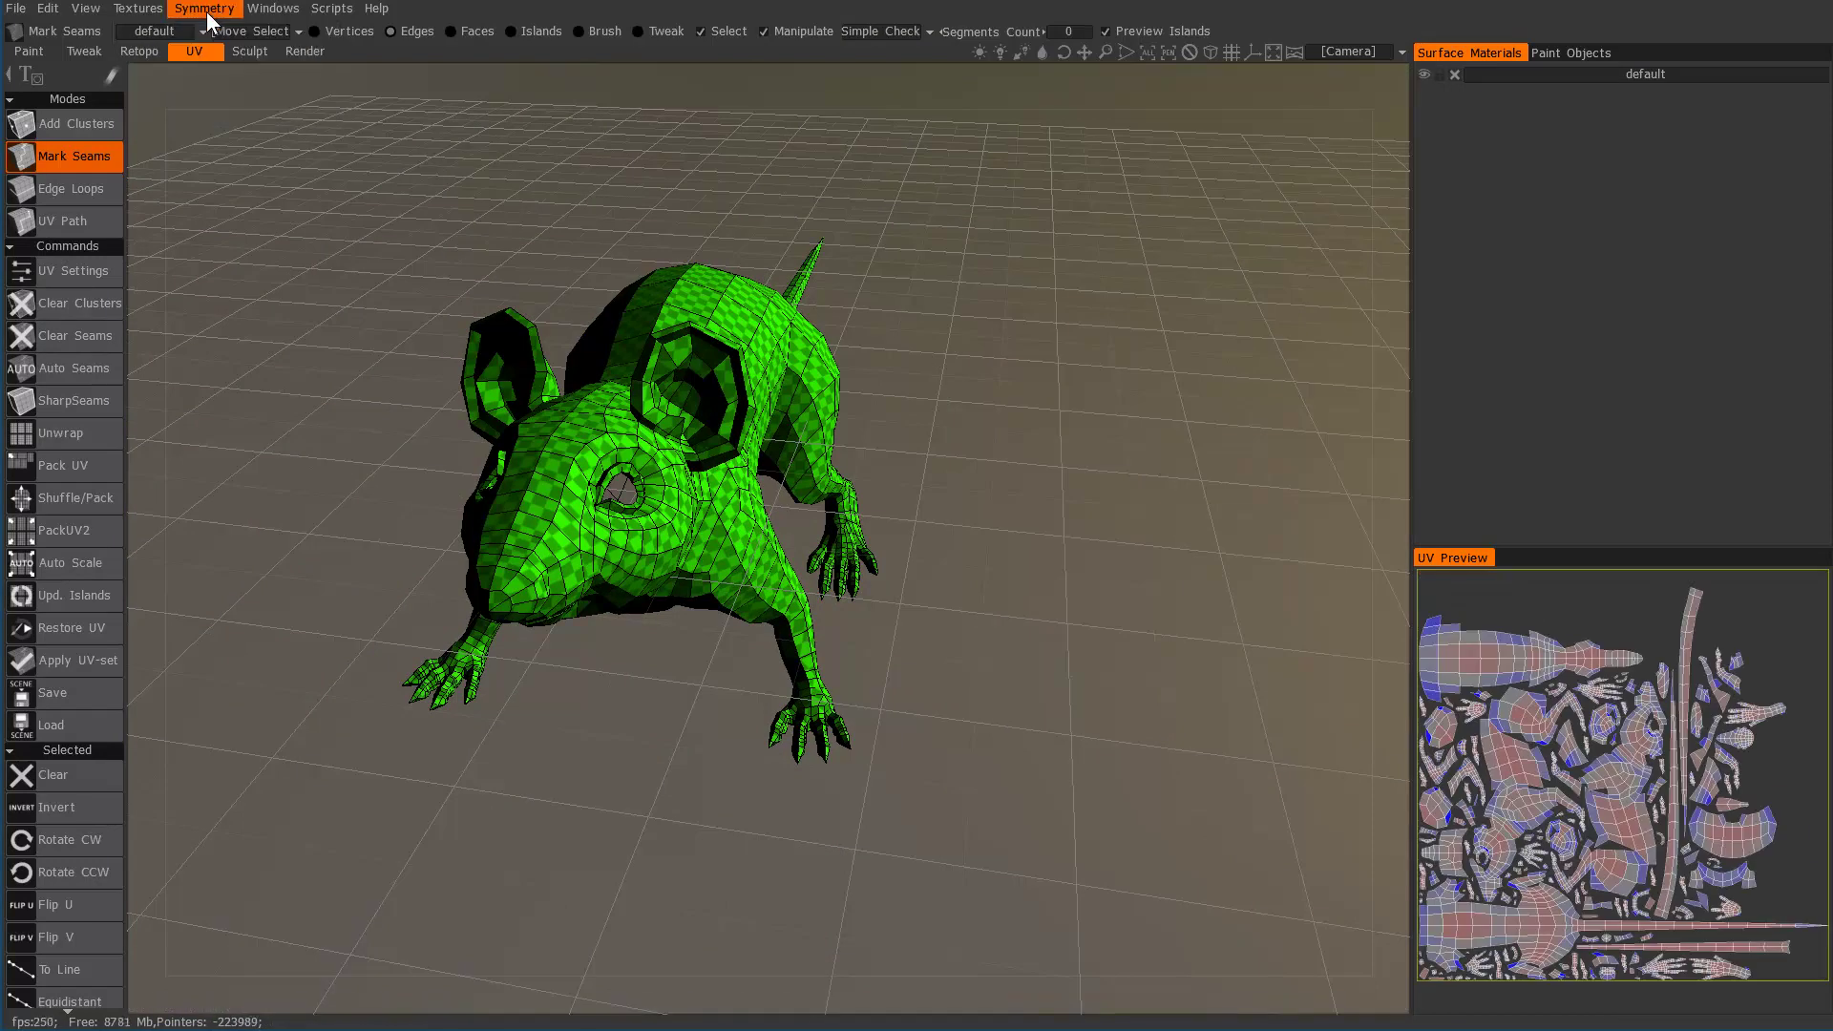
left_click(212, 11)
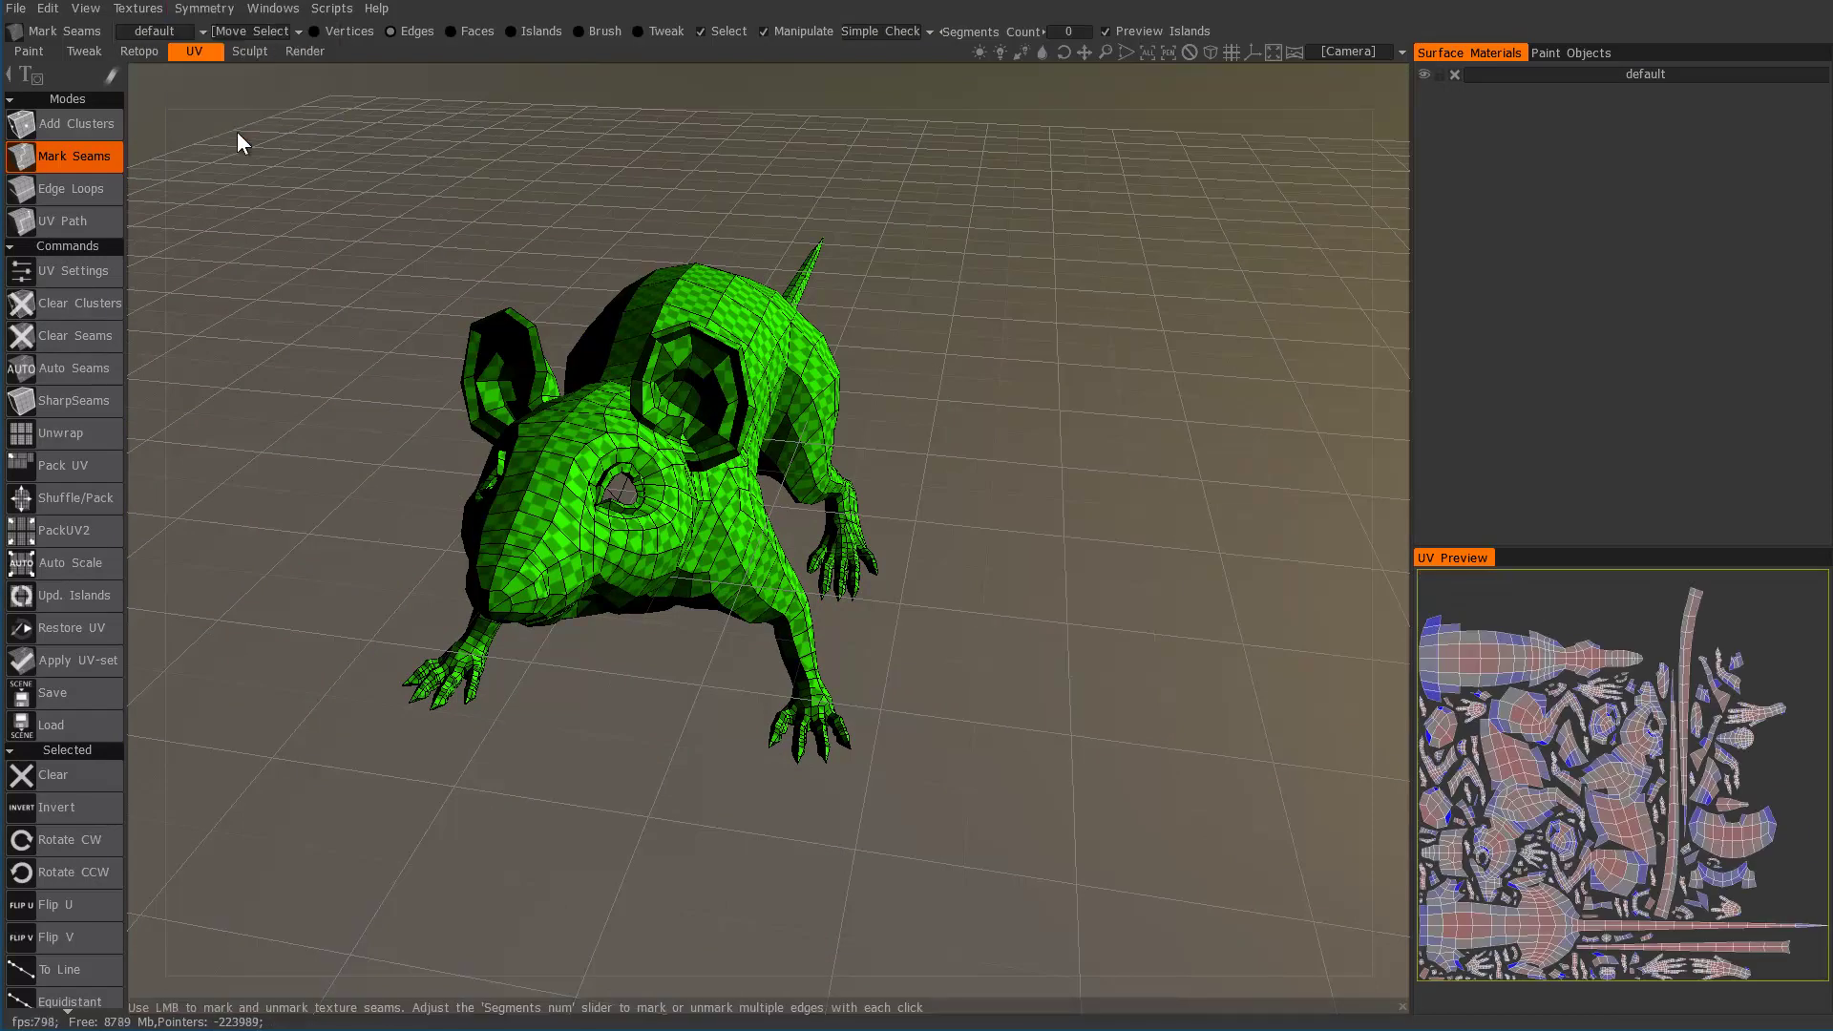
left_click(206, 7)
left_click(220, 72)
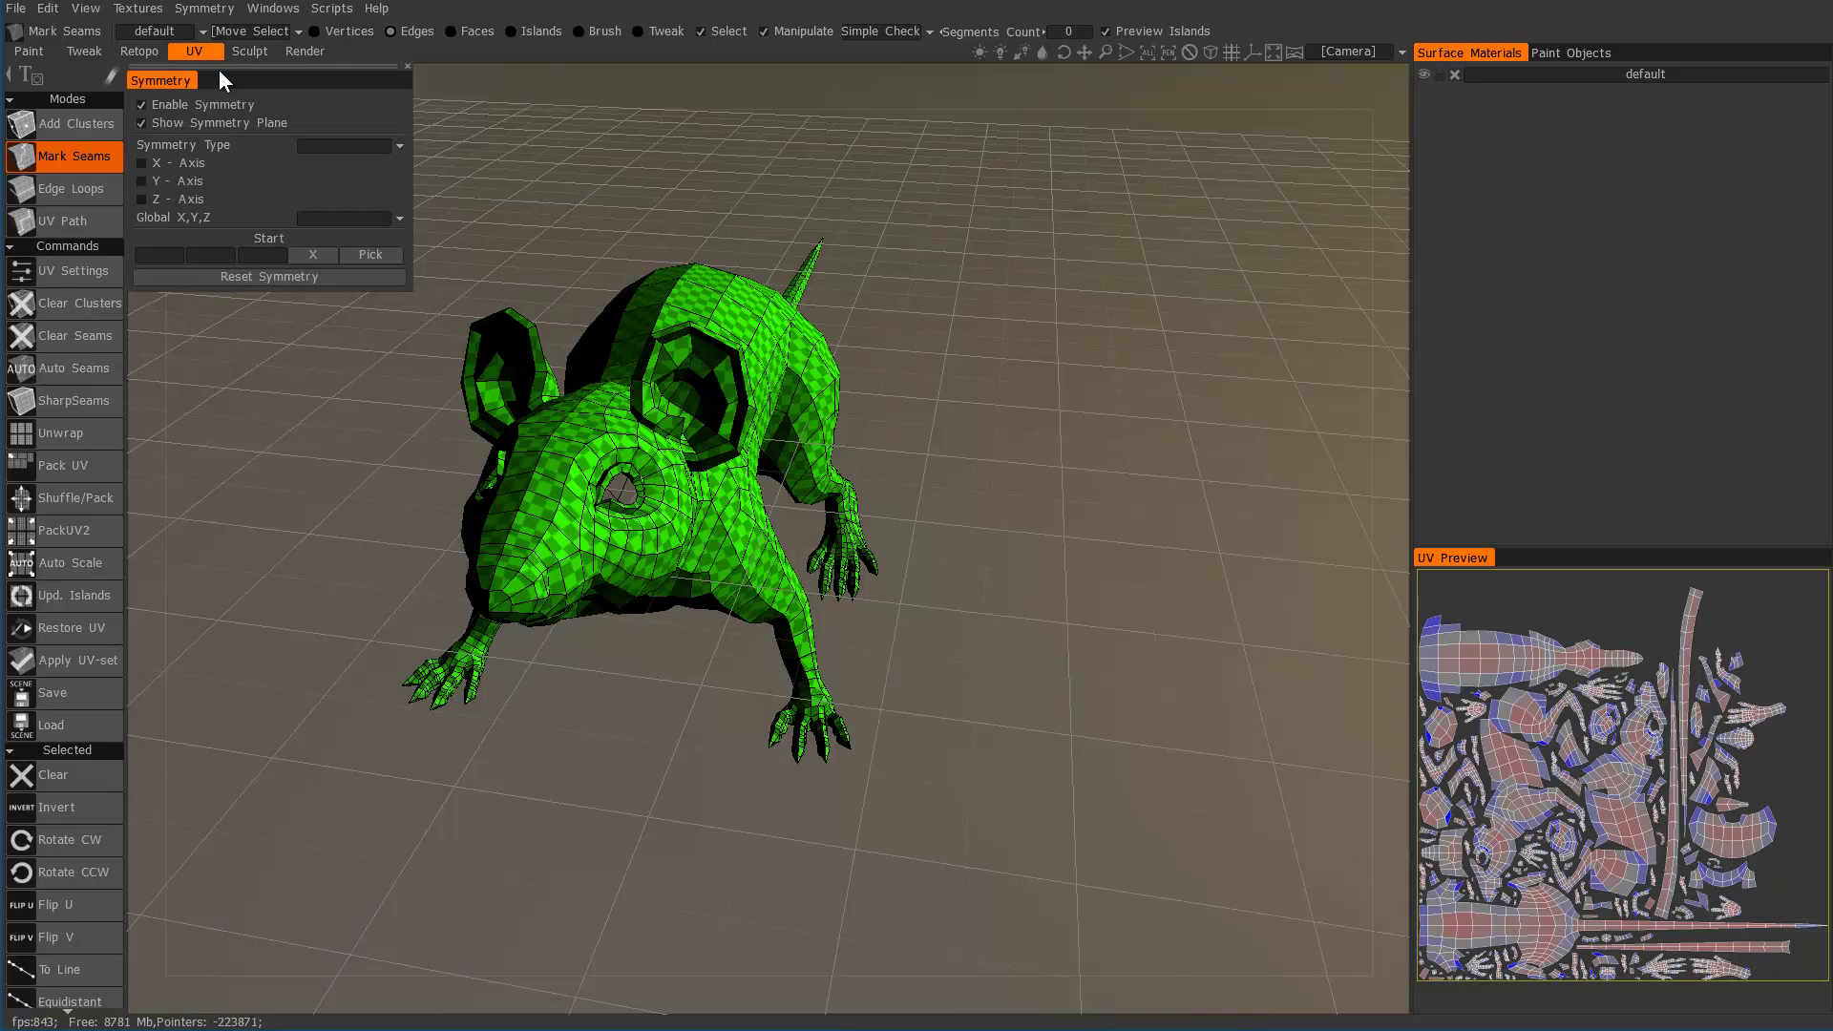
left_click(163, 164)
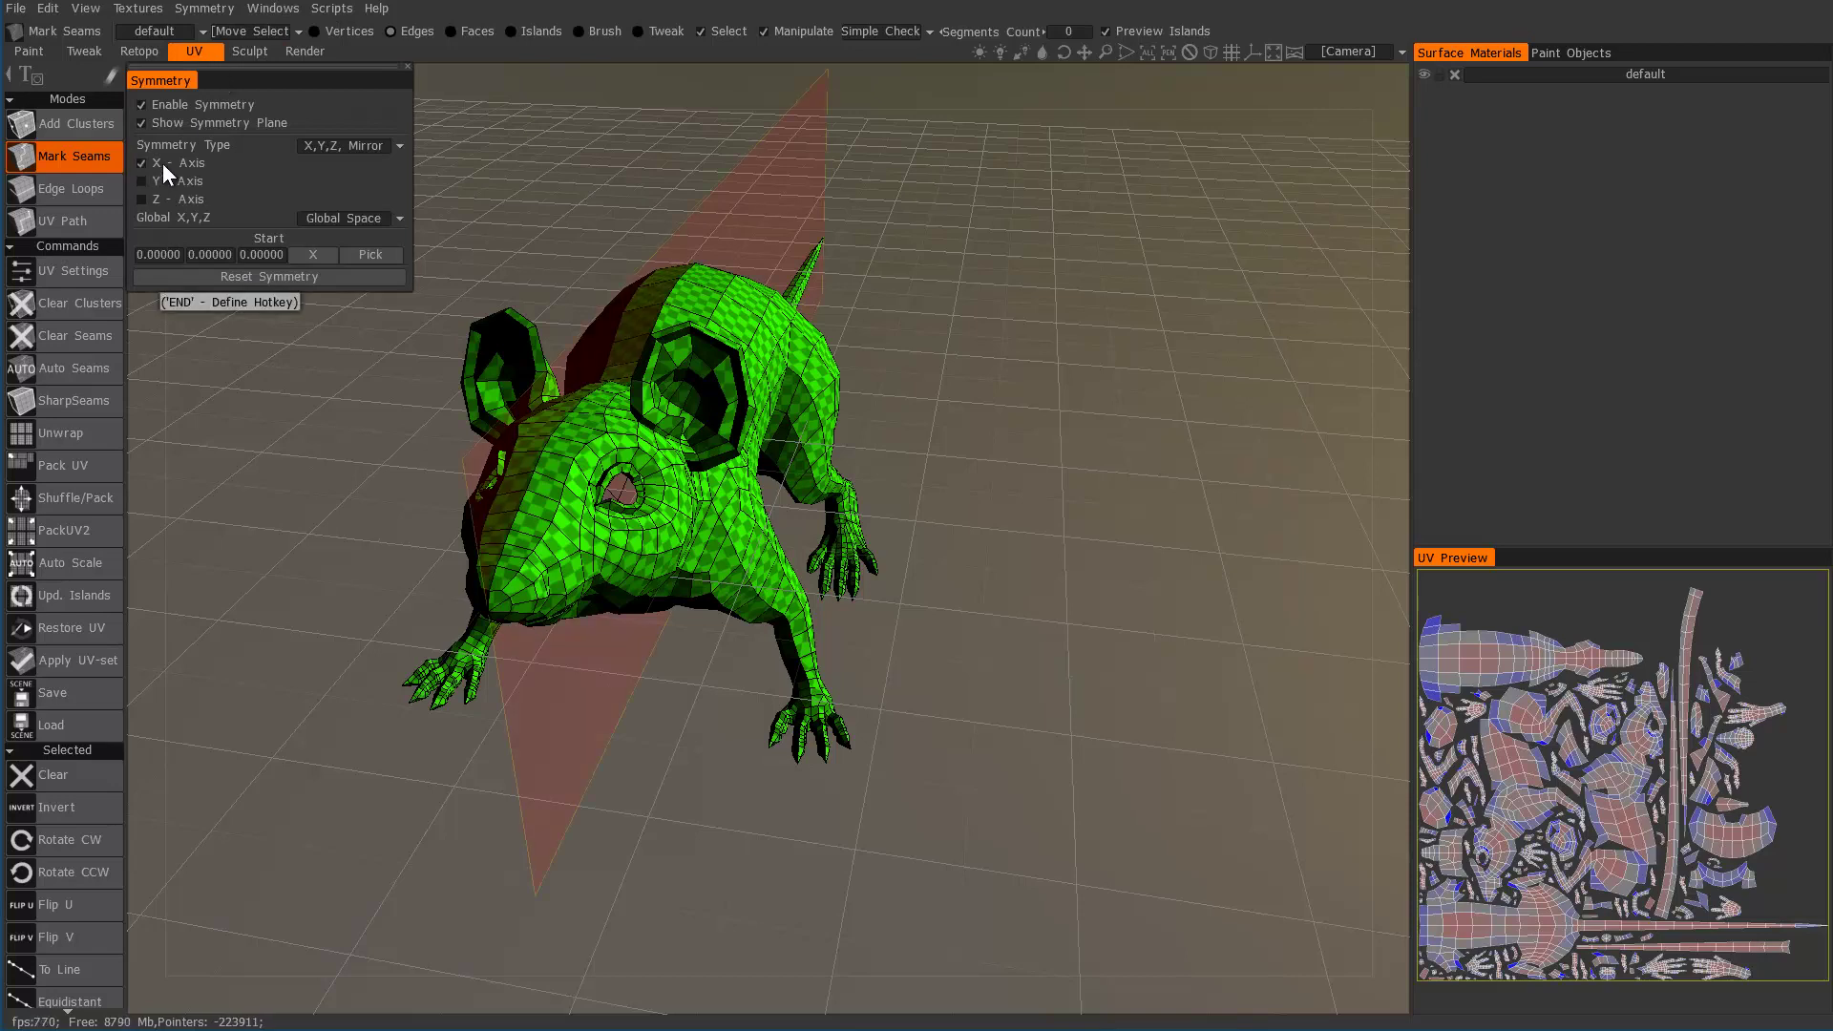
Step: Mark a seam loop along the rat's center line from nose to tail, splitting the body into two mirrored halves
mouse_move(782, 478)
left_mouse_down("alt")
mouse_move(920, 434)
mouse_move(646, 433)
mouse_move(776, 468)
left_mouse_up("alt")
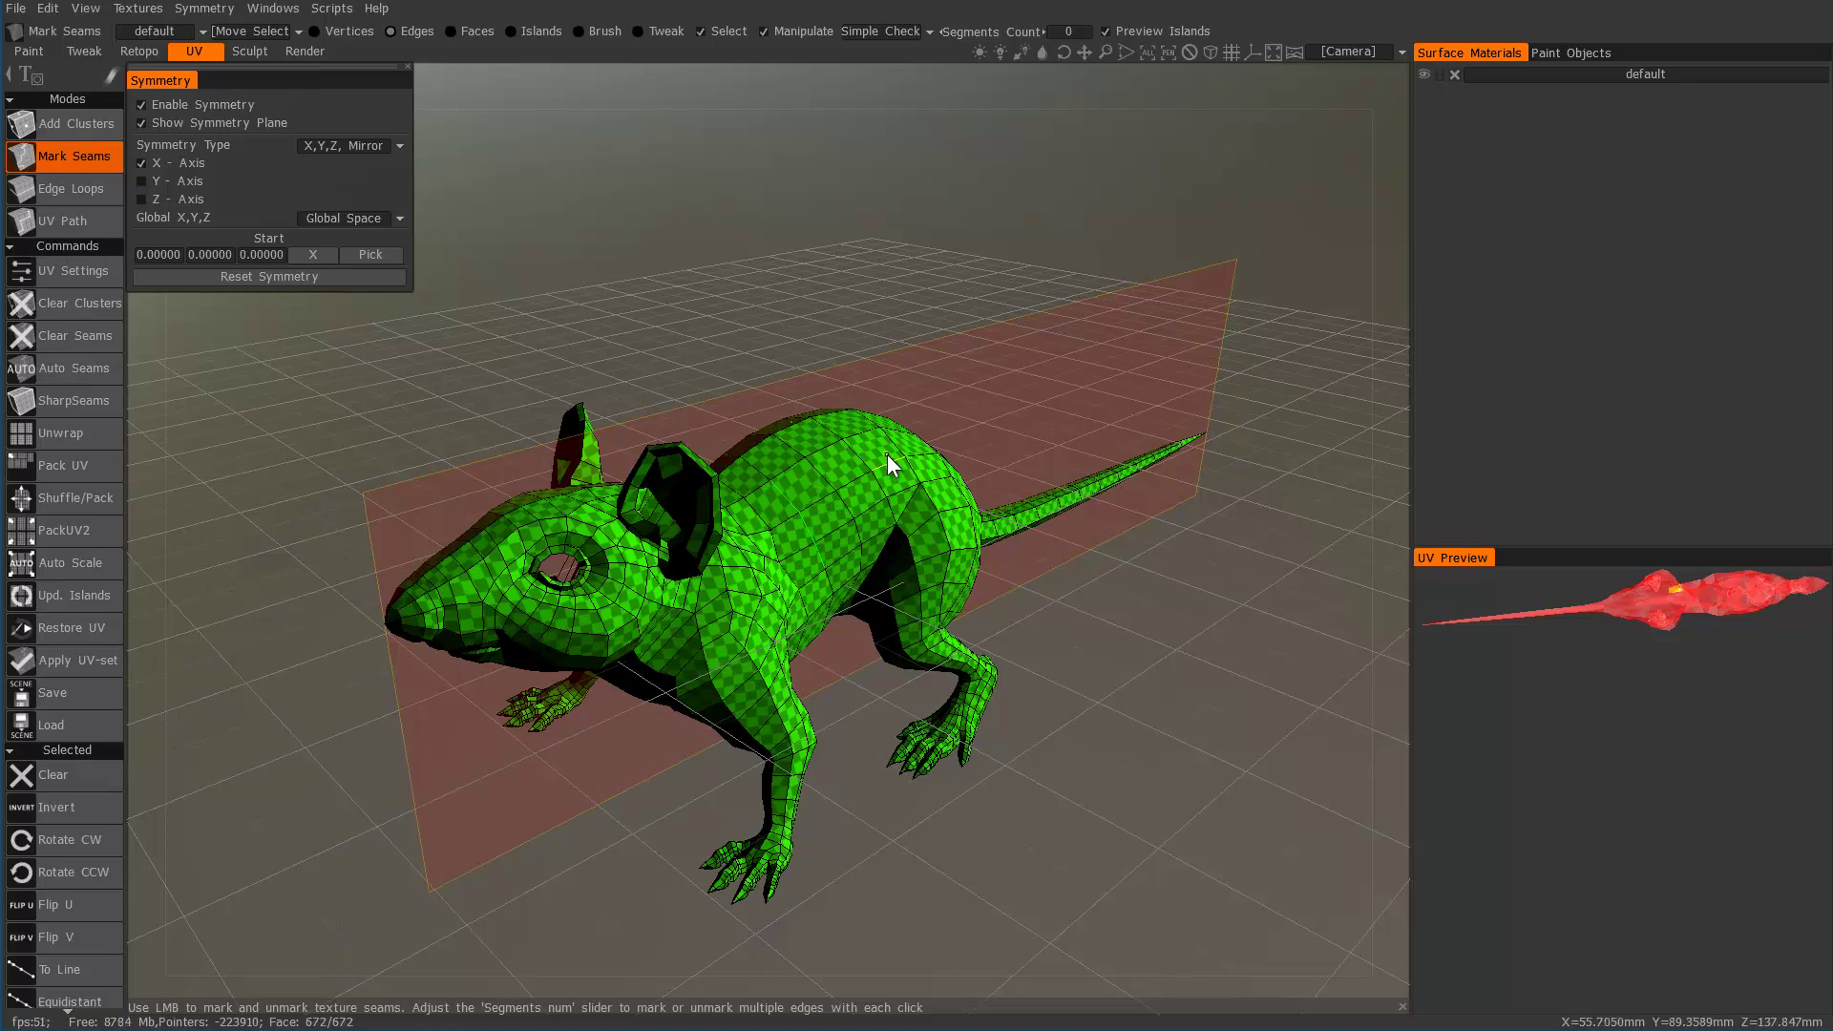
scroll(750, 496, "up", 3)
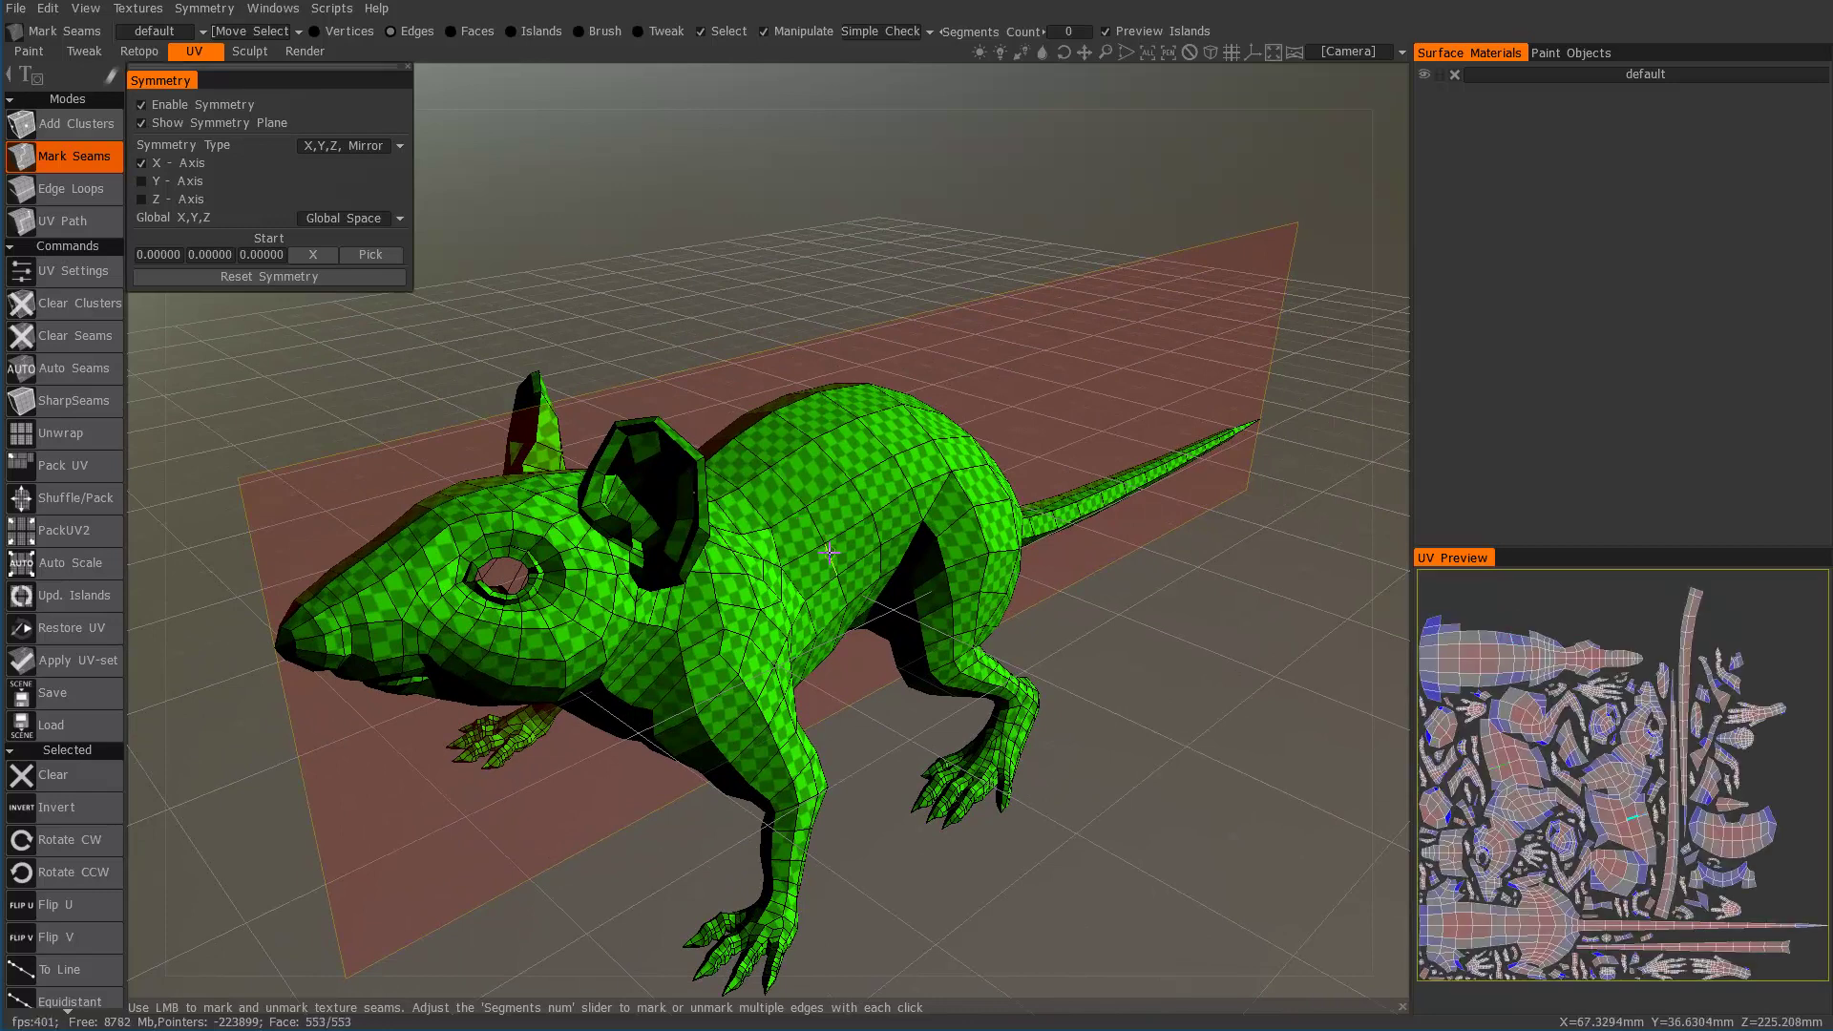
left_click_drag(767, 433, 742, 504, "alt")
left_click(726, 447)
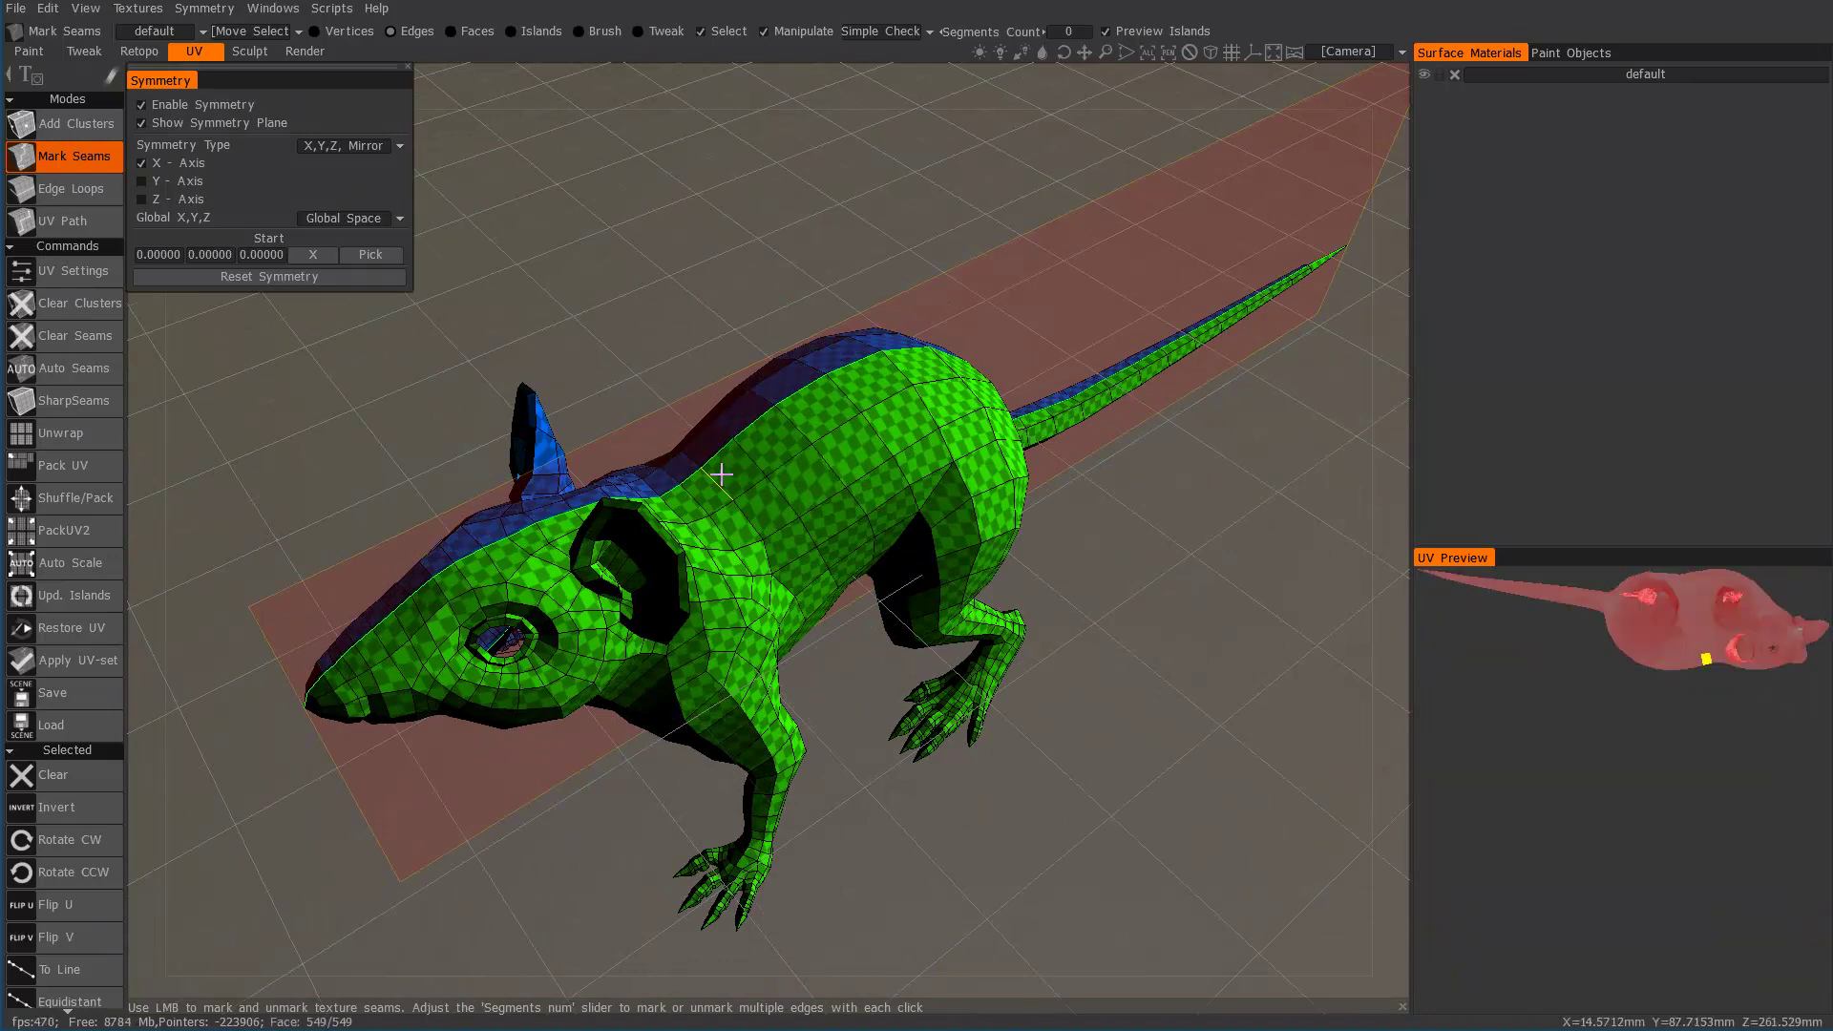
left_click_drag(704, 463, 753, 430, "alt")
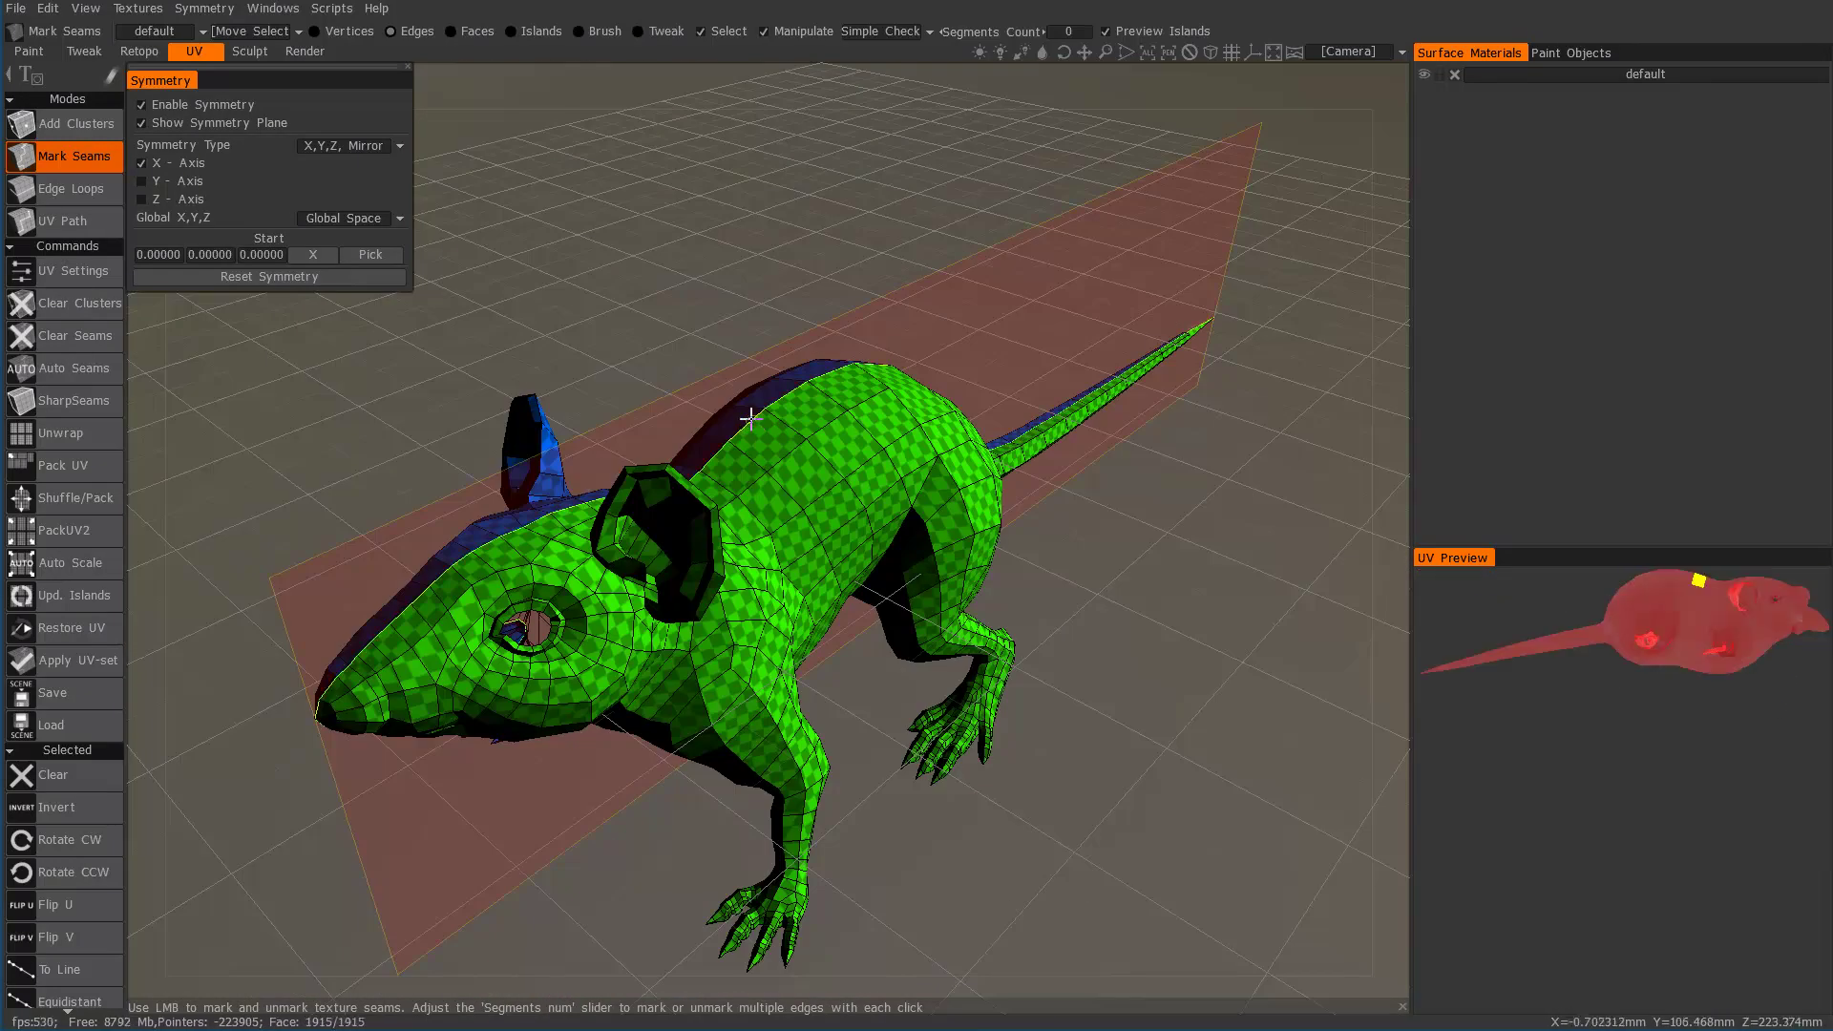
left_click(750, 418)
key("ctrl+z")
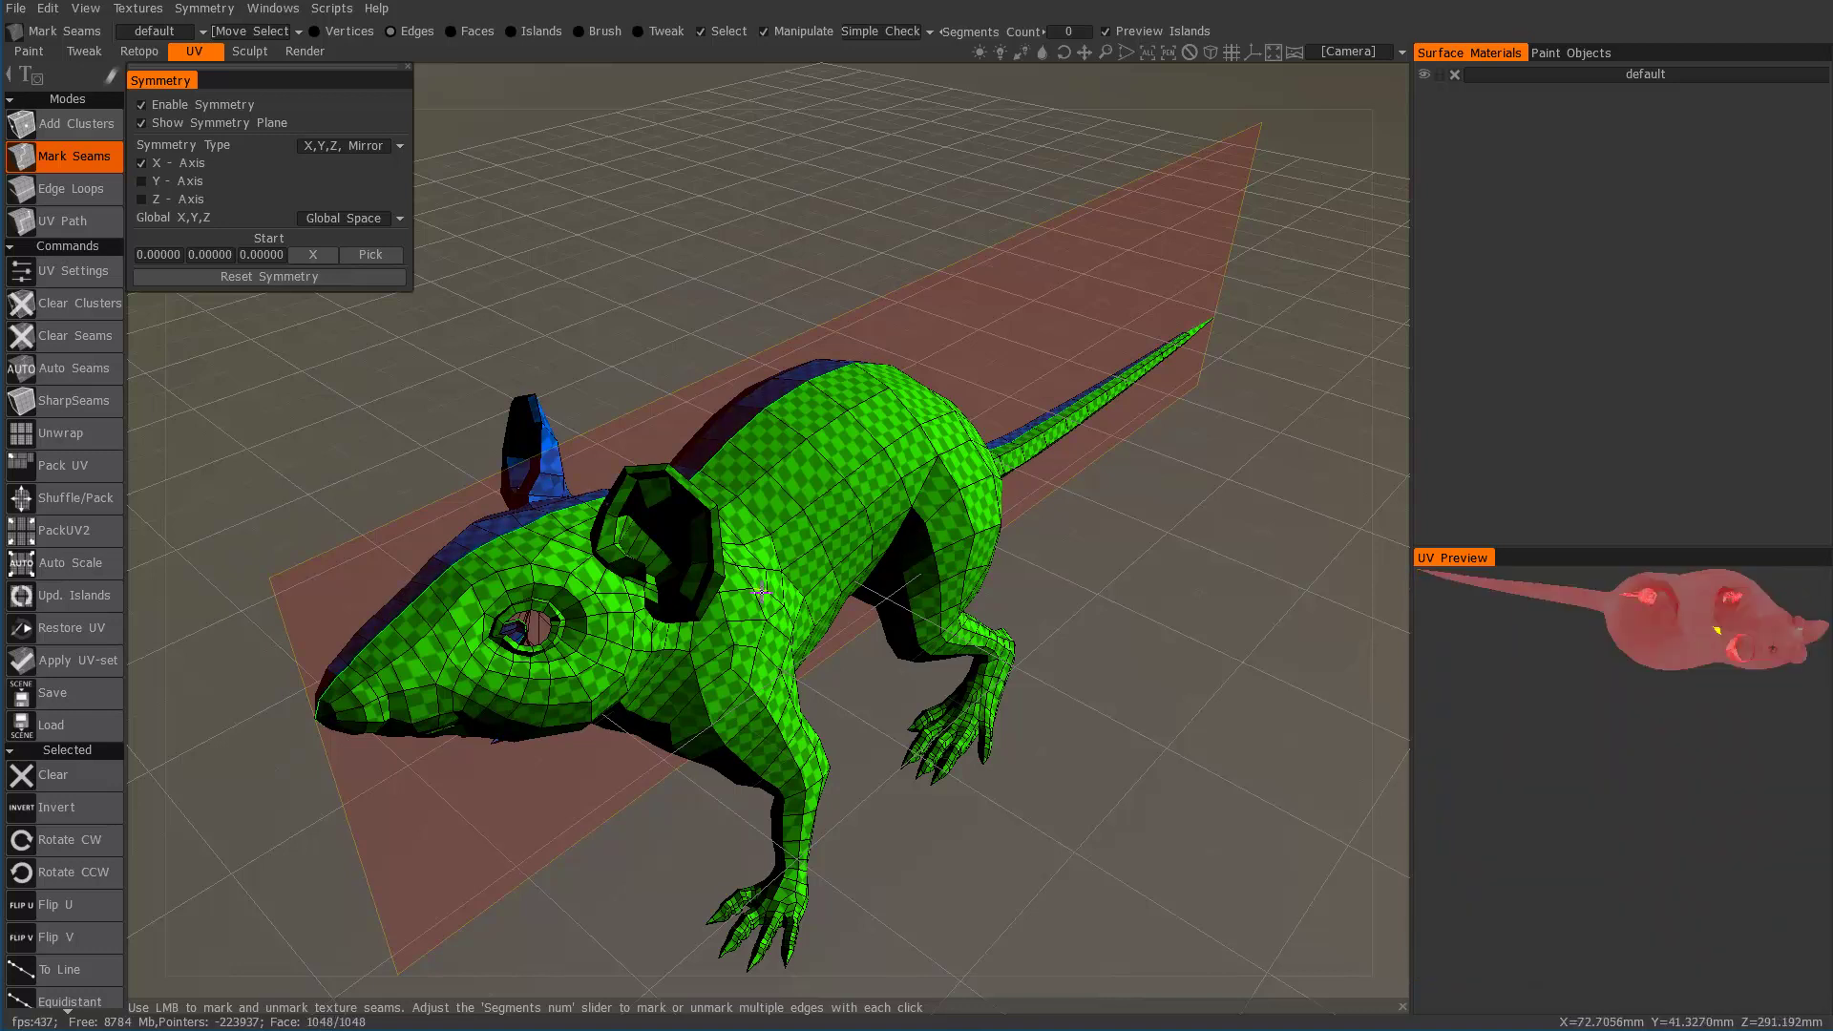
Step: Mark a seam loop around the top of the rat's hind leg, separating the leg from the body
left_click_drag(761, 593, 906, 669, "alt")
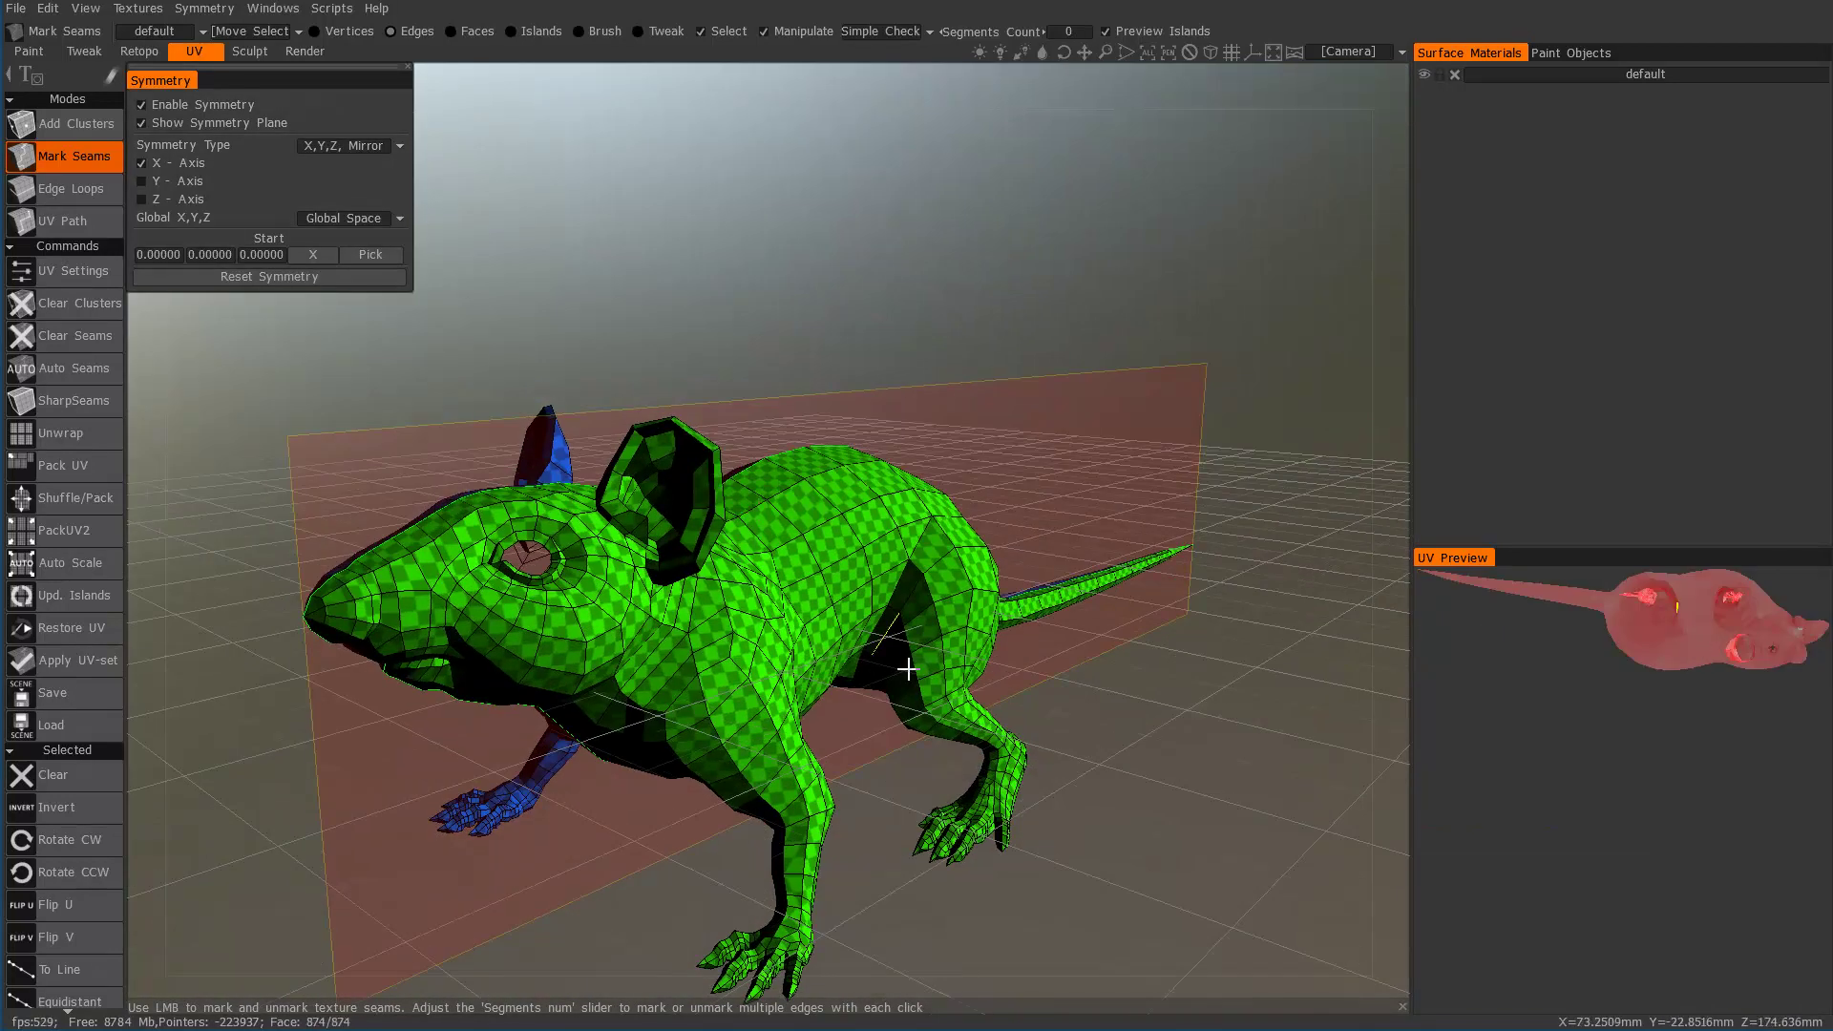
left_click(947, 543)
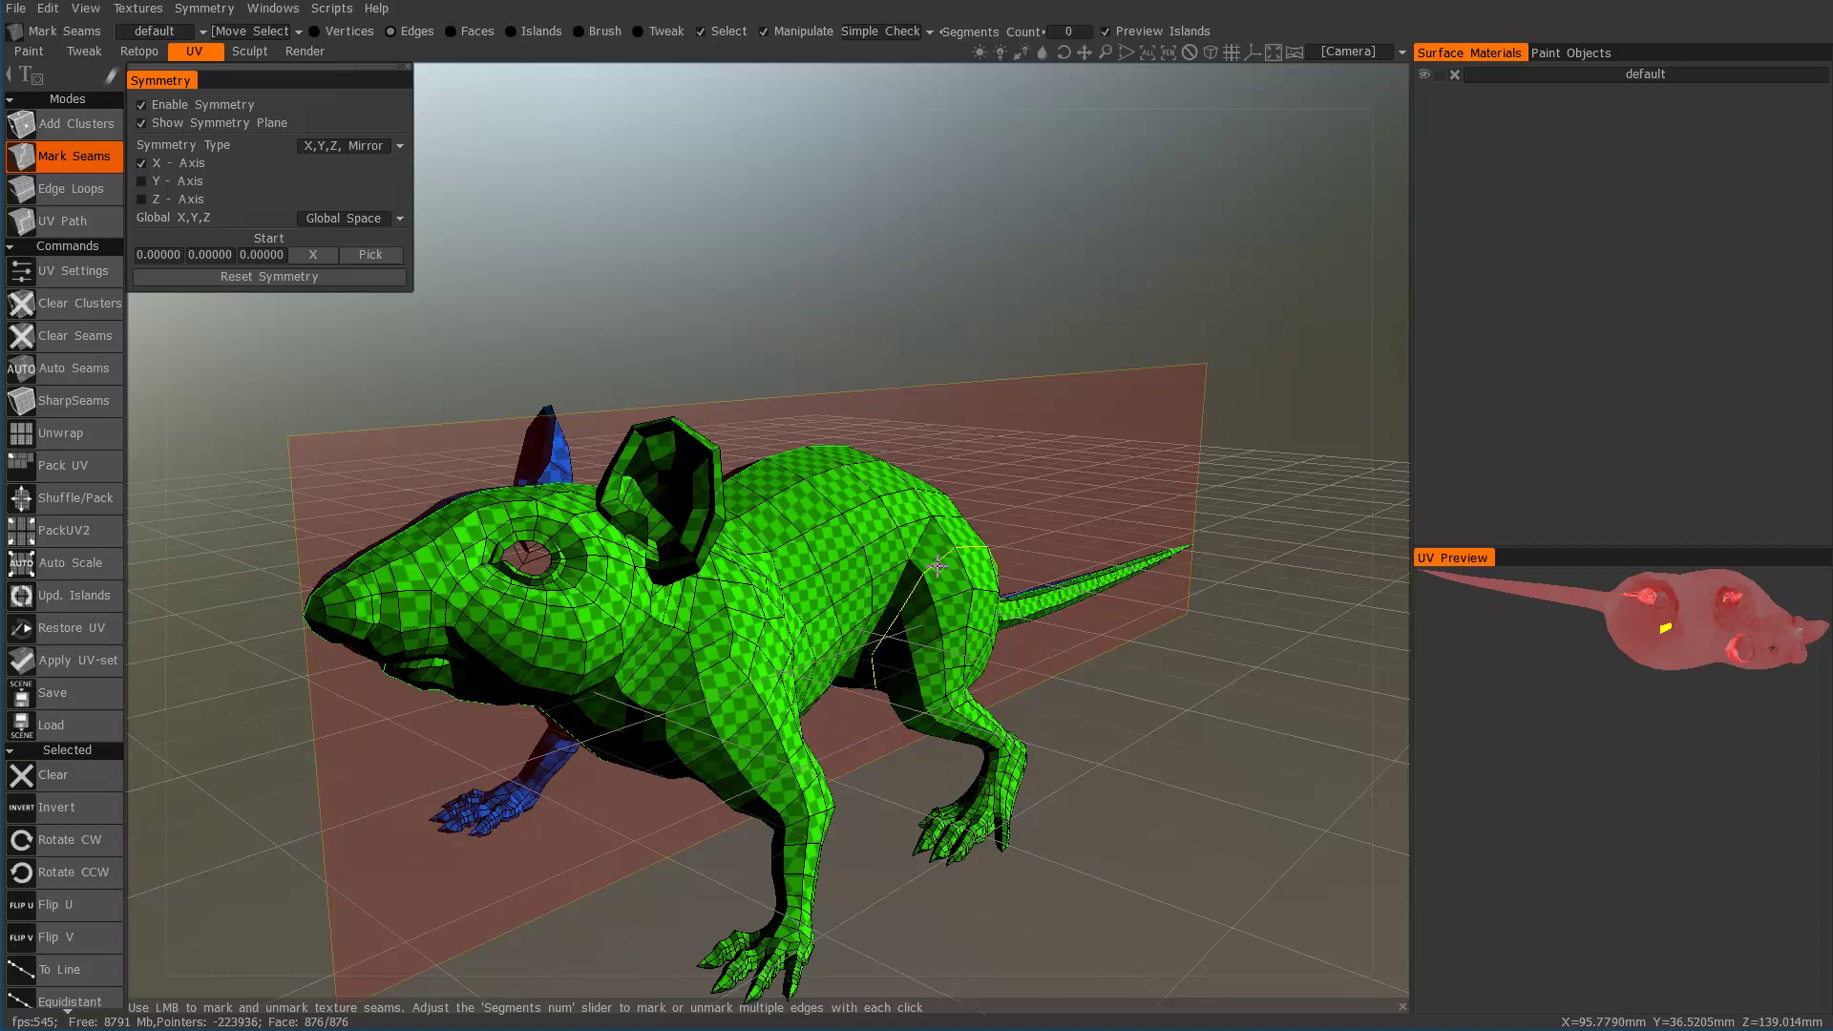
mouse_move(947, 542)
left_mouse_down("alt")
mouse_move(593, 577)
mouse_move(740, 550)
mouse_move(868, 597)
mouse_move(857, 617)
mouse_move(917, 544)
left_mouse_up("alt")
right_click_drag(917, 544, 963, 524, "alt")
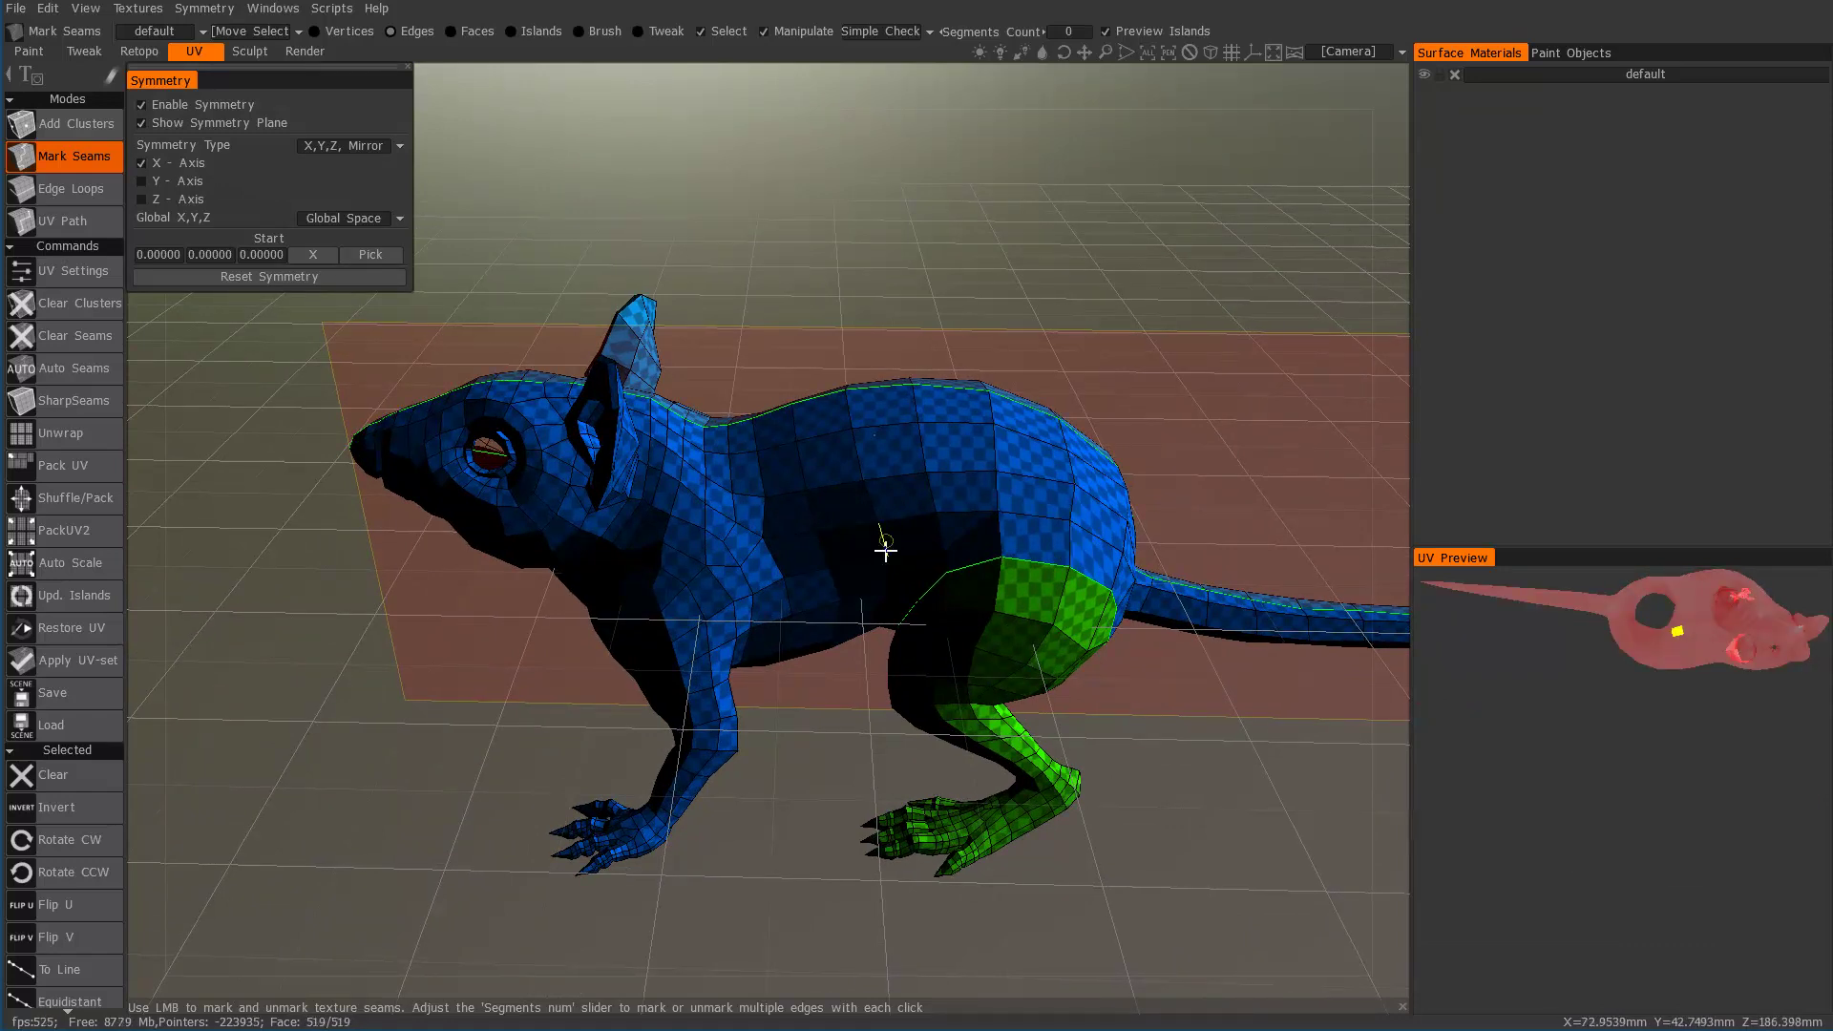
Step: Mark a seam loop around the base of the rat's tail
left_click_drag(885, 546, 1027, 536, "alt")
right_click_drag(1027, 536, 1262, 621, "alt")
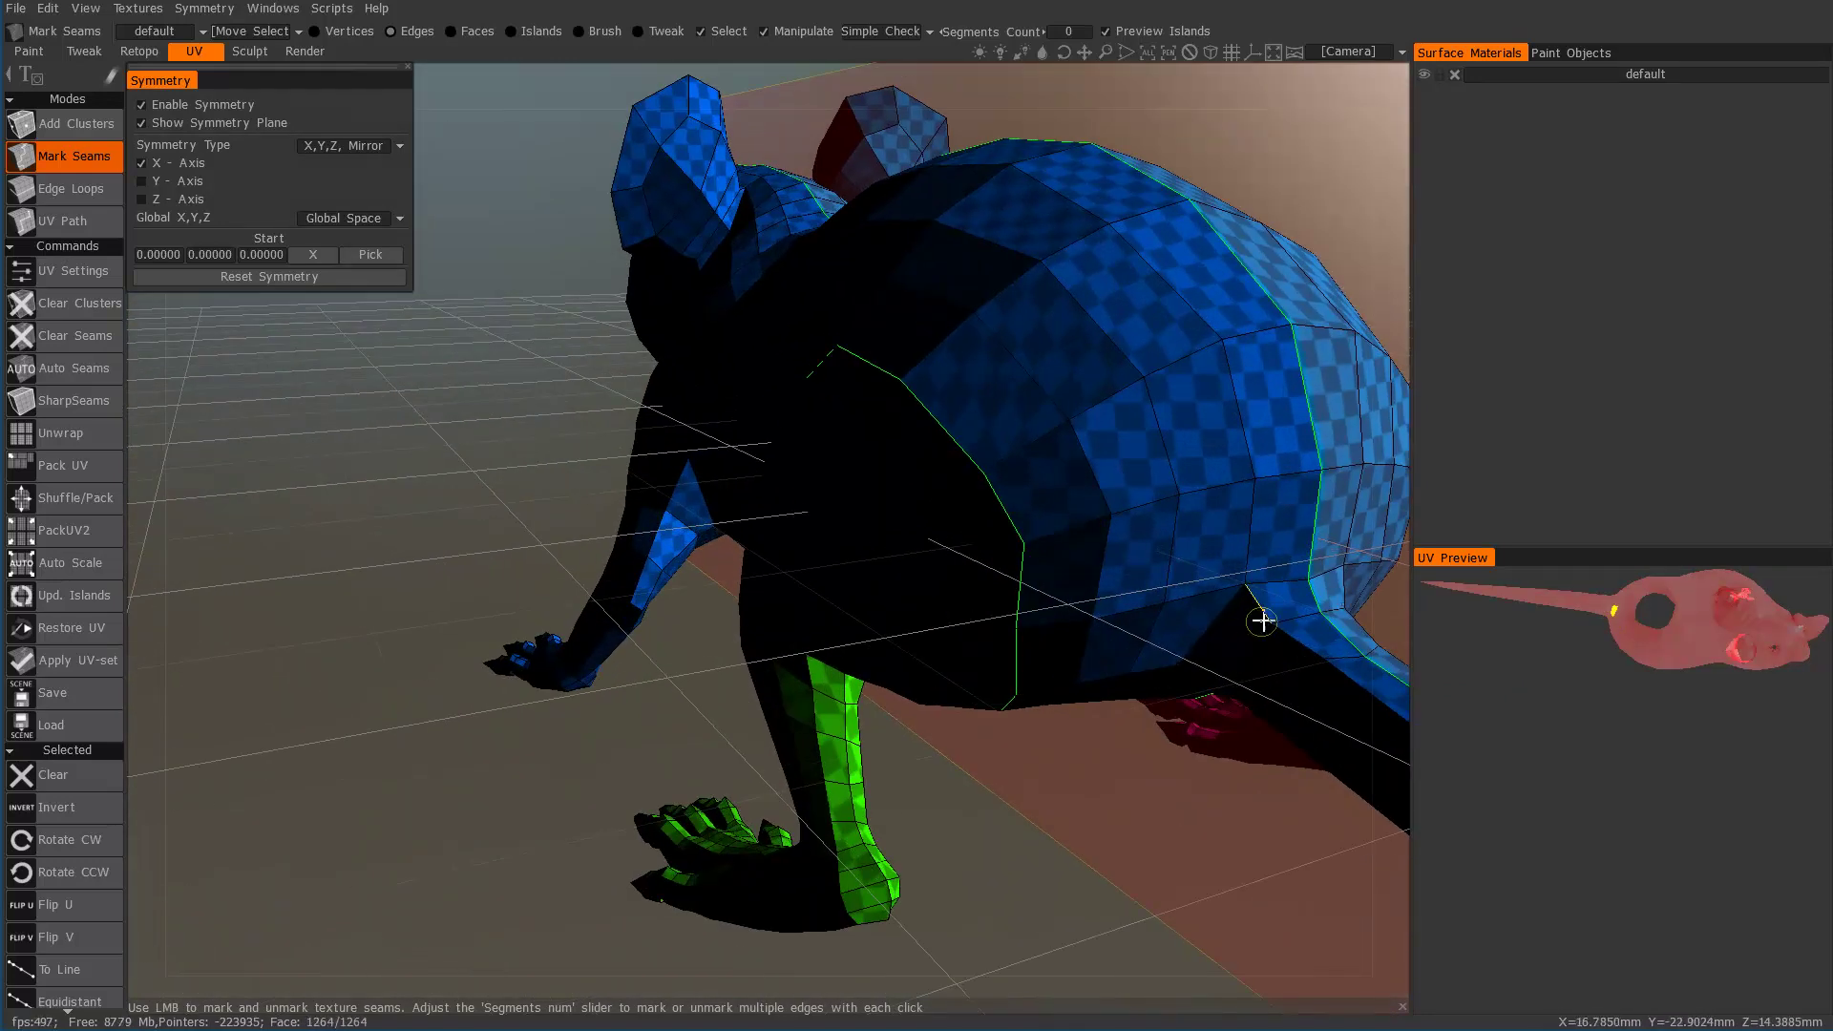
left_click(1281, 621)
Step: Mark a seam loop around the top of the rat's front leg at the shoulder, separating the leg from the body
left_click_drag(990, 483, 1173, 510, "alt")
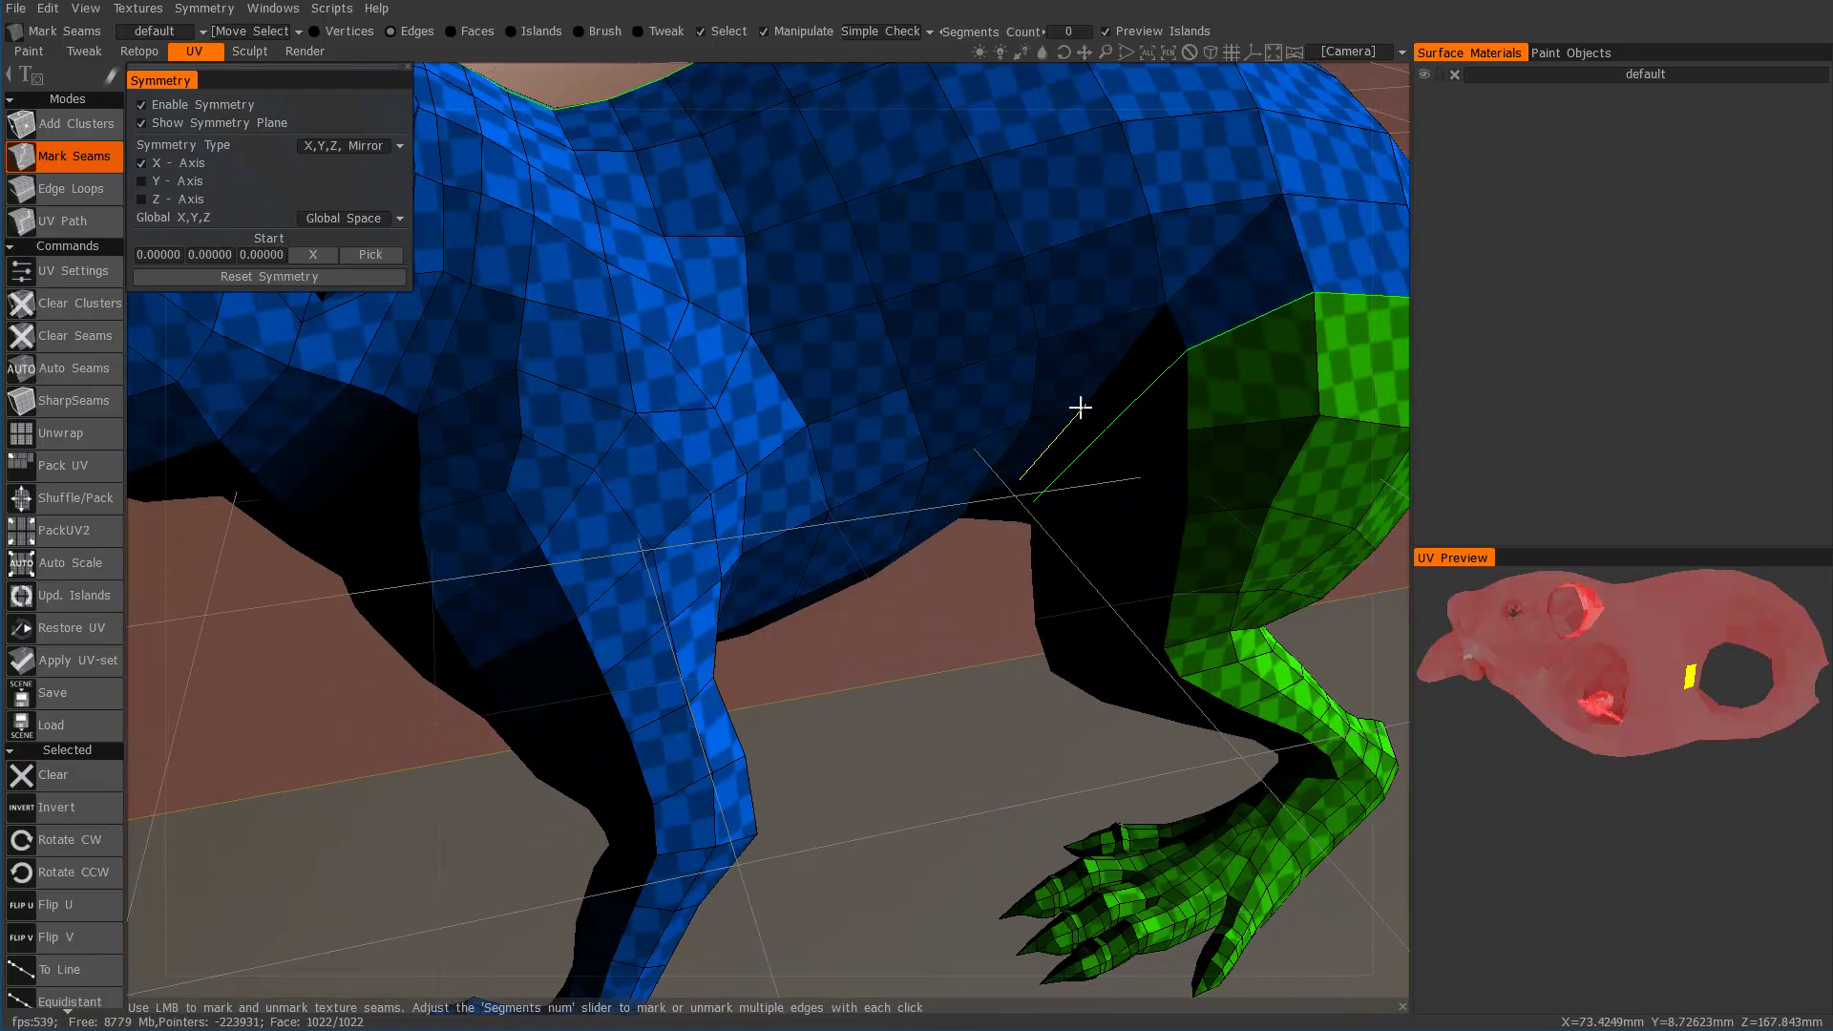
middle_click_drag(657, 397, 353, 491)
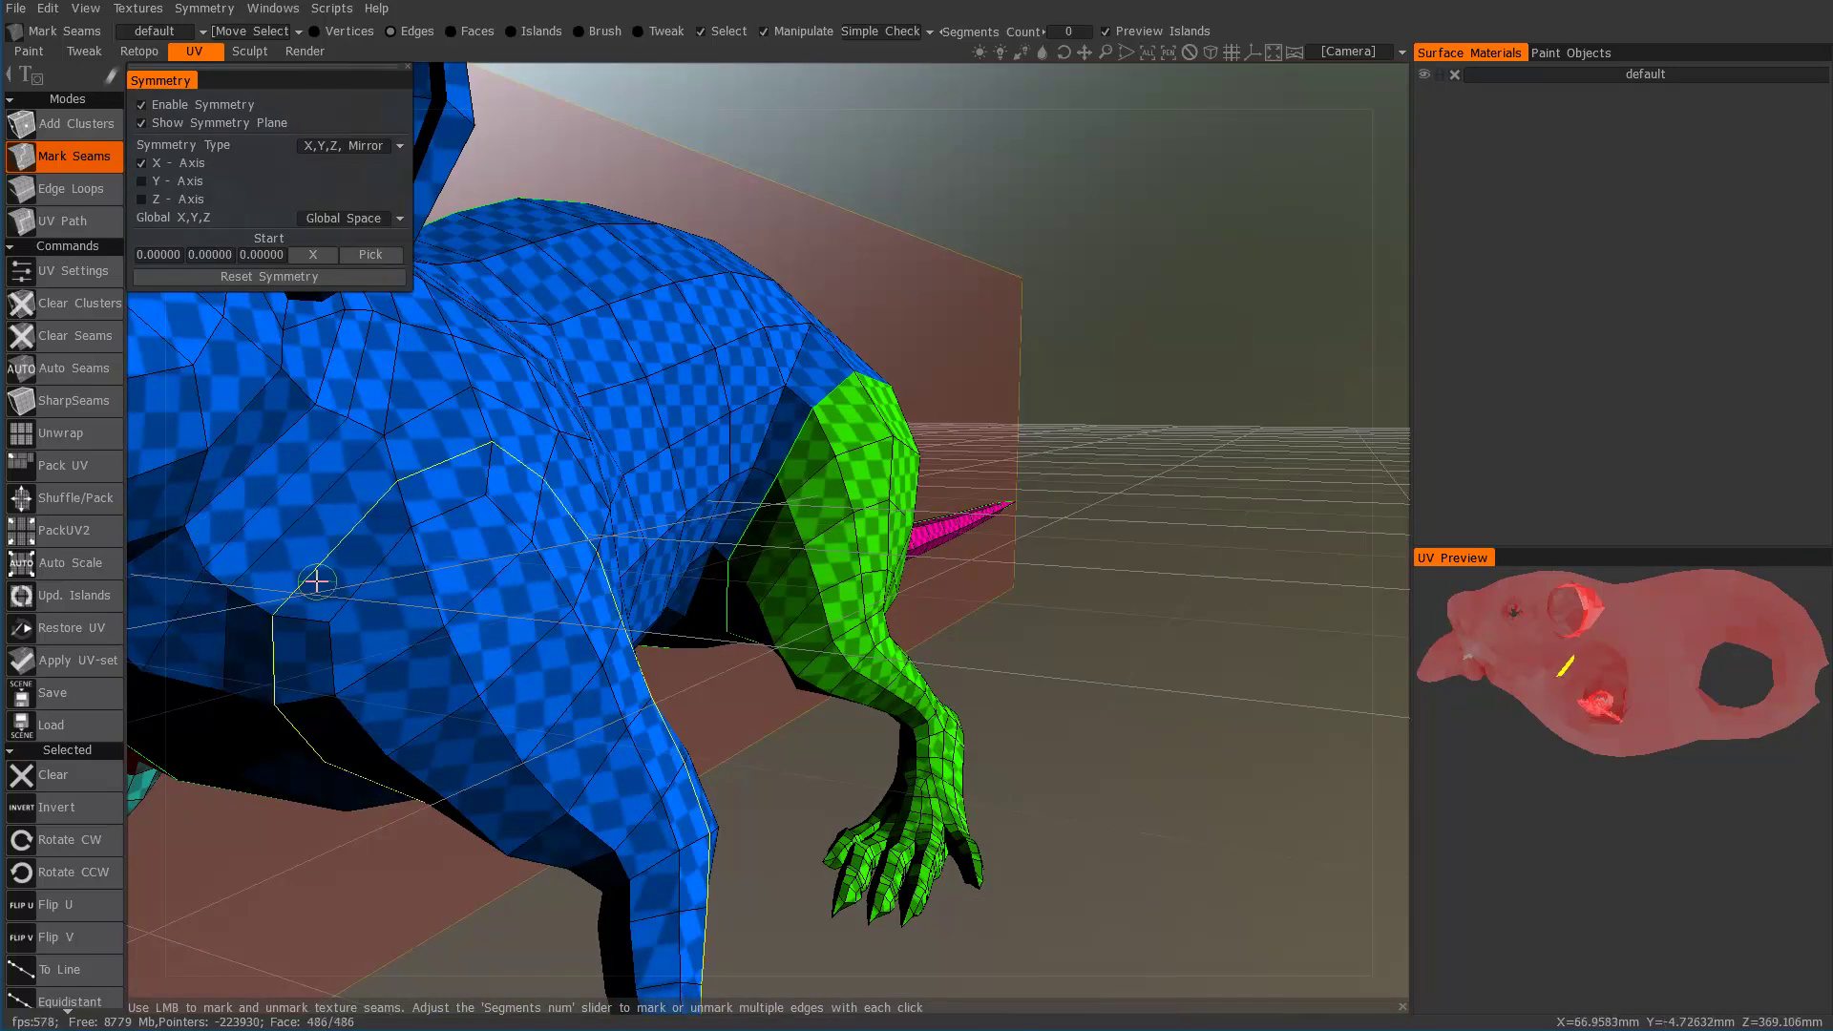
left_click_drag(286, 571, 227, 584, "alt")
left_click_drag(597, 601, 458, 564, "alt")
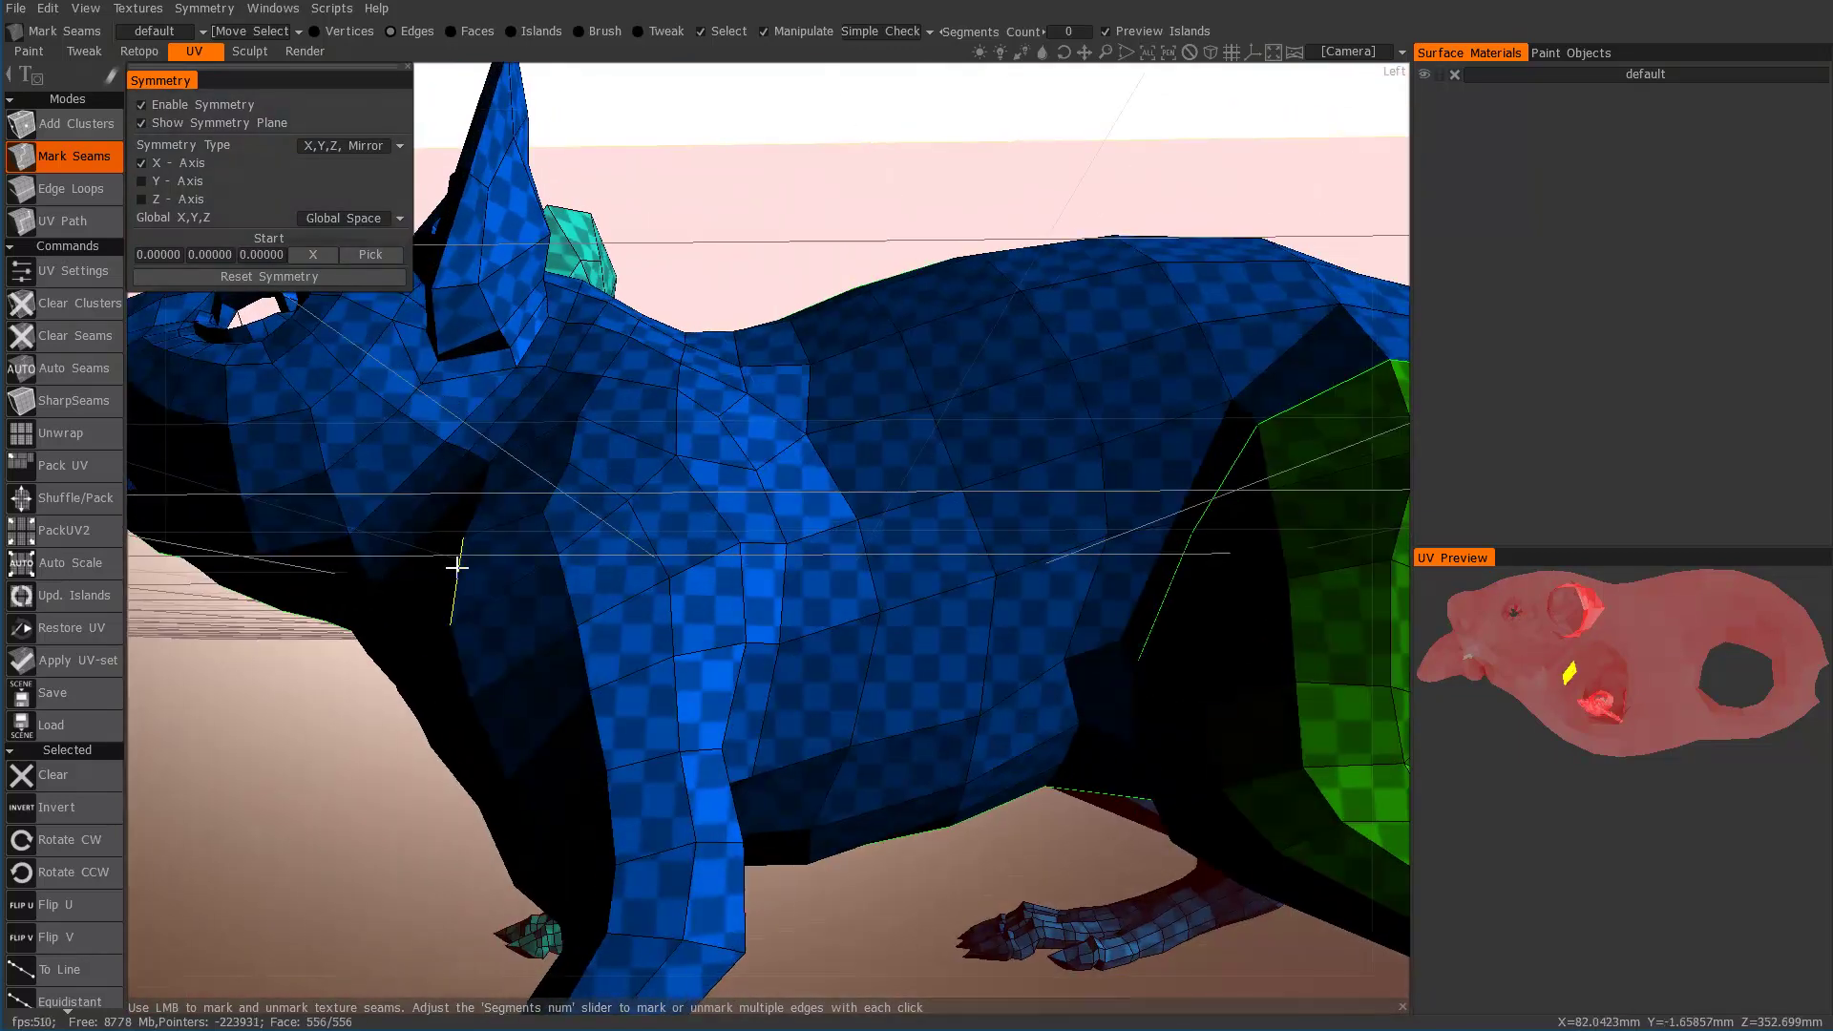
middle_click_drag(774, 651, 874, 771)
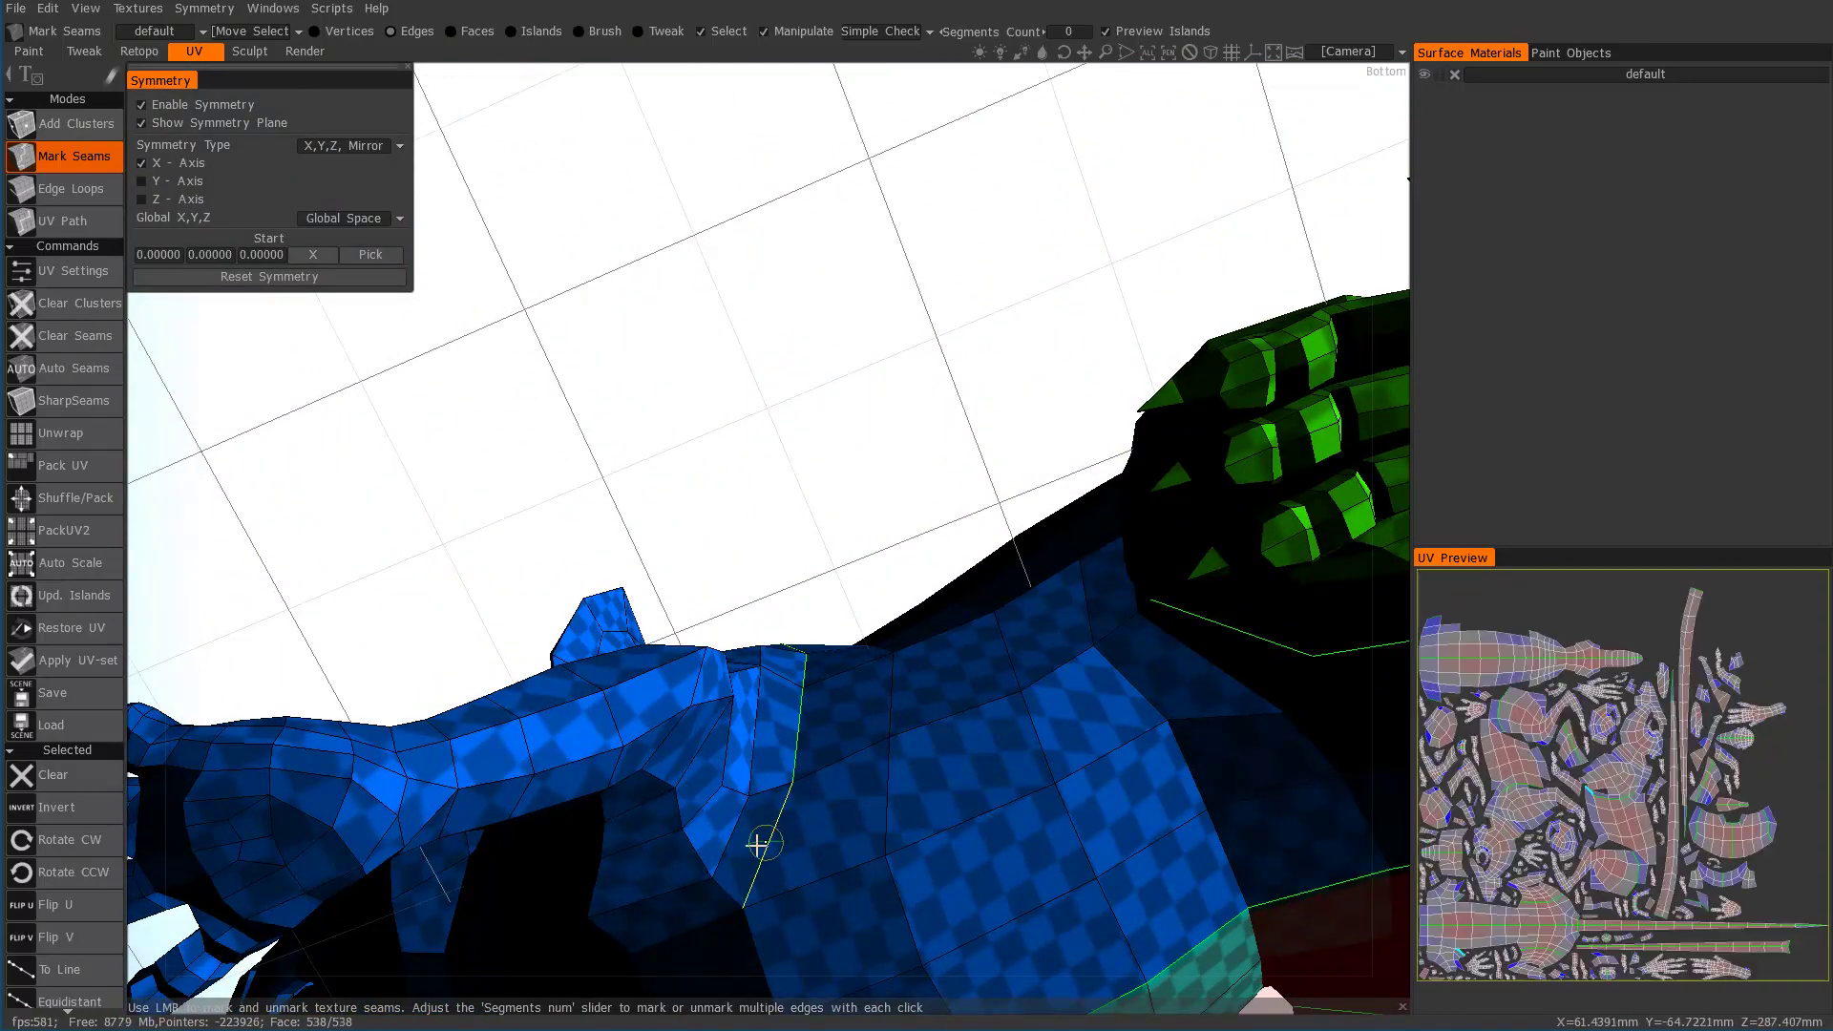
middle_click_drag(695, 932, 378, 742)
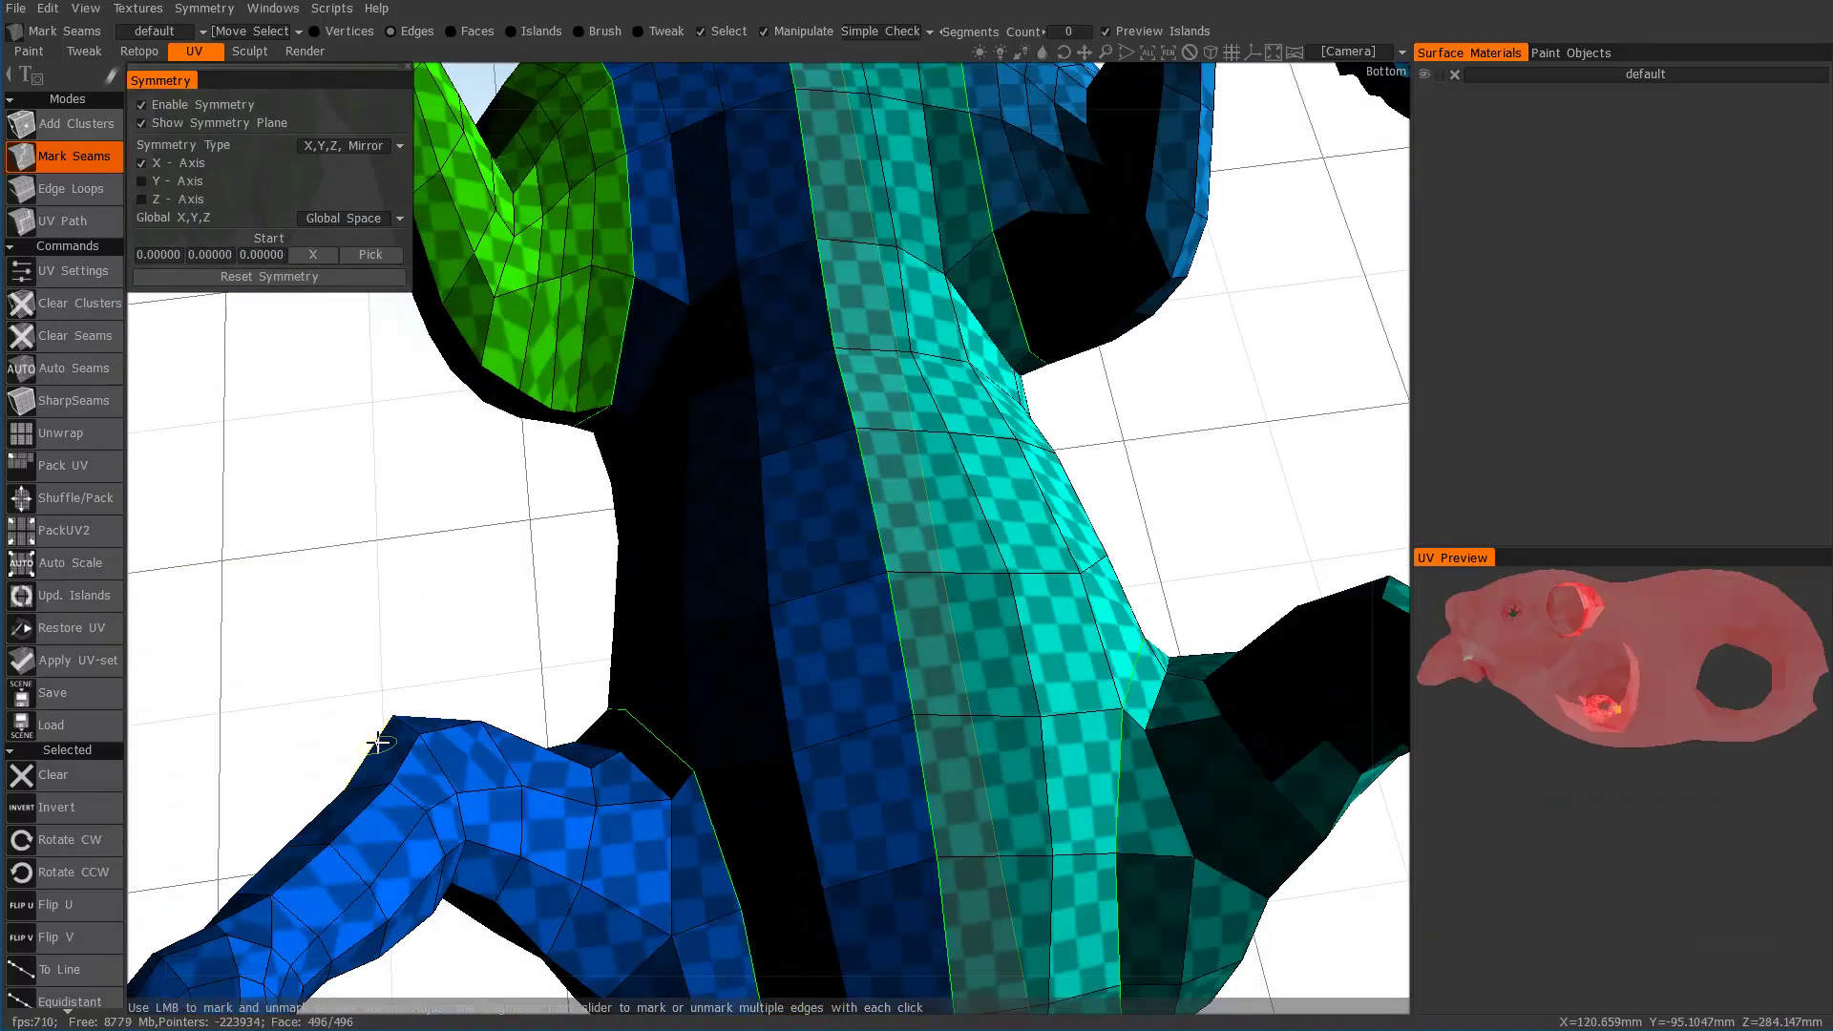
middle_click_drag(717, 744, 176, 655)
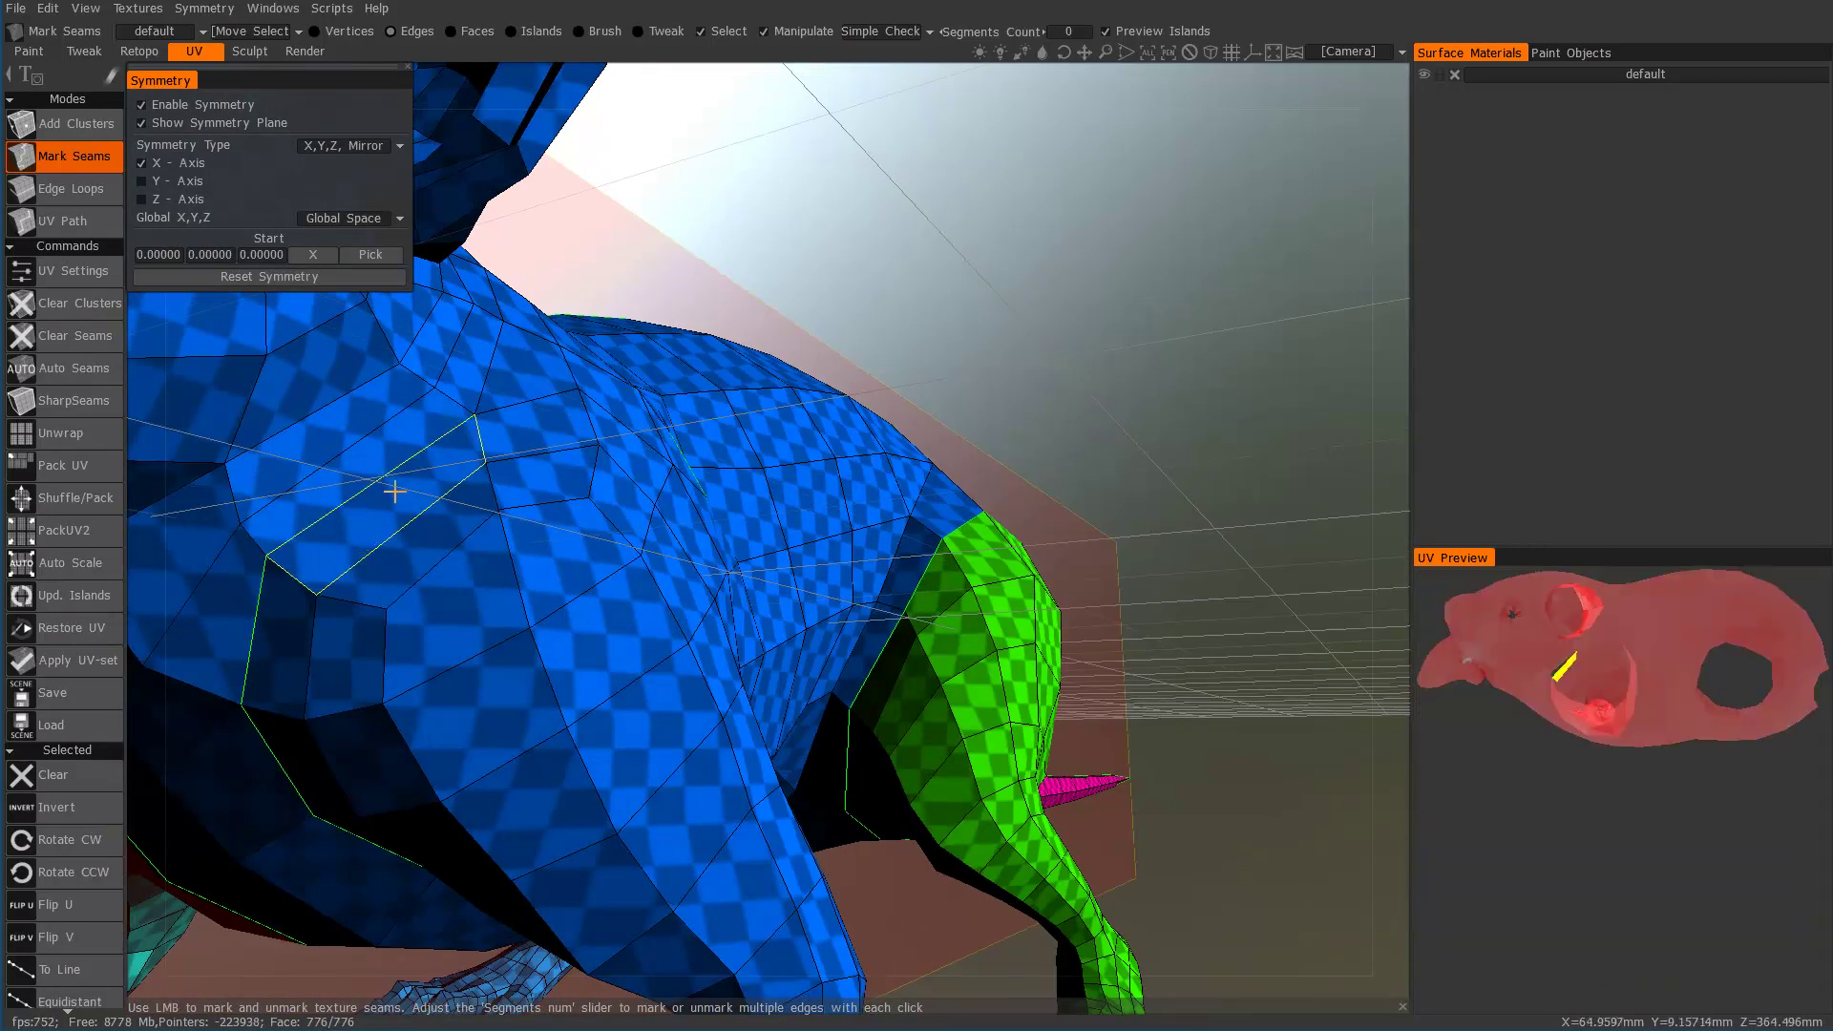
middle_click_drag(392, 491, 605, 416)
left_click(671, 359)
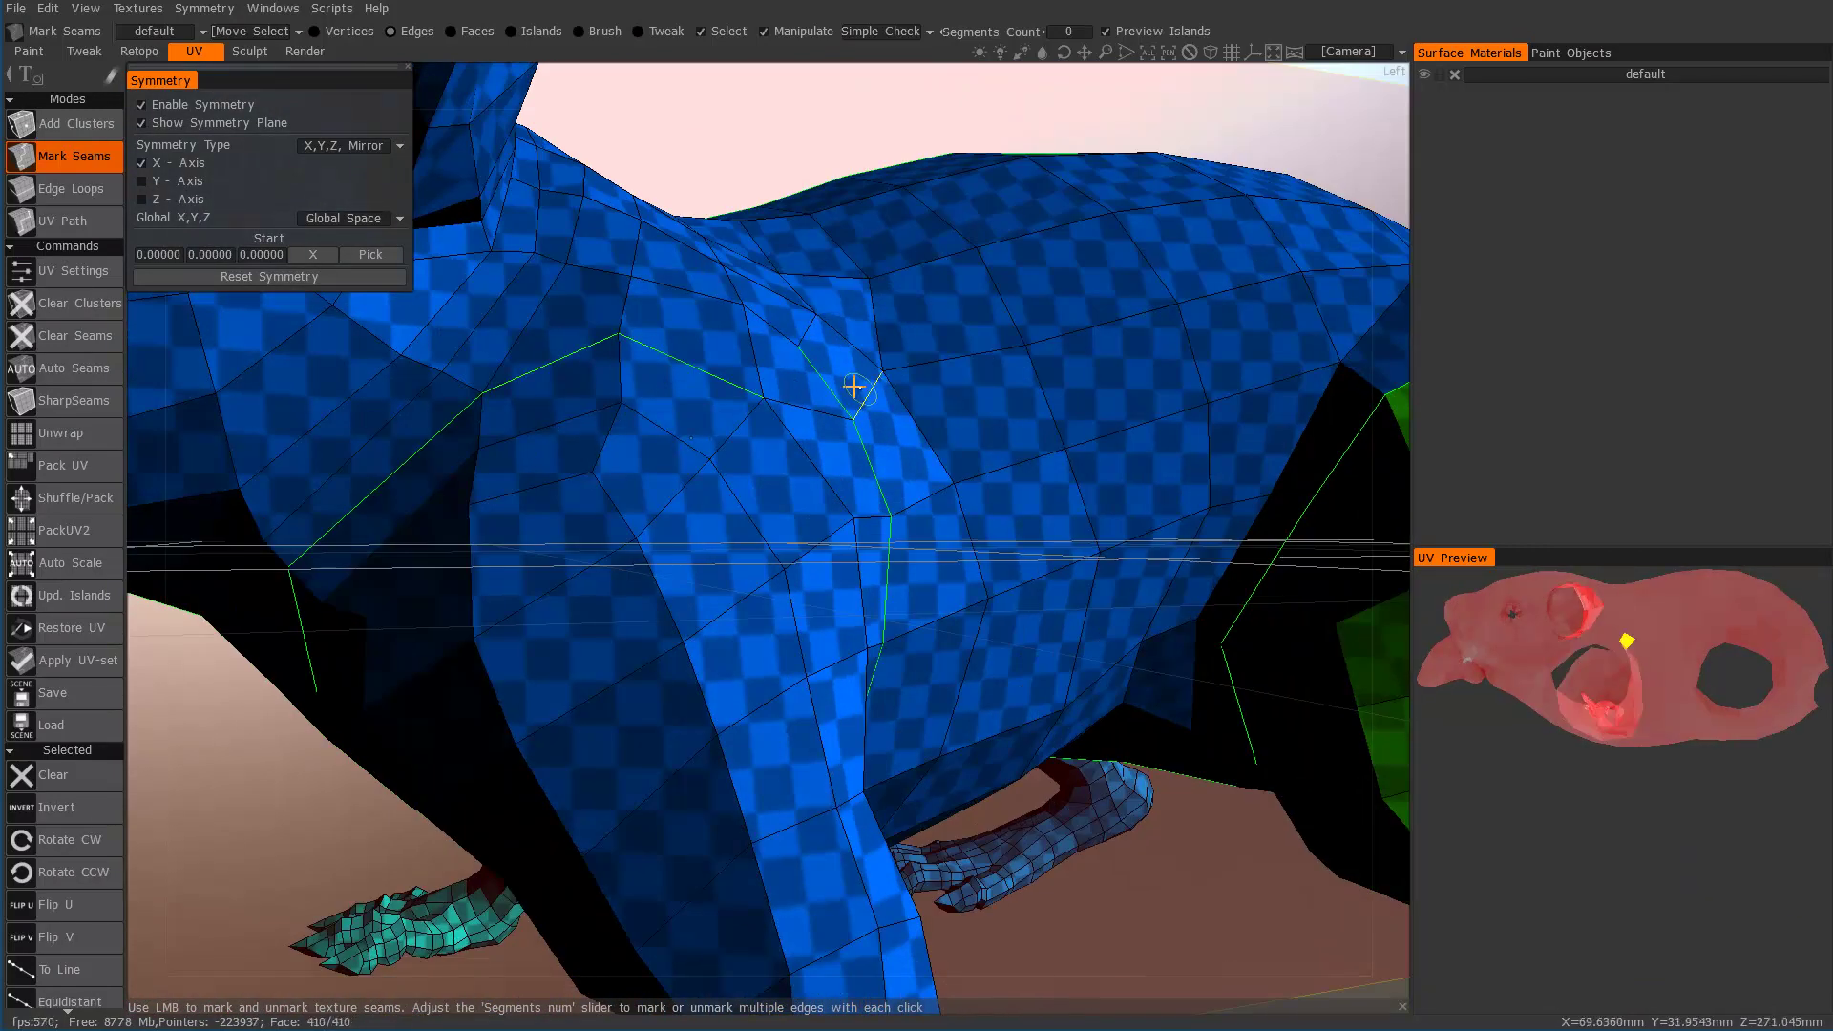
middle_click_drag(693, 330, 806, 397)
left_click(831, 386)
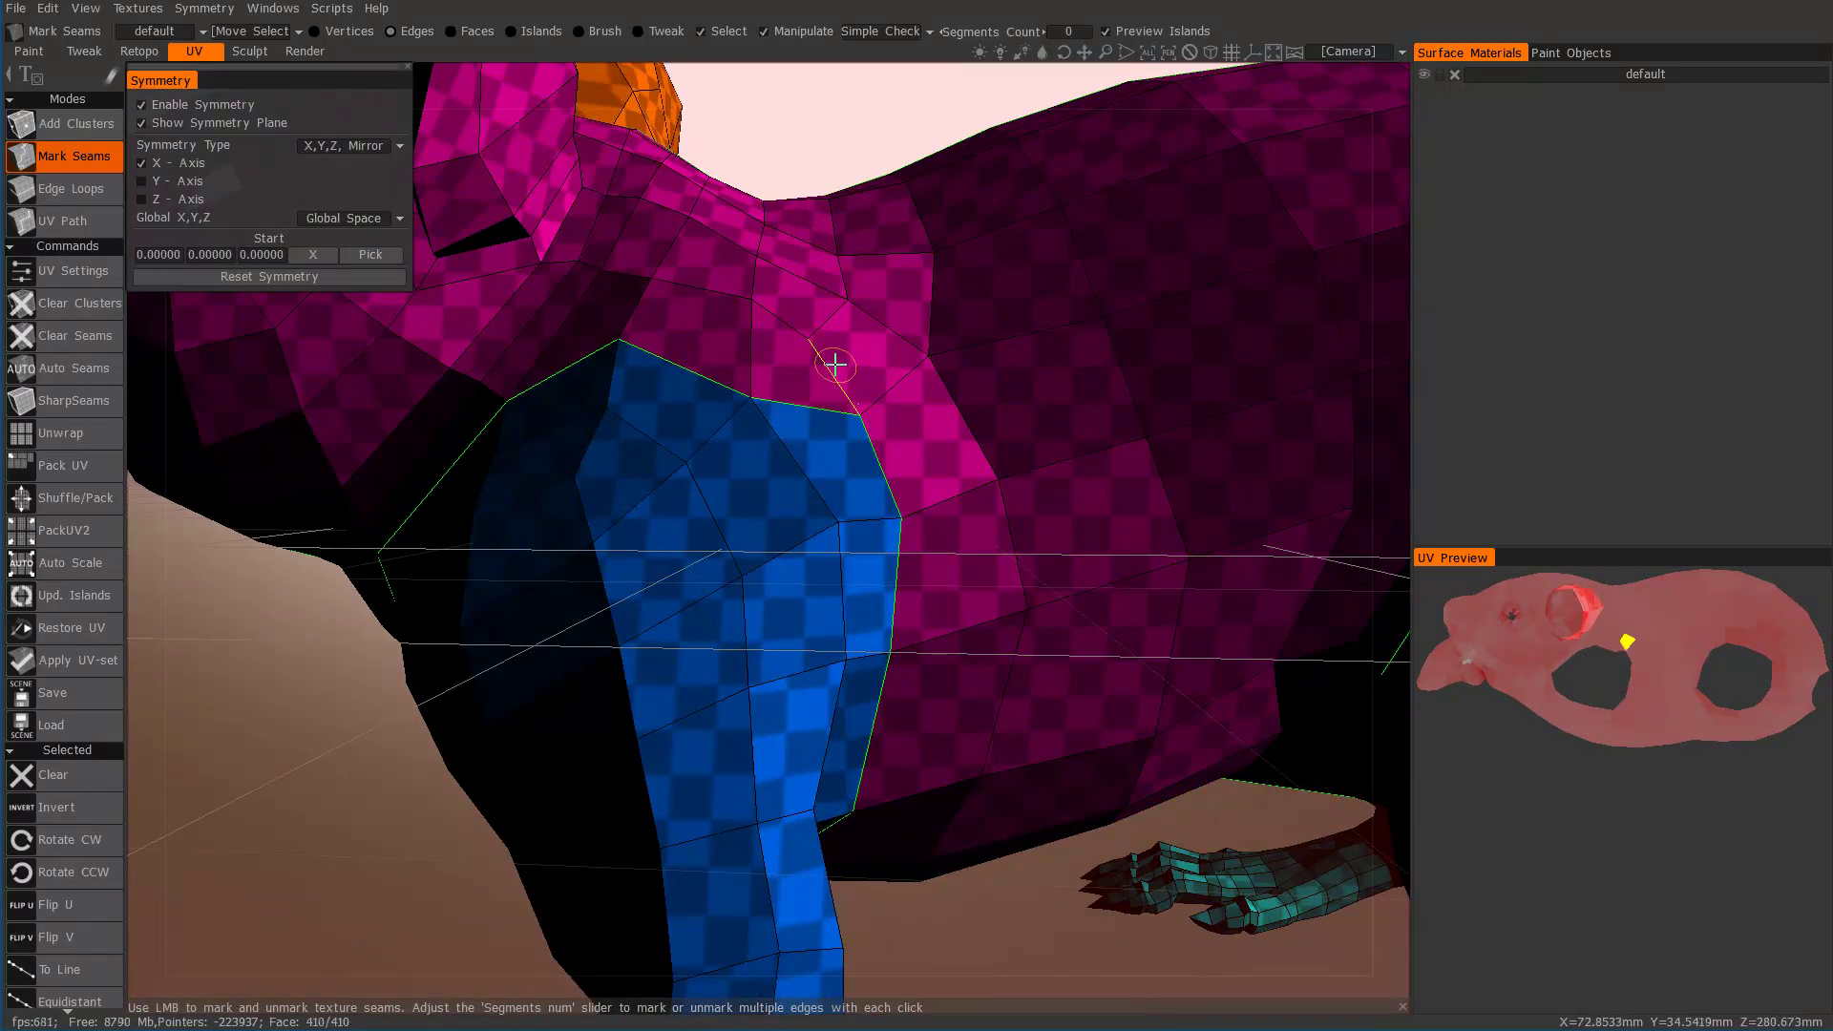
Step: Mark seam loops around the hind ankle and the front wrist, separating both feet from the legs
right_click_drag(814, 430, 650, 467)
middle_click_drag(735, 525, 760, 622)
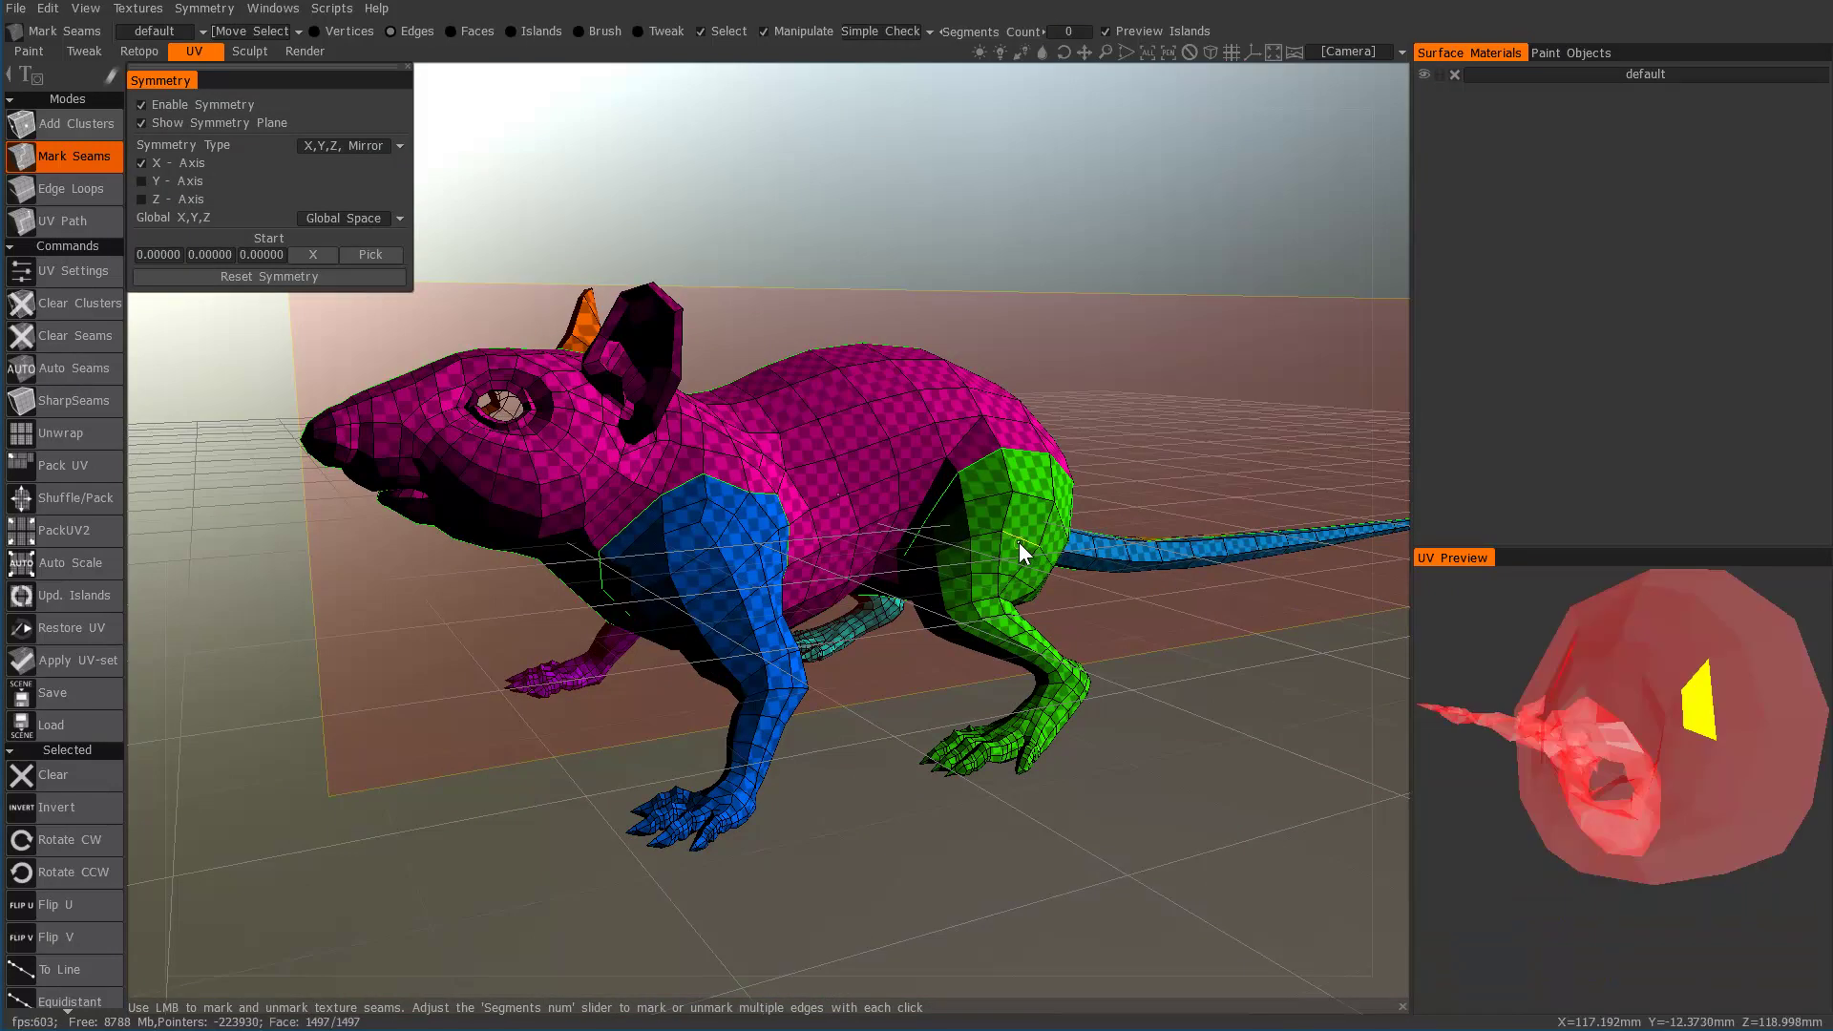
middle_click_drag(1142, 550, 936, 623)
right_click_drag(632, 703, 647, 843)
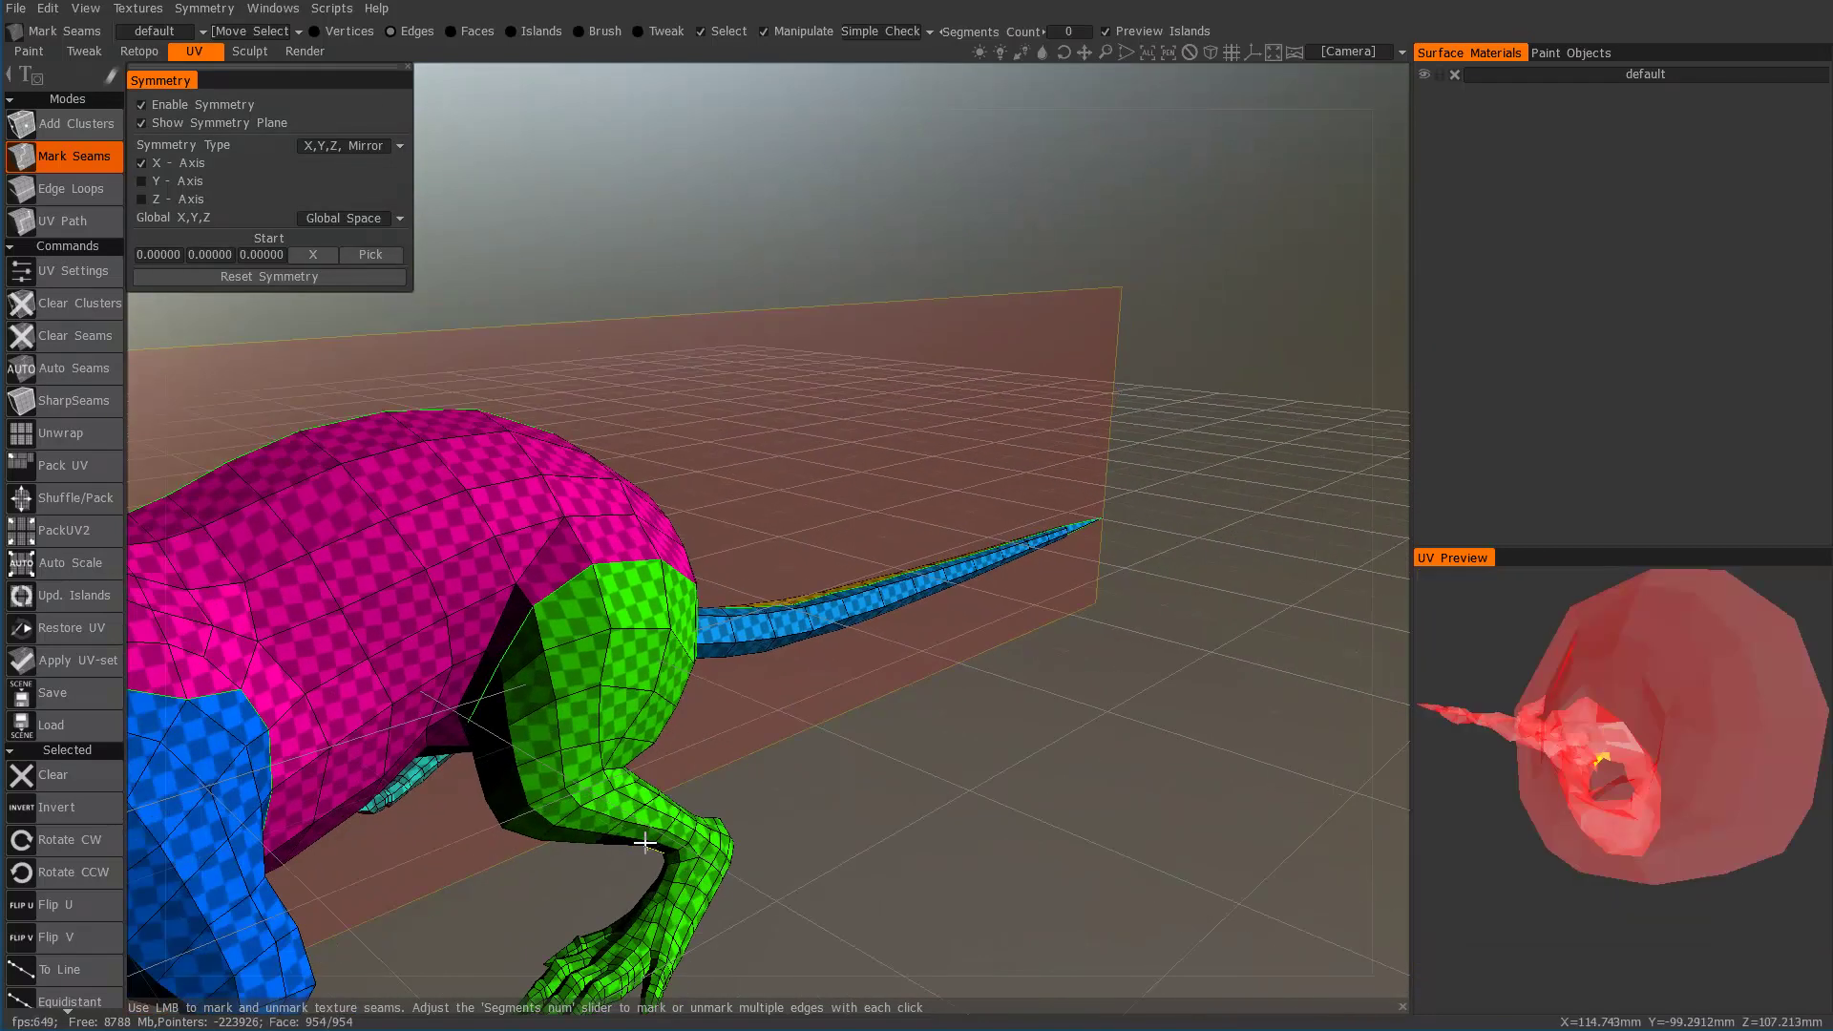
middle_click_drag(647, 843, 653, 547)
right_click_drag(653, 547, 611, 582)
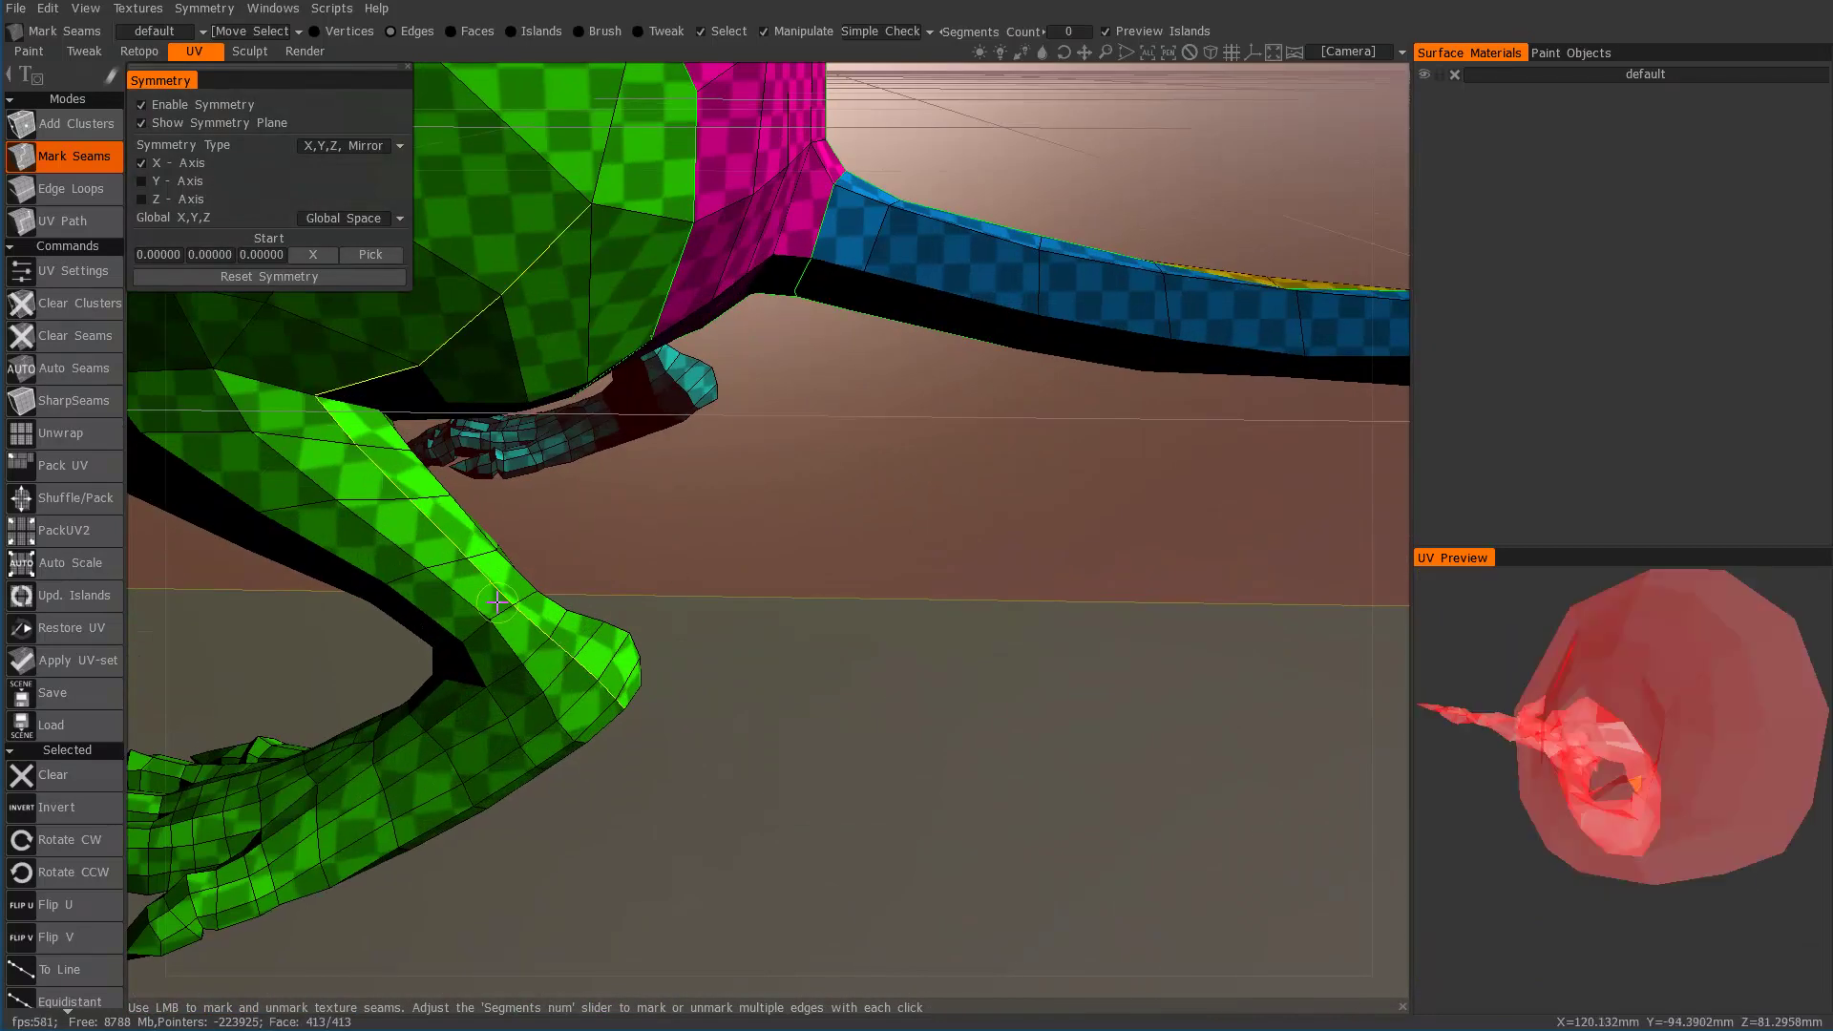
left_click(503, 618)
scroll(752, 540, "down", 5)
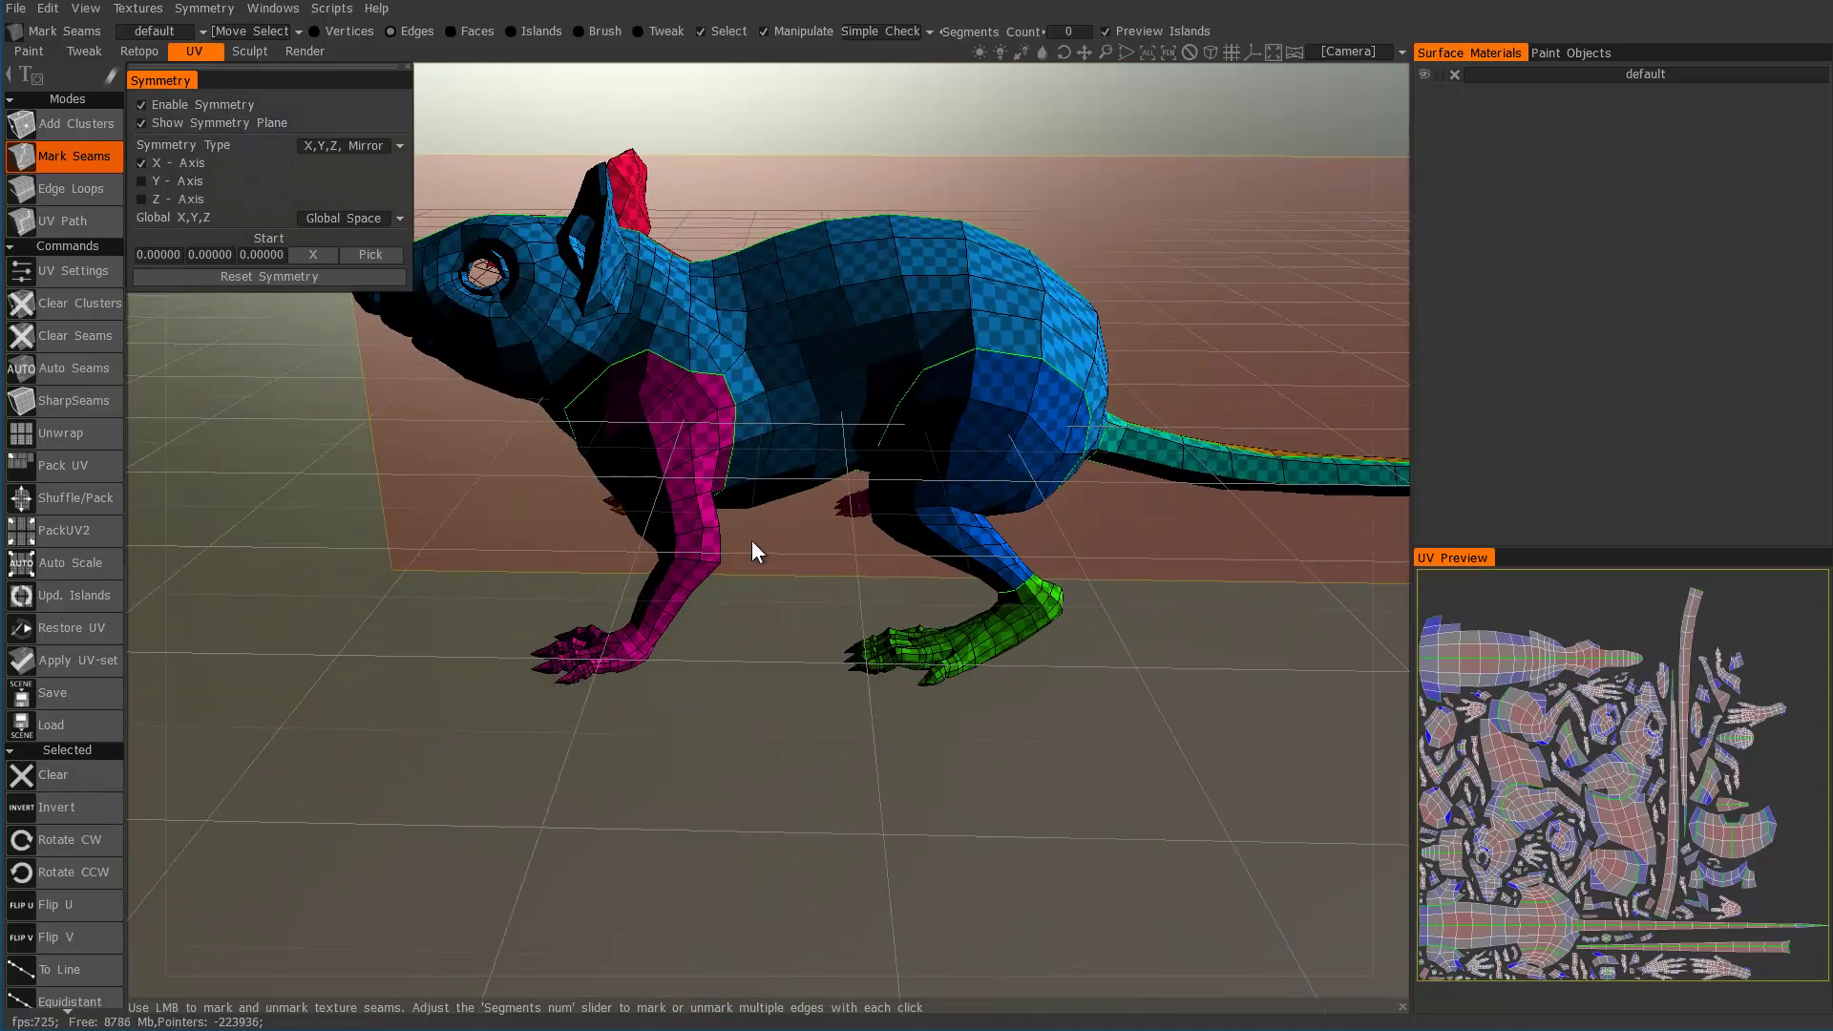
scroll(726, 573, "up", 4)
left_click(518, 724)
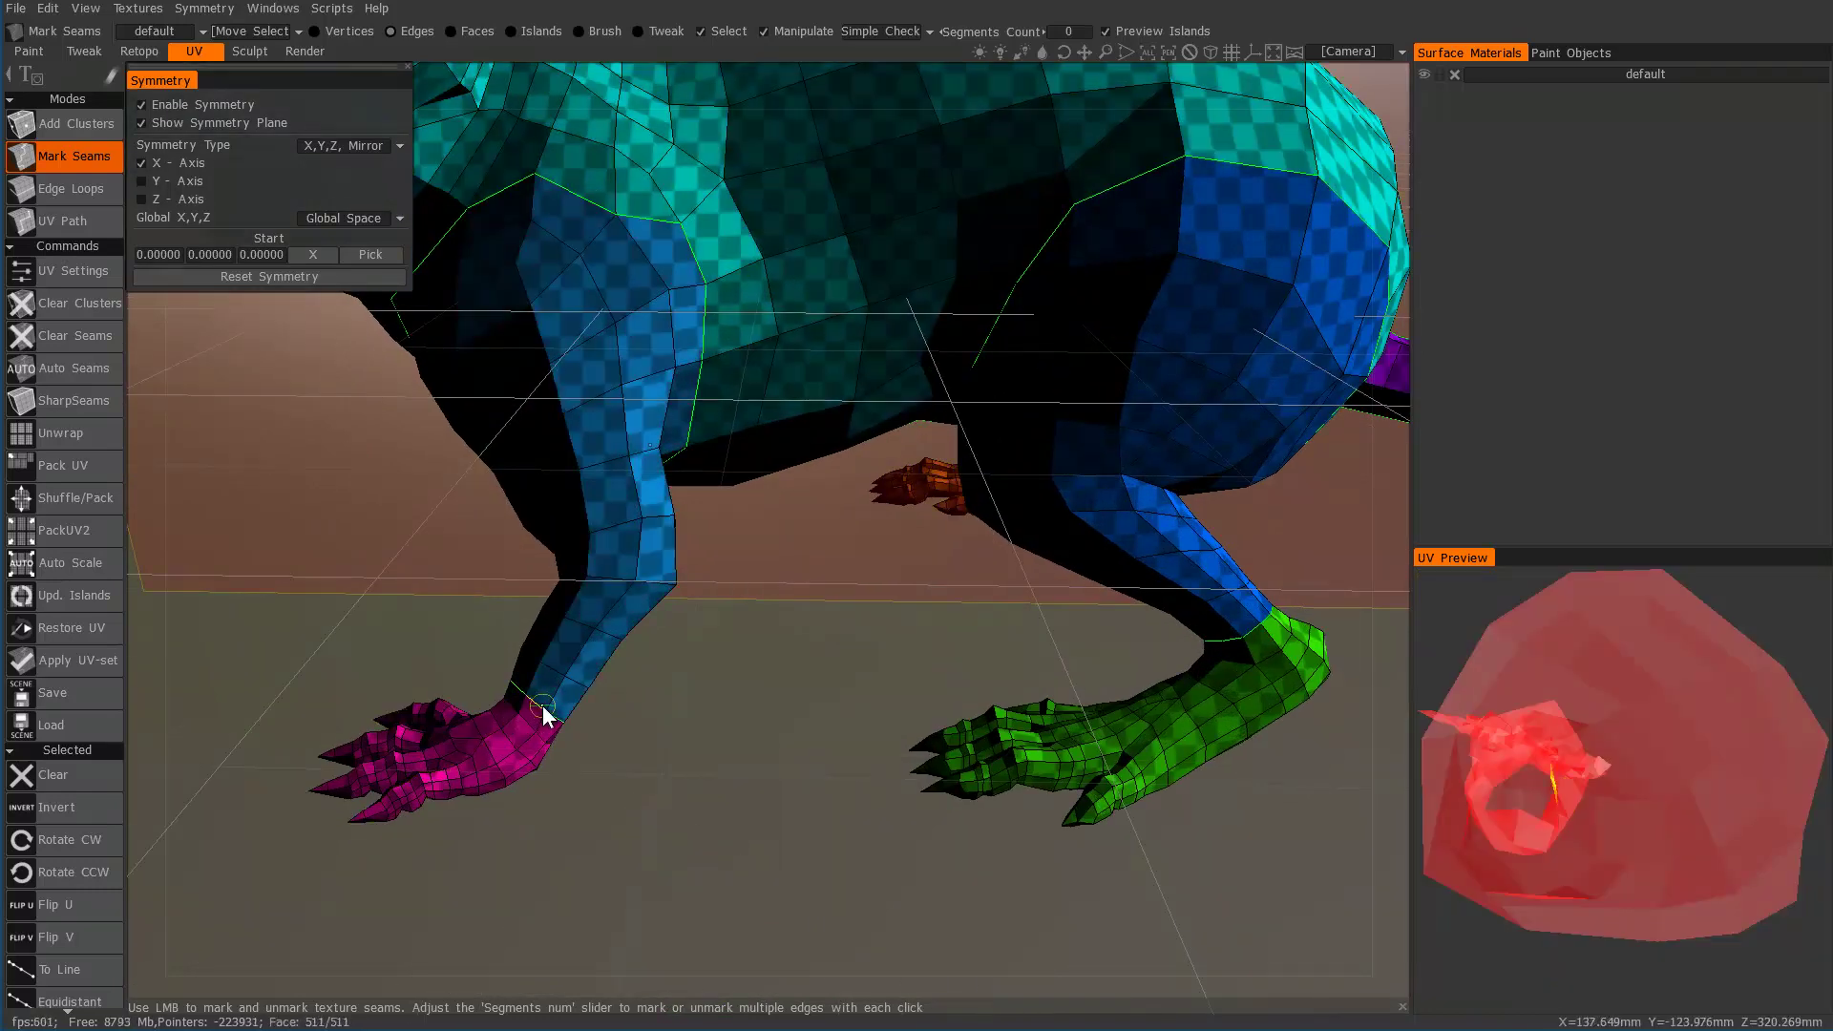
Step: Mark lengthwise seams along the inner sides of the front and hind legs, from the foot seams up to the body
middle_click_drag(529, 719, 1223, 466)
left_click(674, 520)
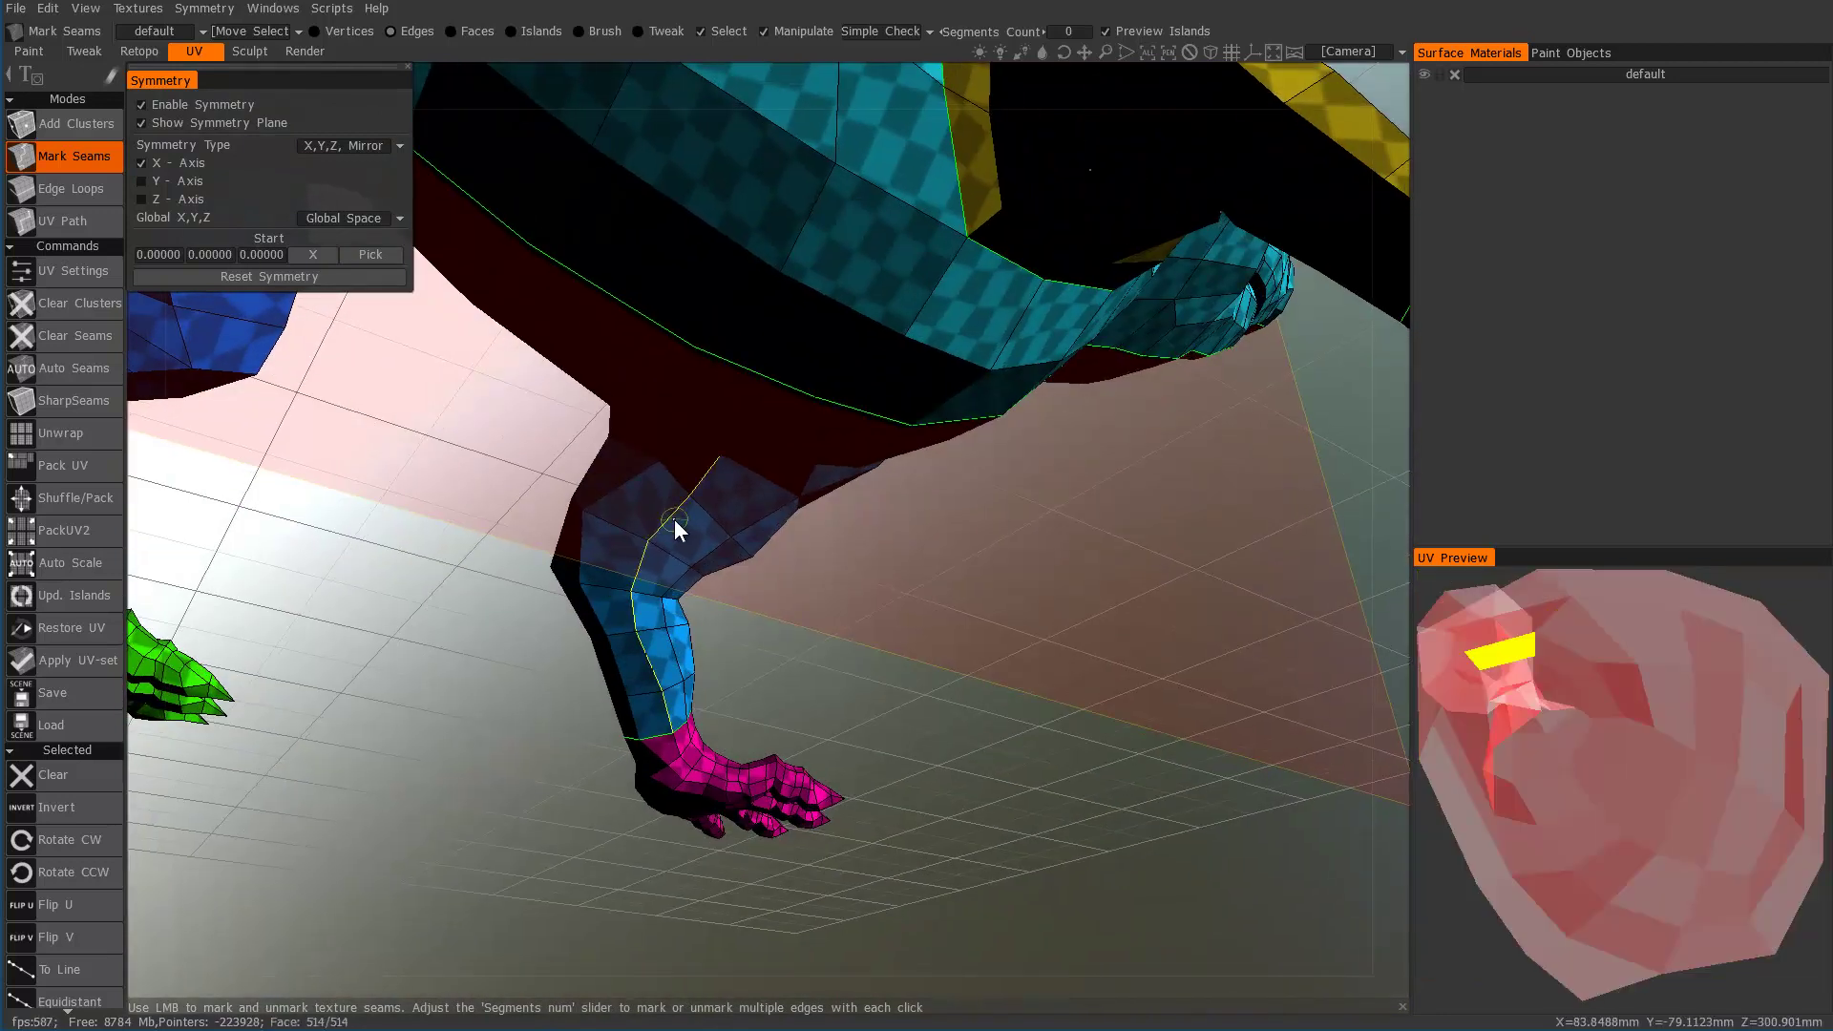
middle_click_drag(673, 519, 675, 391)
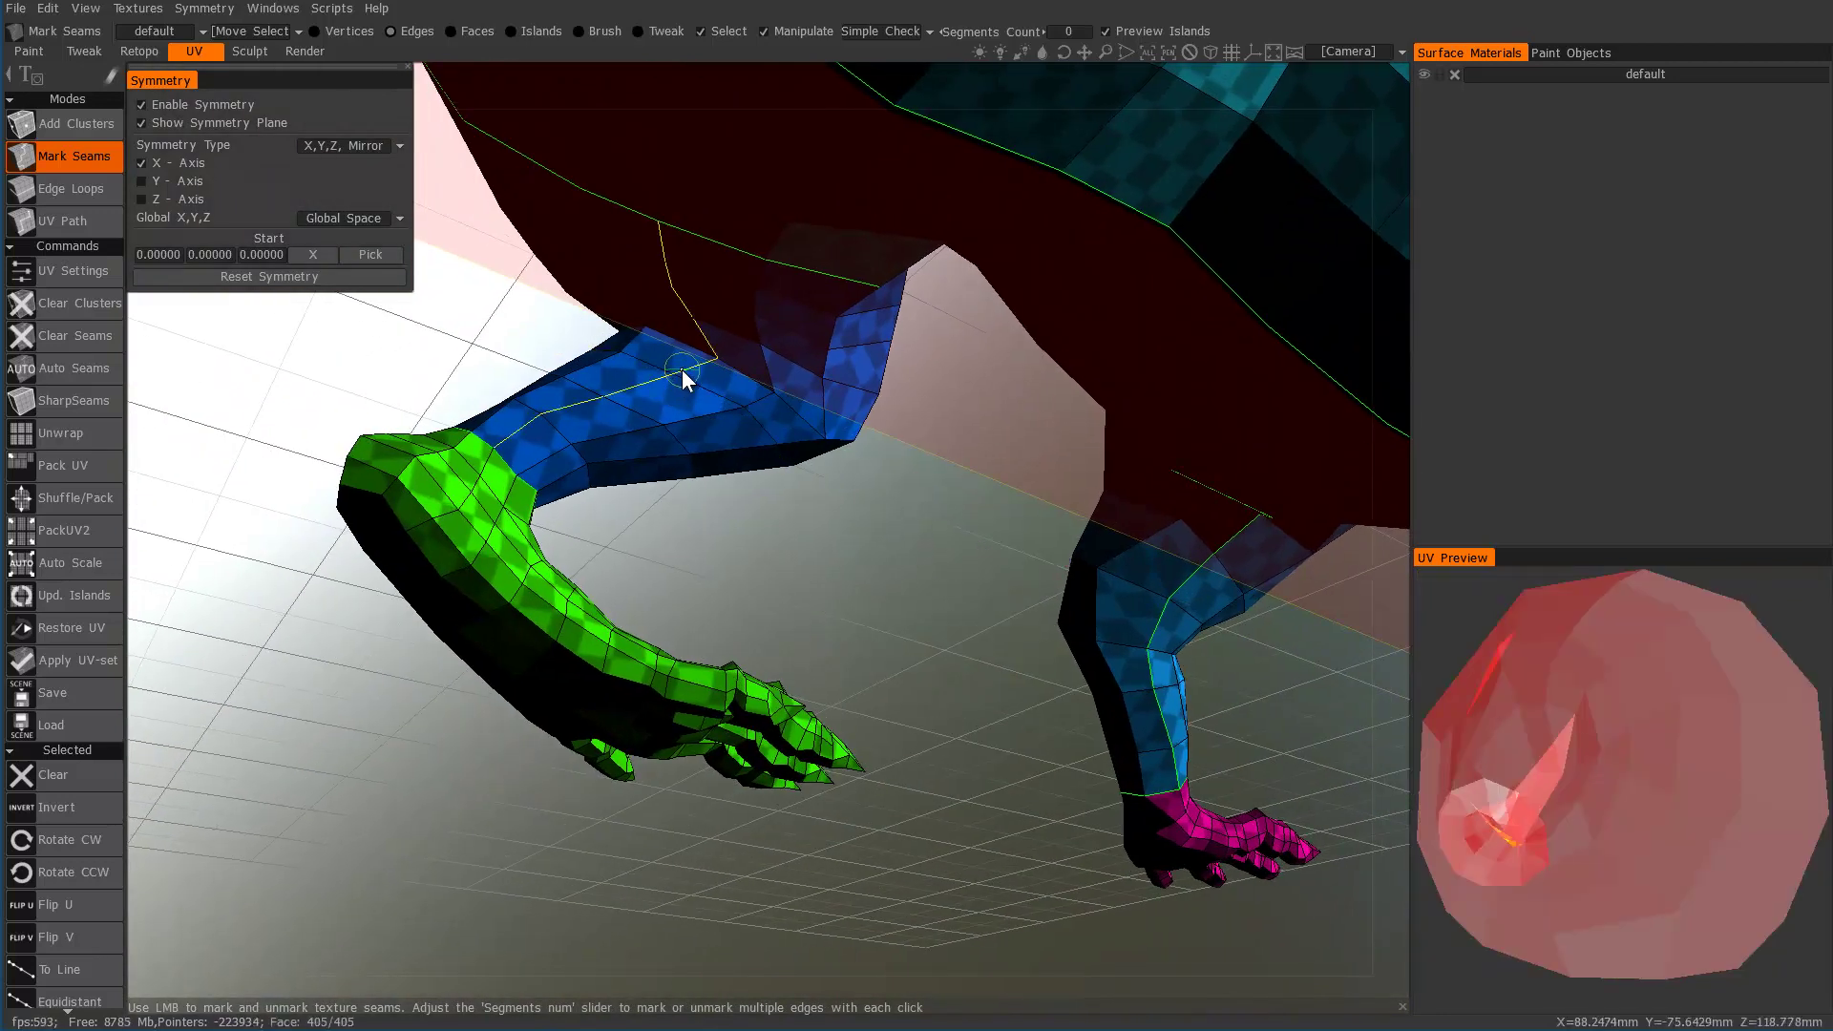
left_click(684, 368)
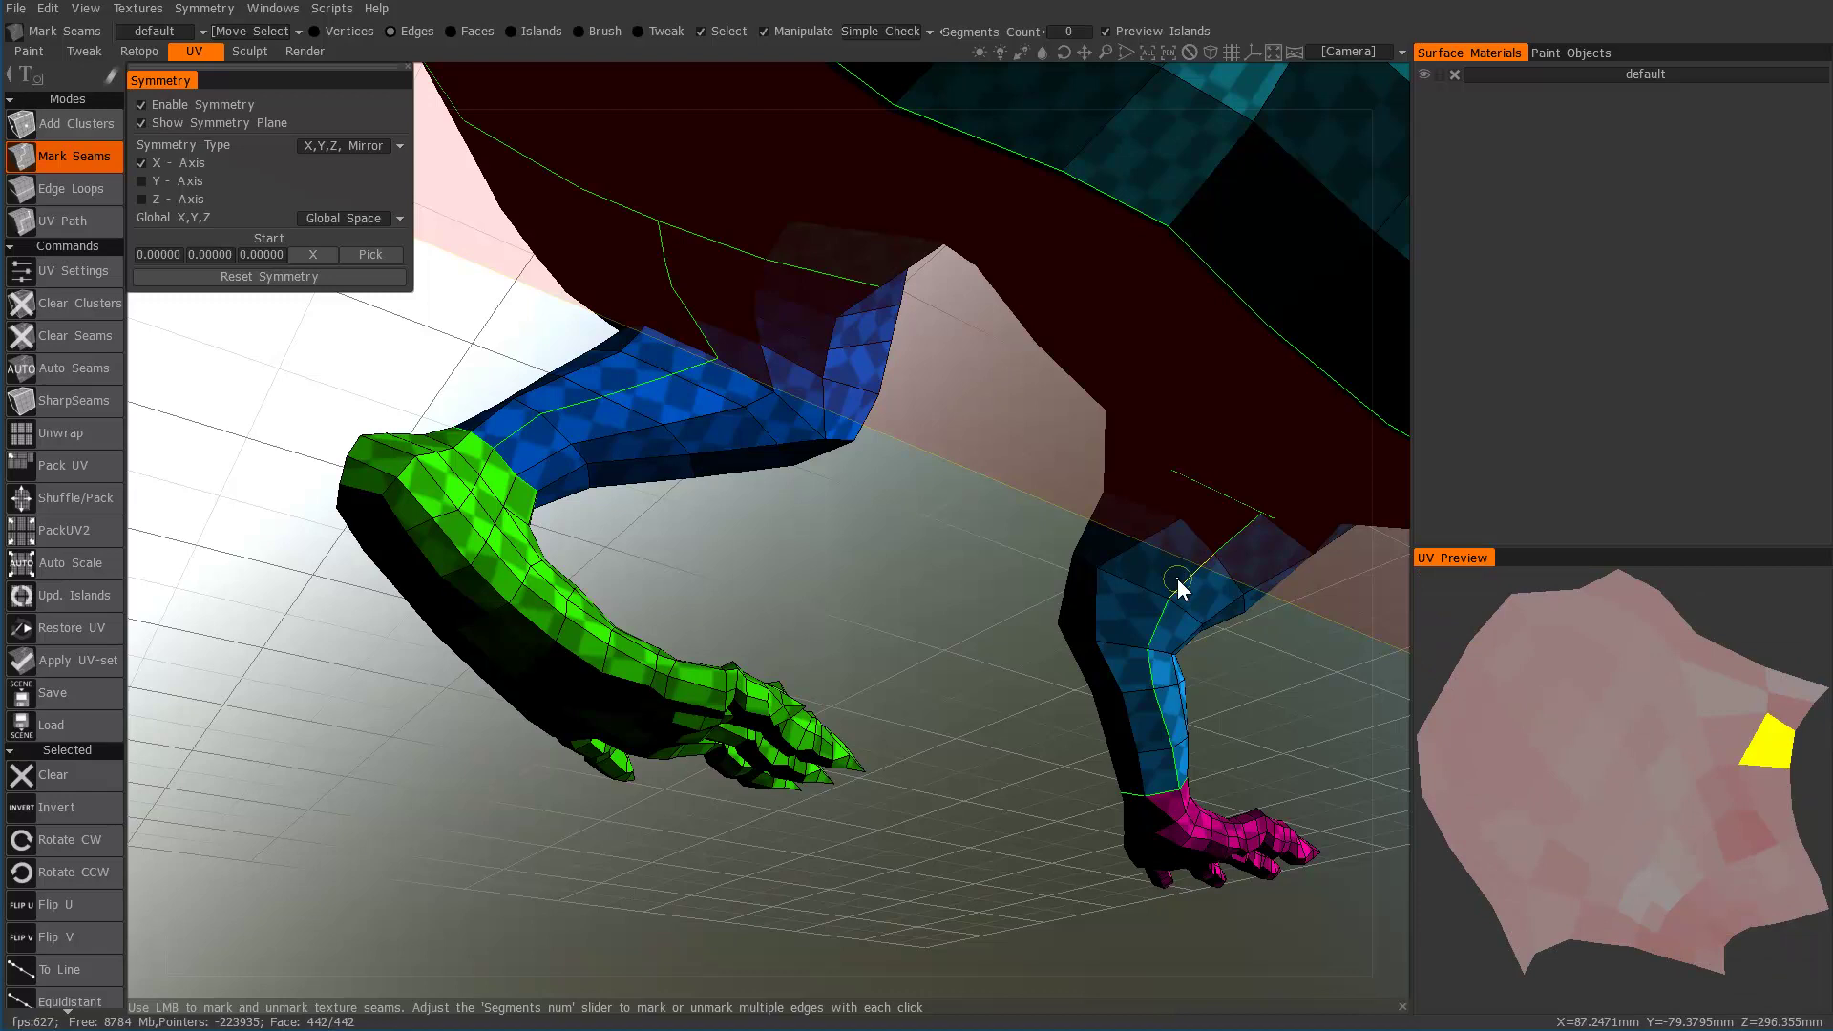
Step: Mark a seam loop around the base of the rat's ear, separating the ear from the head
middle_click_drag(607, 373, 834, 496)
right_click_drag(834, 496, 577, 455)
middle_click_drag(576, 455, 831, 525)
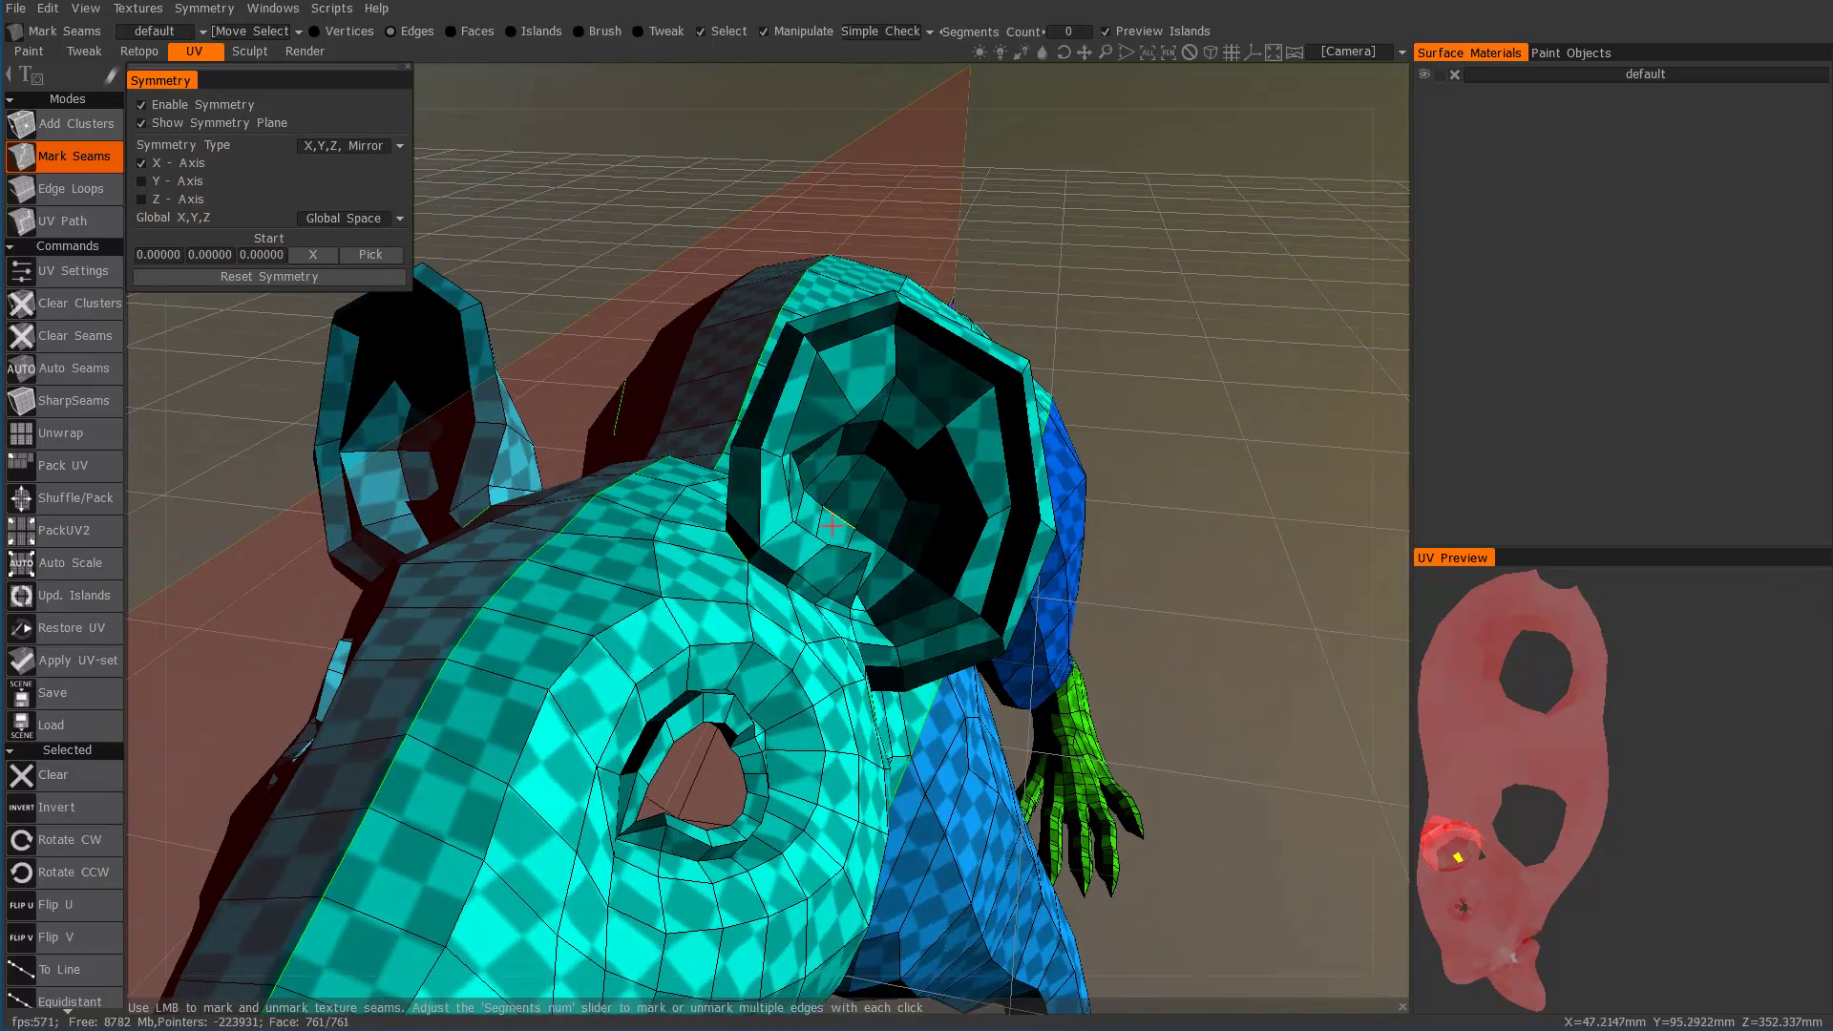
middle_click_drag(843, 622, 770, 600)
left_click(766, 584)
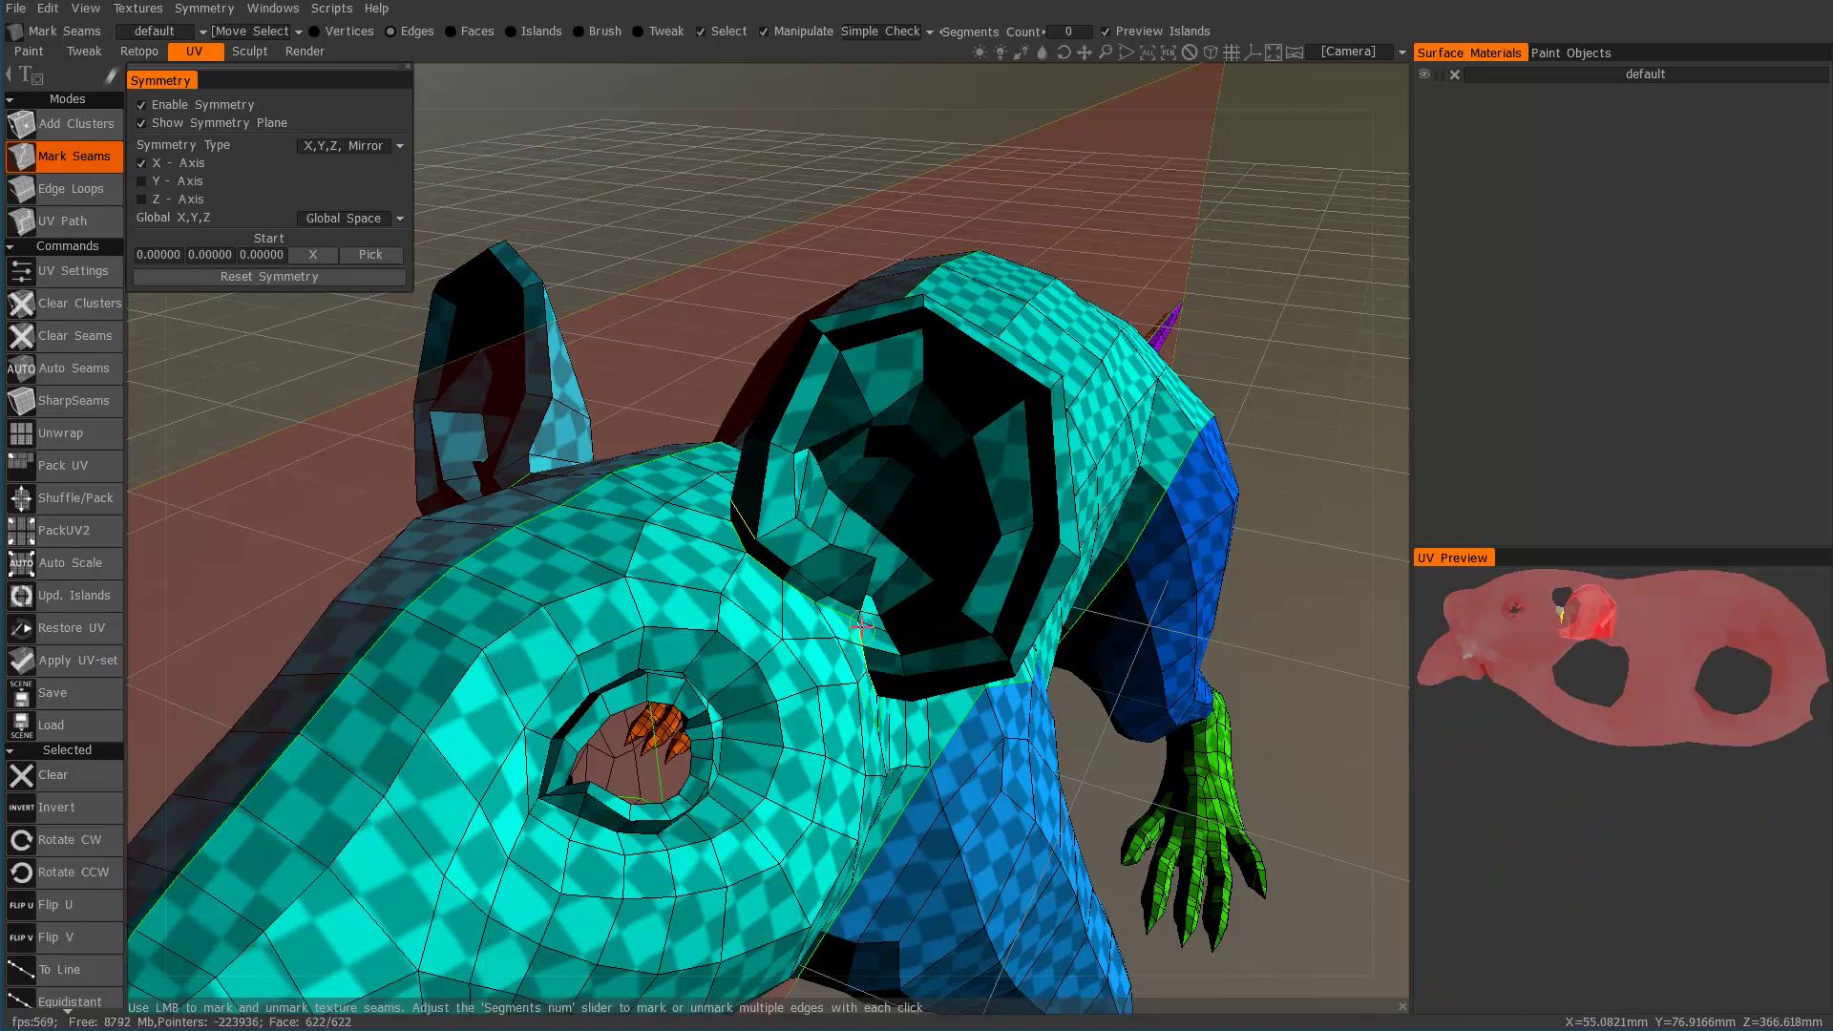
mouse_move(860, 627)
middle_mouse_down()
mouse_move(850, 585)
mouse_move(835, 626)
middle_mouse_up()
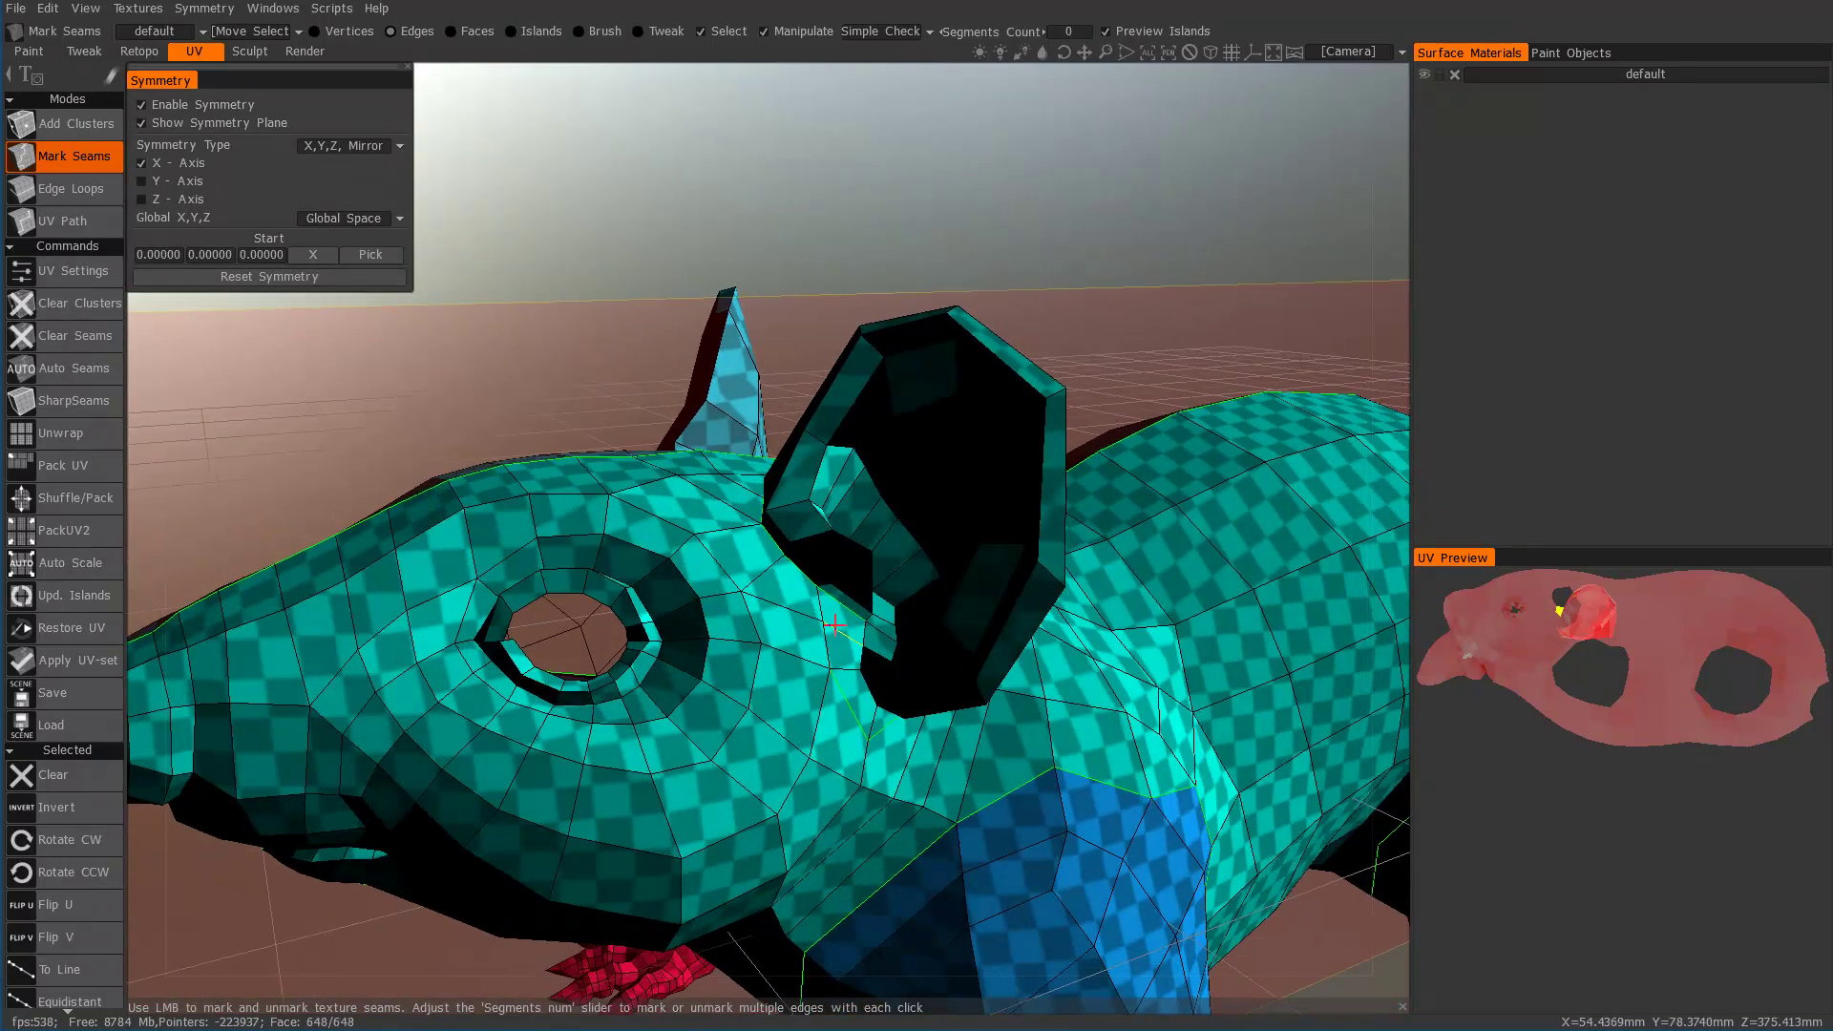
left_click(821, 608)
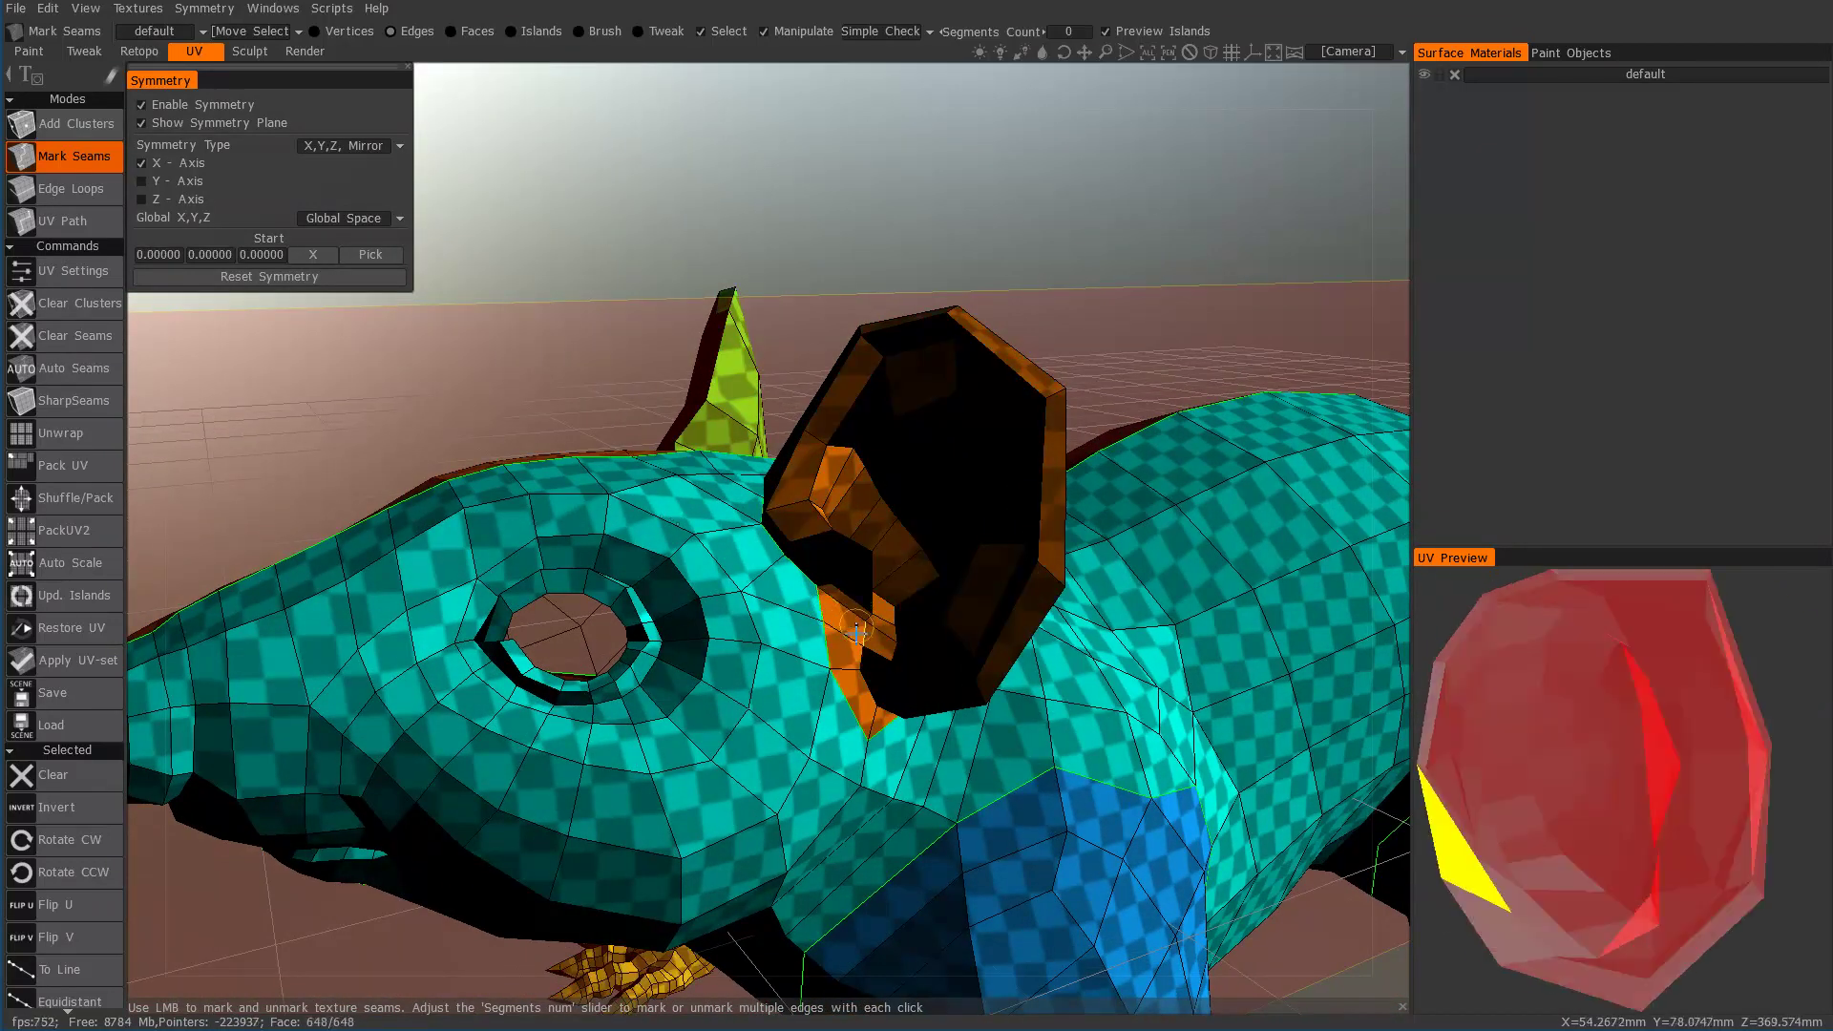
Step: Mark a seam around the neck, down behind the ear and across the throat, separating the head from the body
middle_click_drag(717, 563, 621, 521)
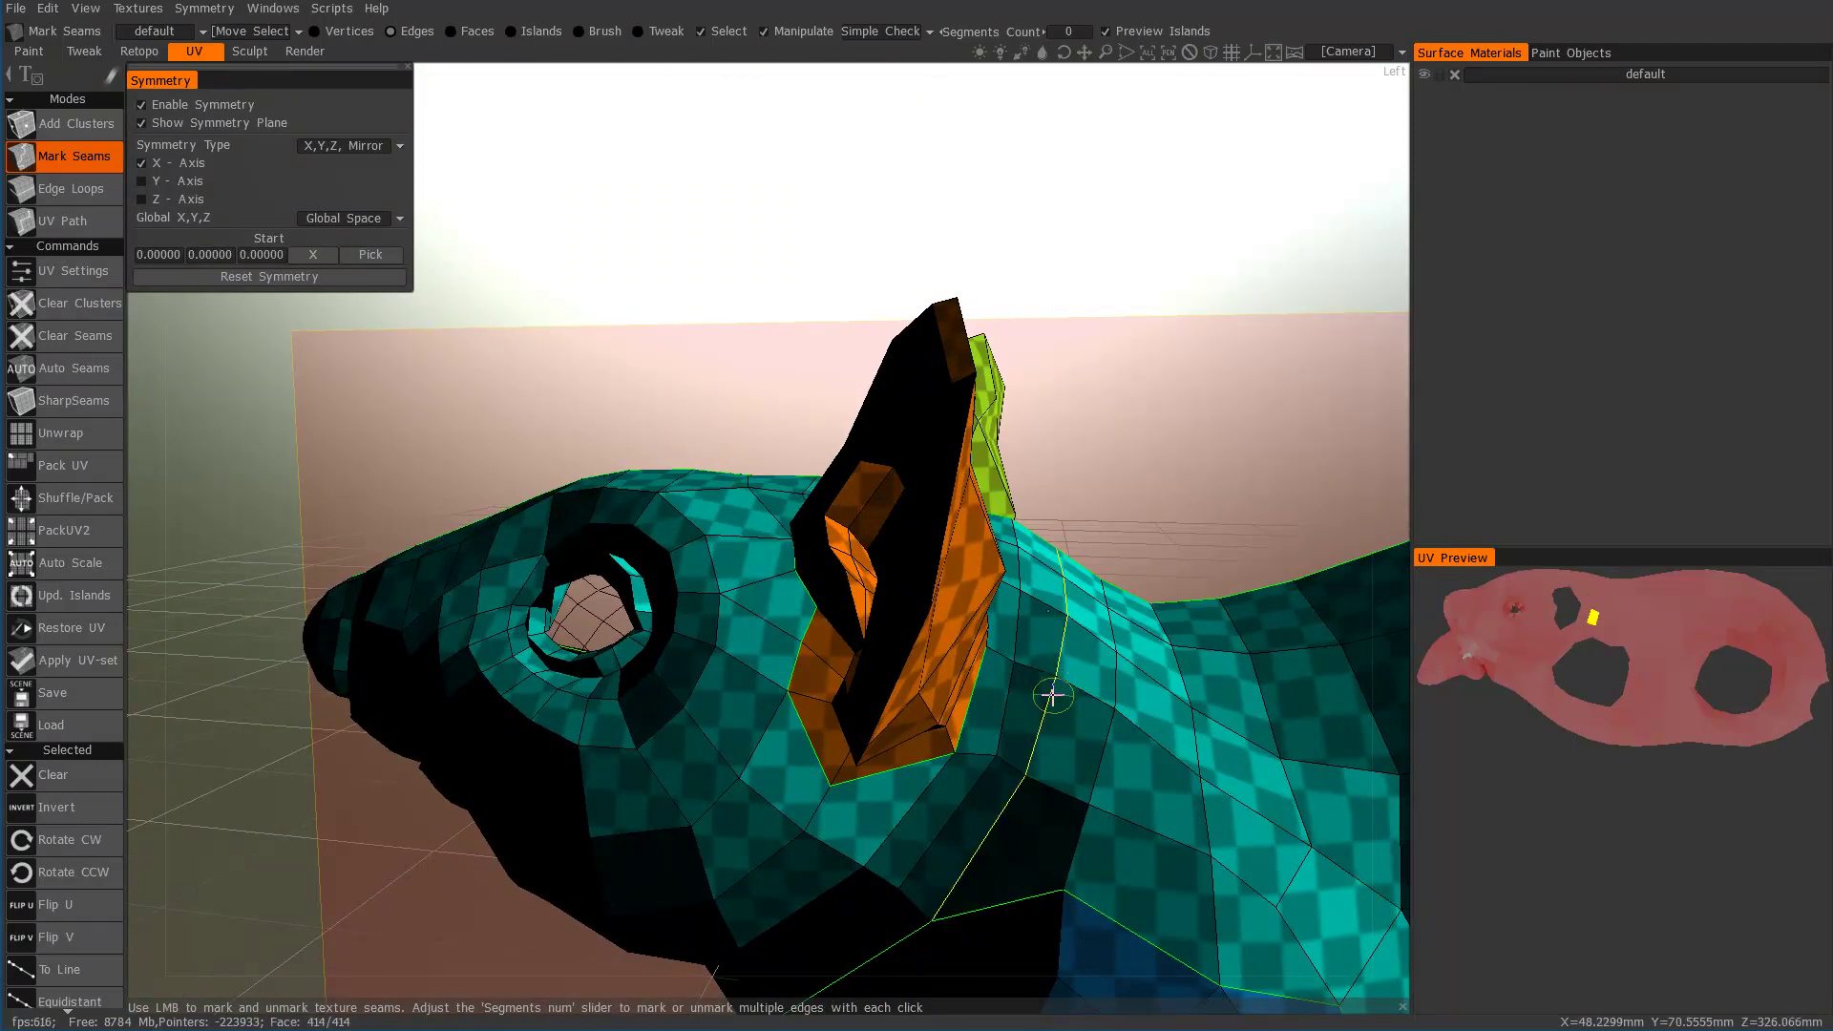
left_click(1051, 696)
middle_click_drag(908, 816, 1074, 598)
middle_click_drag(917, 672, 1023, 685)
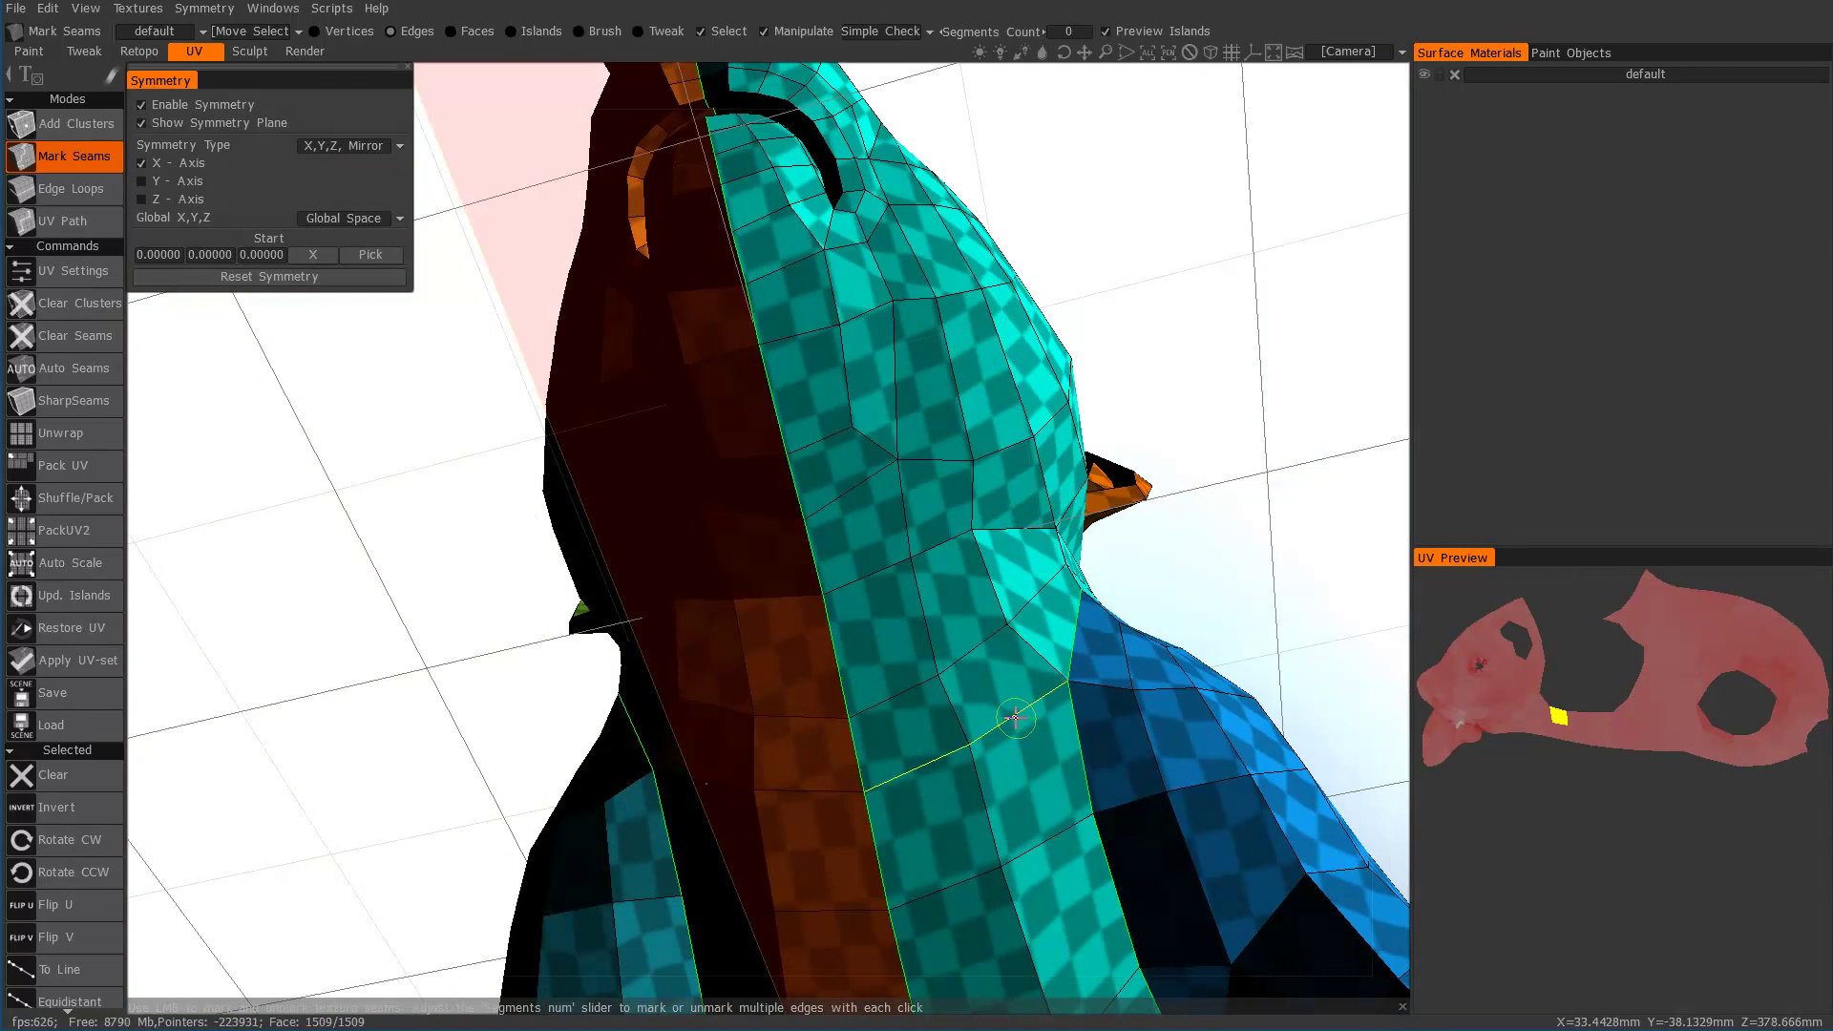
left_click(1015, 717)
middle_click_drag(976, 575, 902, 567)
Step: Mark seams along the rat's underside between the legs and toward the tail, separating the belly from the back
scroll(838, 724, "down", 3)
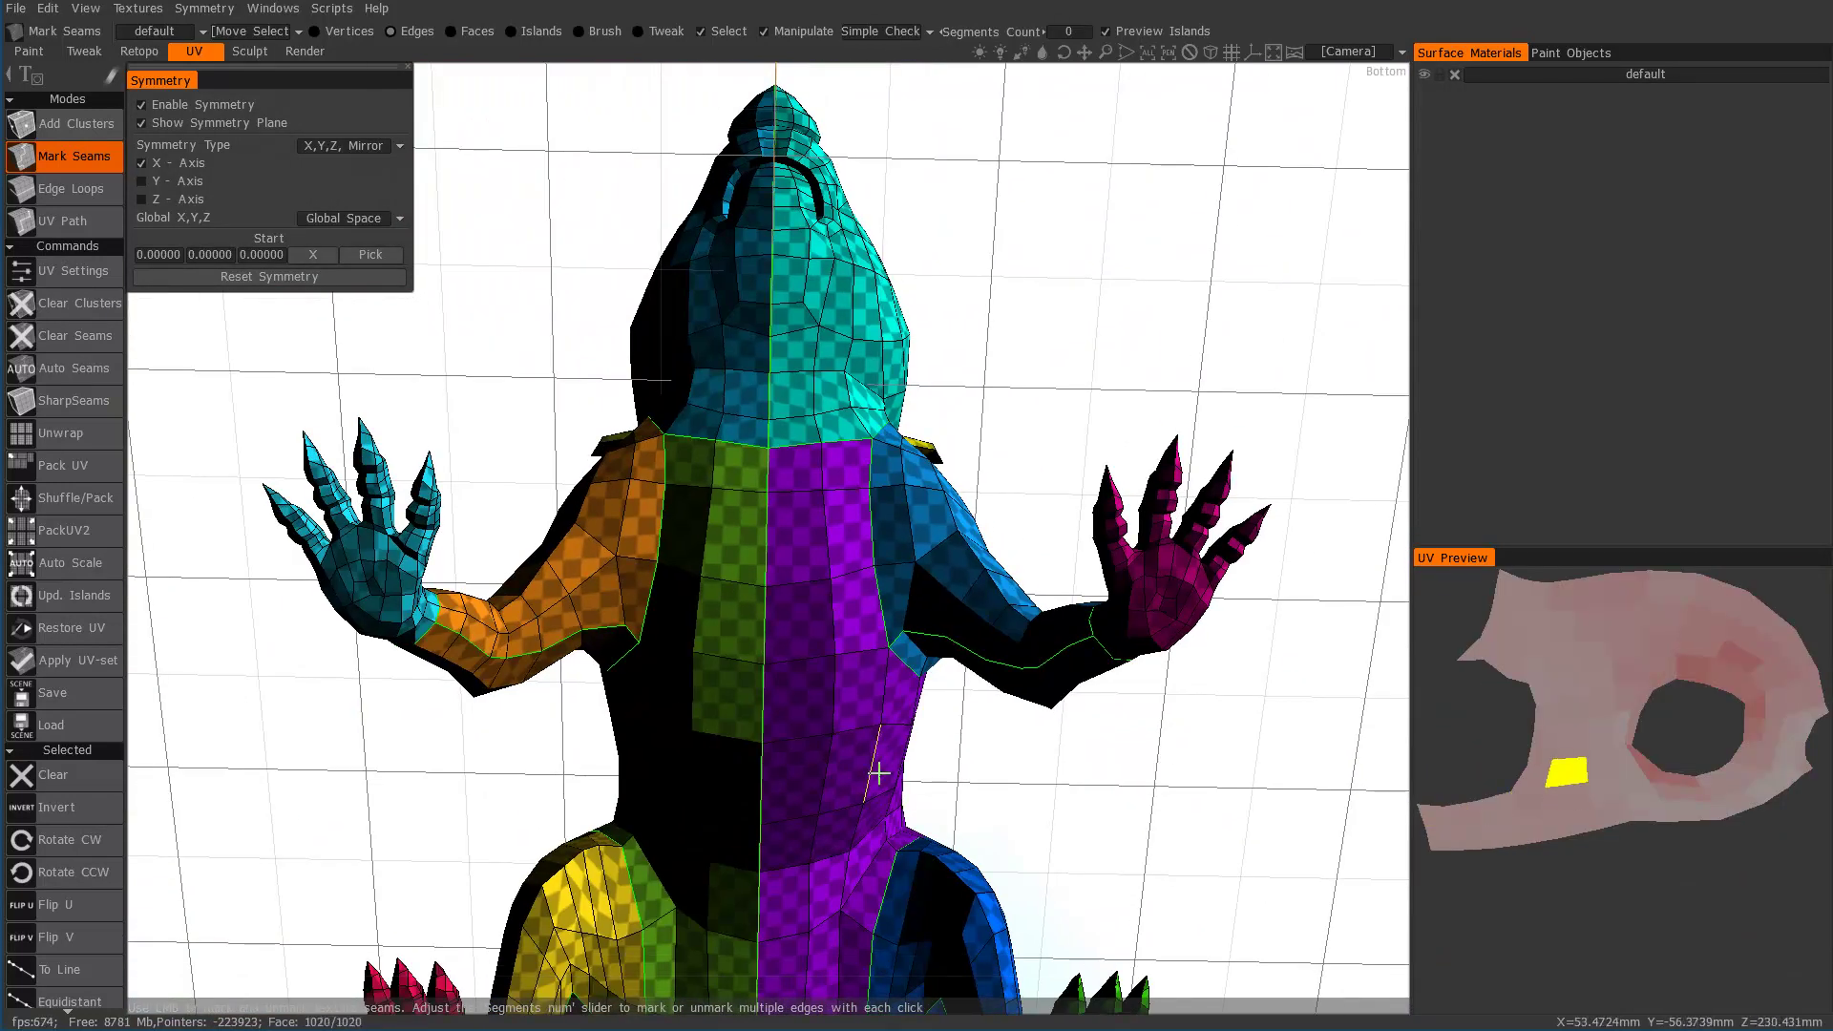
middle_click_drag(878, 773, 408, 993)
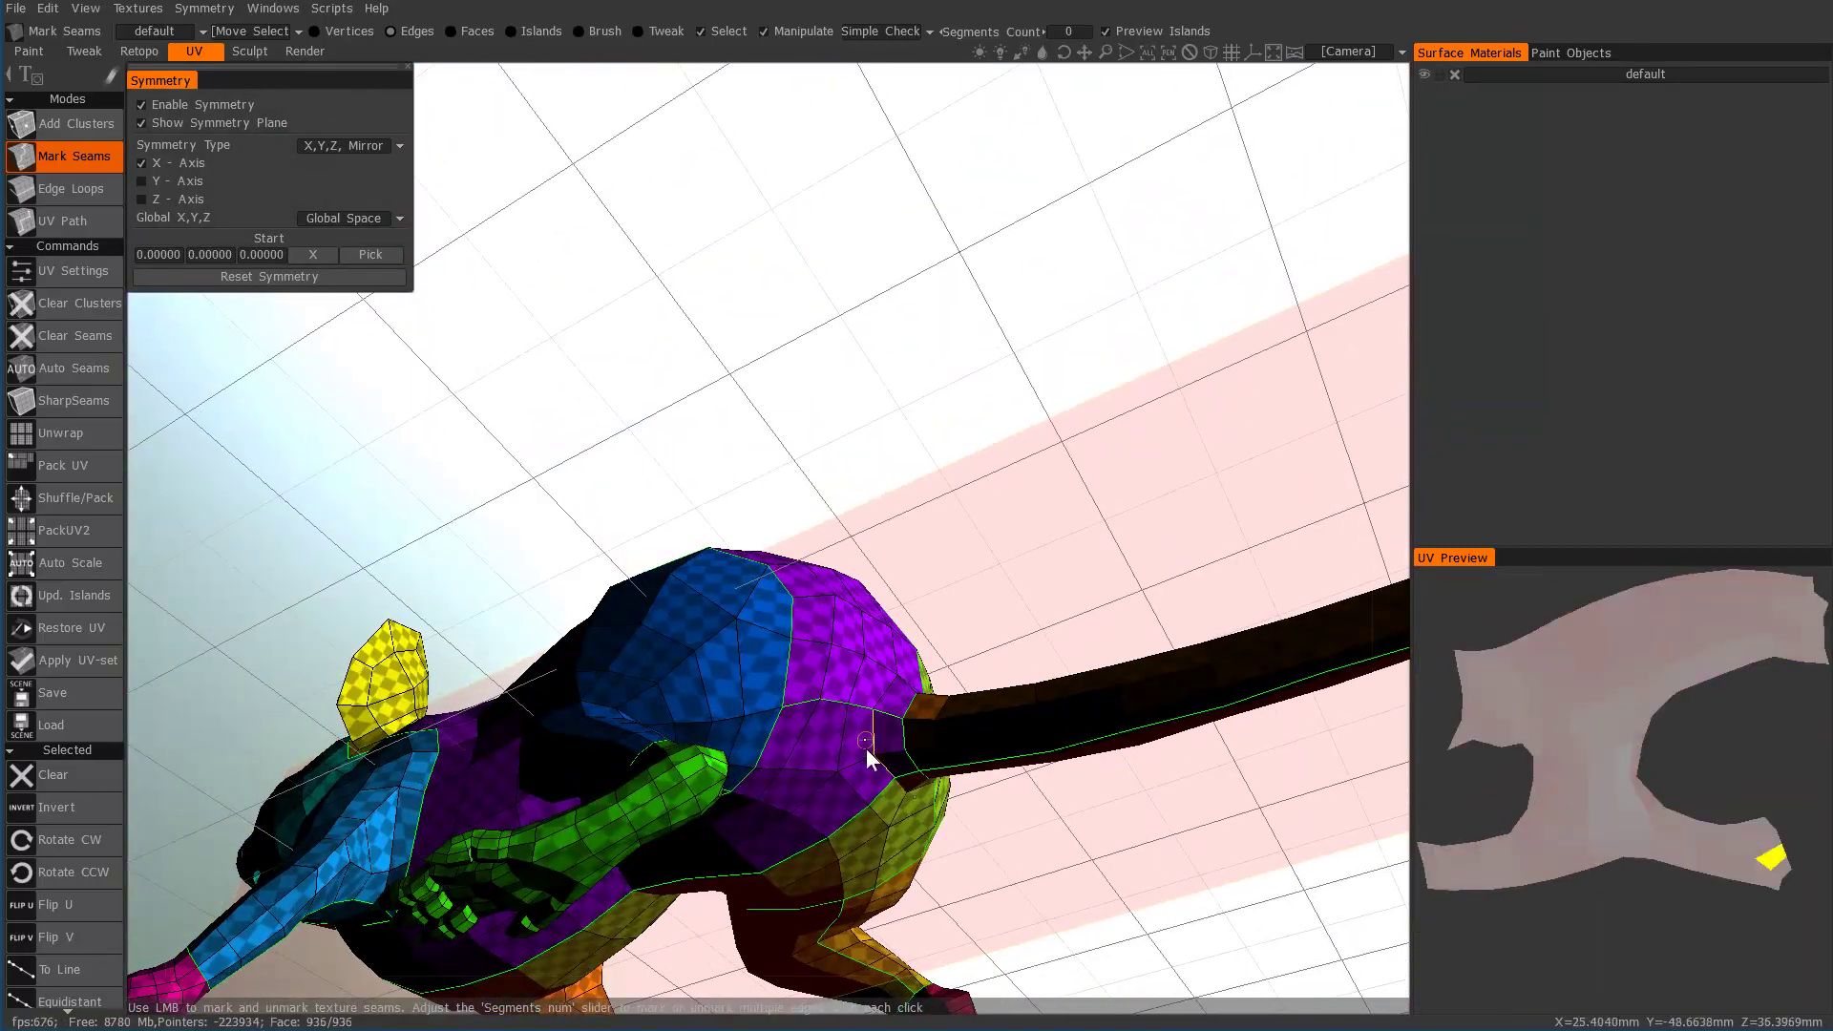
middle_click_drag(763, 620, 930, 689)
middle_click_drag(254, 642, 411, 635)
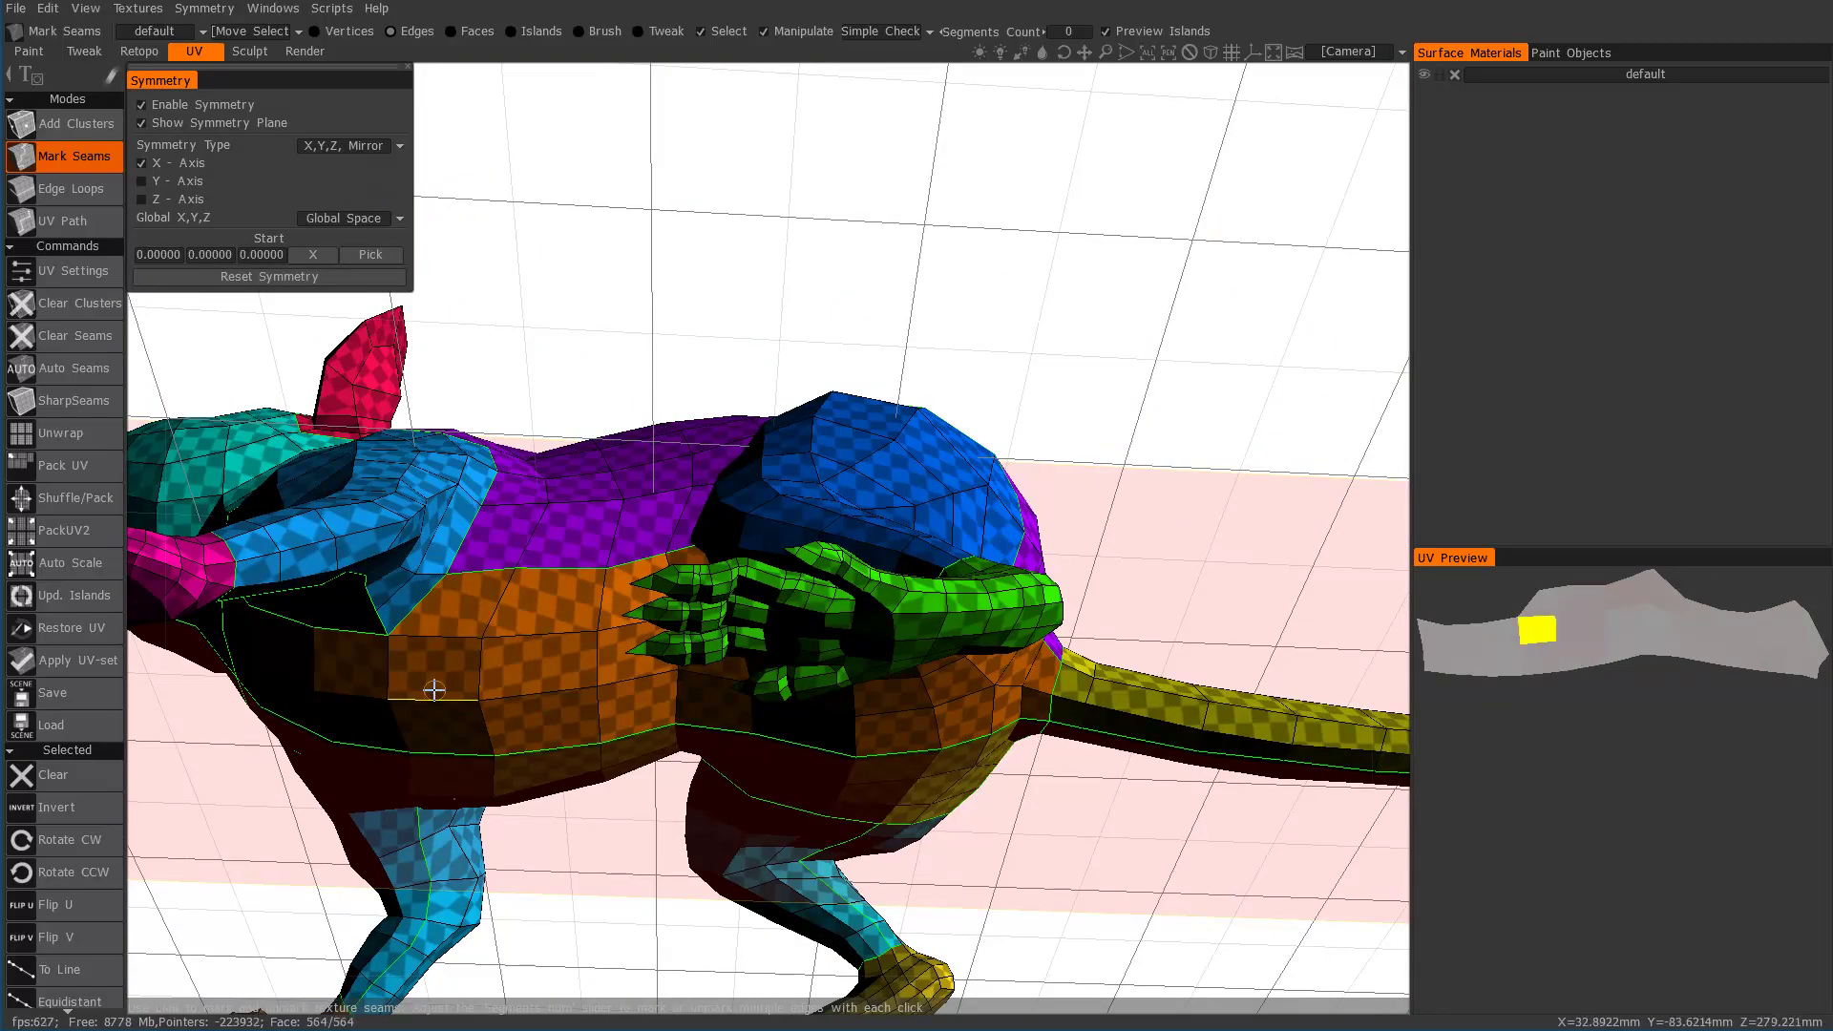
Step: Mark a seam loop around the rat's mouth and lower jaw, separating them from the head
middle_click_drag(576, 668, 467, 674)
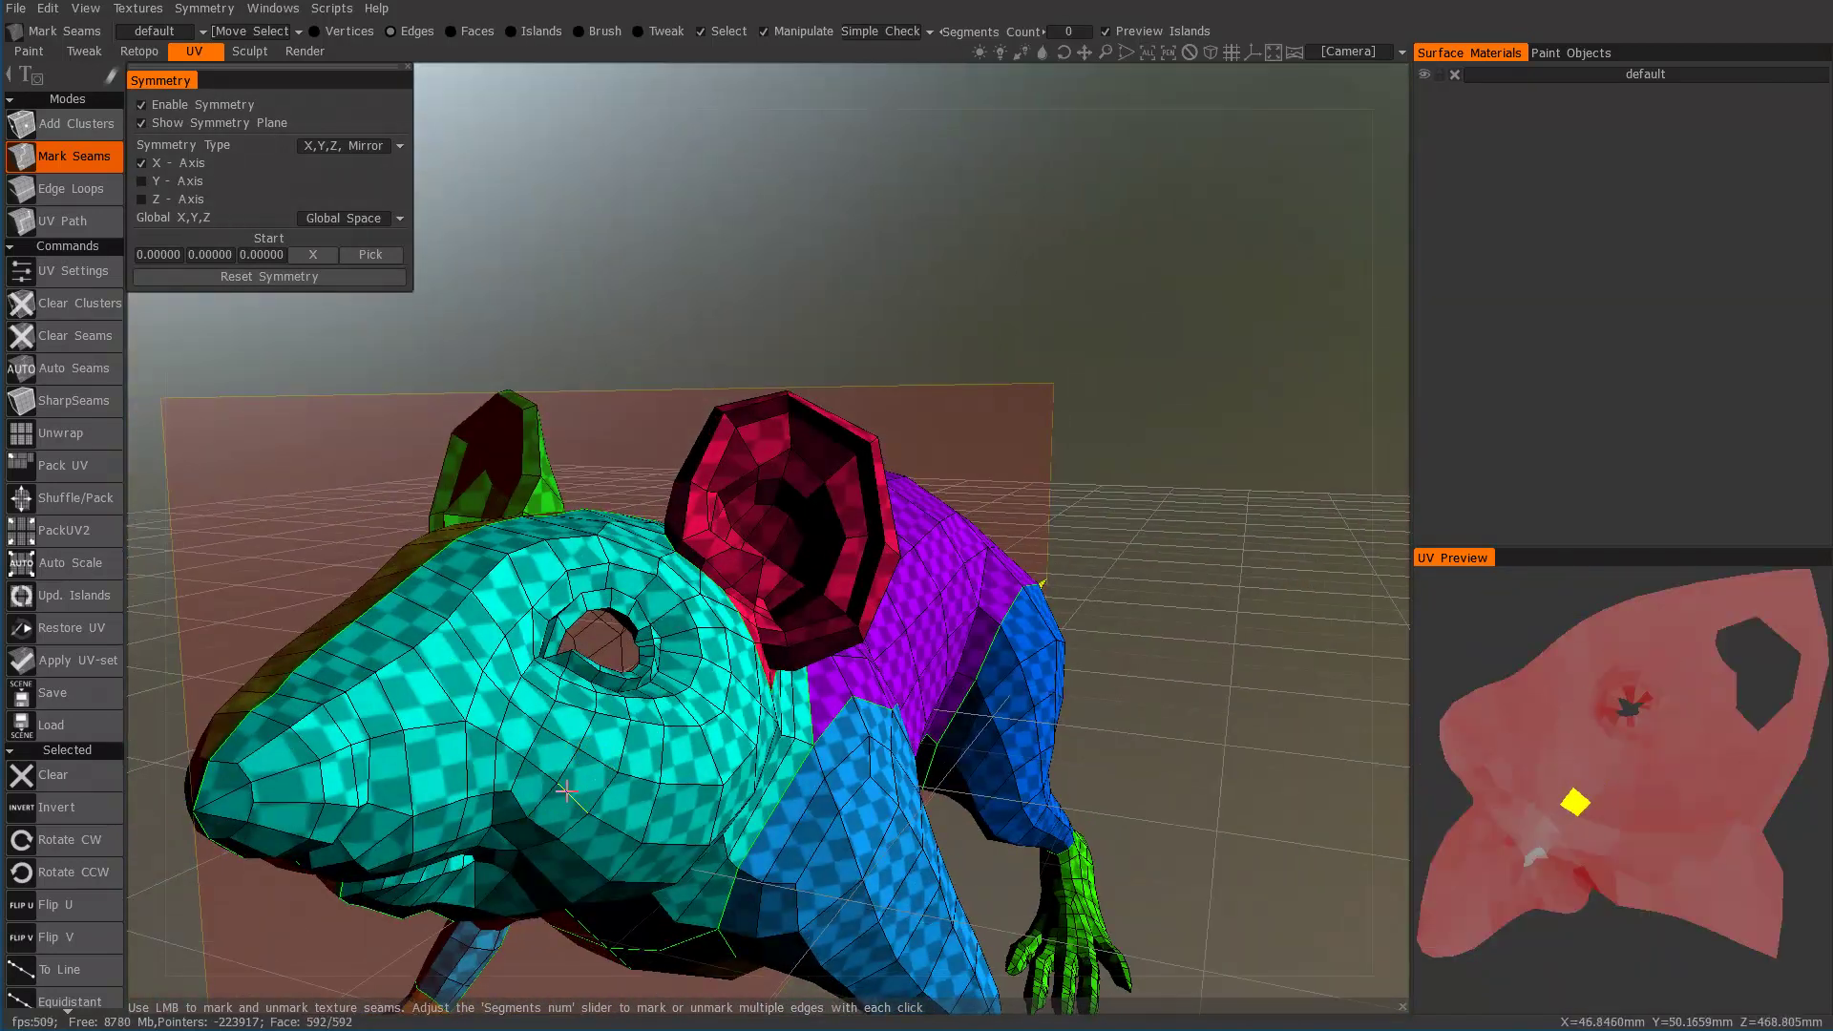
middle_click_drag(565, 791, 482, 862)
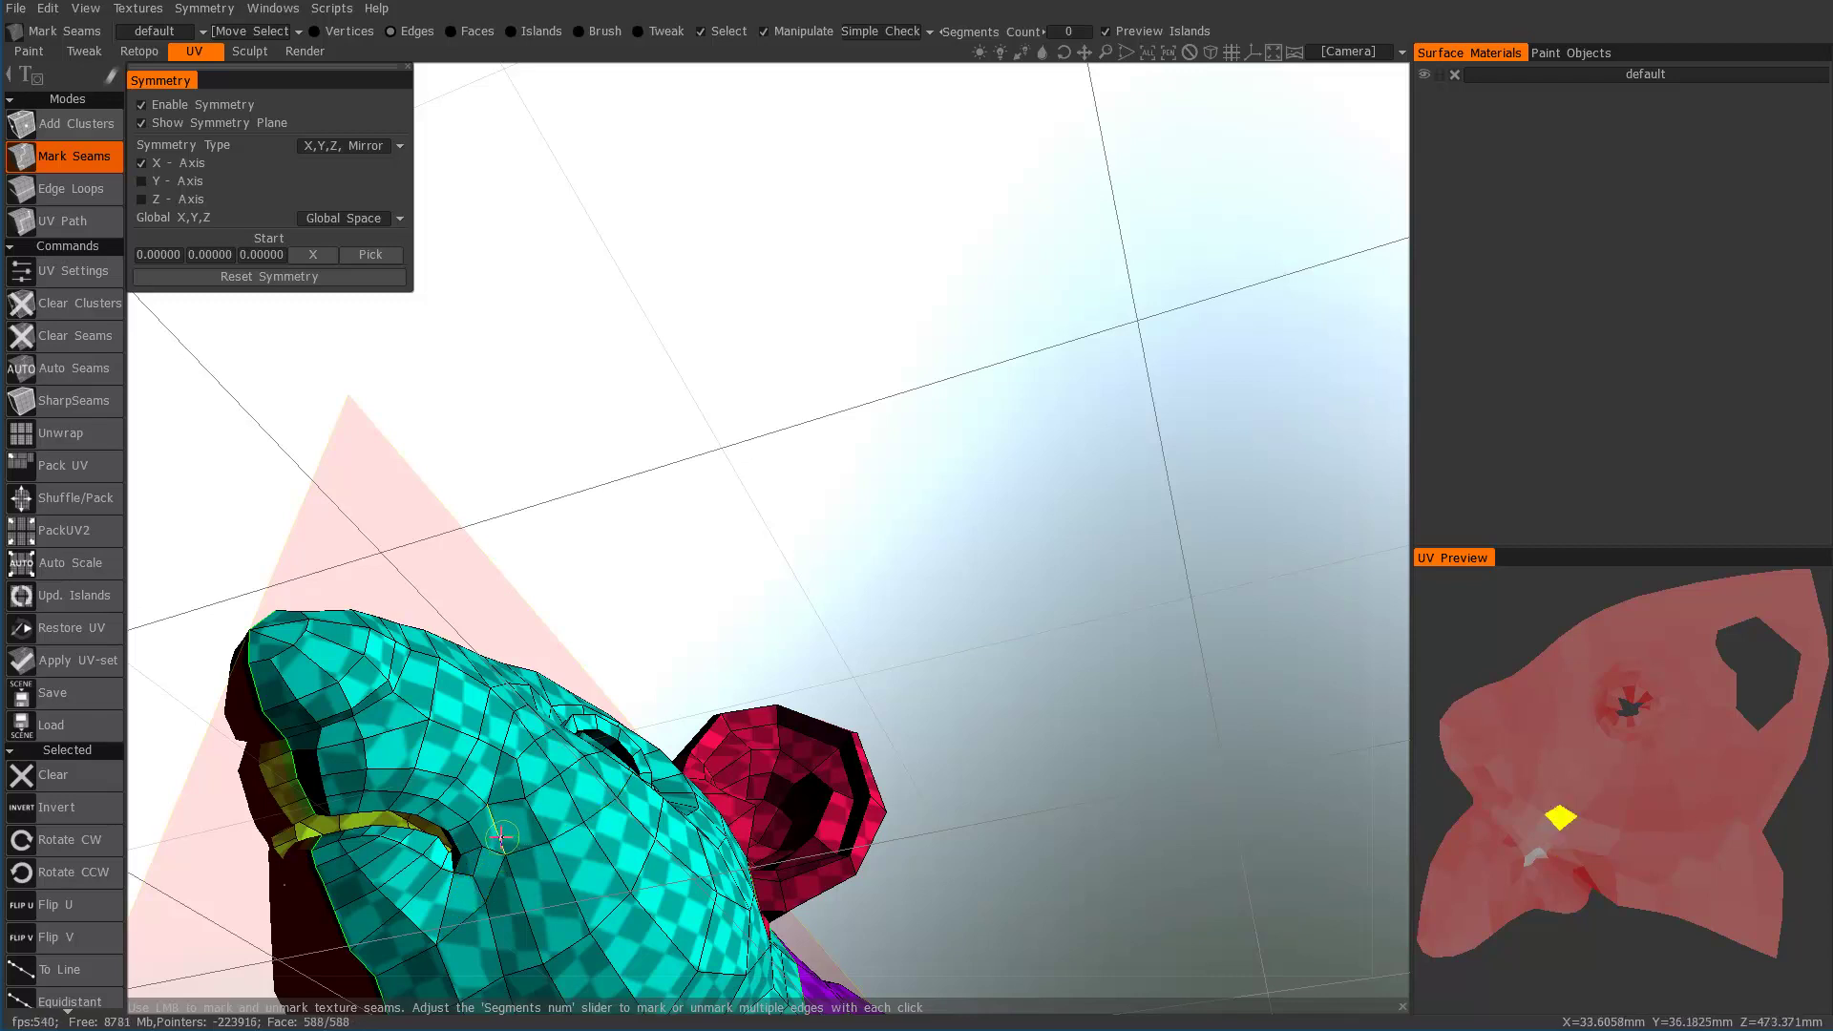
mouse_move(469, 784)
left_mouse_down()
mouse_move(510, 875)
mouse_move(421, 953)
mouse_move(409, 941)
left_mouse_up()
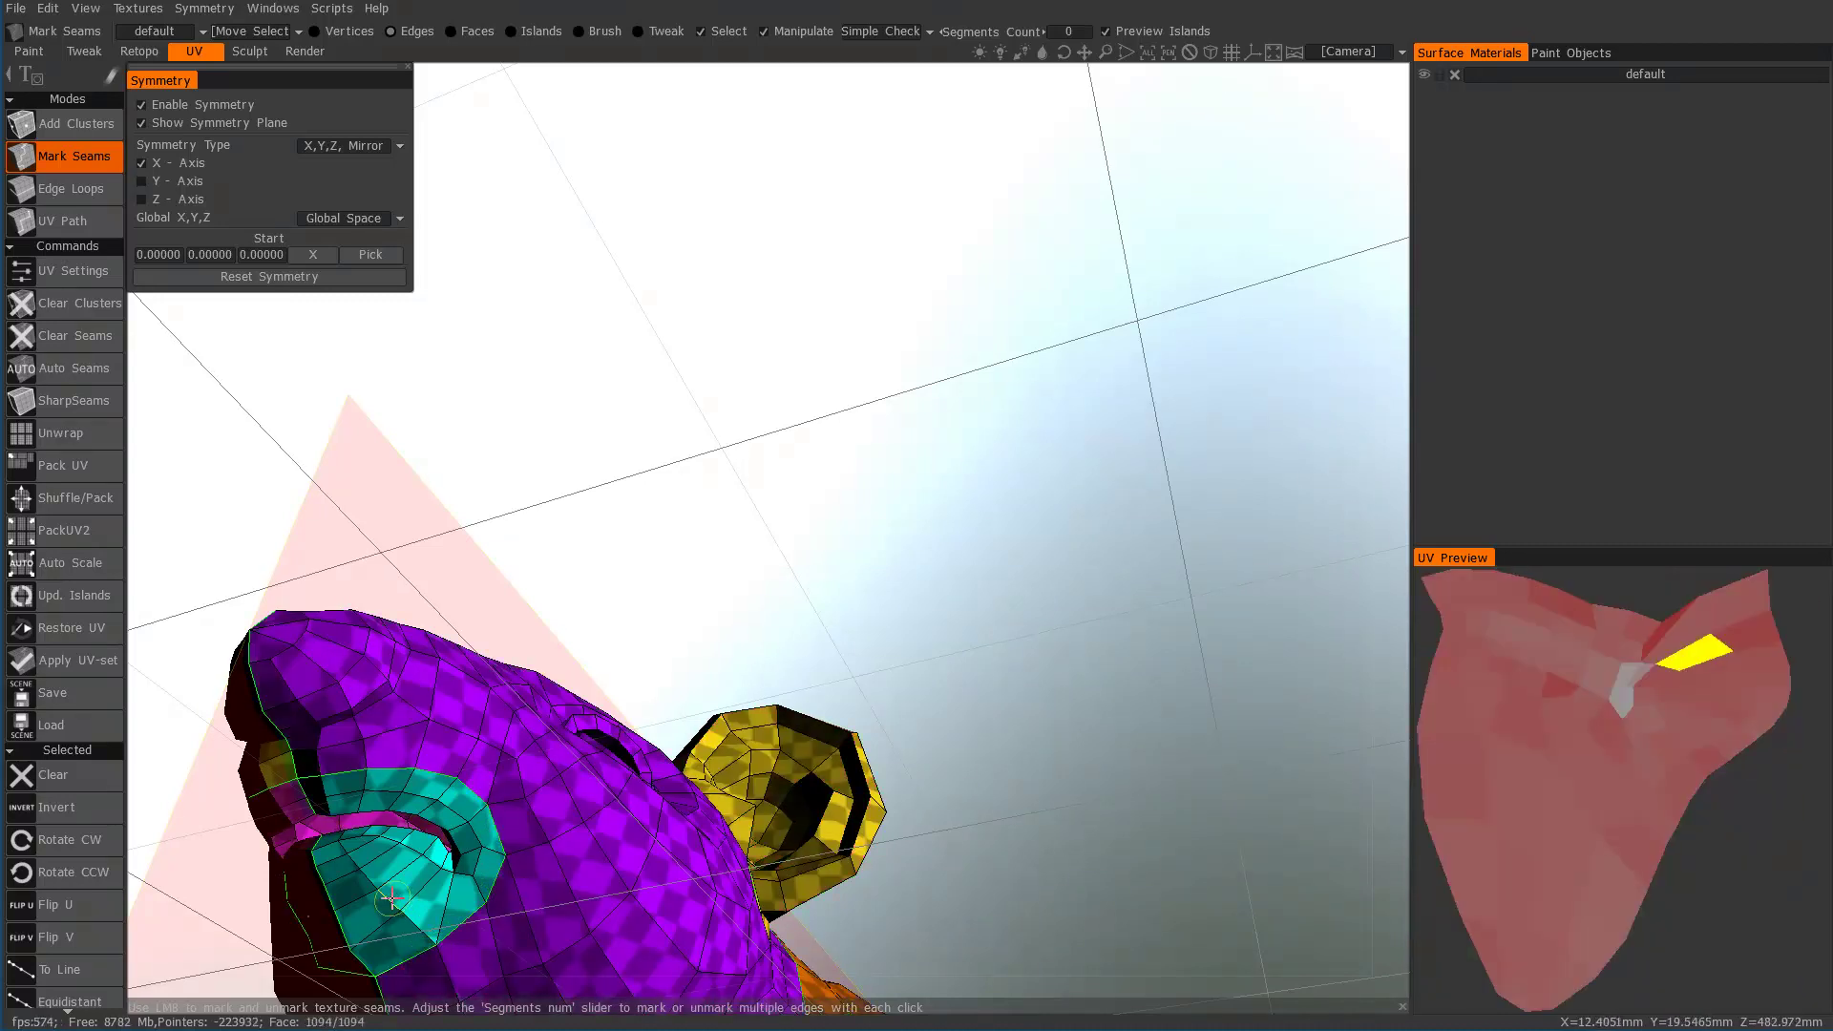
Step: Mark a seam loop around the outer edge of the eye socket and a short cut across the resulting ring
middle_click_drag(538, 804, 512, 720)
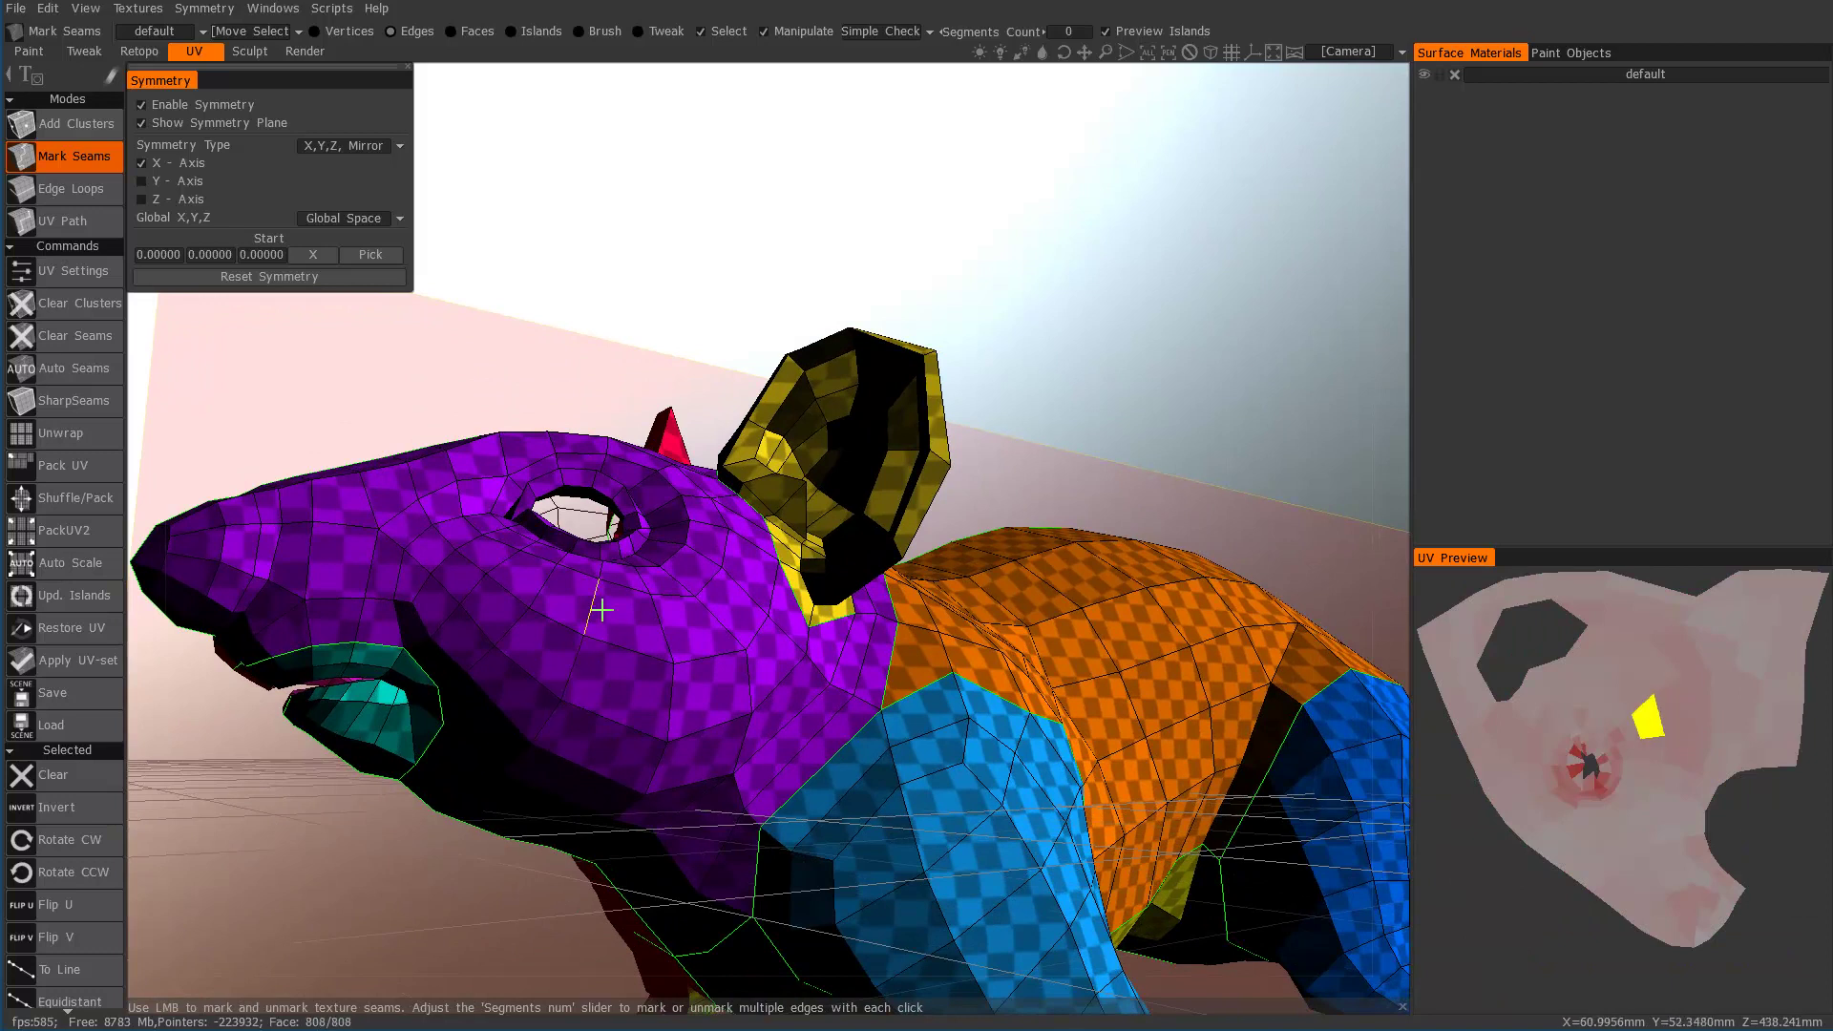
middle_click_drag(592, 605, 605, 704)
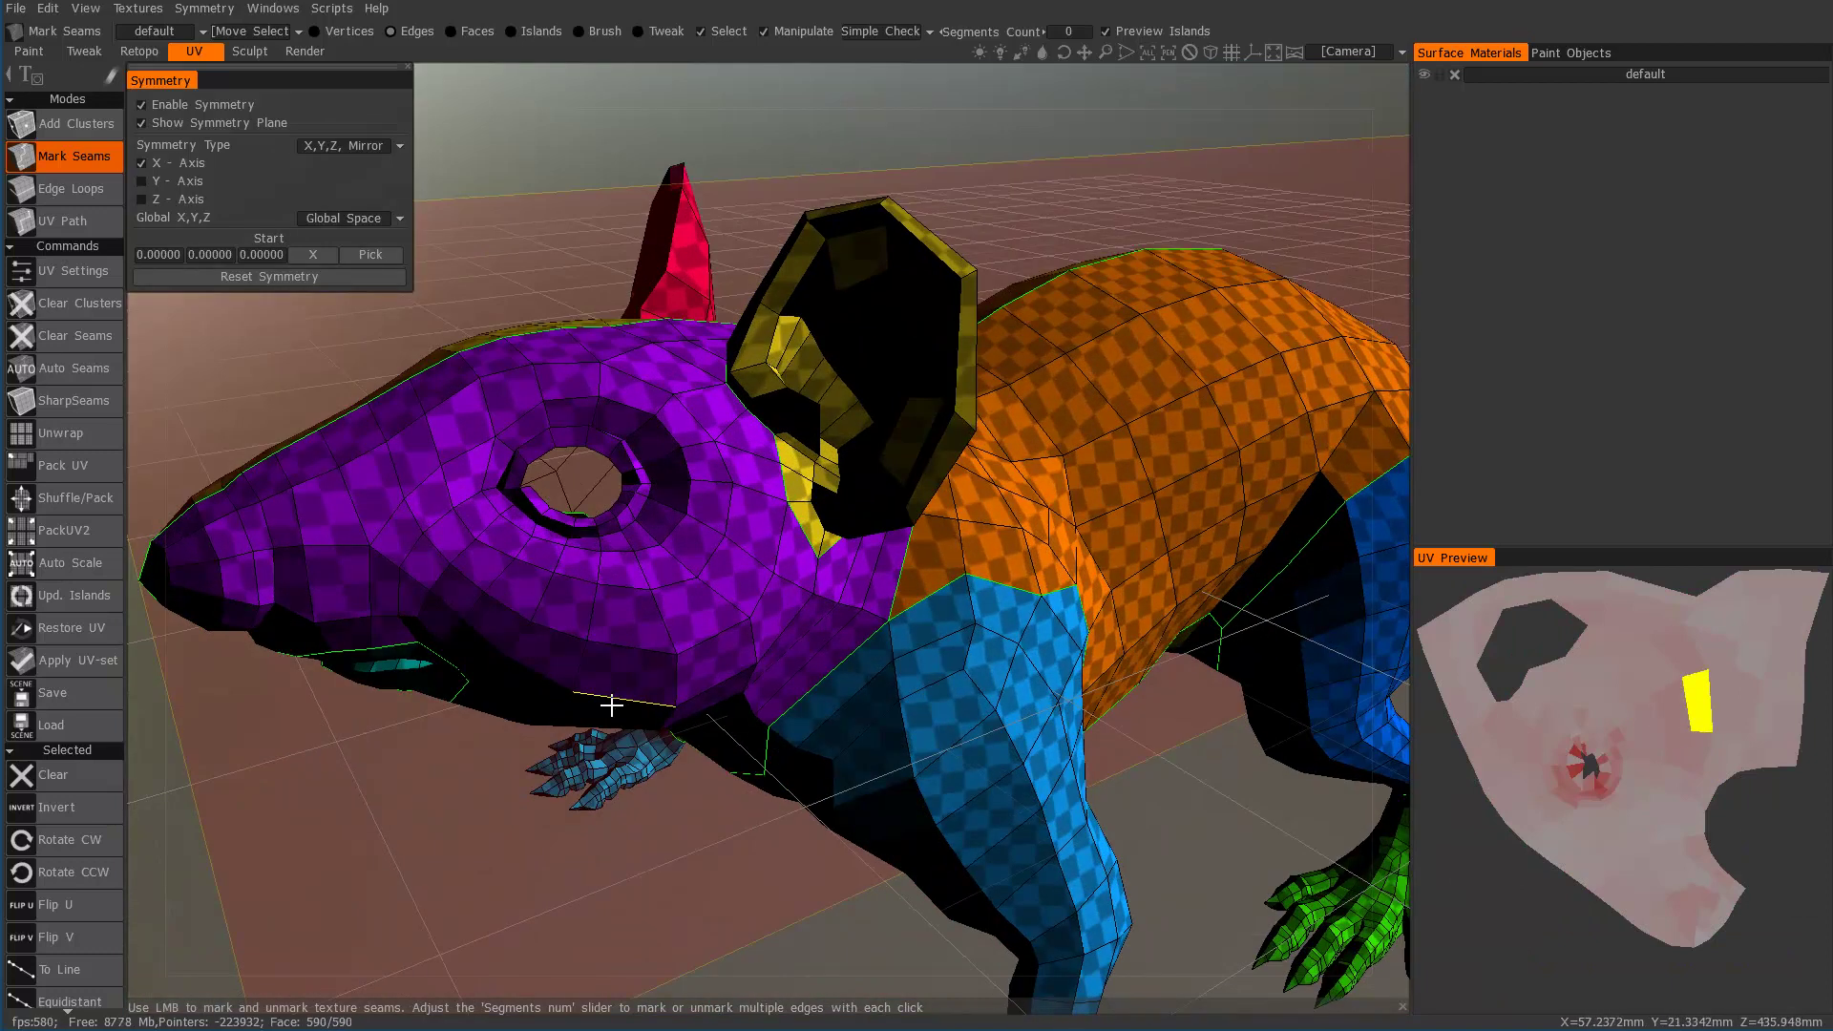
left_click(675, 441)
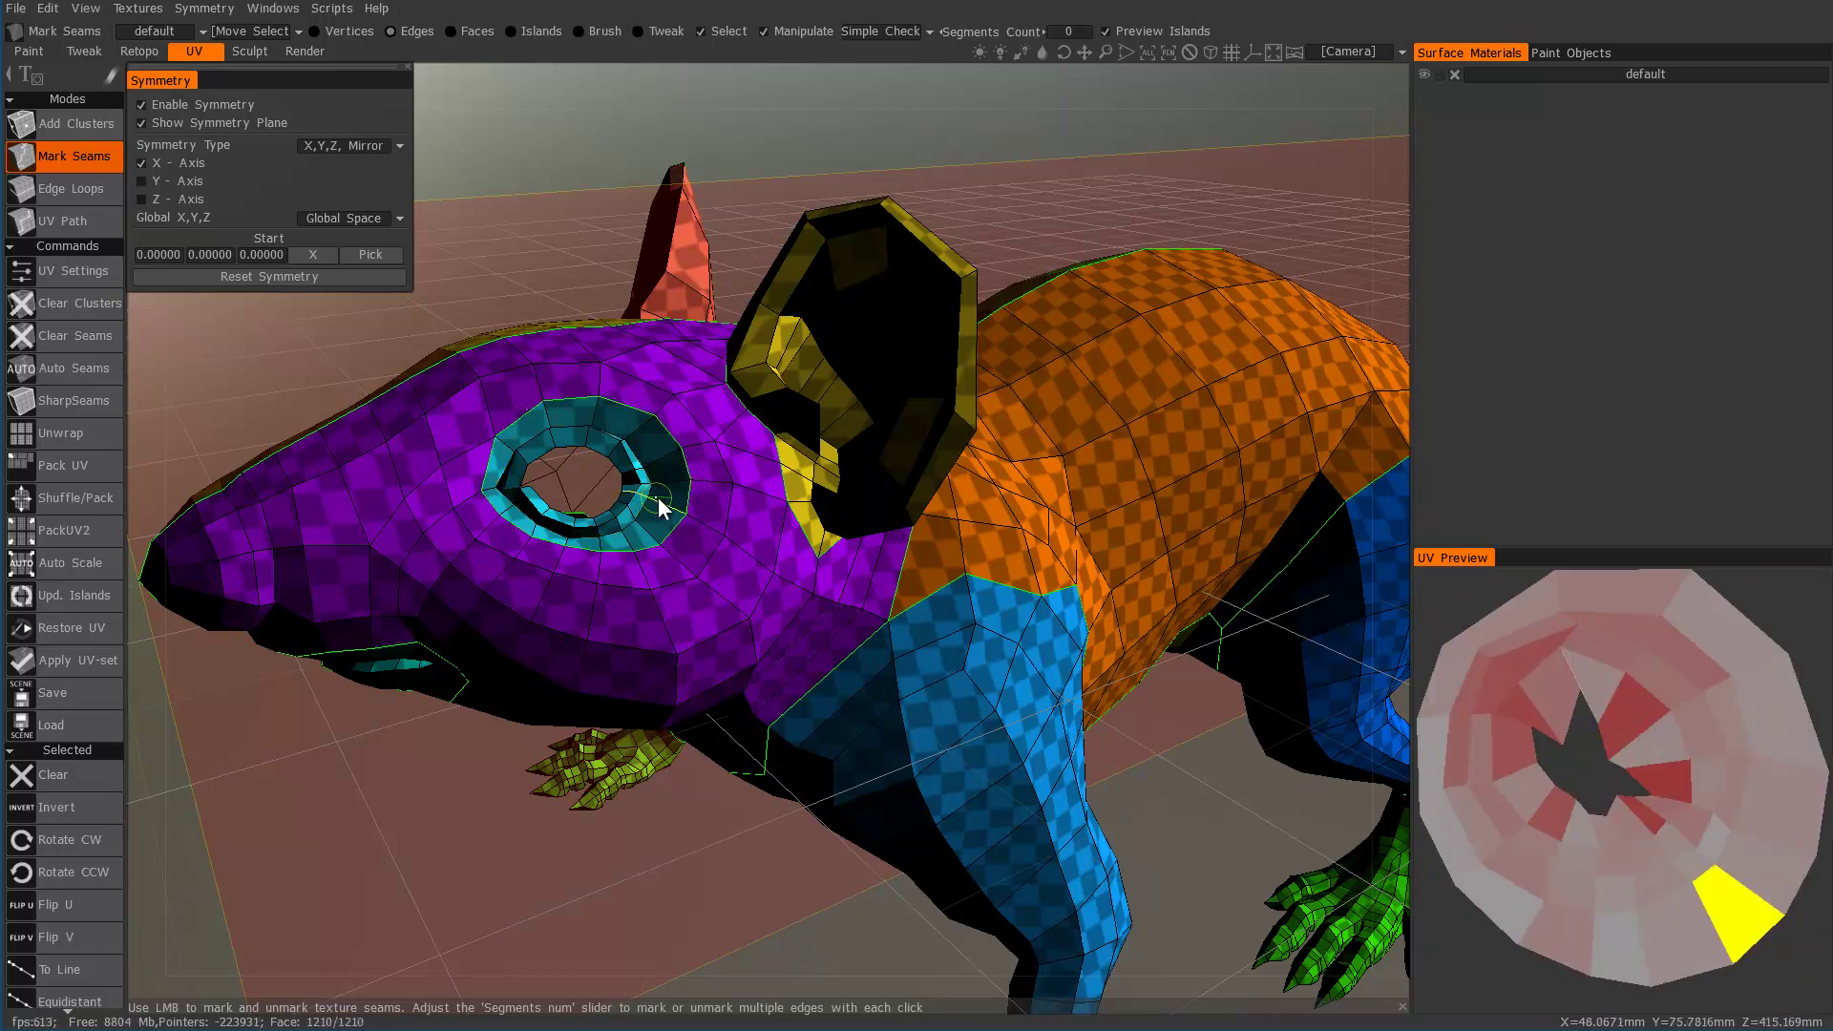
left_click(657, 477)
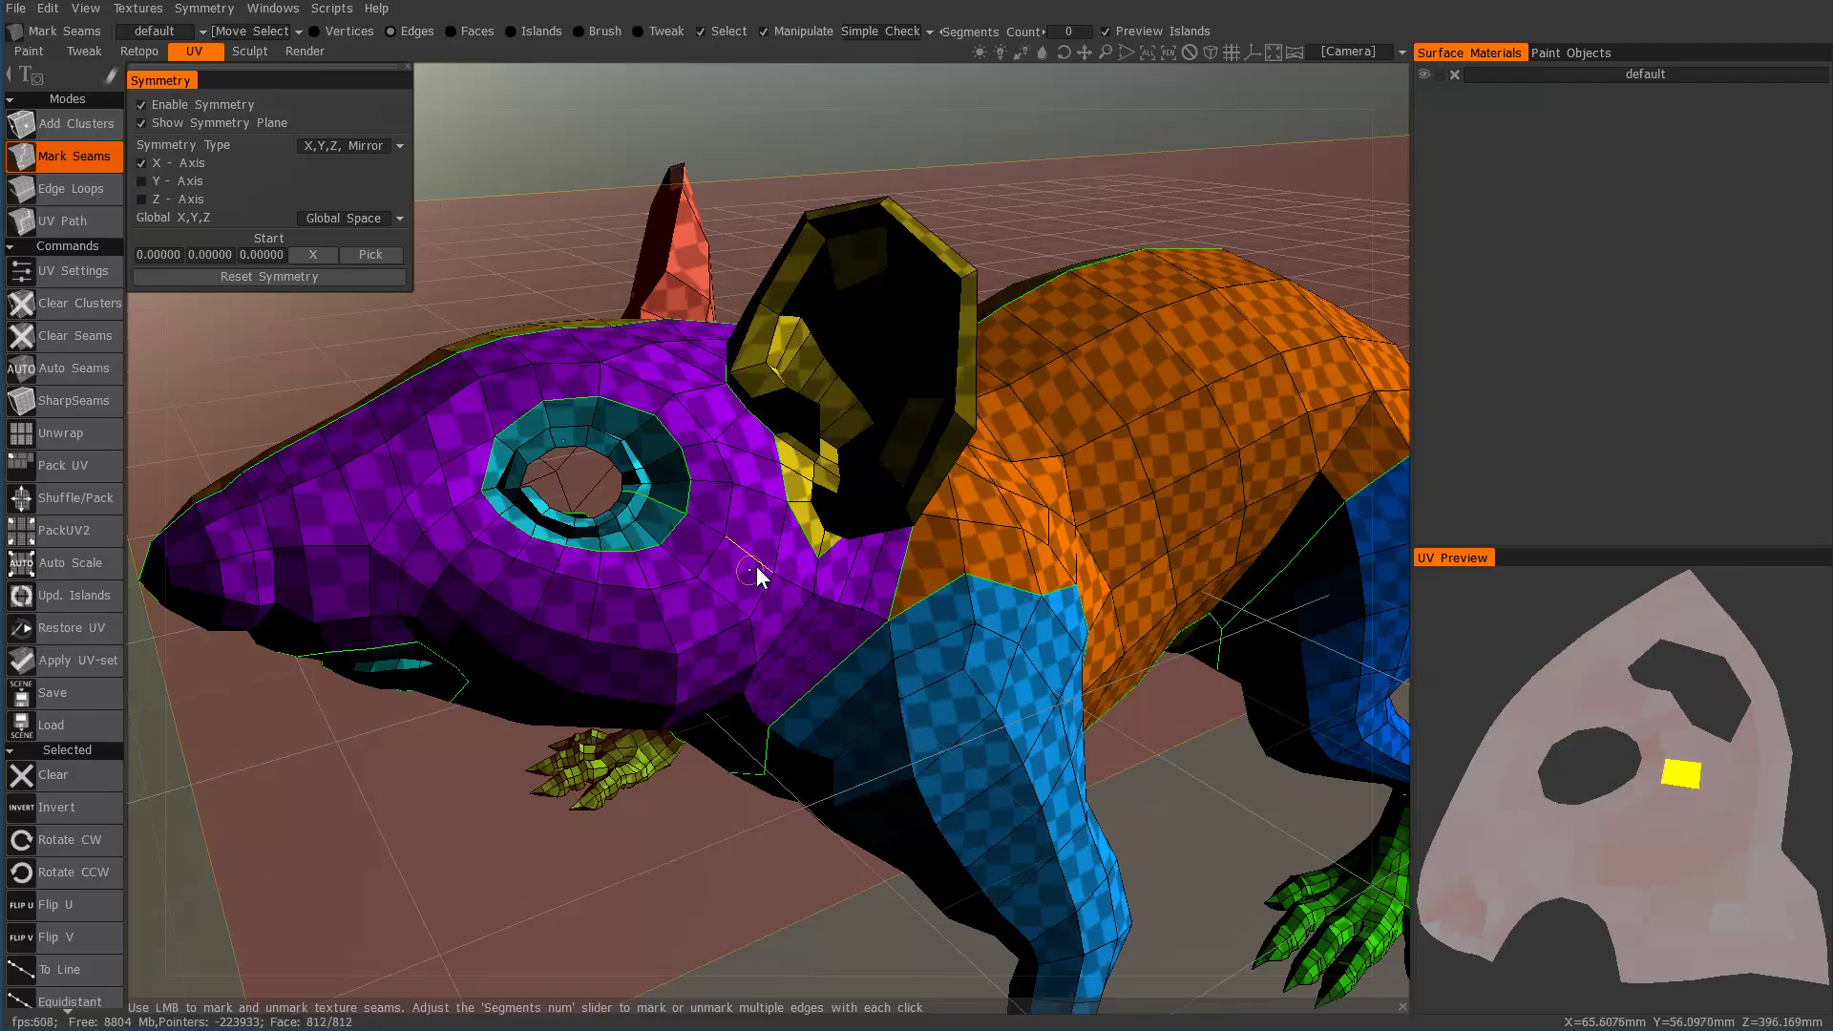
Step: Examine the marked seams and islands on the rat's head, legs and feet, and across the whole body
left_click_drag(767, 525, 770, 455, "alt")
middle_click_drag(945, 840, 764, 420)
left_click_drag(704, 528, 760, 745, "alt")
middle_click_drag(859, 821, 804, 546)
right_click_drag(803, 546, 849, 683)
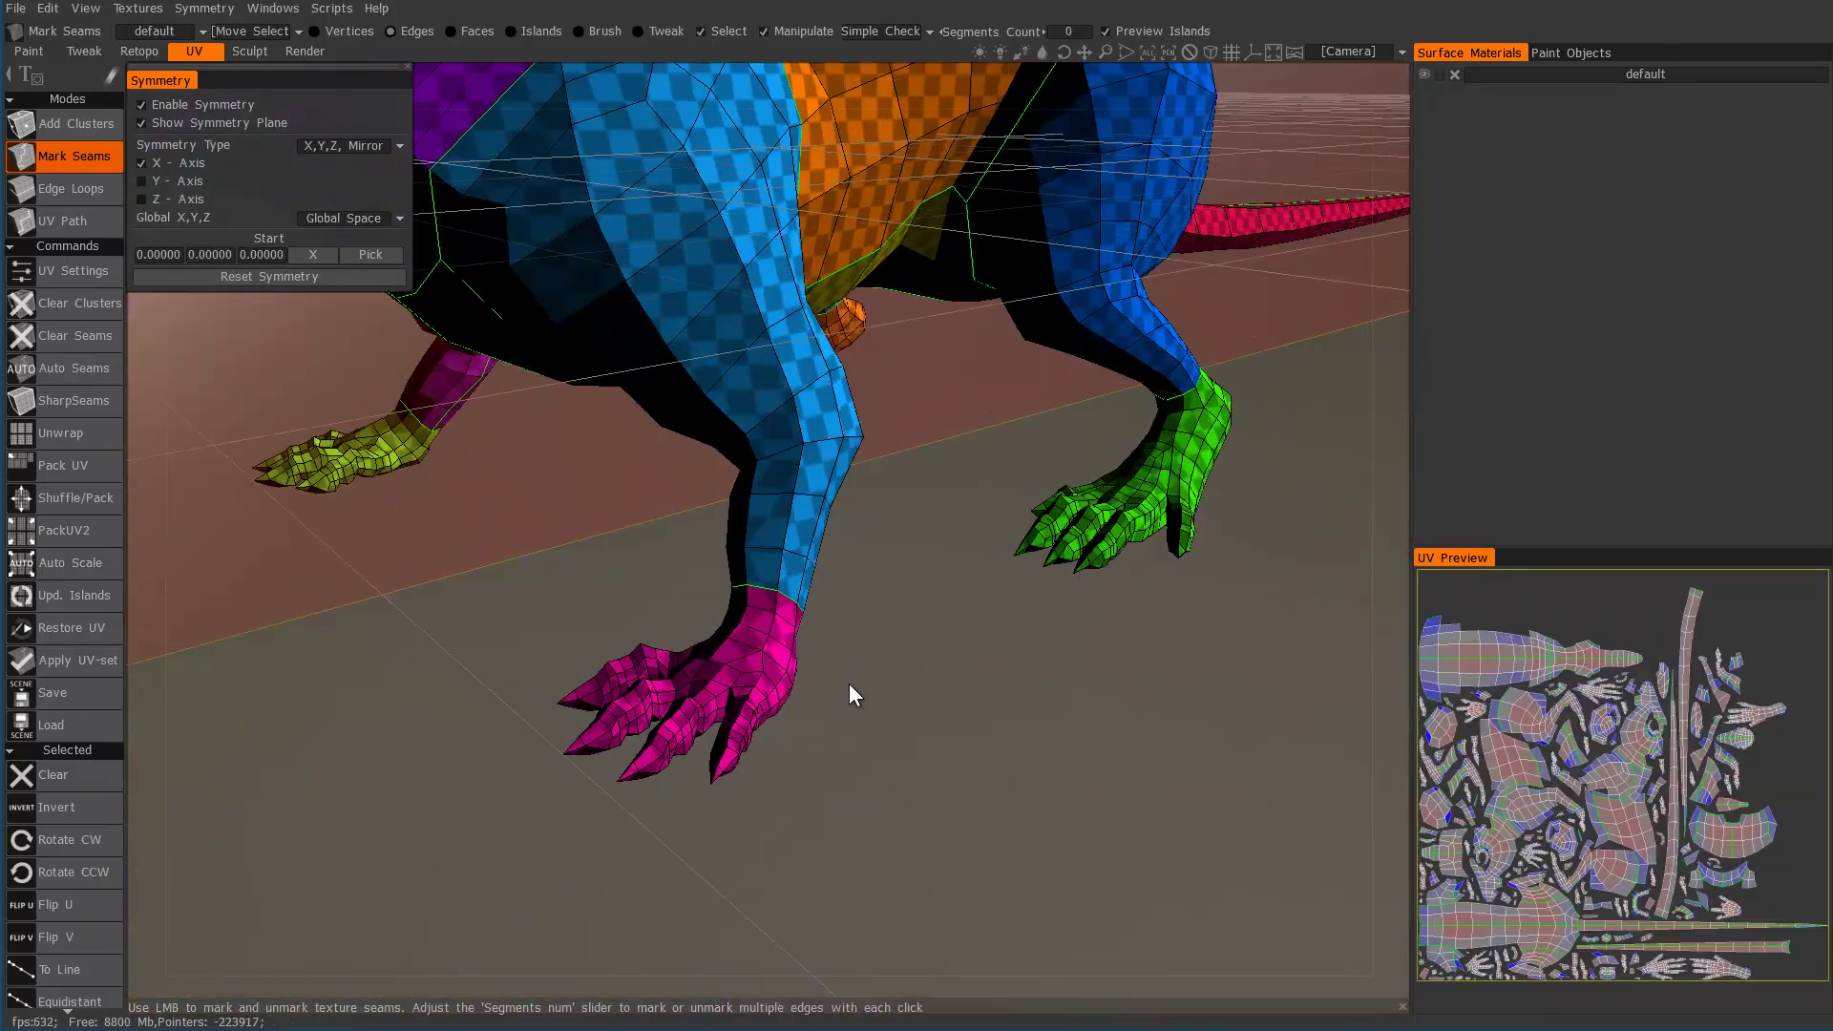
right_click_drag(673, 241, 719, 548)
left_click_drag(720, 548, 576, 445, "alt")
middle_click_drag(576, 445, 345, 202)
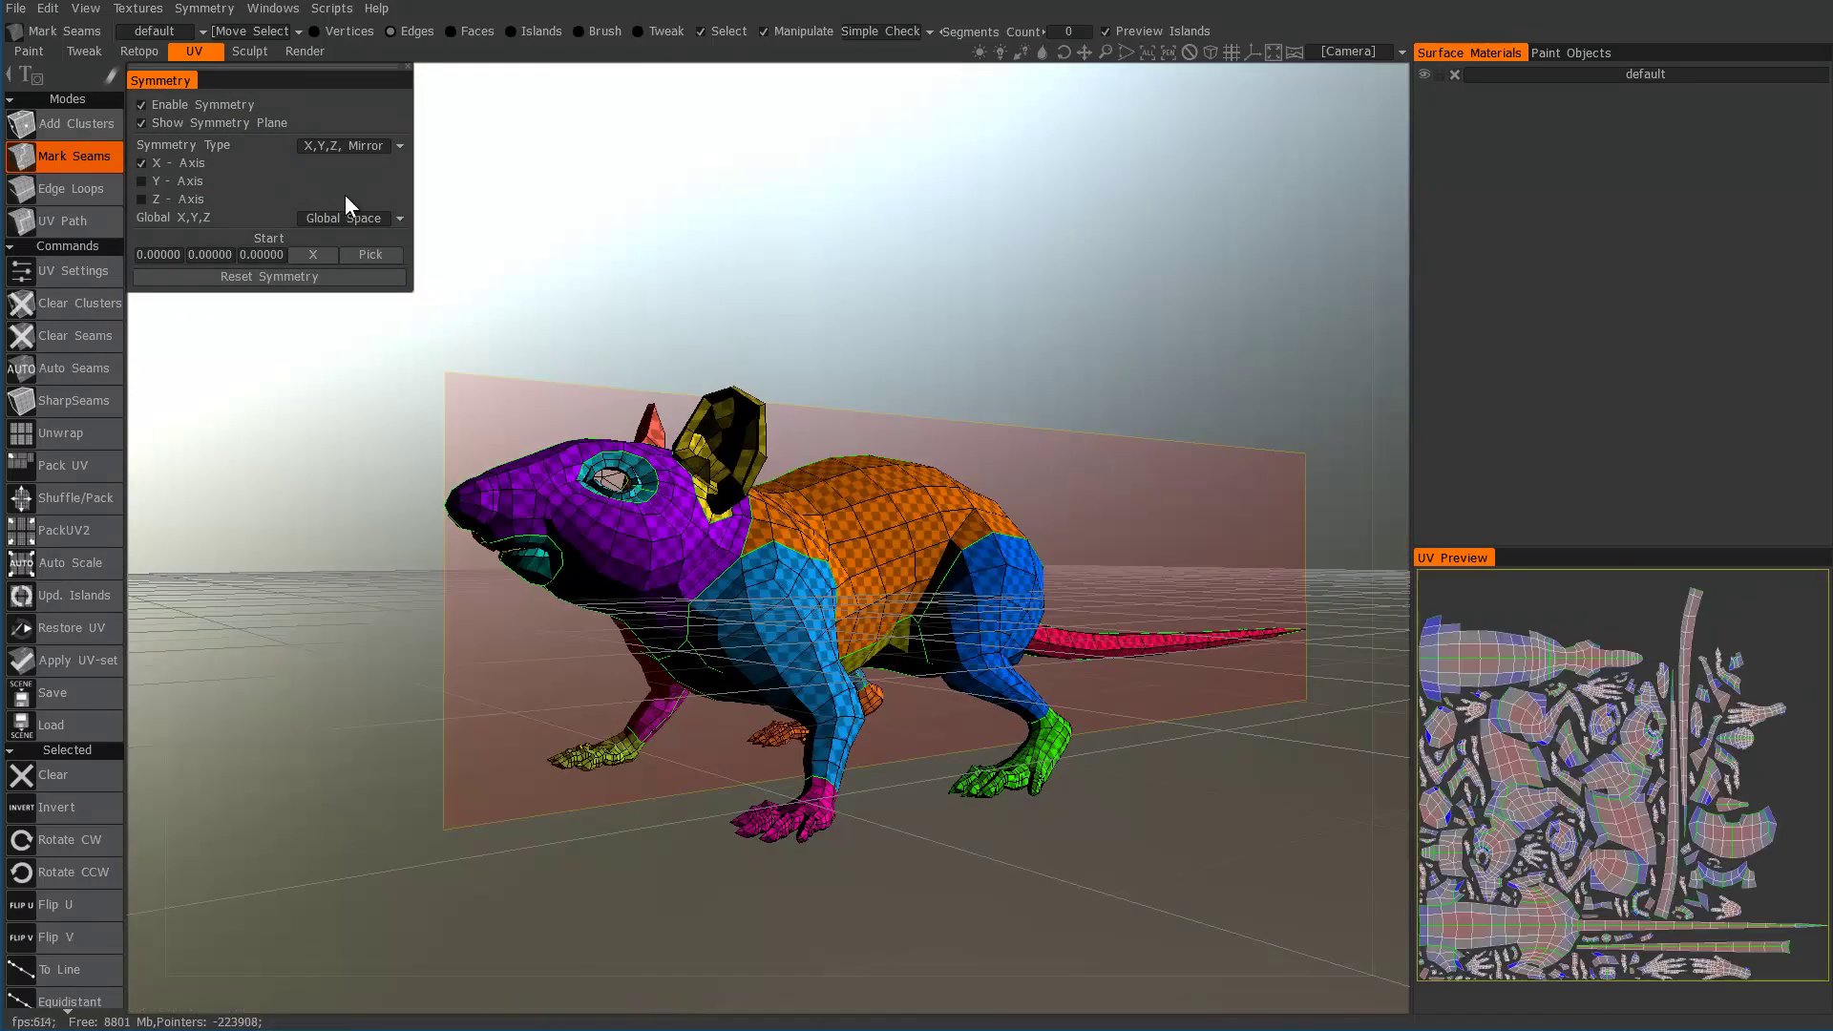
Step: Unwrap the rat mesh using the marked seams
left_click(79, 437)
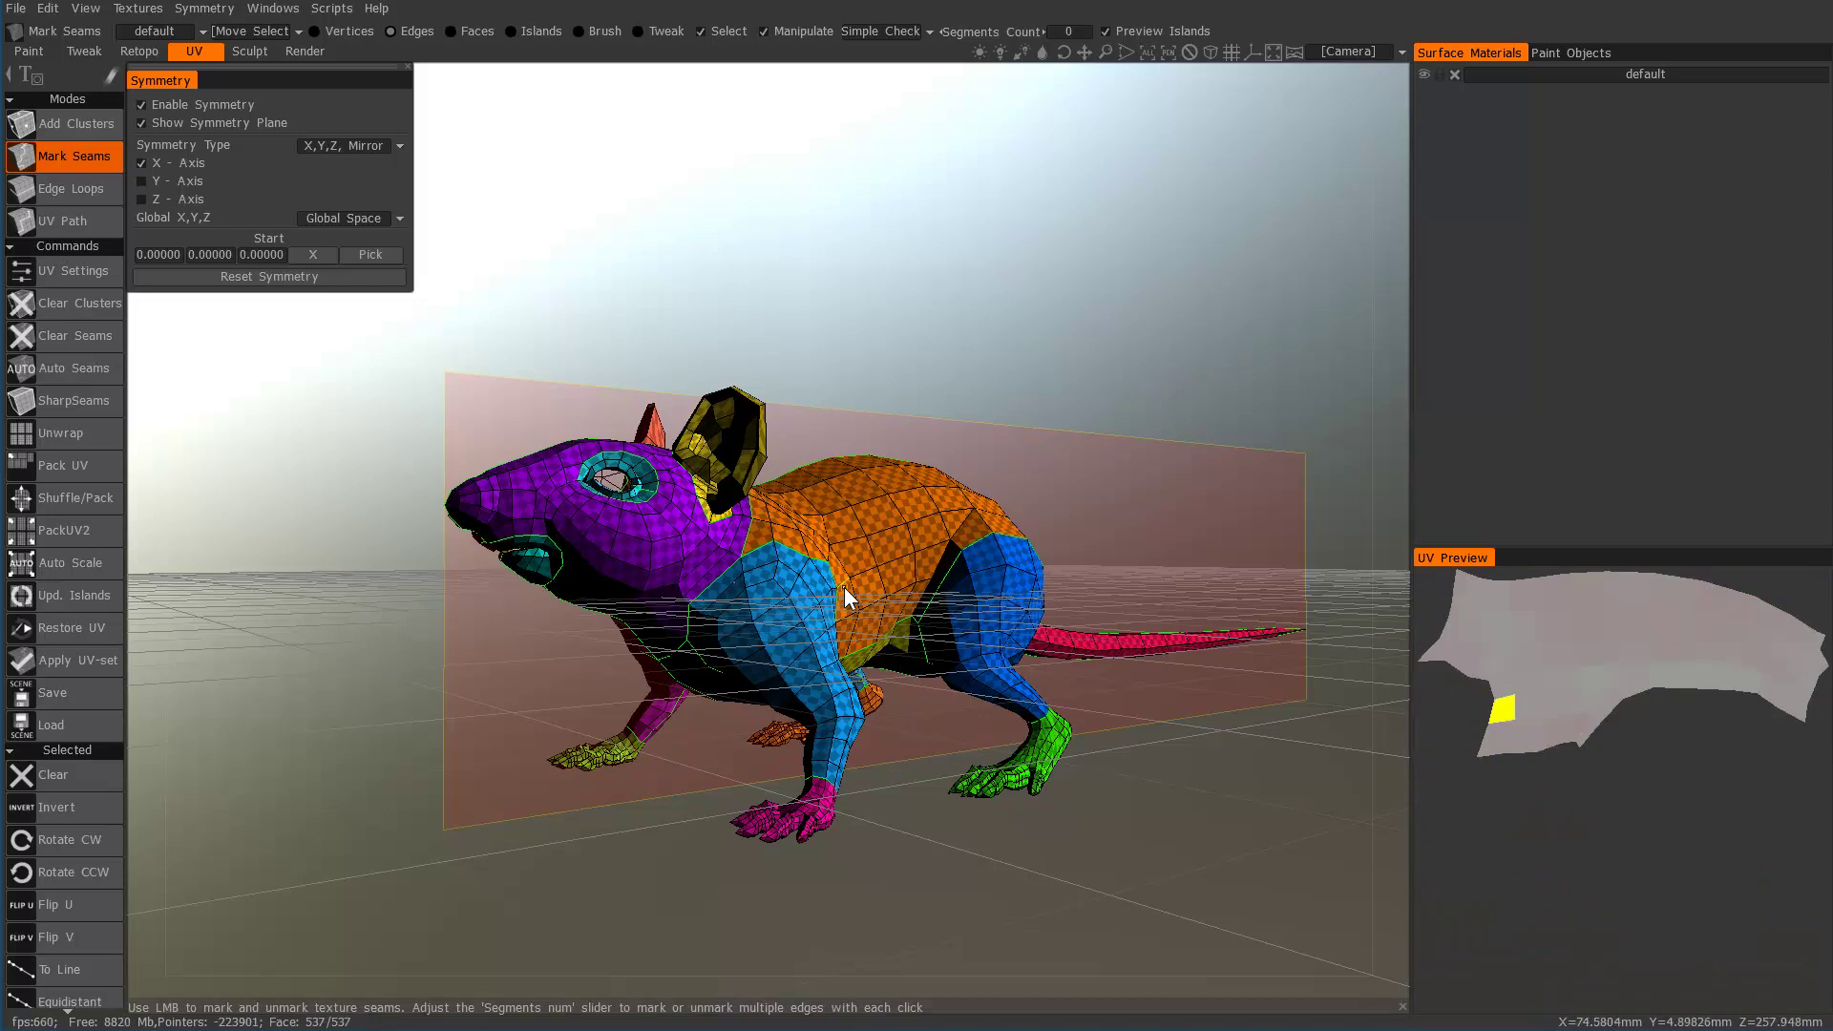
Step: Apply the unwrapped UV set to the rat mesh and switch to the Paint room
left_click(88, 657)
left_click(634, 569)
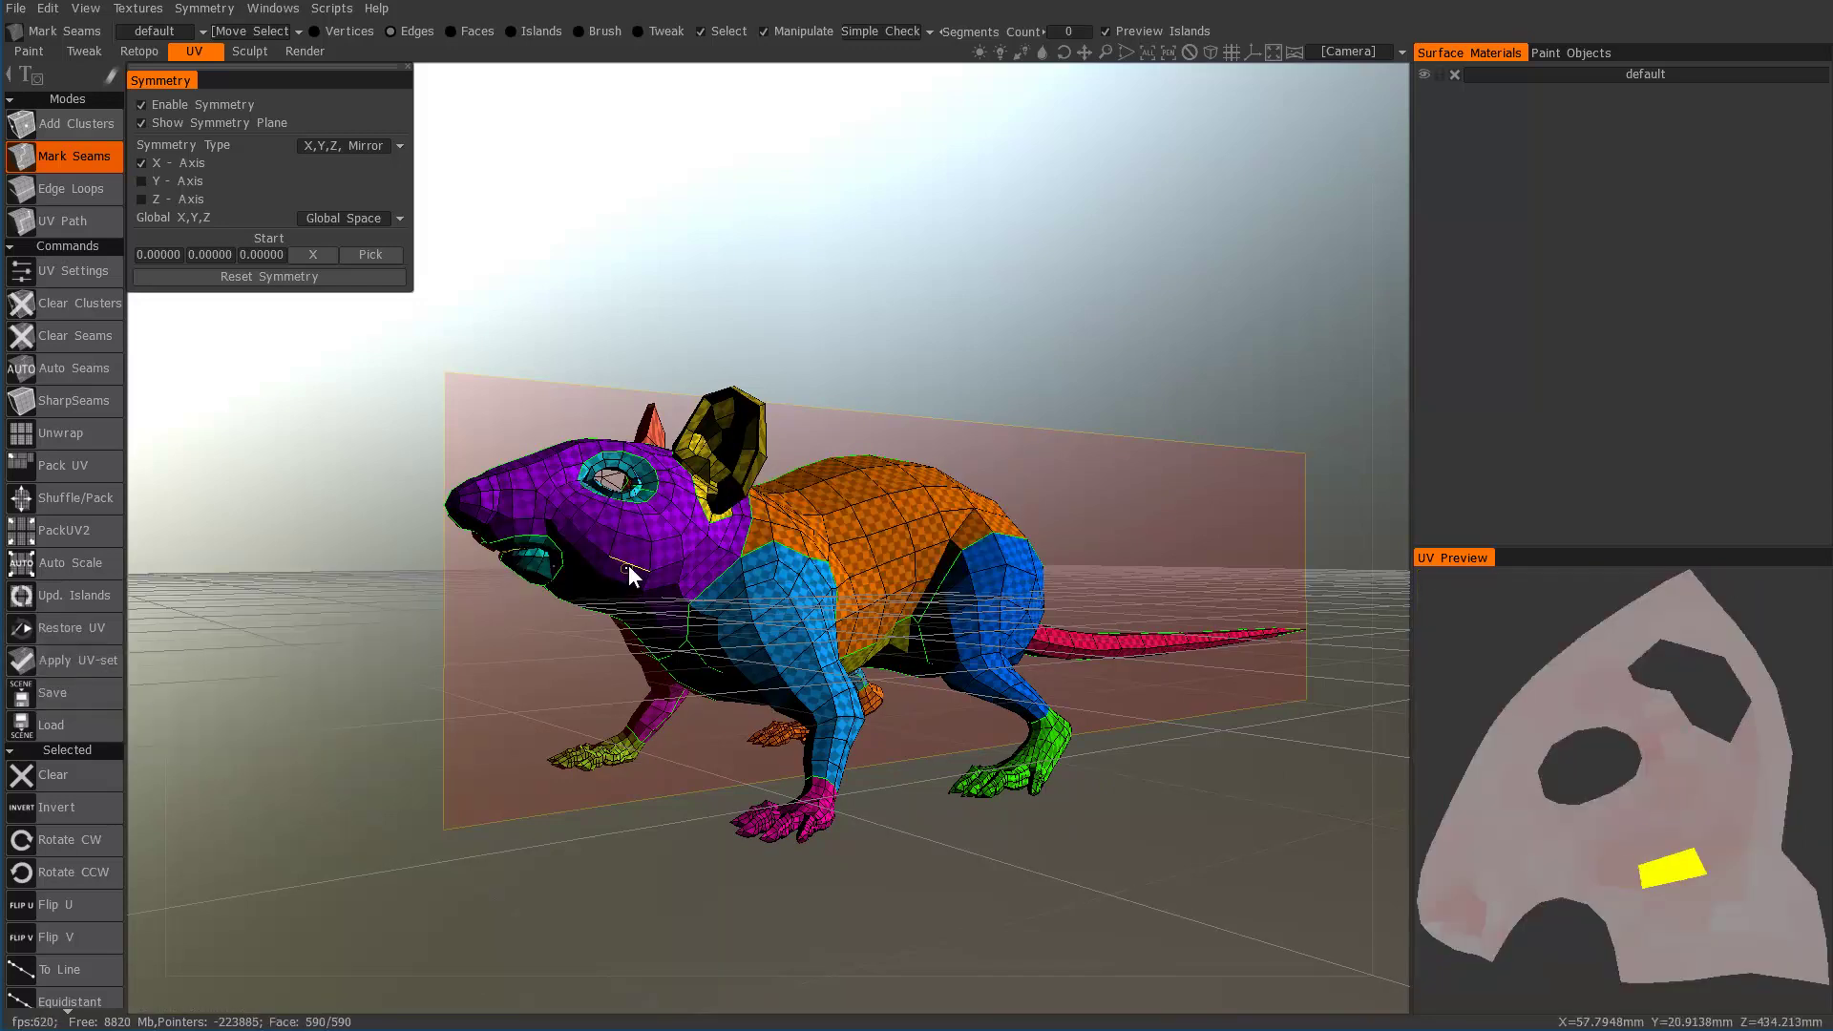
left_click(40, 50)
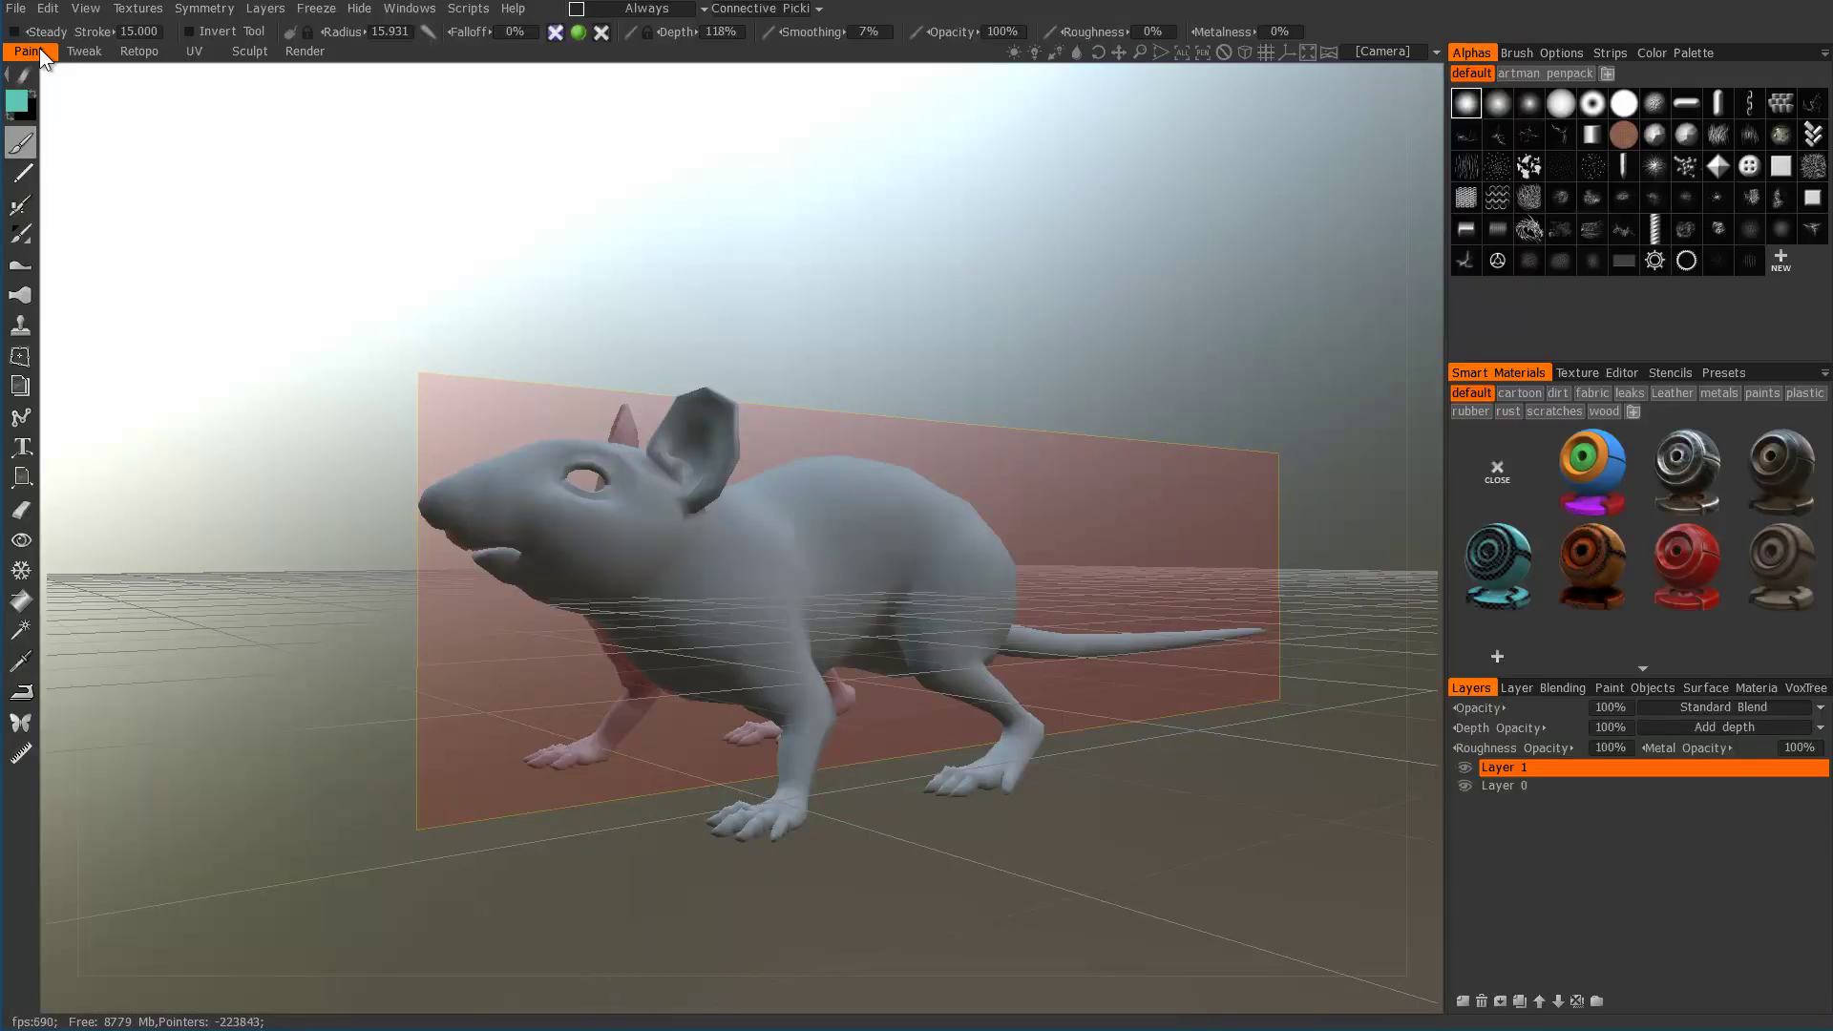
Step: Paint mirrored turquoise rings around the rat's eyes, shoulders and hips, and colour the nose tip
mouse_move(725, 575)
left_mouse_down()
mouse_move(874, 500)
mouse_move(701, 585)
left_mouse_up()
key("ctrl+z")
left_click_drag(781, 471, 746, 516)
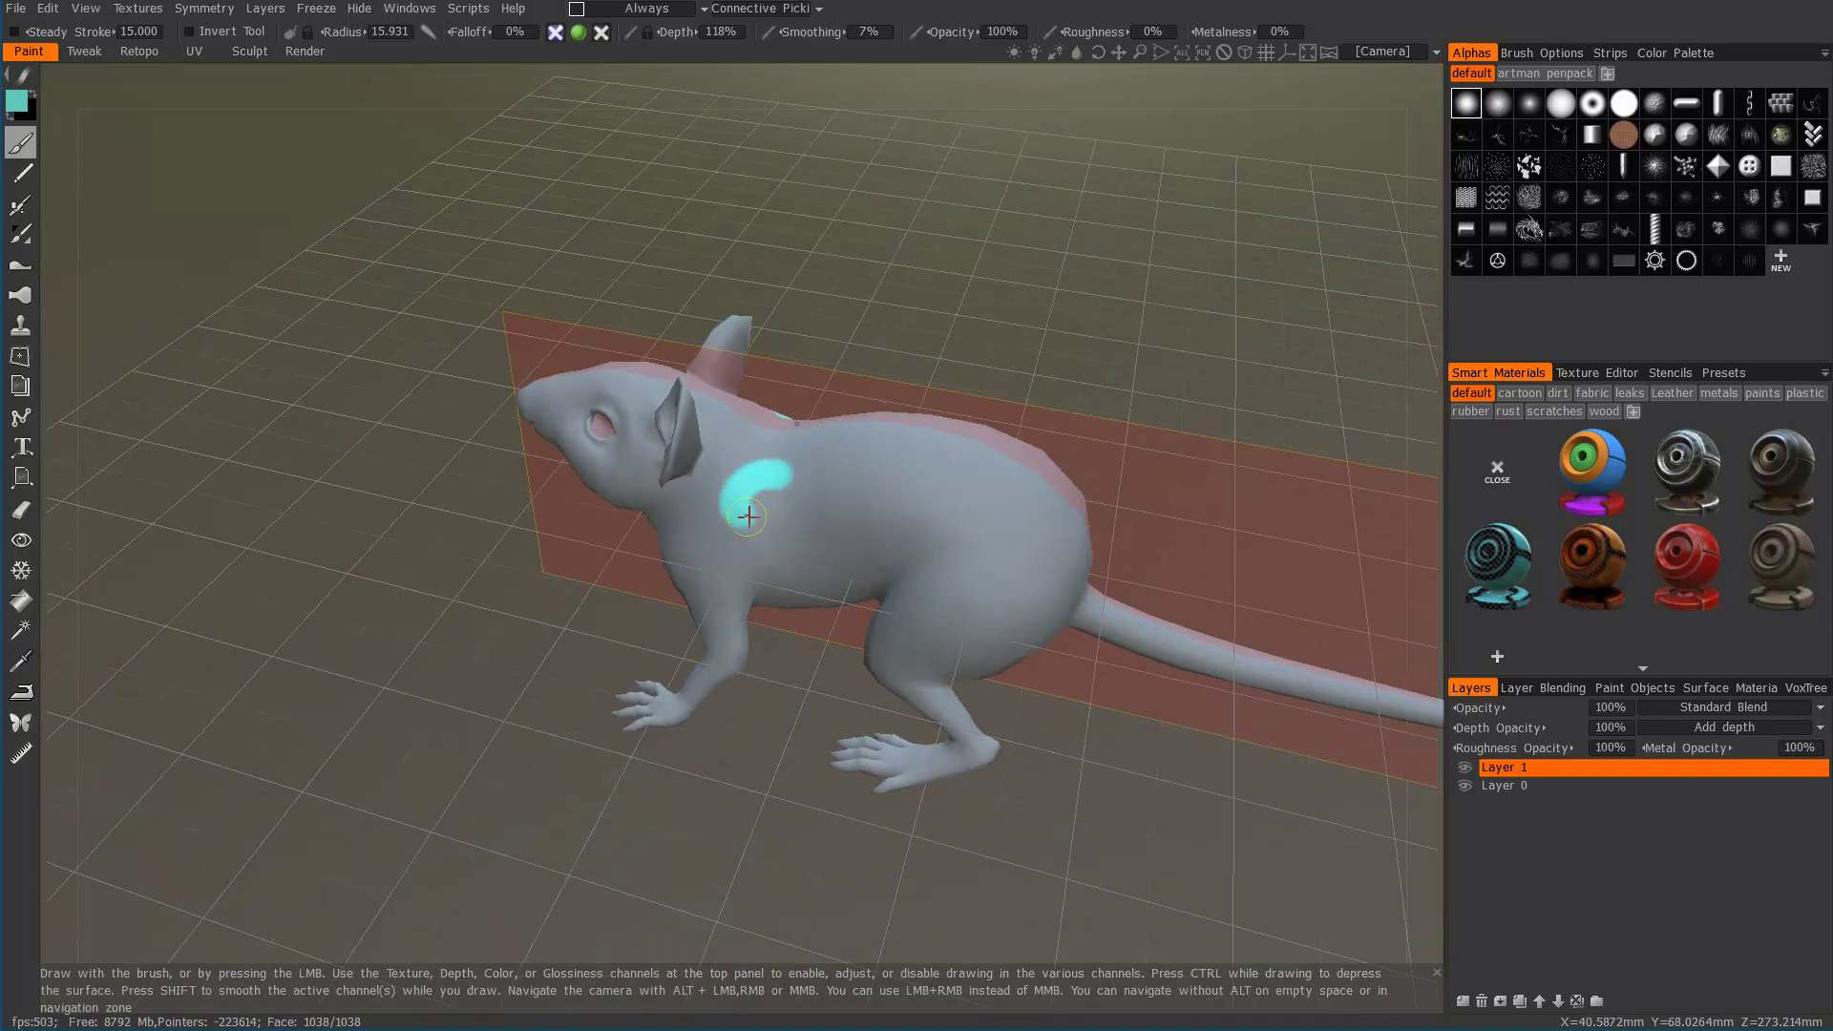
mouse_move(916, 531)
left_mouse_down()
mouse_move(993, 521)
mouse_move(989, 471)
left_mouse_up()
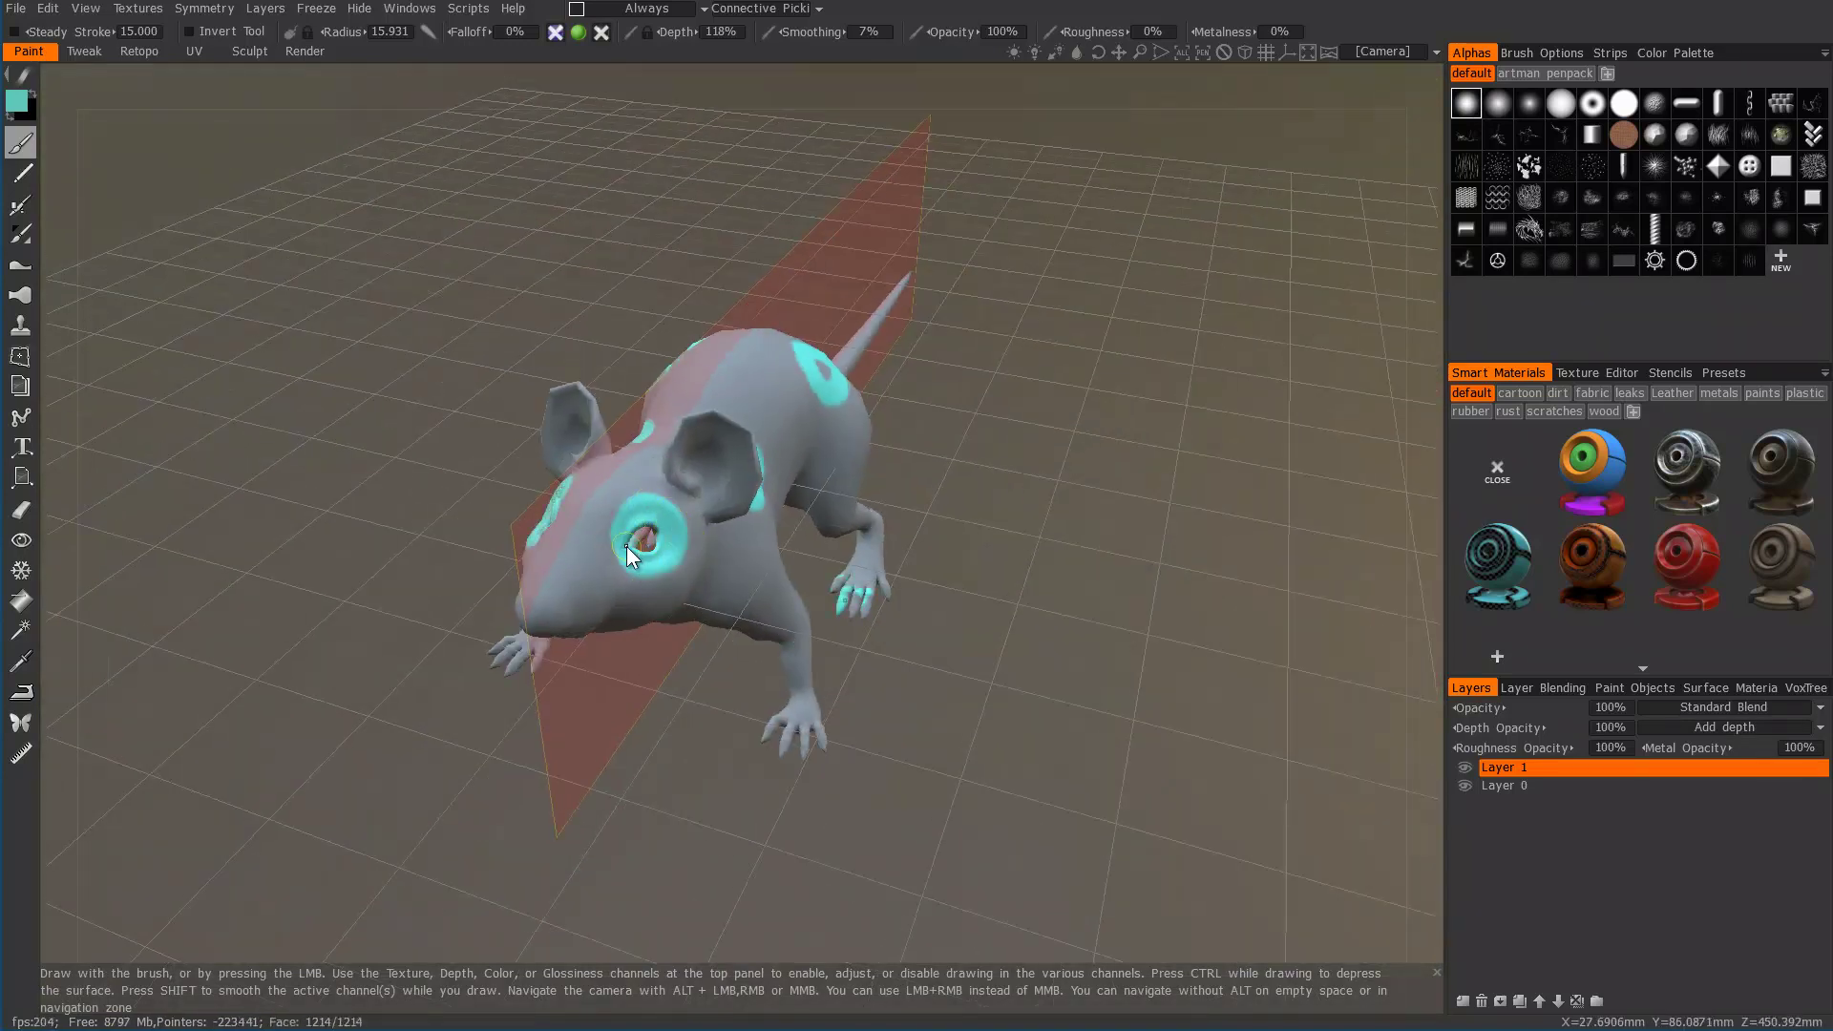
key("ctrl+z")
mouse_move(630, 587)
left_mouse_down("alt")
mouse_move(589, 626)
mouse_move(616, 564)
mouse_move(532, 587)
mouse_move(560, 461)
mouse_move(646, 360)
mouse_move(773, 372)
mouse_move(520, 468)
left_mouse_up("alt")
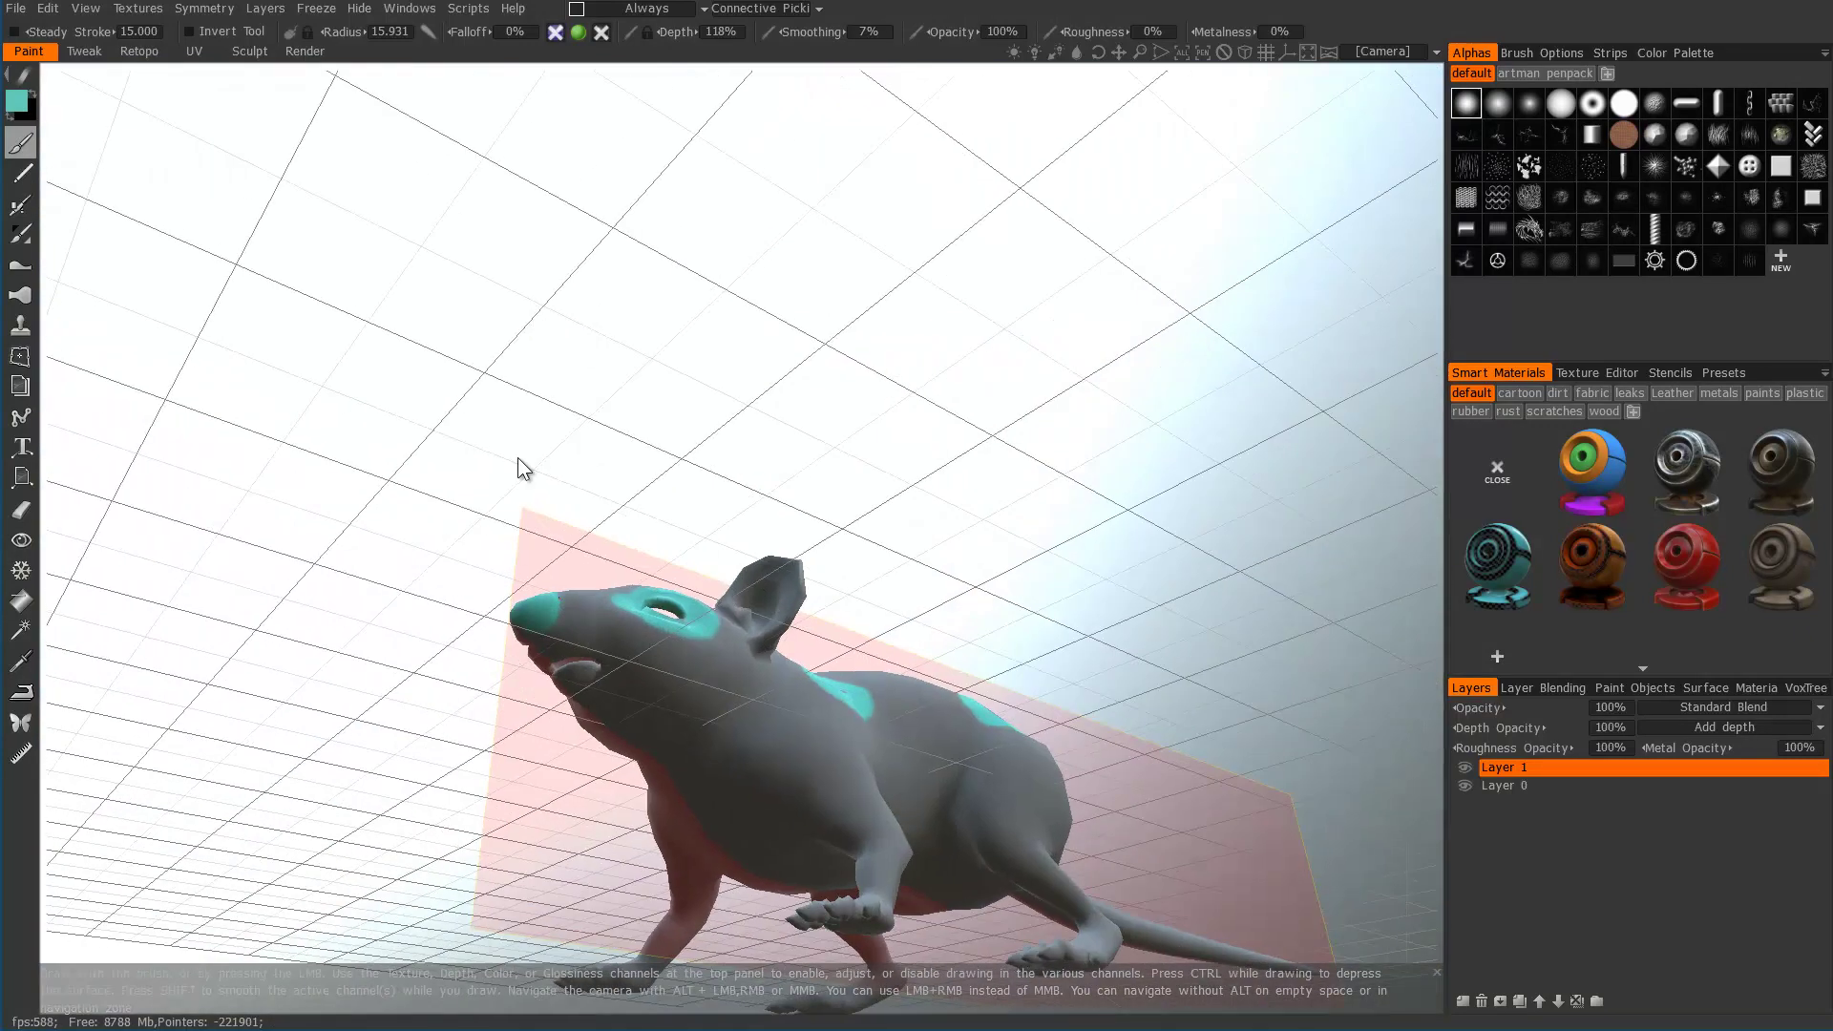
left_click_drag(942, 646, 861, 818, "alt")
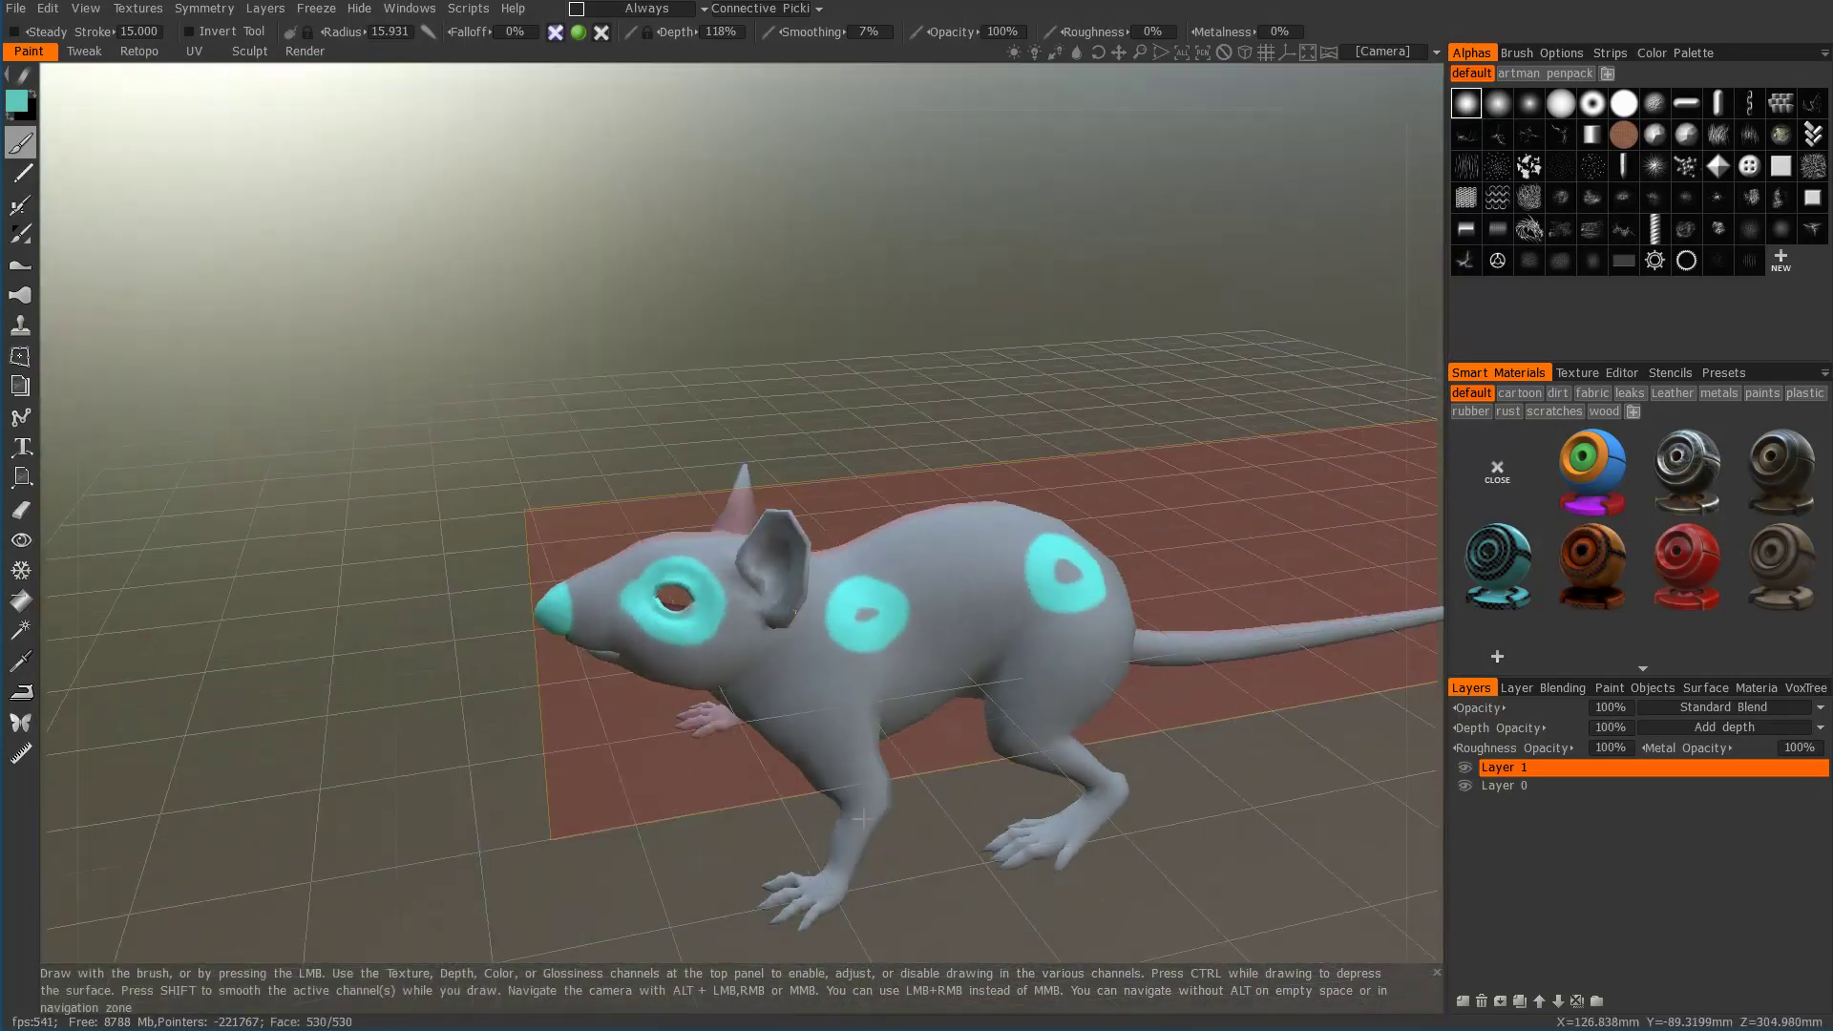
left_click_drag(900, 728, 840, 611, "alt")
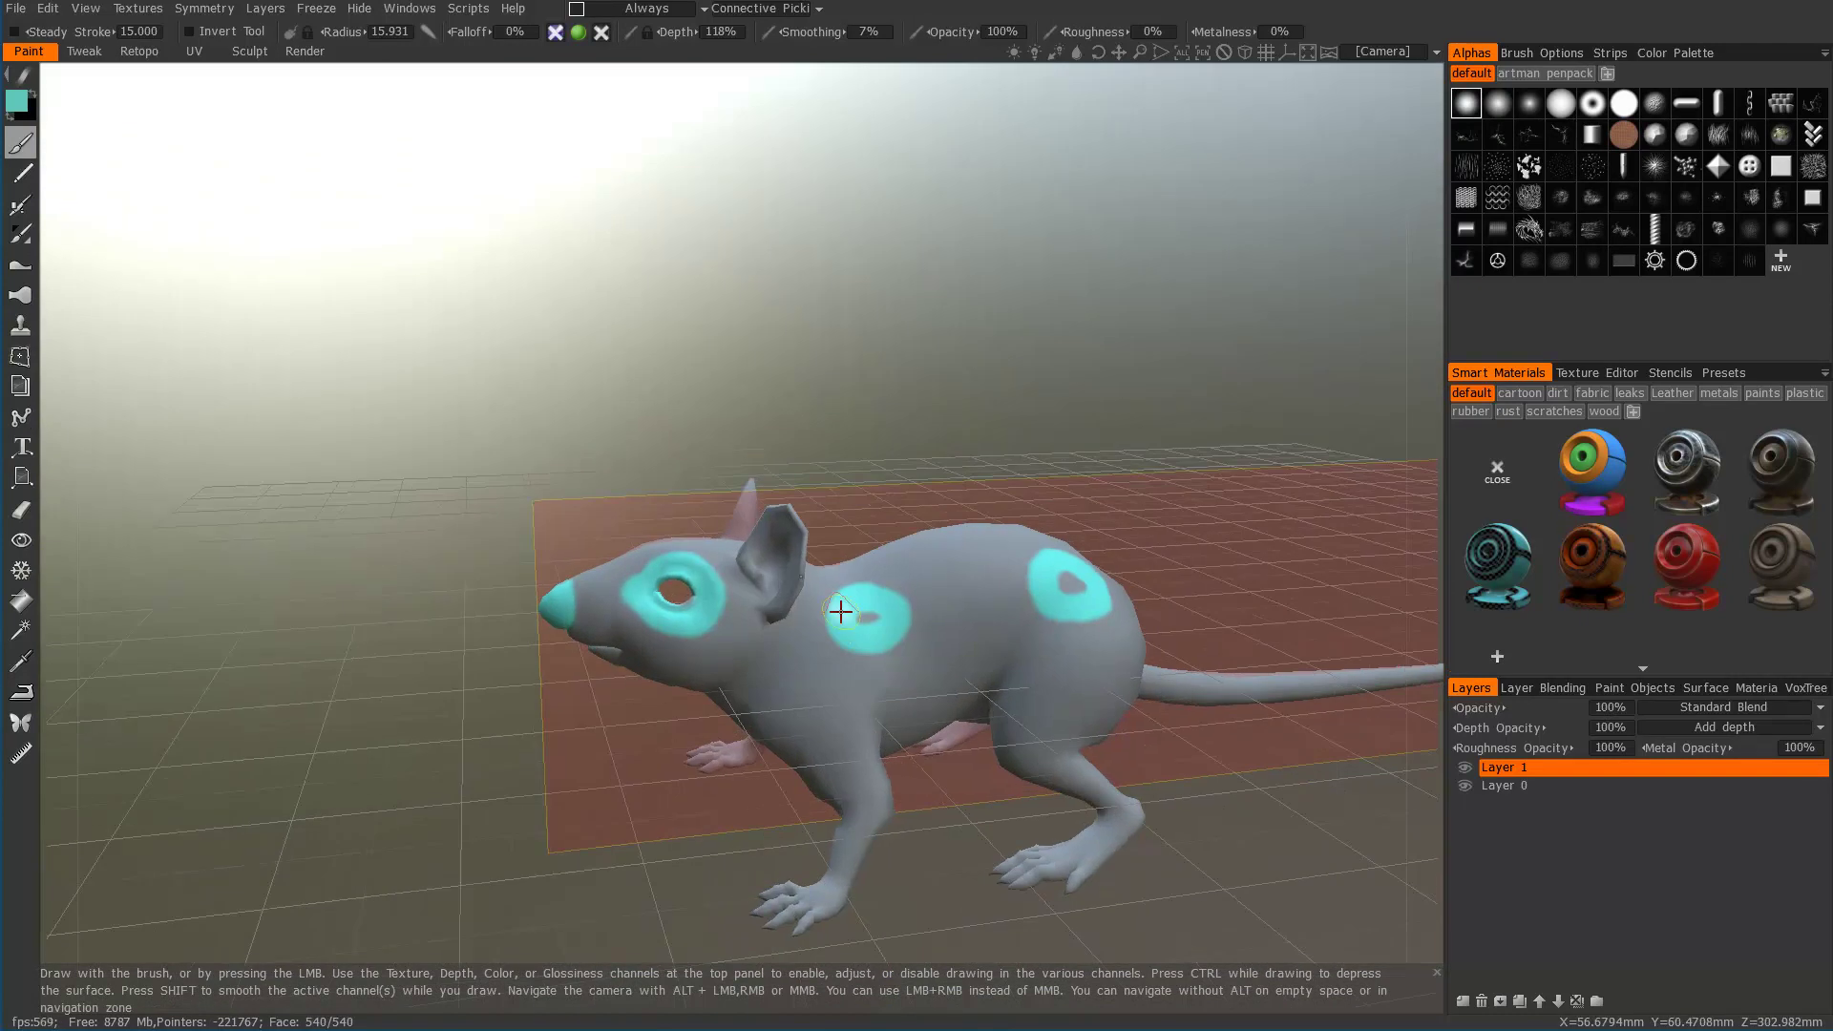
Step: Export the painted rat and its textures in OBJ format as ratUVed in the fluidSculpt folder
mouse_move(21, 17)
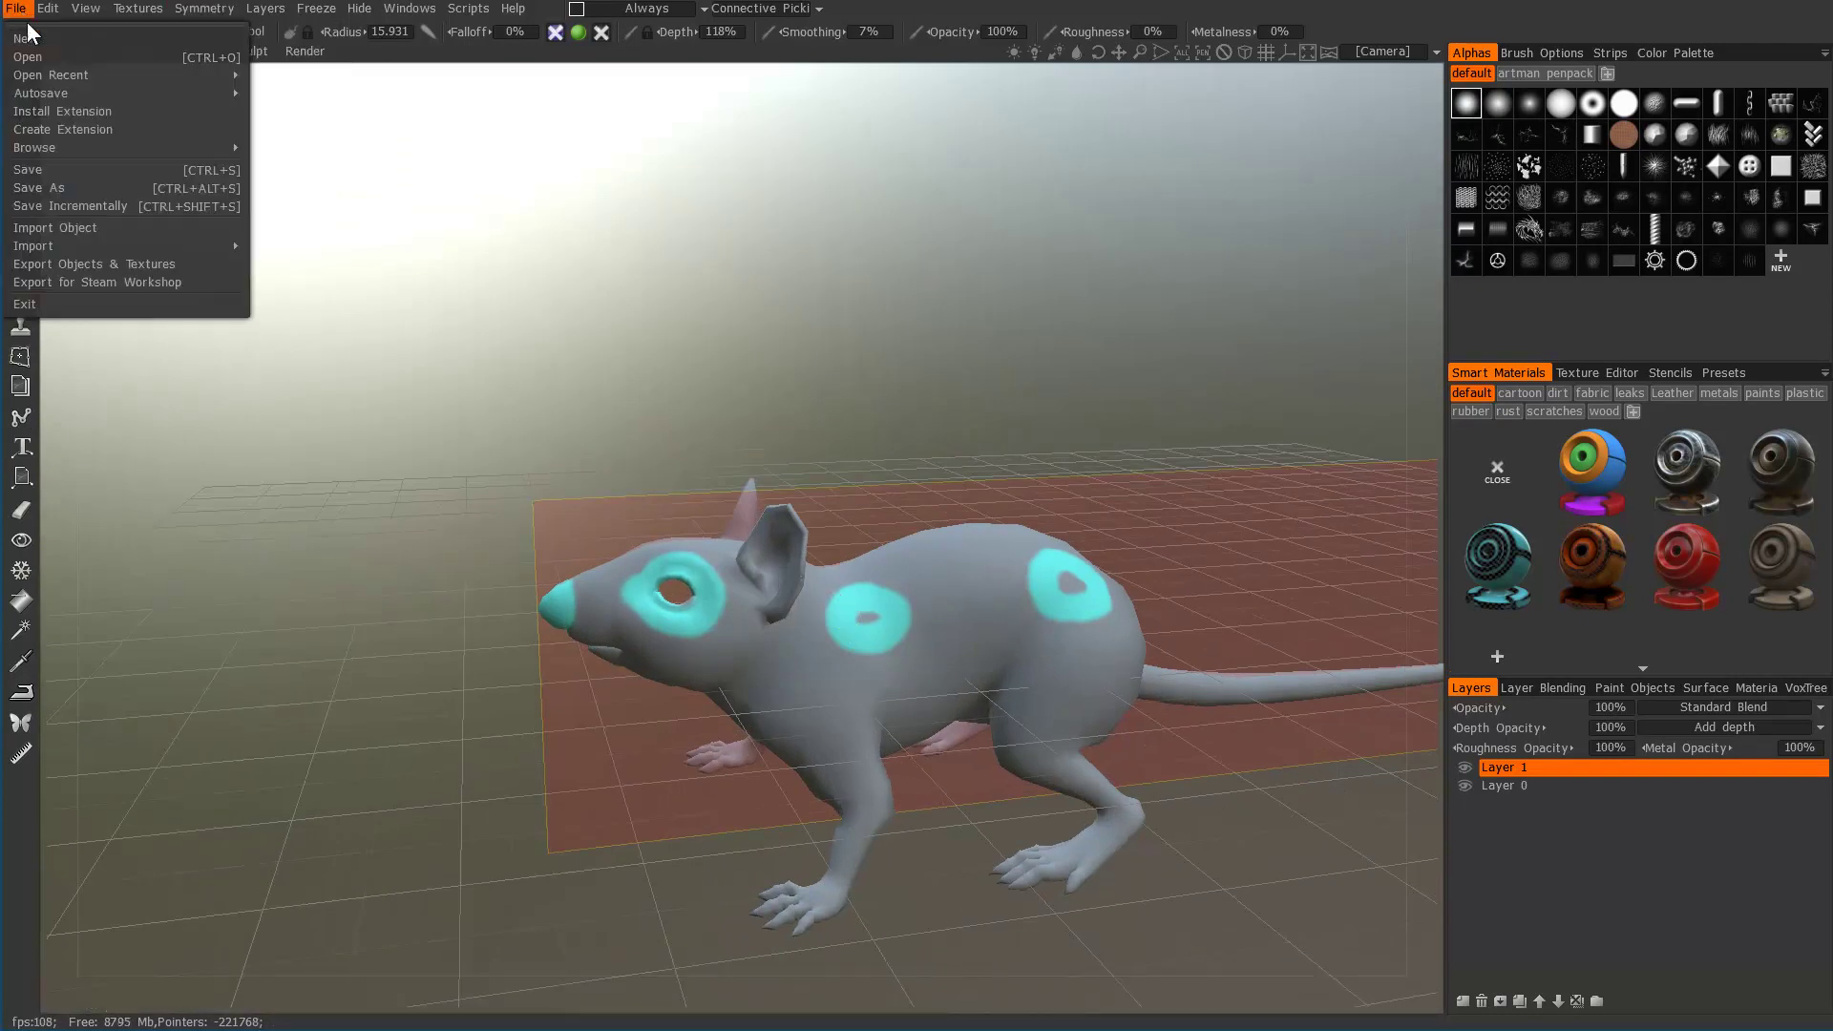
left_click(197, 263)
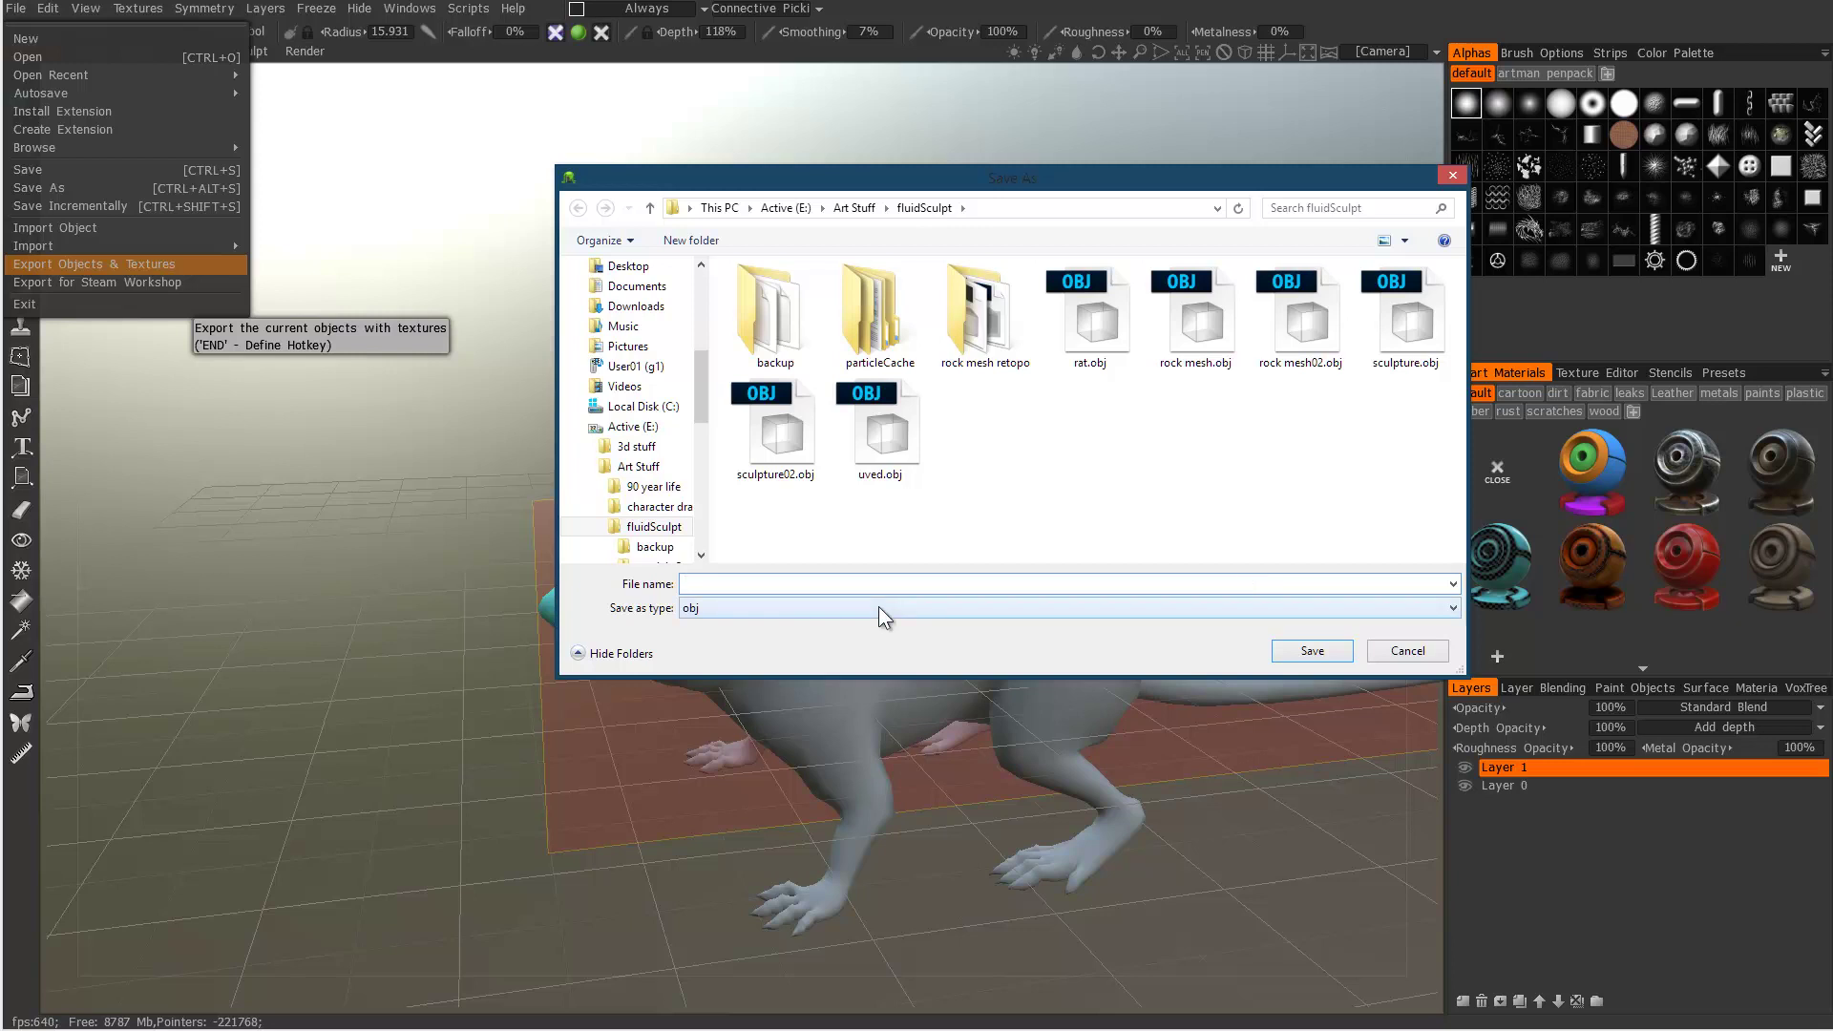
type("ratUVed")
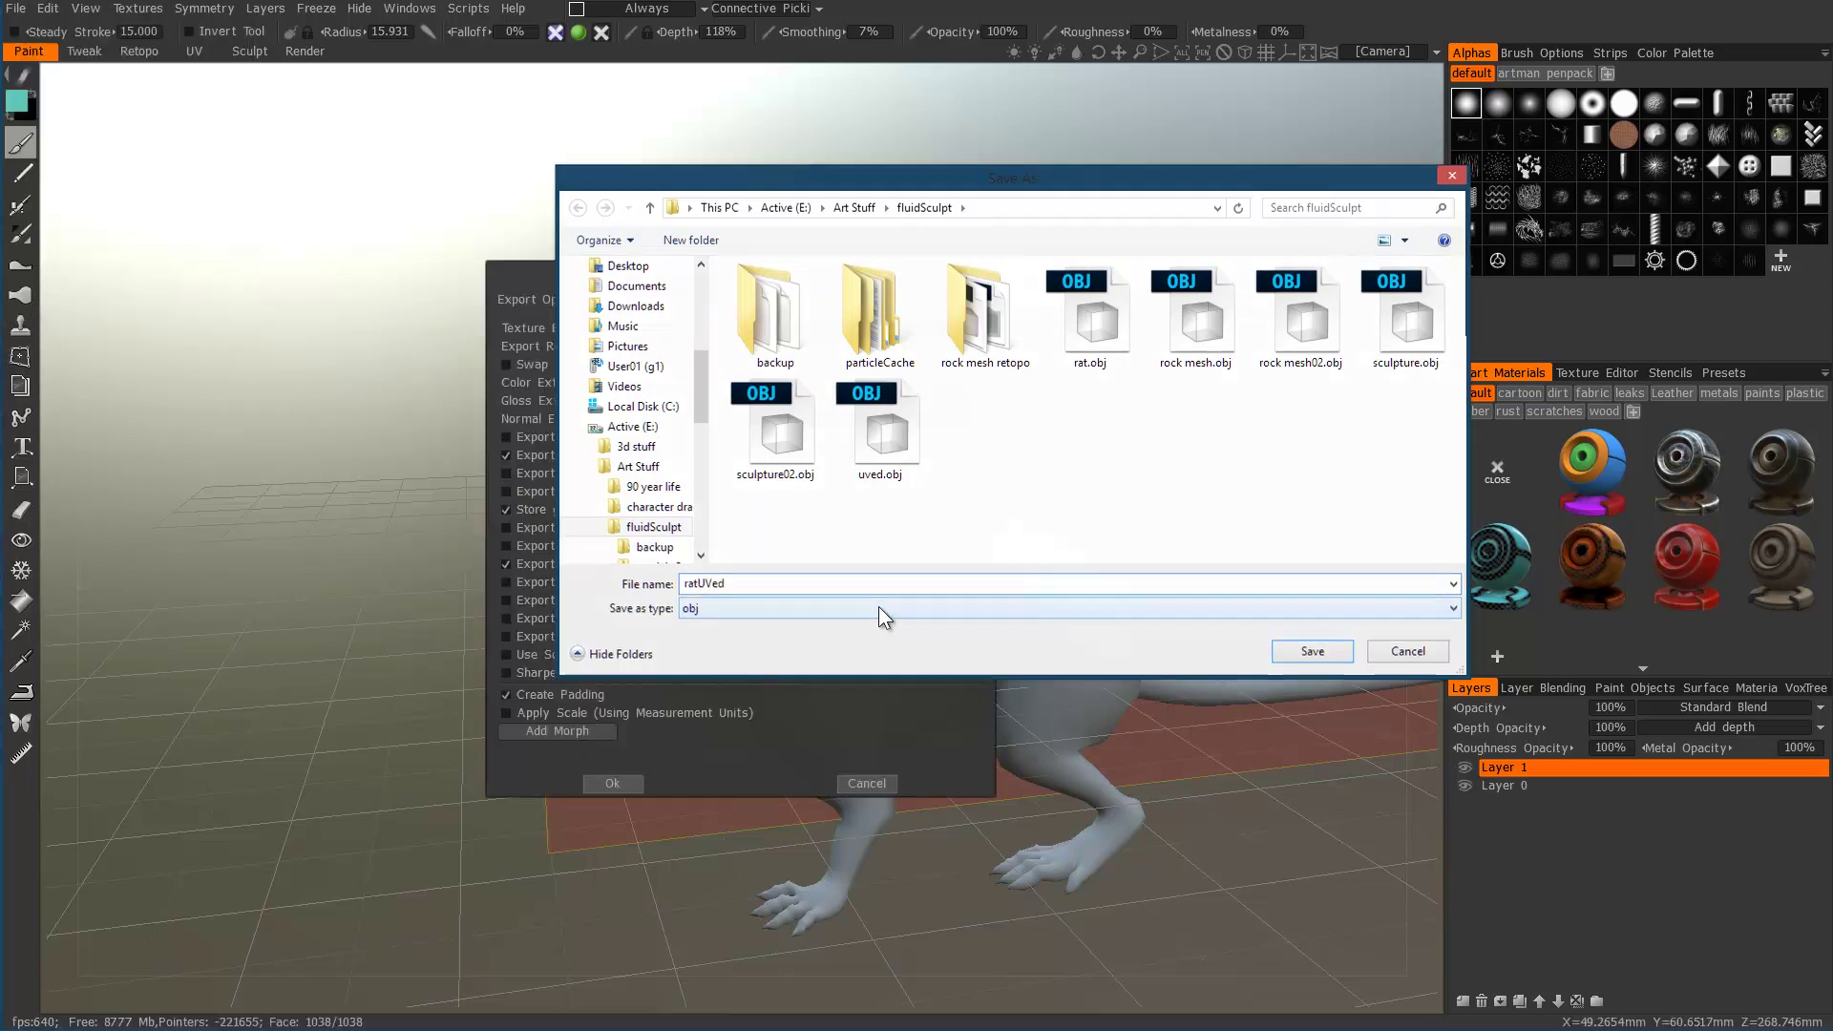
key("Return")
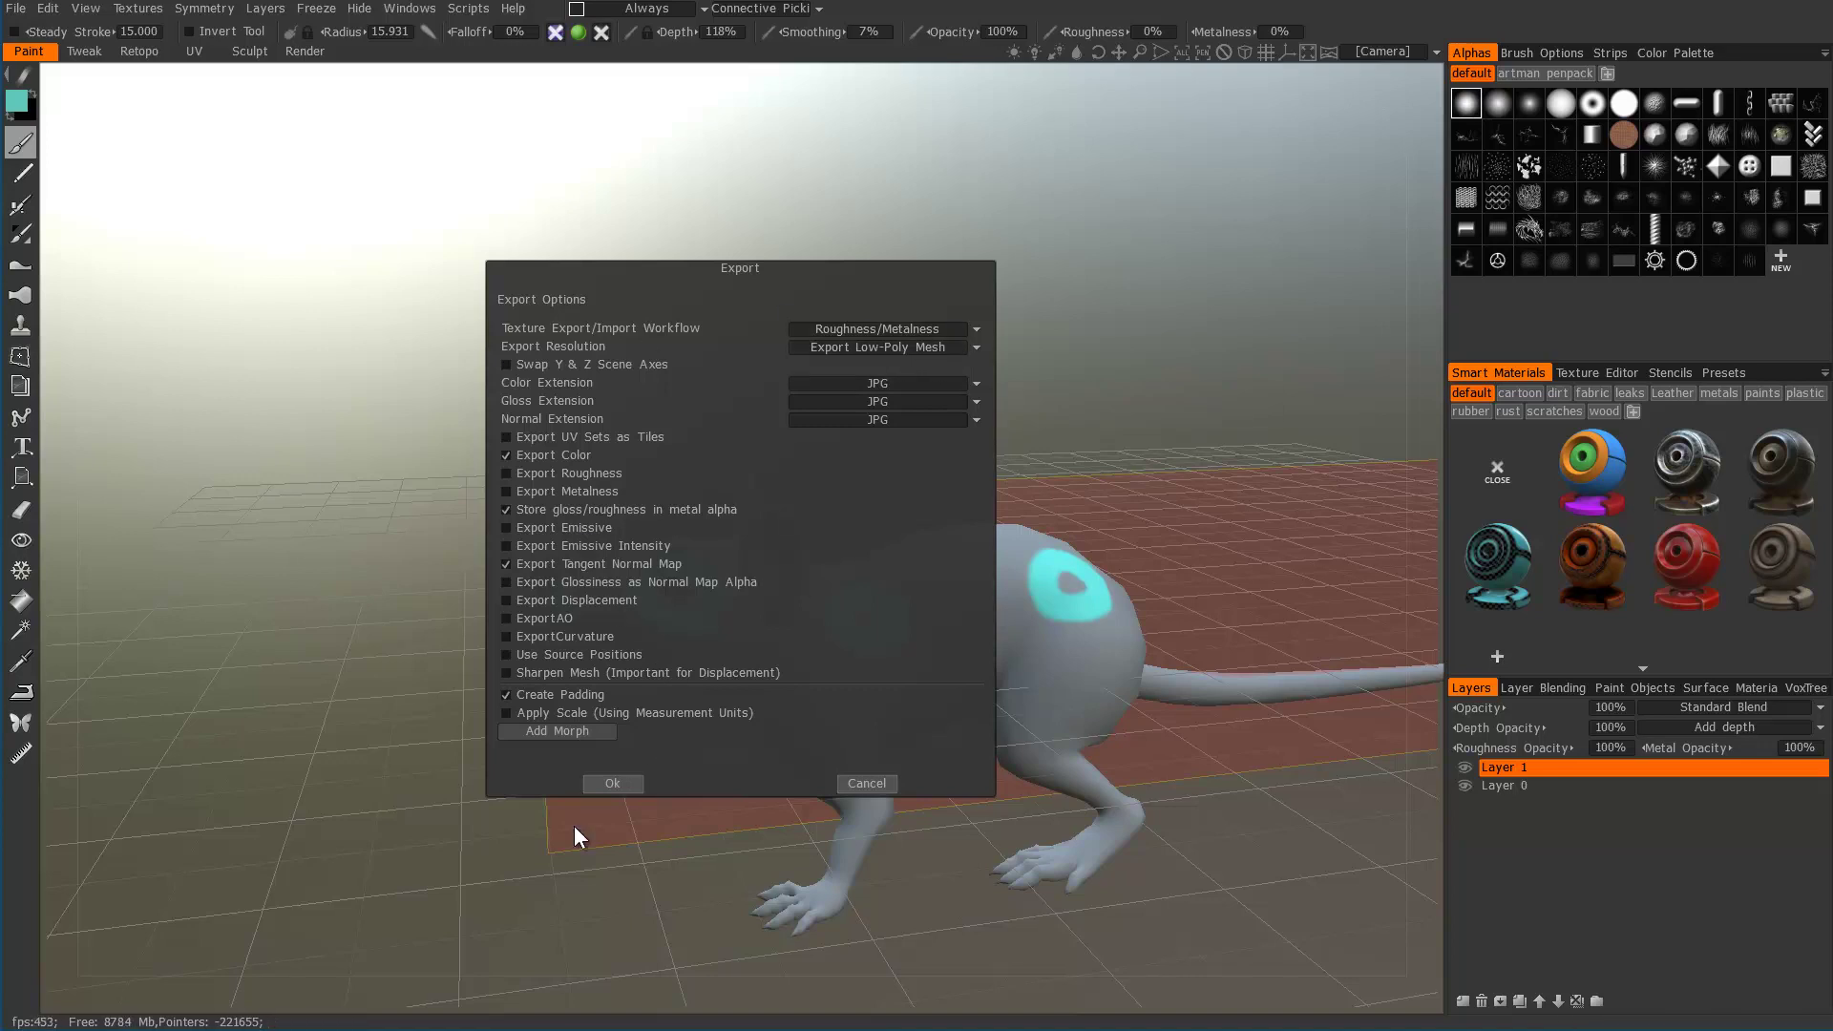
left_click(622, 787)
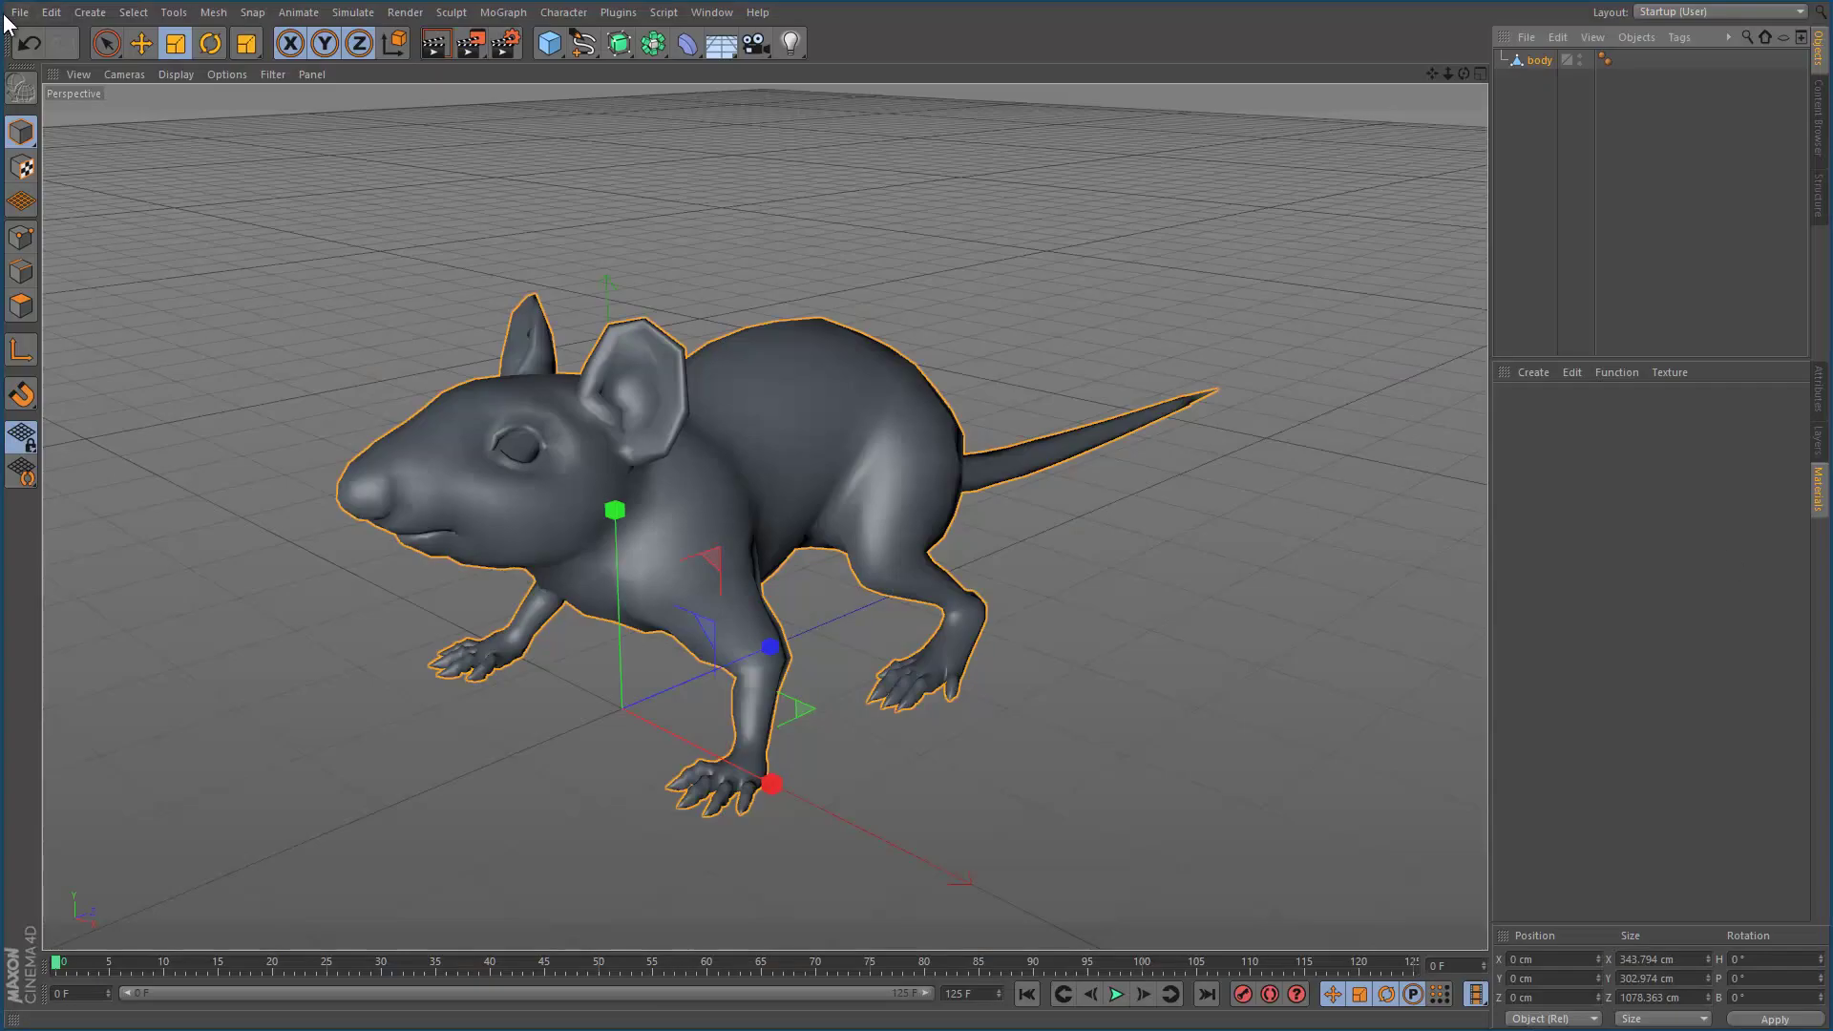
Step: Open ratUVed.obj from the fluidSculpt folder in Cinema 4D
left_click(20, 14)
left_click(30, 61)
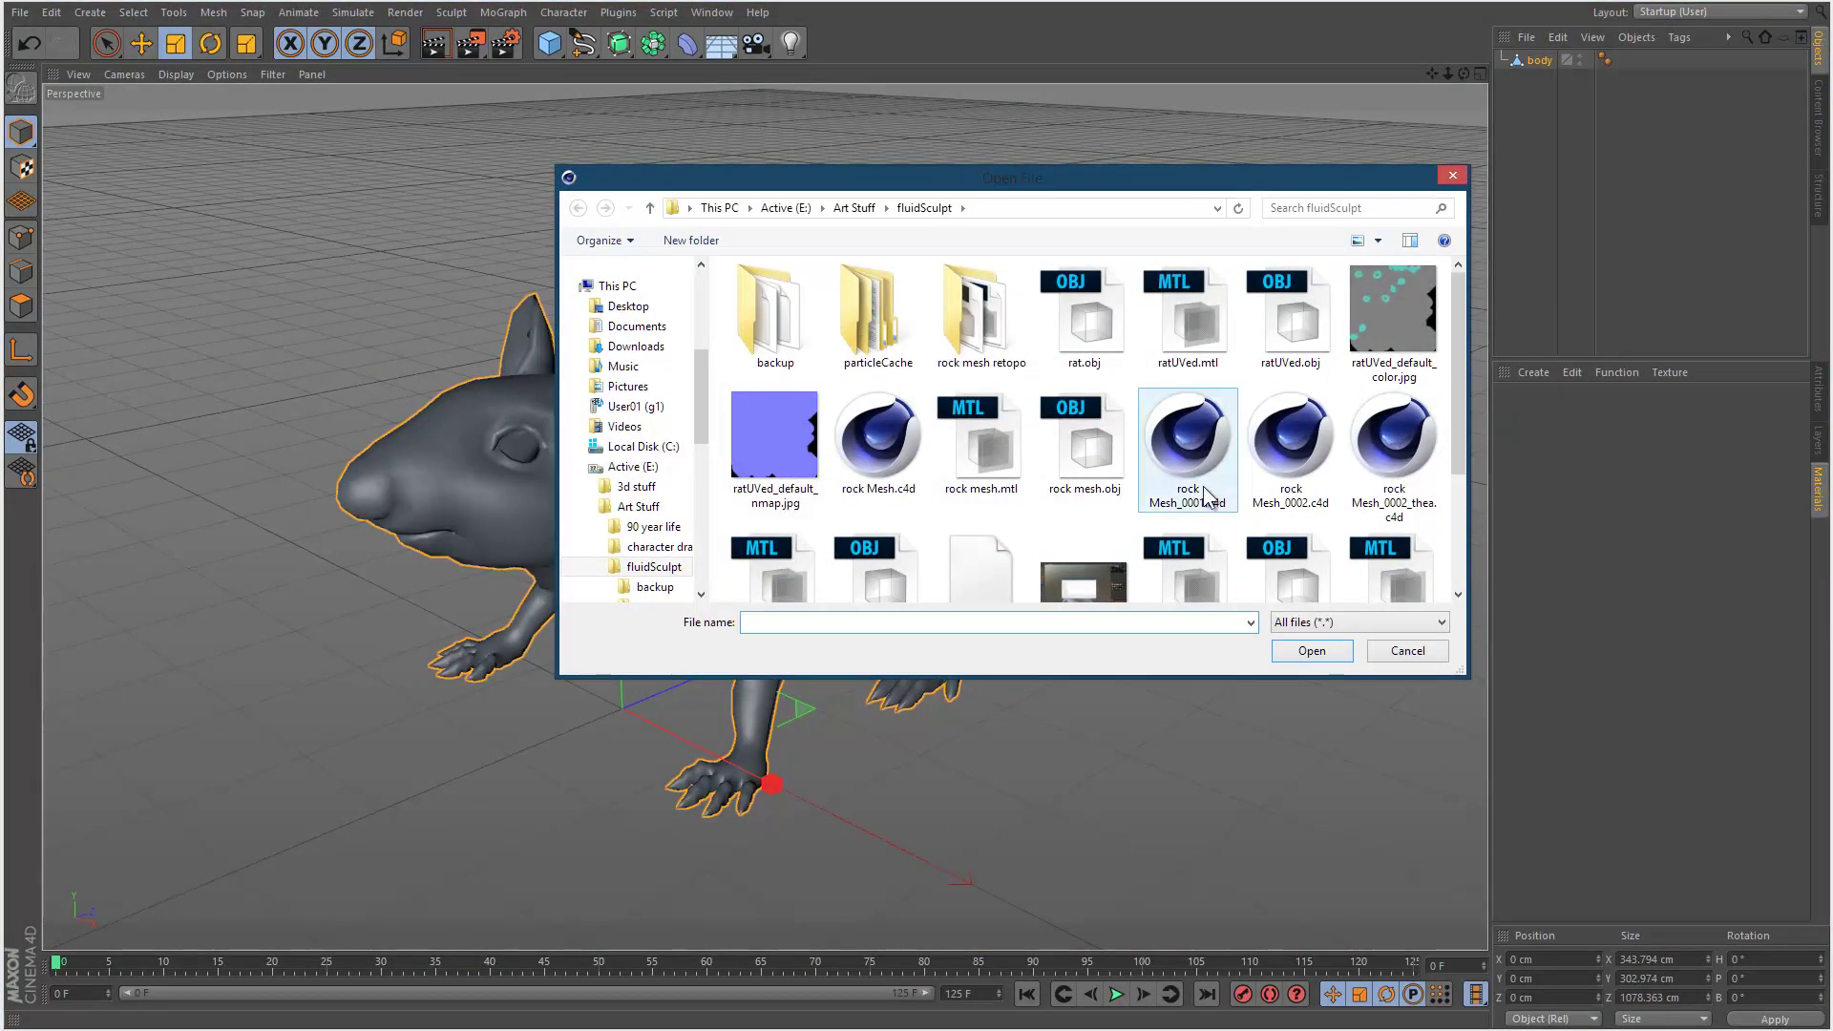
scroll(1102, 289, "up", 5)
double_click(1305, 309)
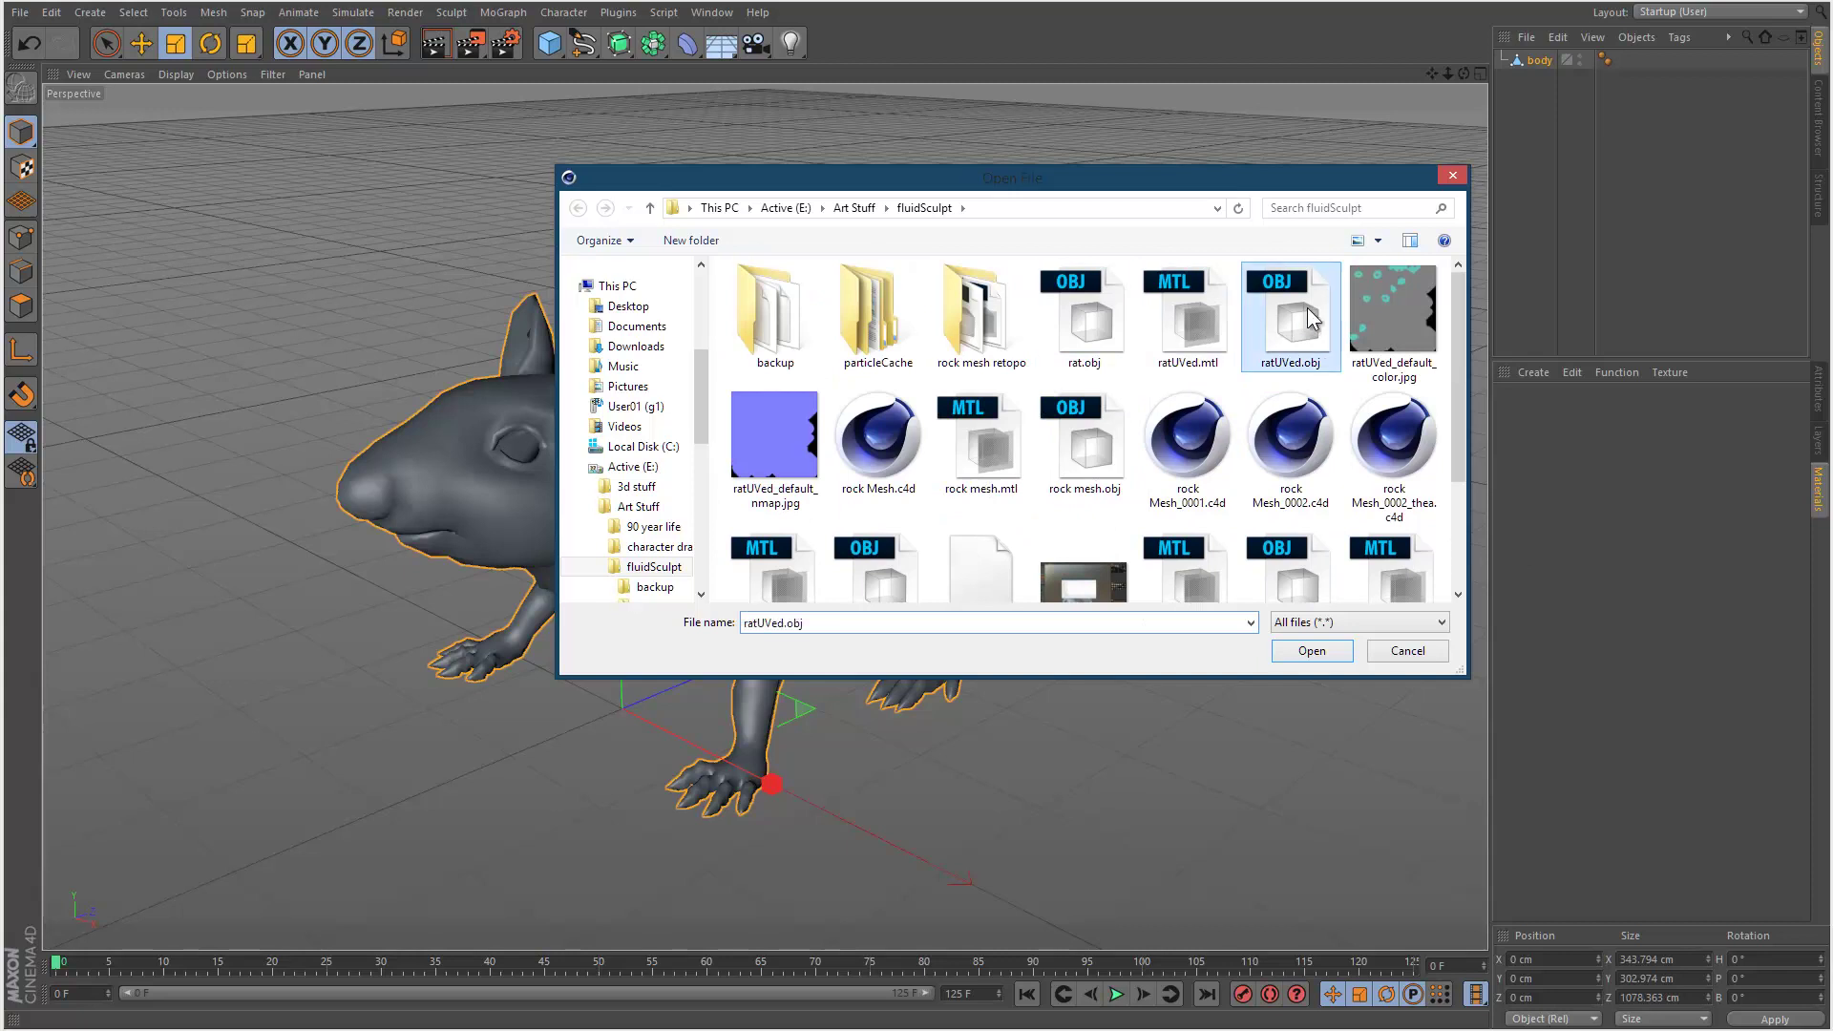
left_click(1275, 475)
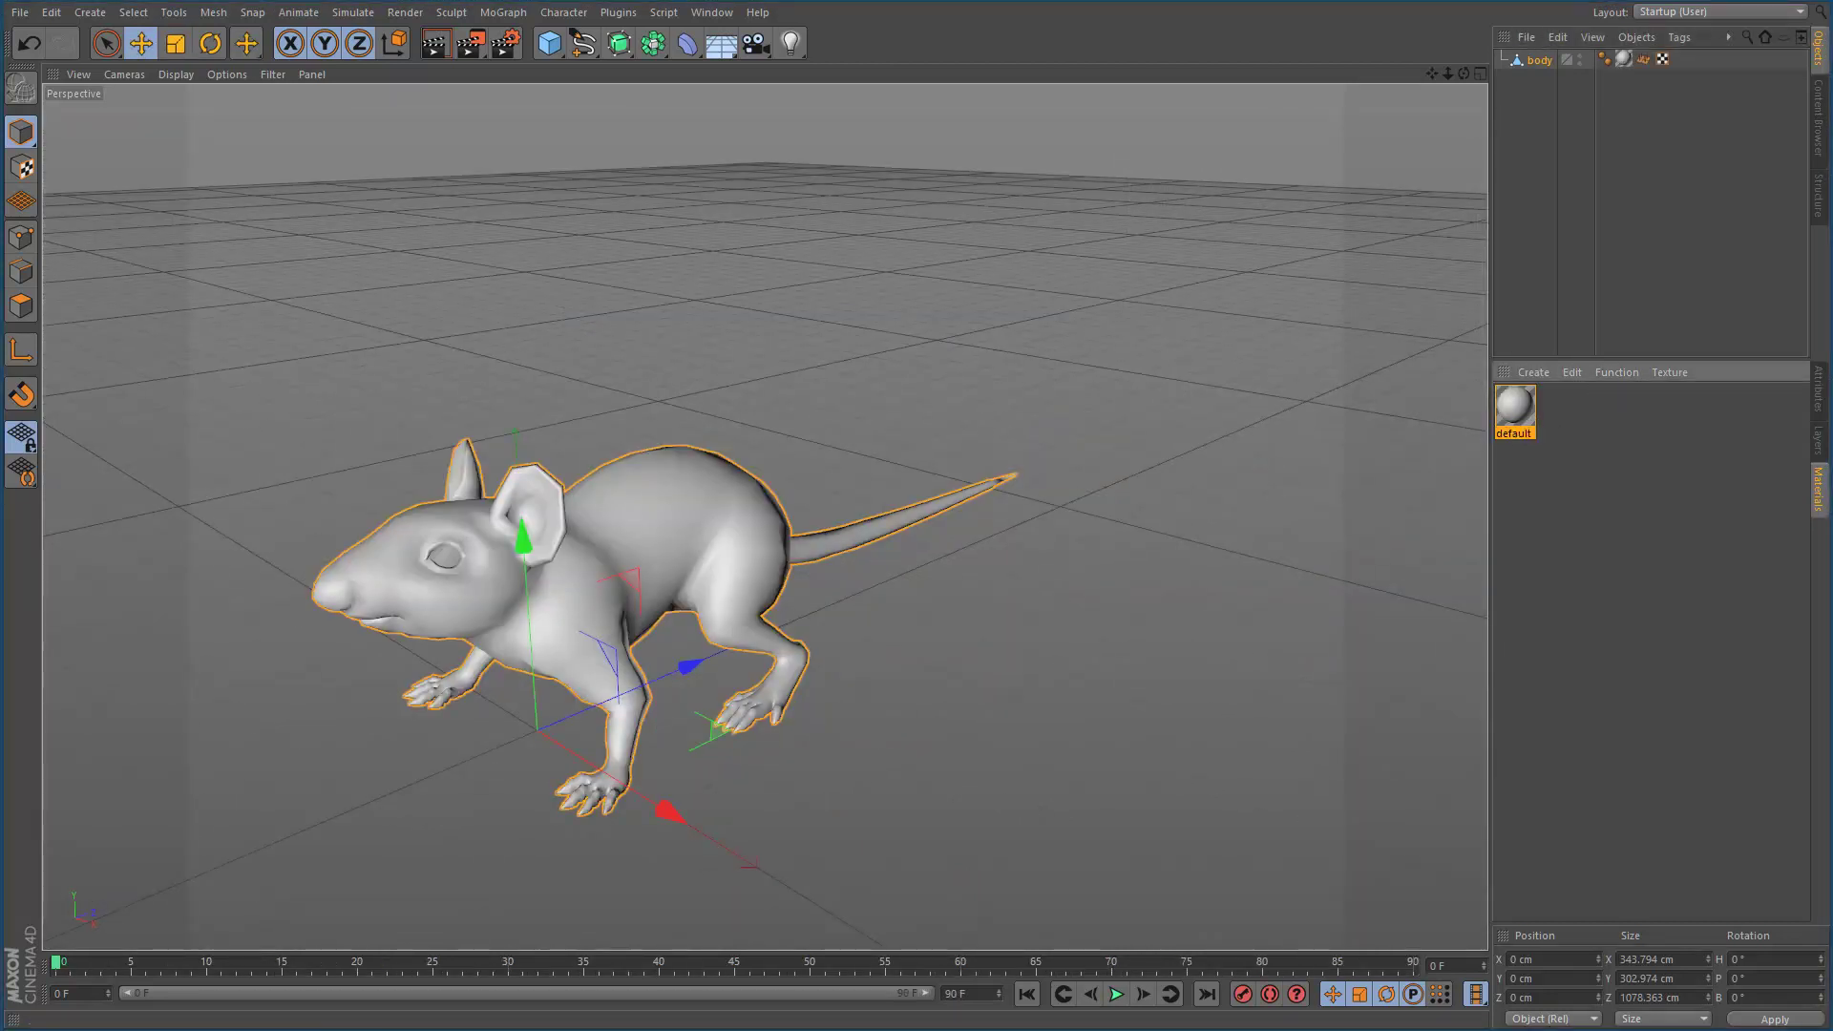
Step: Load ratUVed_default_color.jpg from the fluidSculpt folder as the colour texture of the rat's default material
double_click(1522, 398)
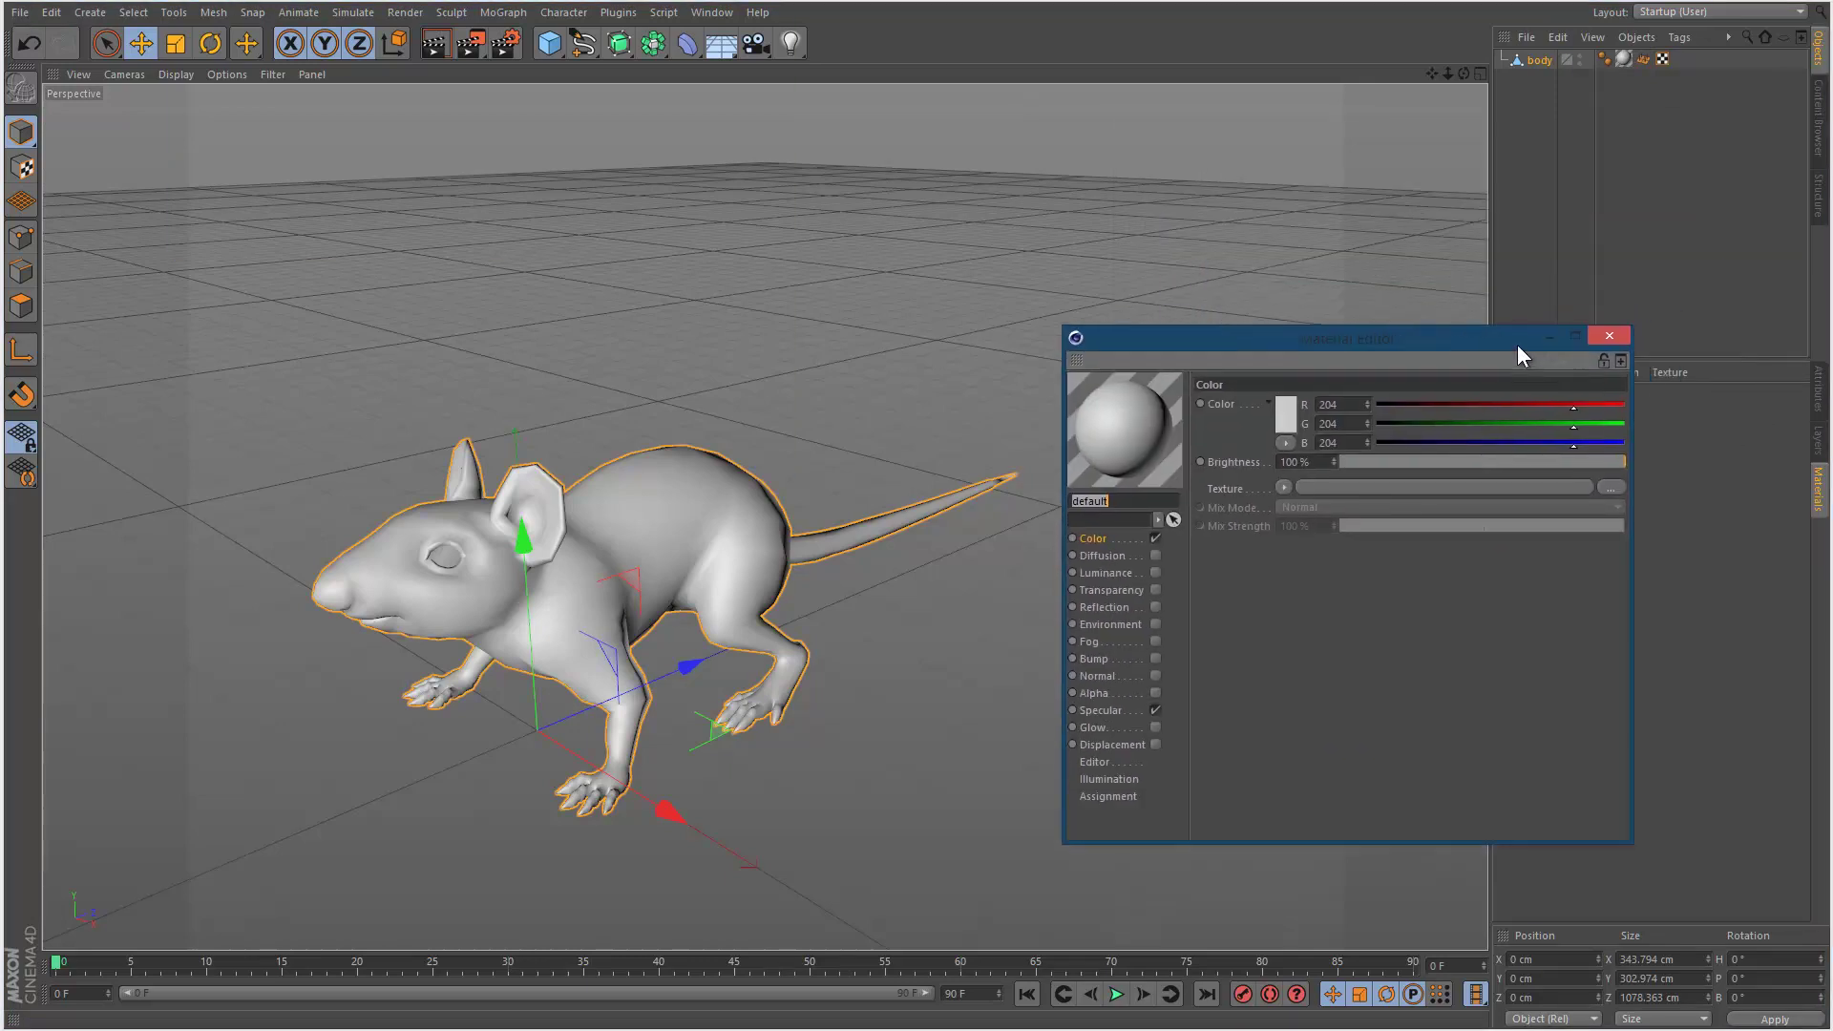
left_click_drag(1517, 347, 1511, 347)
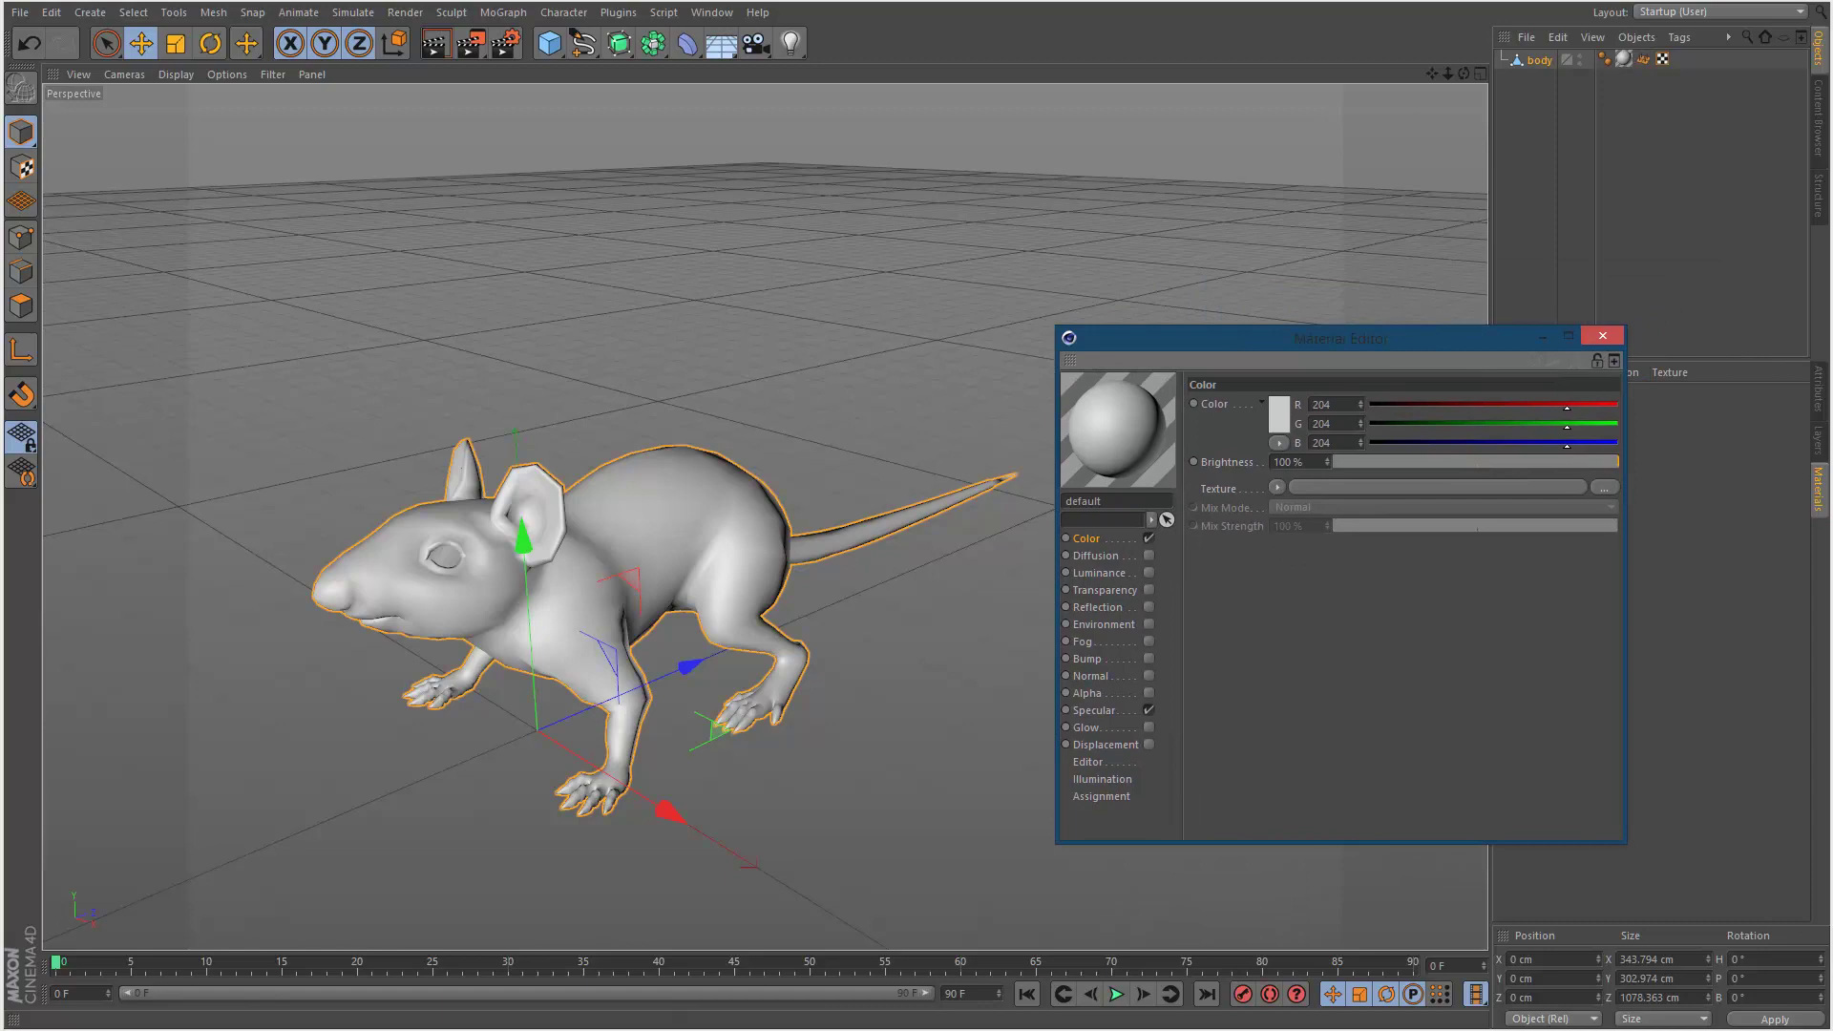
key("alt+Tab")
key("alt+Tab")
key("alt+Tab")
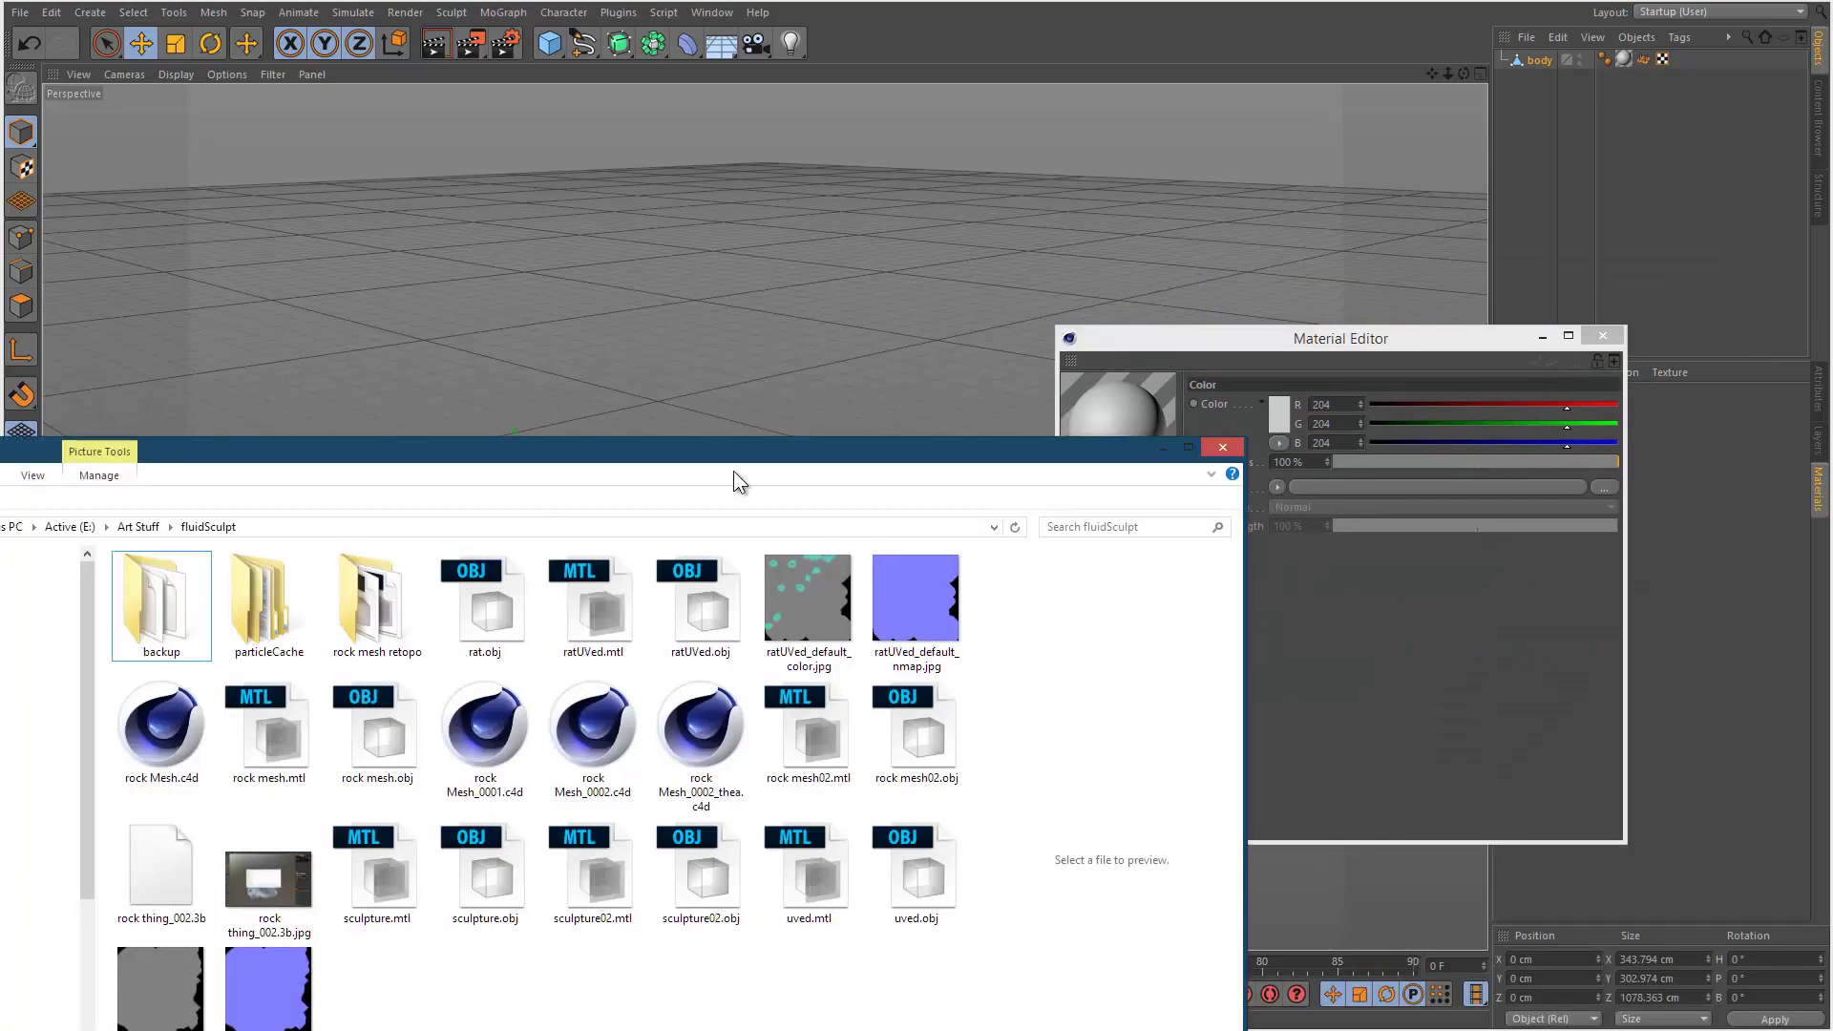
left_click_drag(733, 471, 1832, 502)
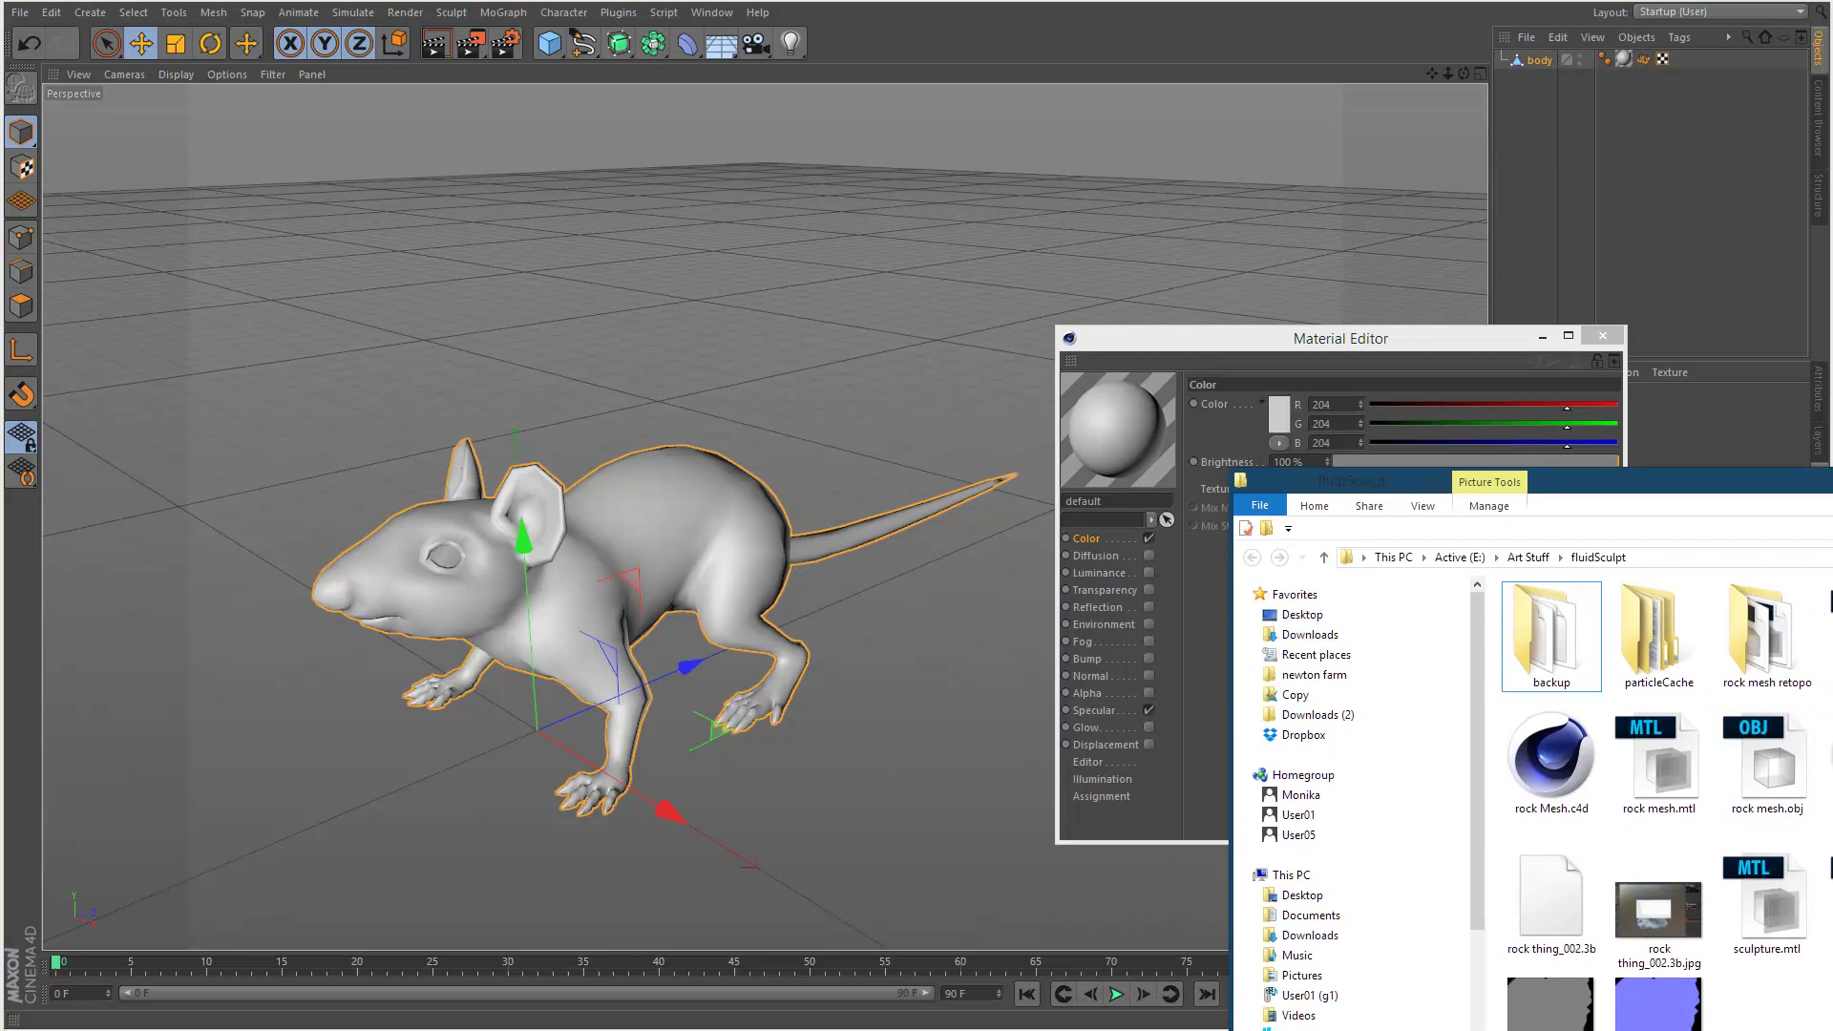
left_click_drag(1813, 481, 1733, 645)
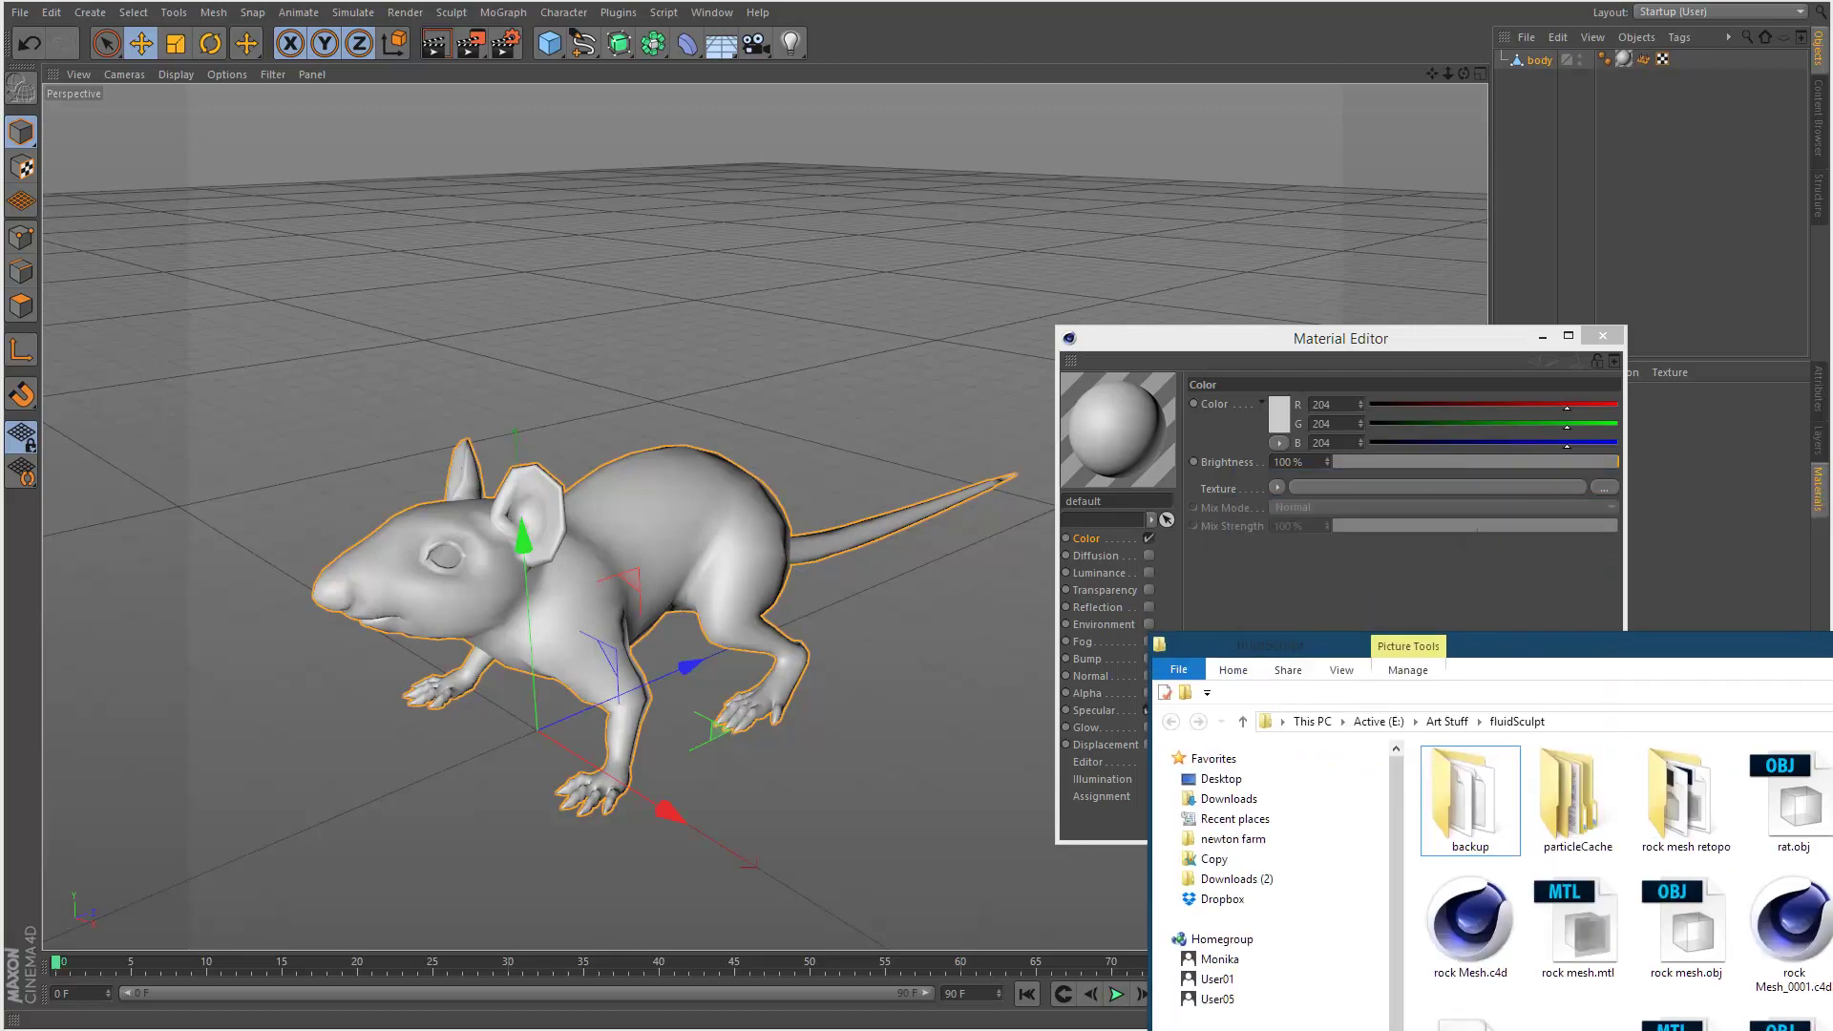
left_click_drag(1832, 803, 1321, 491)
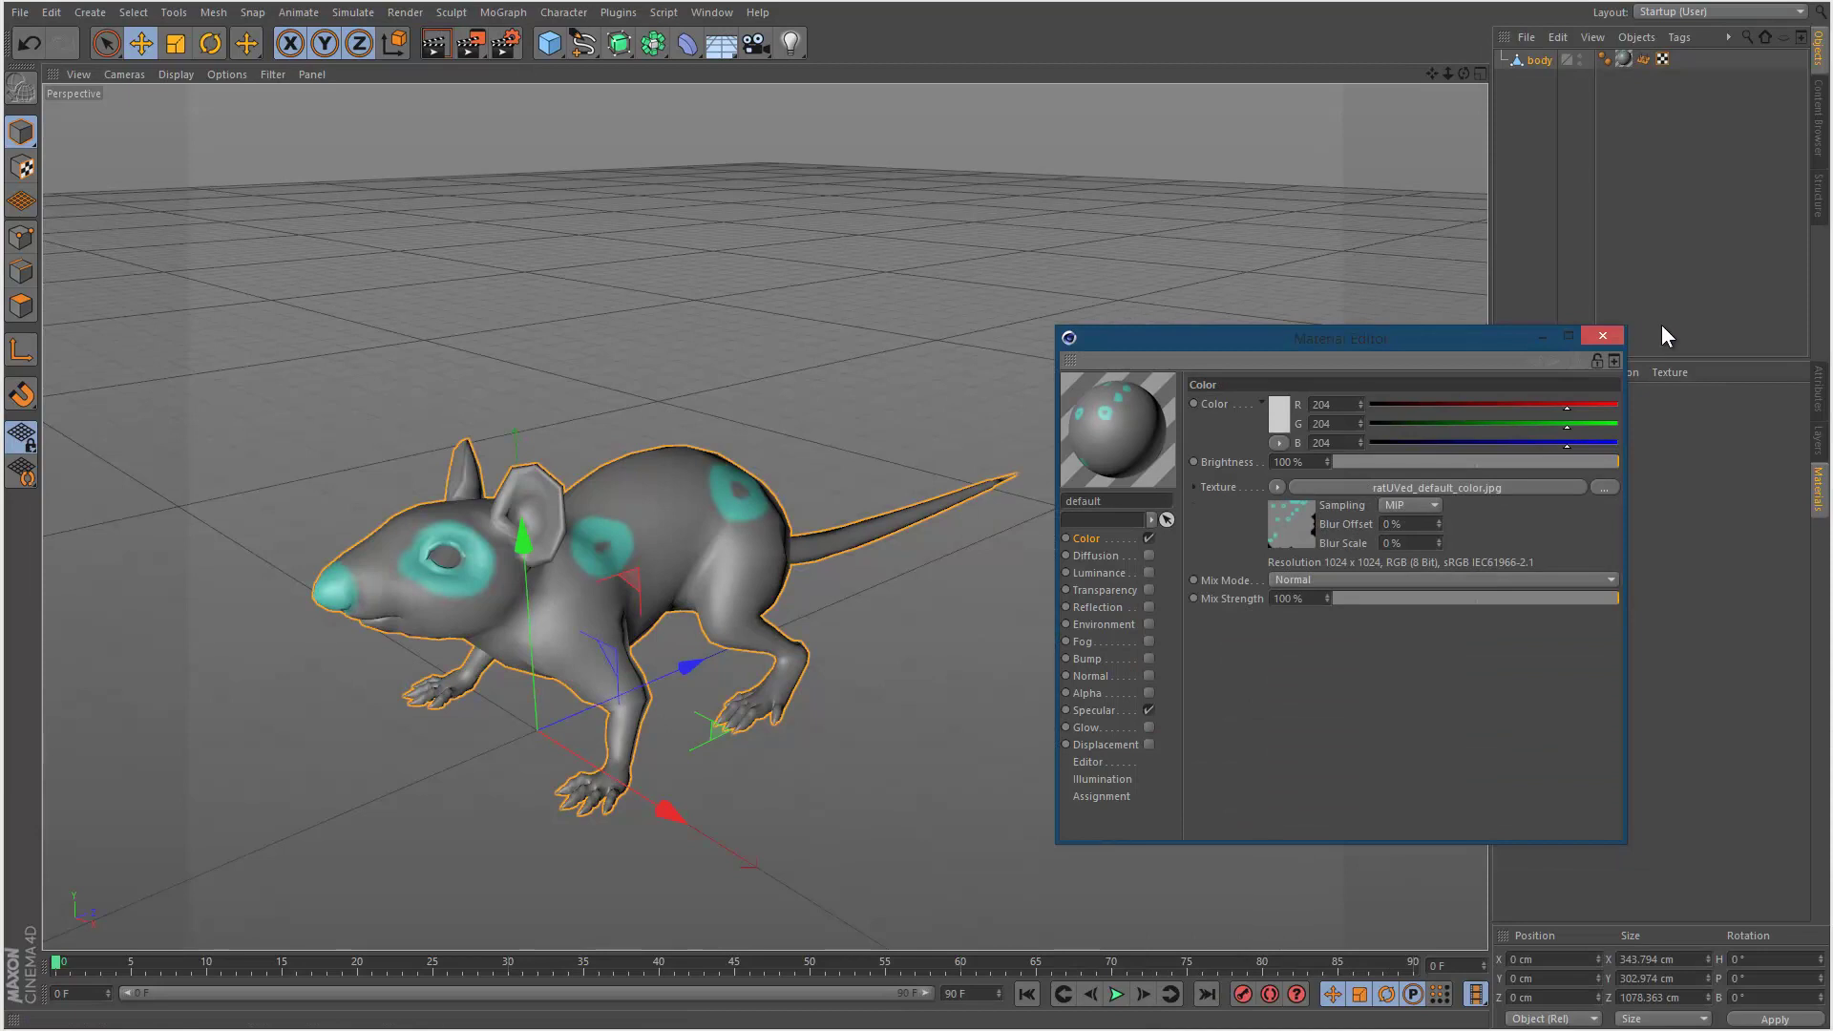
left_click(1600, 335)
left_click_drag(1439, 234, 752, 577, "alt")
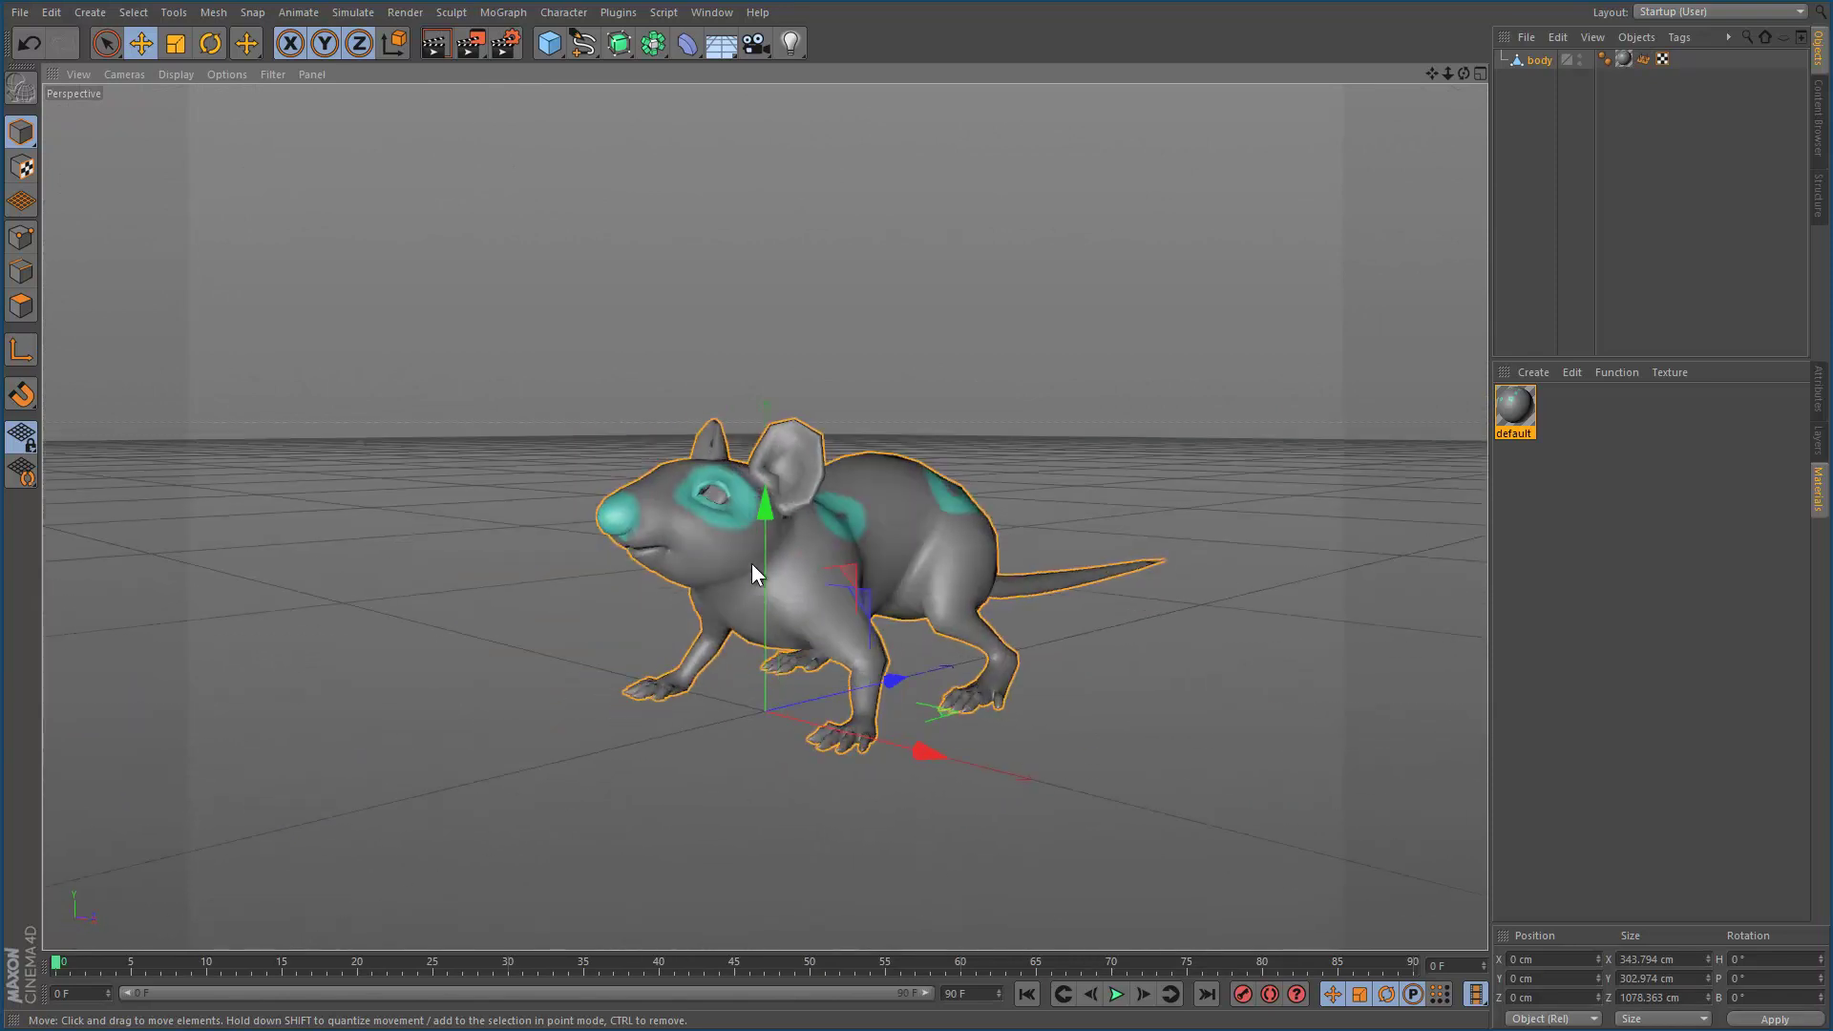